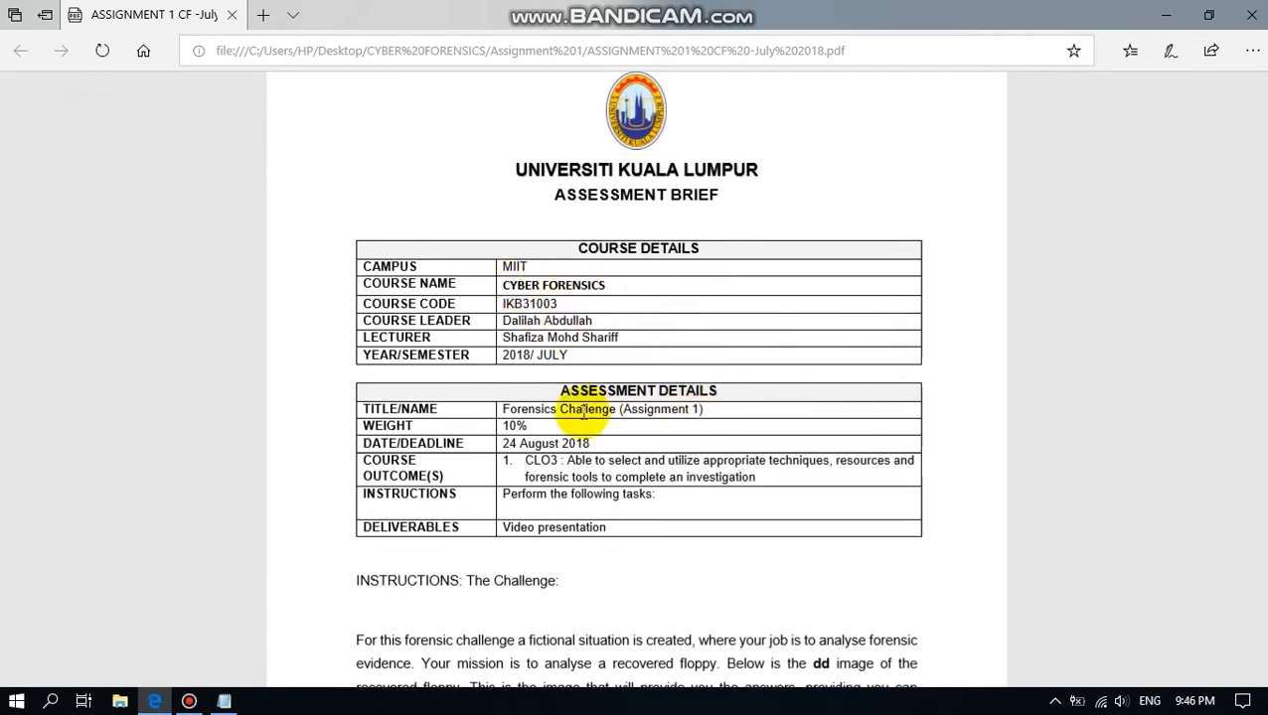
Step: Read the assessment brief's details, challenge instructions and case scenario down to the provided download
scroll(438, 339, "down", 5)
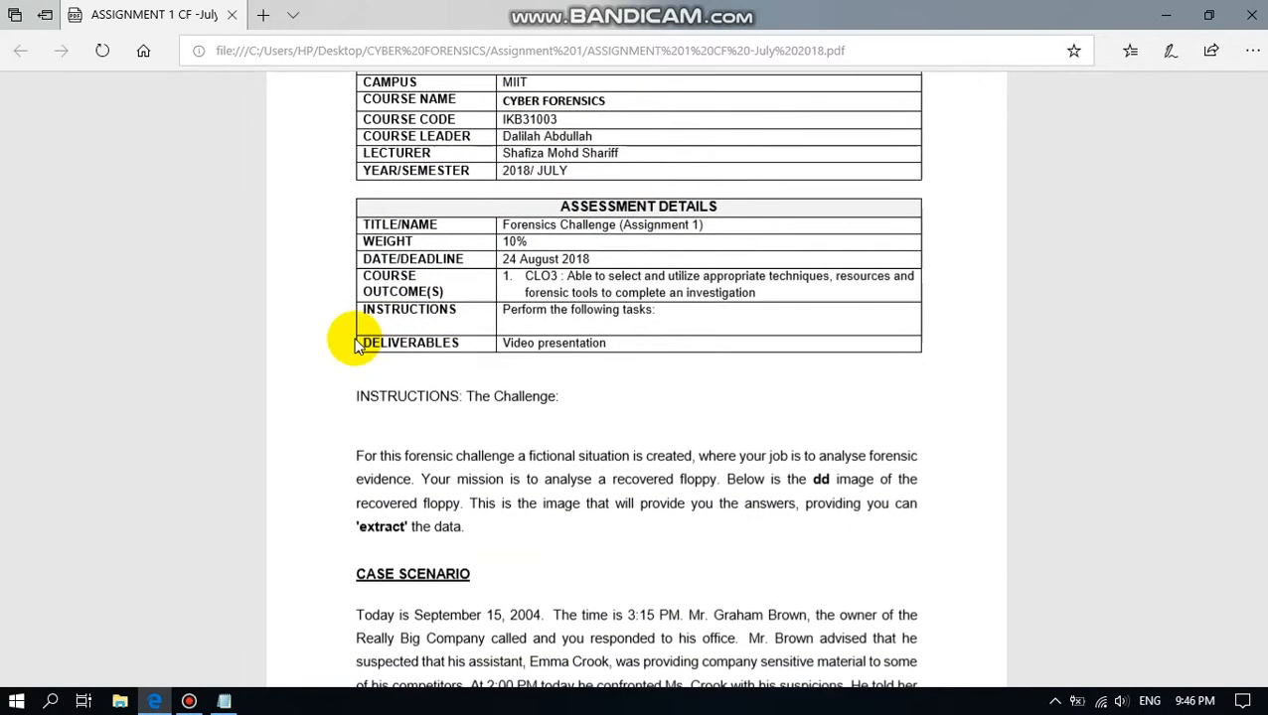
scroll(335, 339, "up", 1)
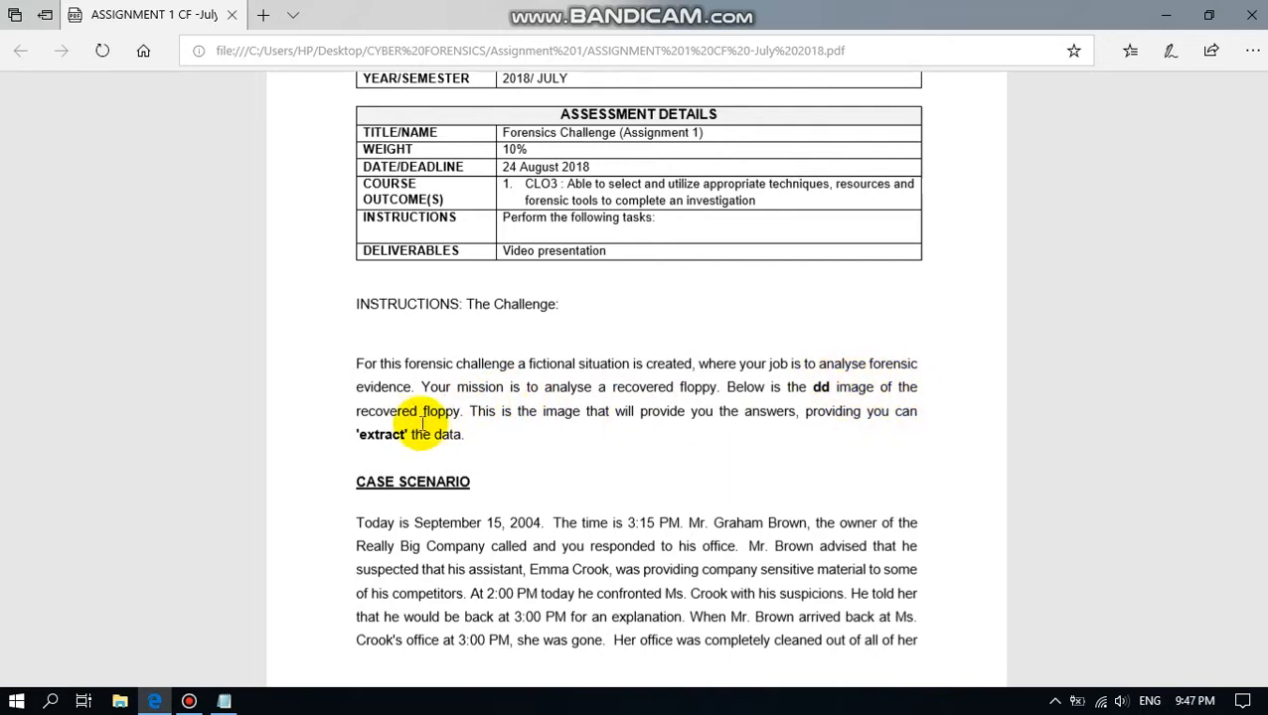
scroll(343, 366, "down", 1)
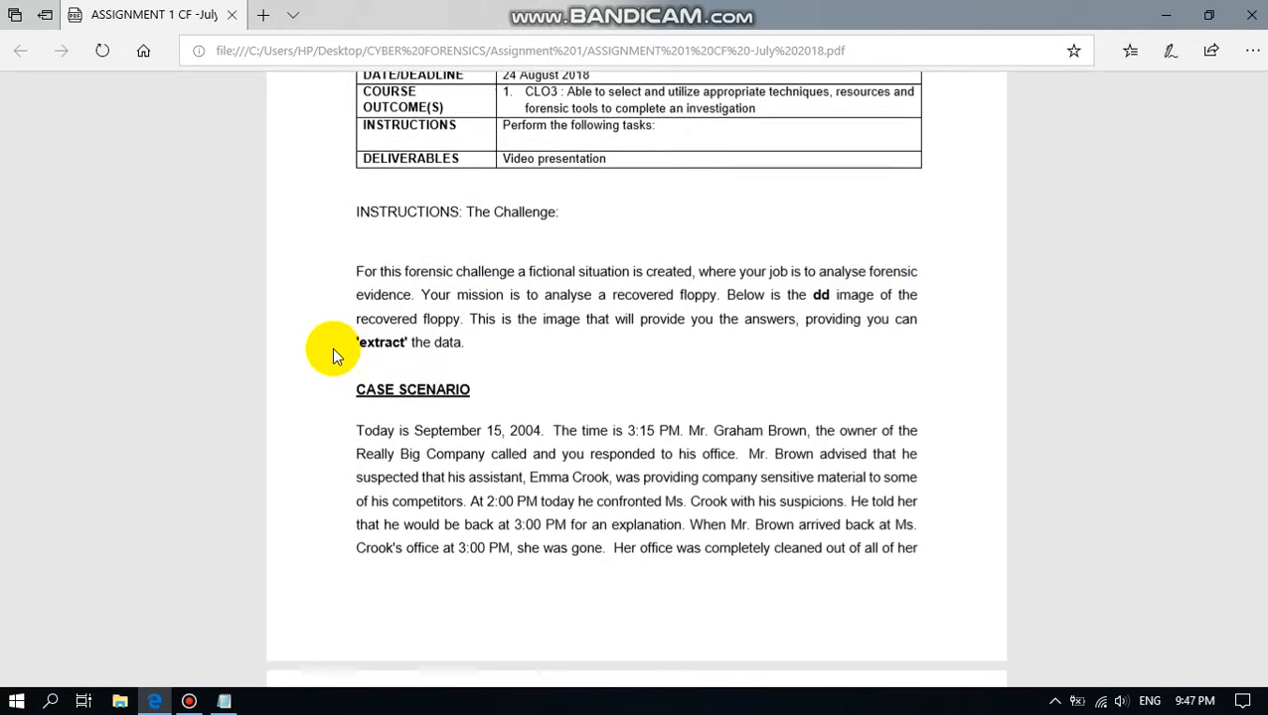
scroll(335, 350, "down", 1)
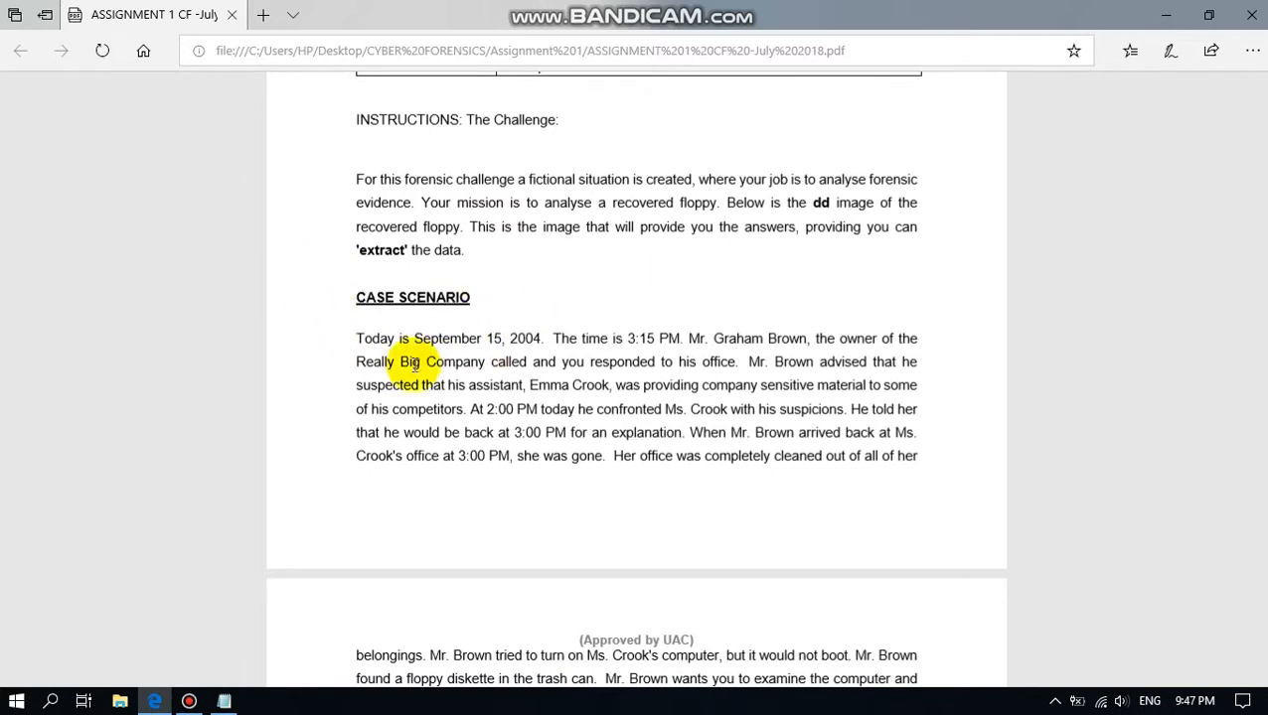
scroll(346, 340, "down", 1)
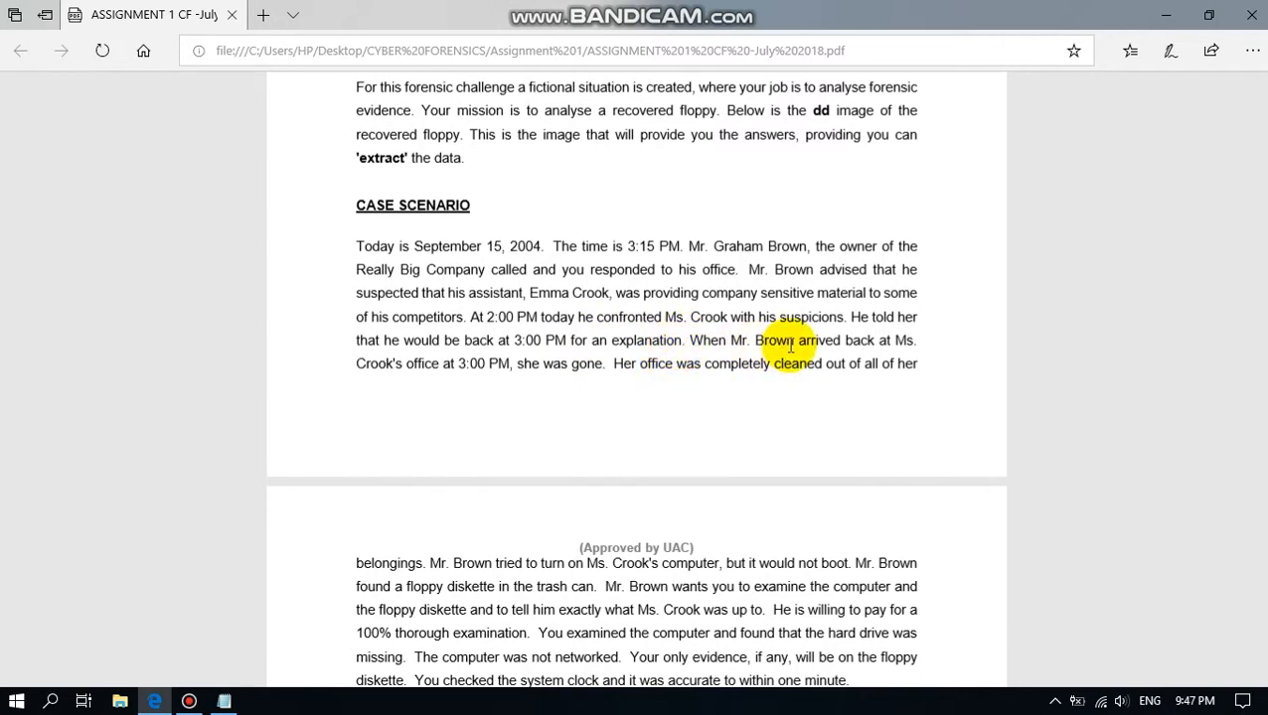
scroll(817, 340, "down", 1)
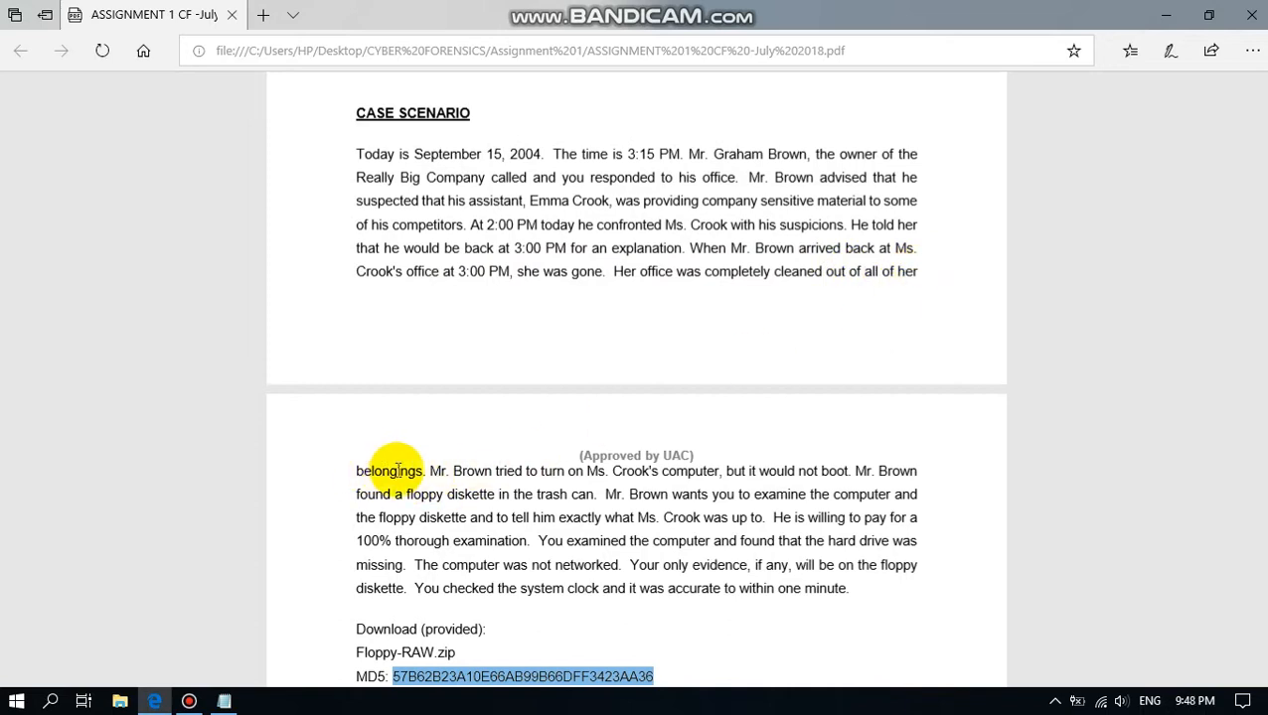
scroll(393, 467, "down", 1)
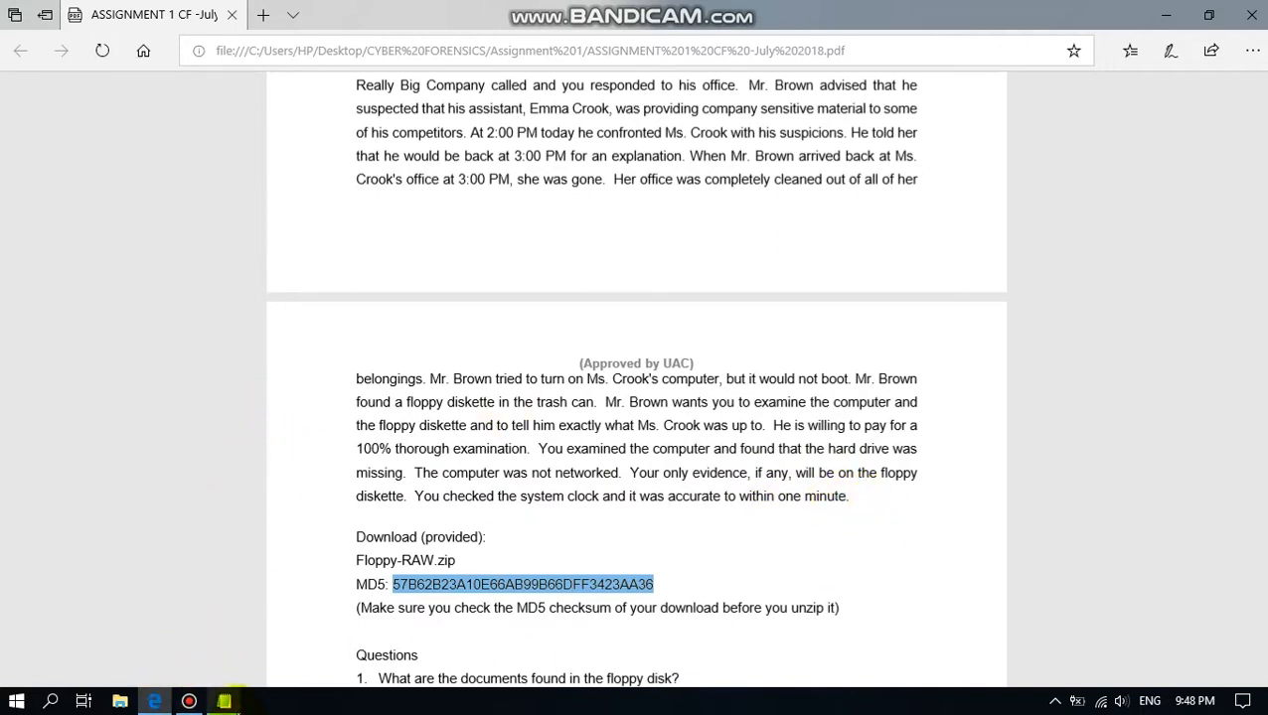
Step: Switch to the Notepad case notes, record the start time as 9.48 pm, and return to the assignment brief
left_click(224, 702)
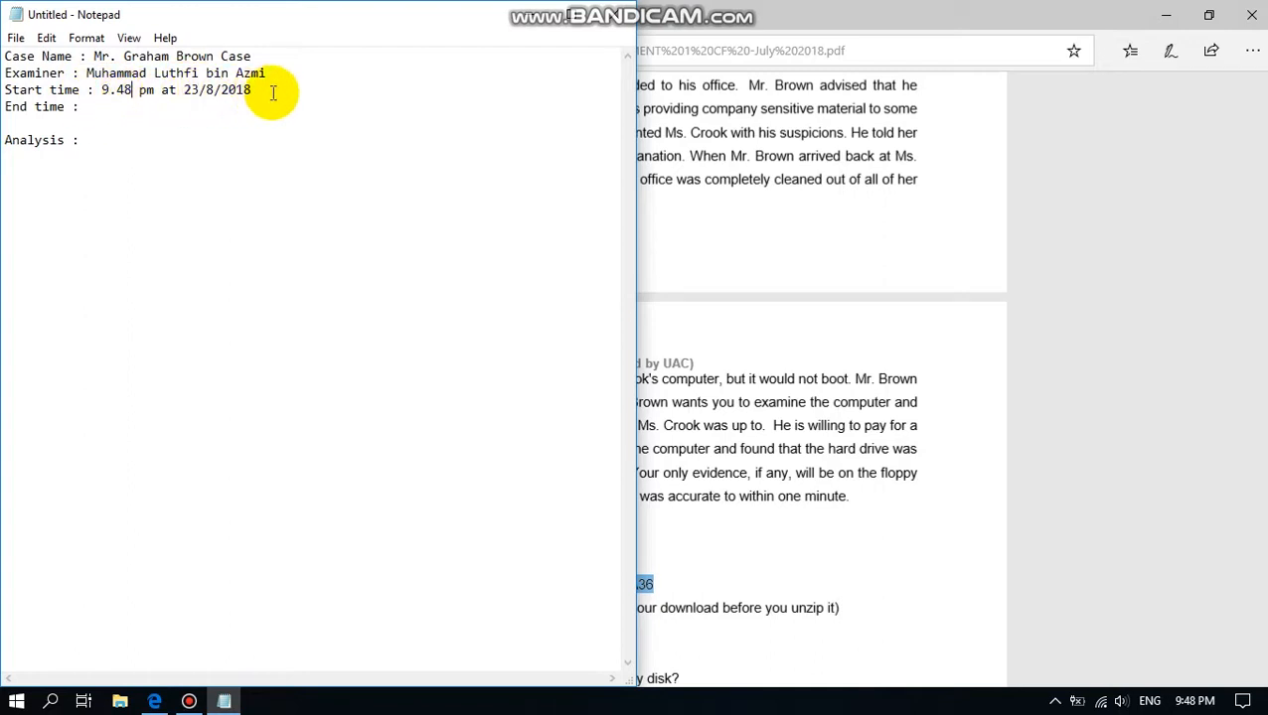
left_click(770, 17)
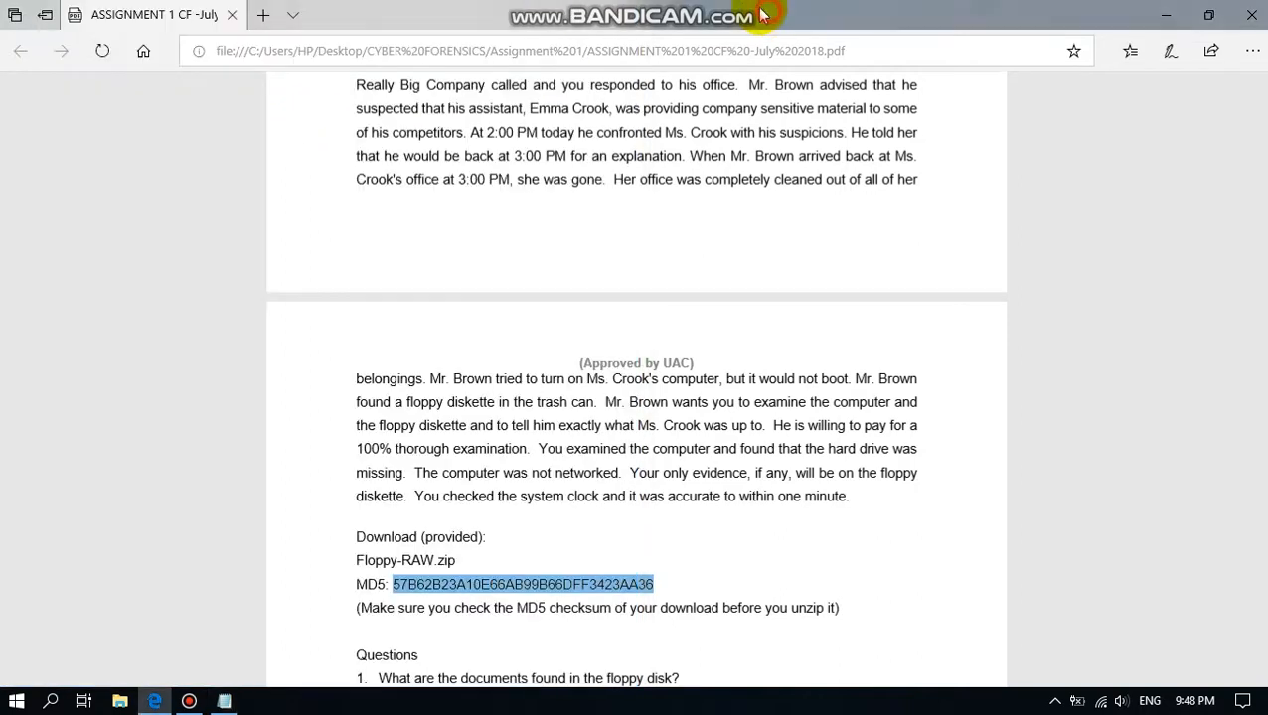
Step: Examine the brief's provided download section, the Floppy-RAW.zip file name and the questions to answer
scroll(480, 417, "down", 2)
scroll(480, 417, "down", 1)
scroll(397, 397, "up", 2)
left_click_drag(354, 467, 453, 469)
left_click(463, 469)
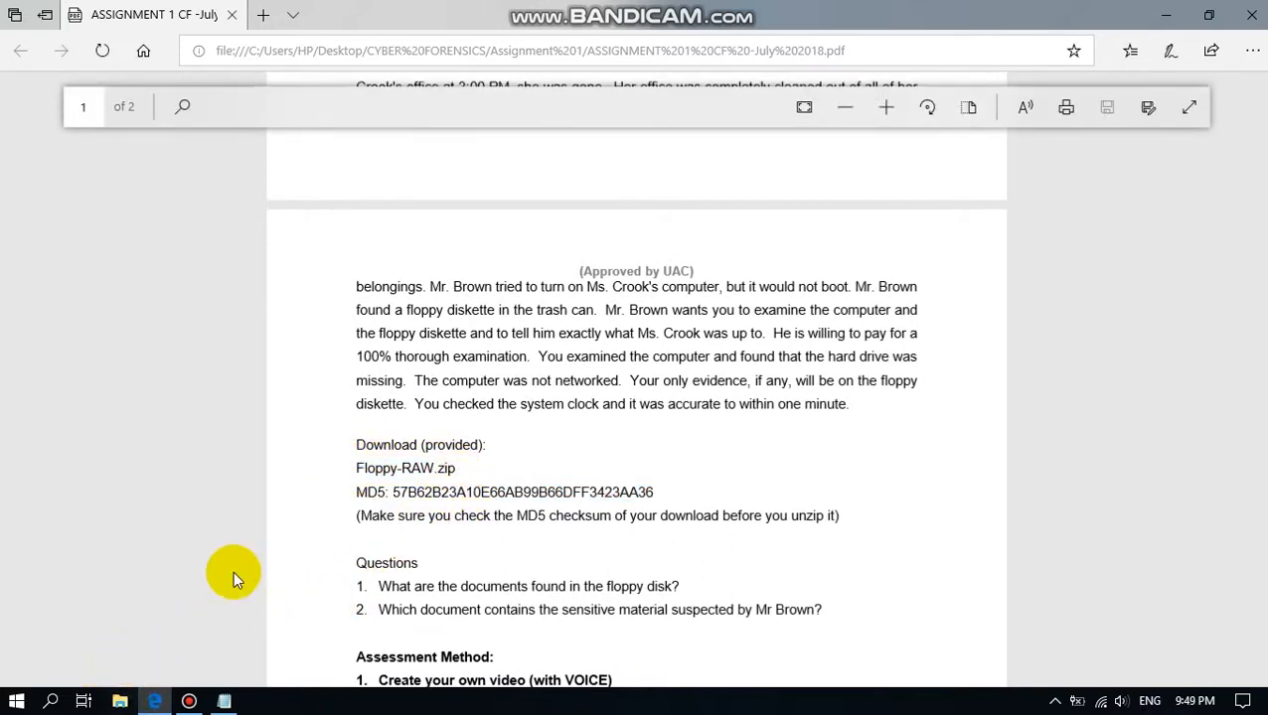
Step: Open the Assignment 1 folder inside CYBER FORENSICS on the Desktop in File Explorer
left_click(119, 702)
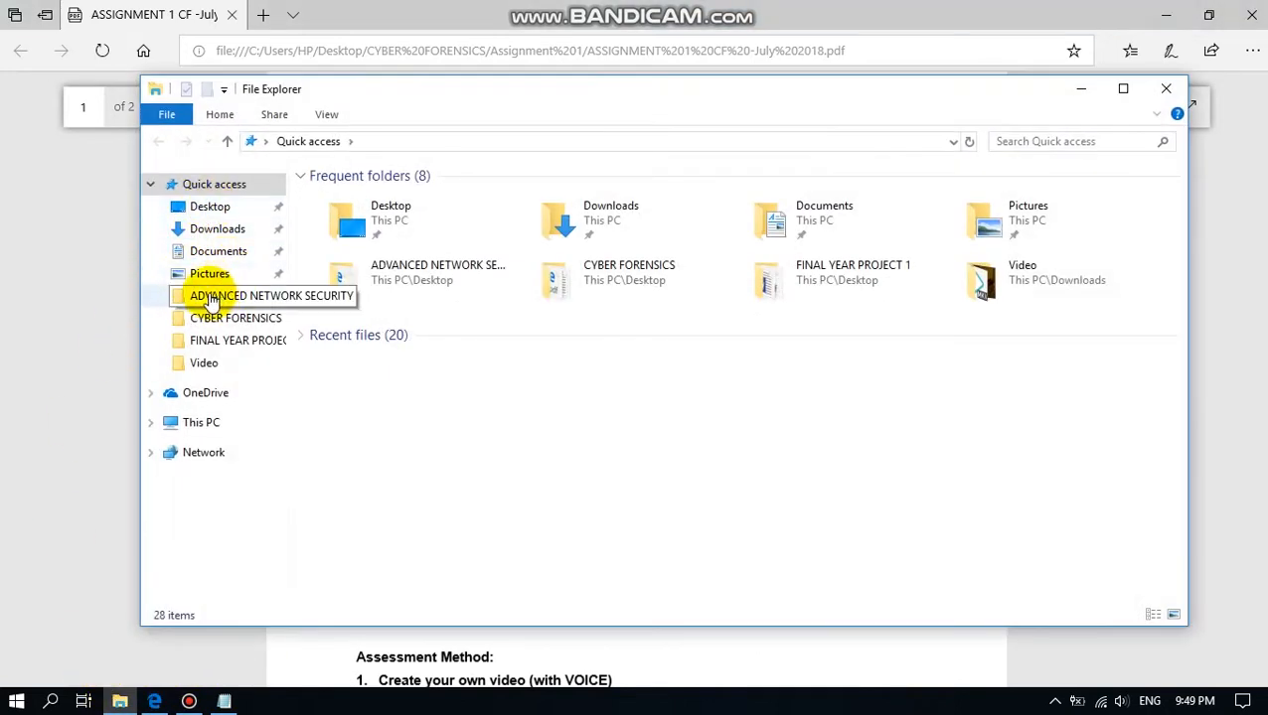
left_click(203, 207)
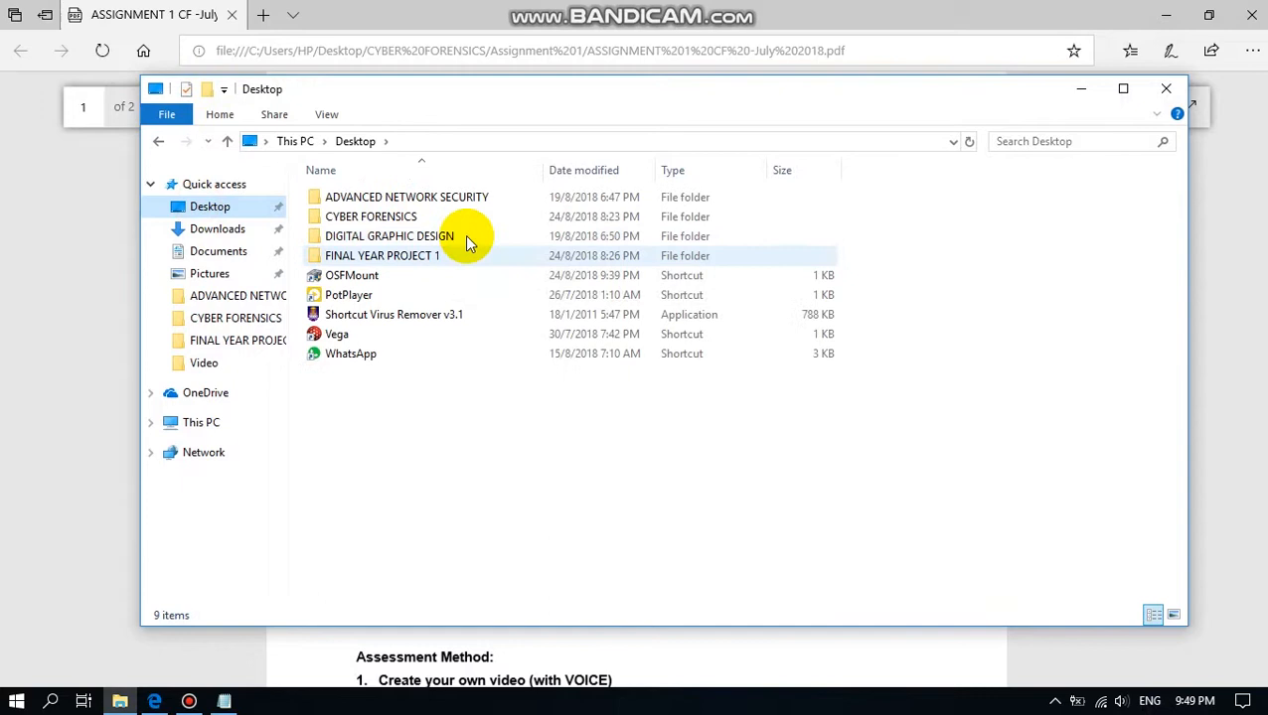
double_click(367, 217)
left_click(375, 202)
double_click(374, 207)
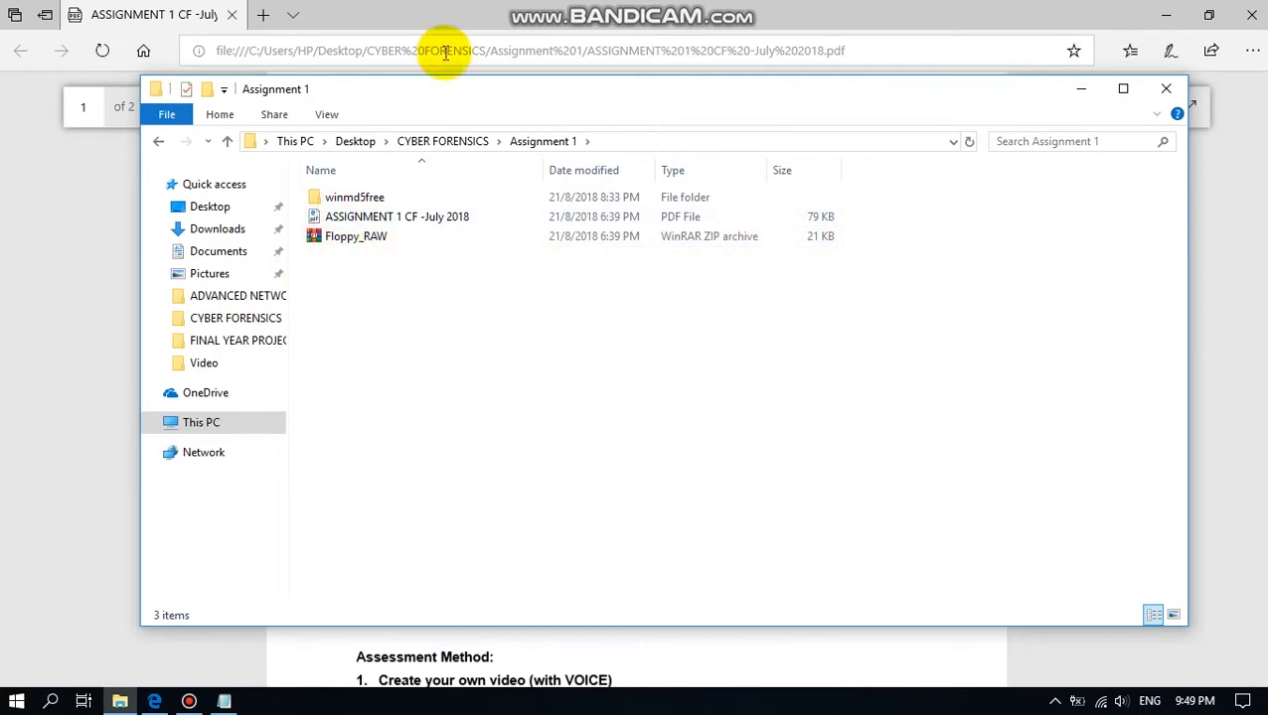
Step: Check the MD5 line in the brief and launch WinMD5 from the winmd5free folder
left_click(524, 8)
scroll(308, 359, "down", 2)
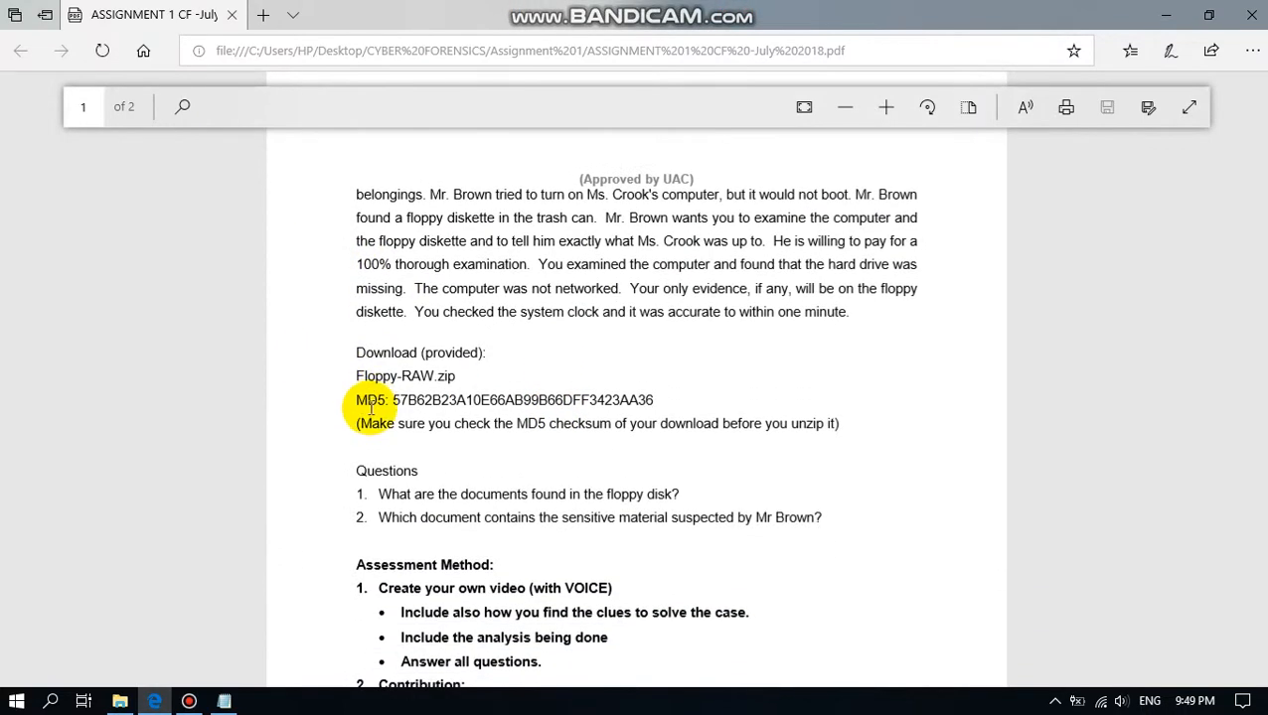
left_click(119, 702)
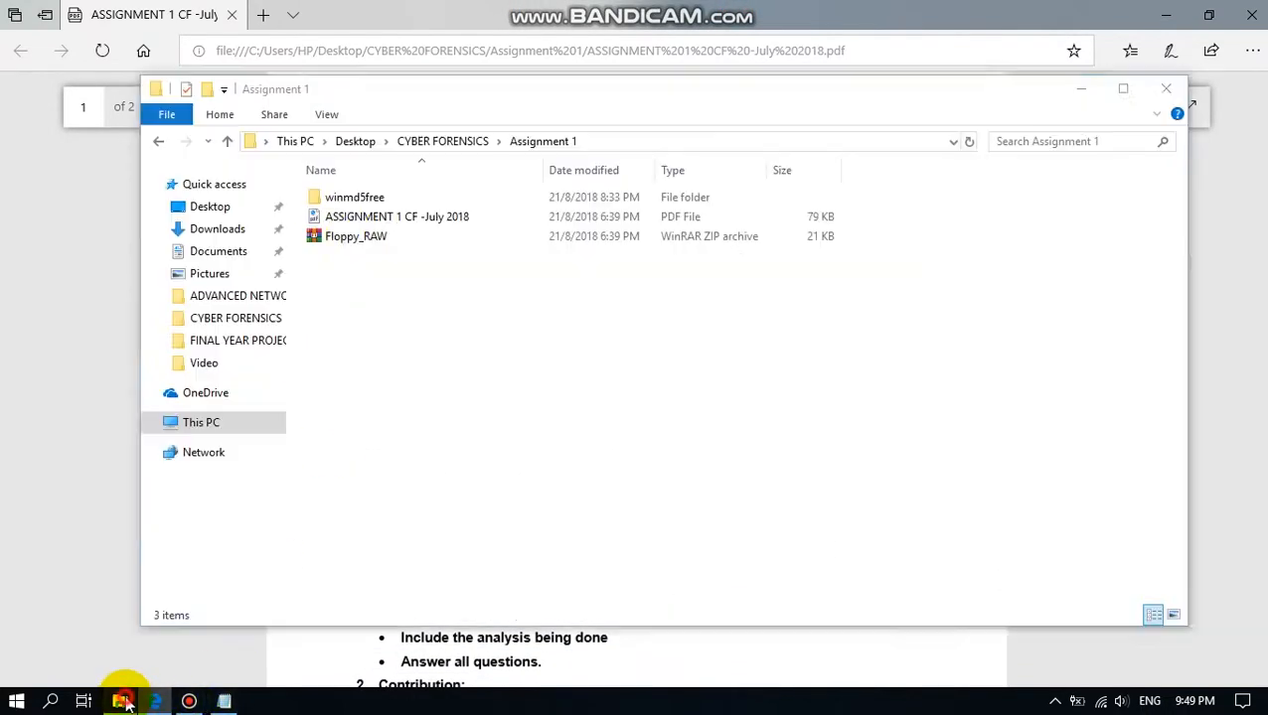
left_click(335, 199)
double_click(335, 199)
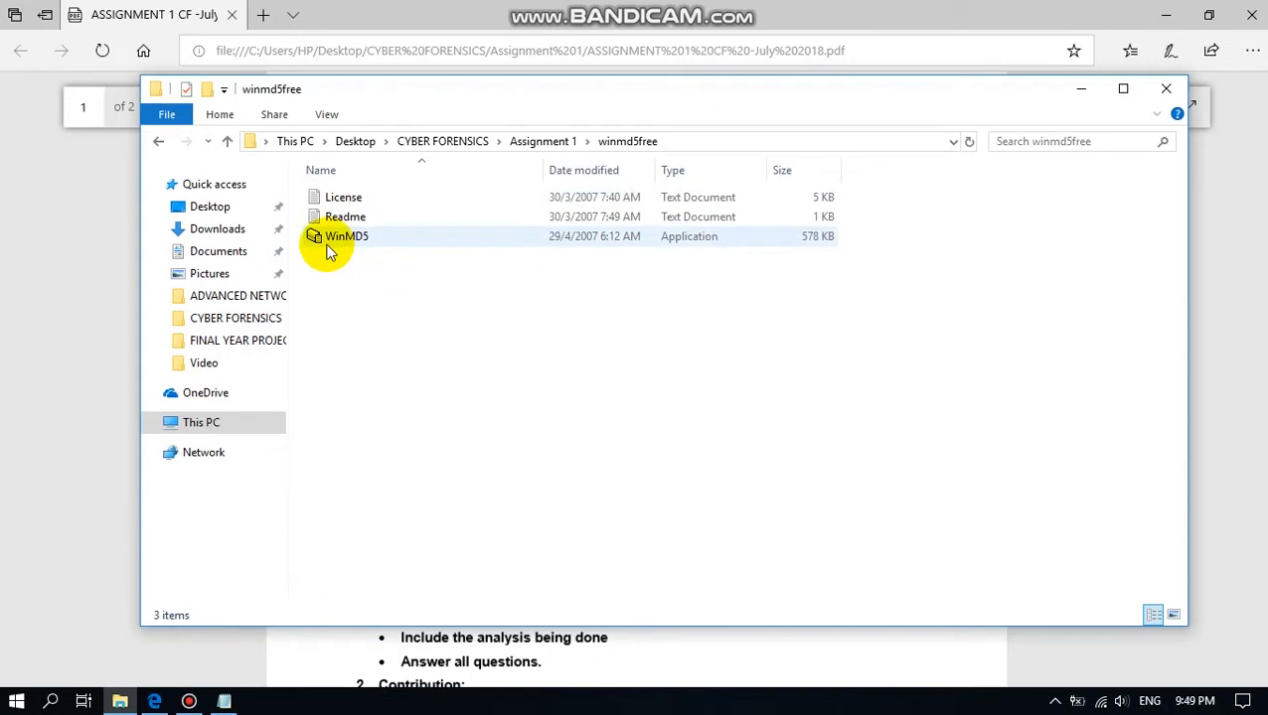
double_click(347, 240)
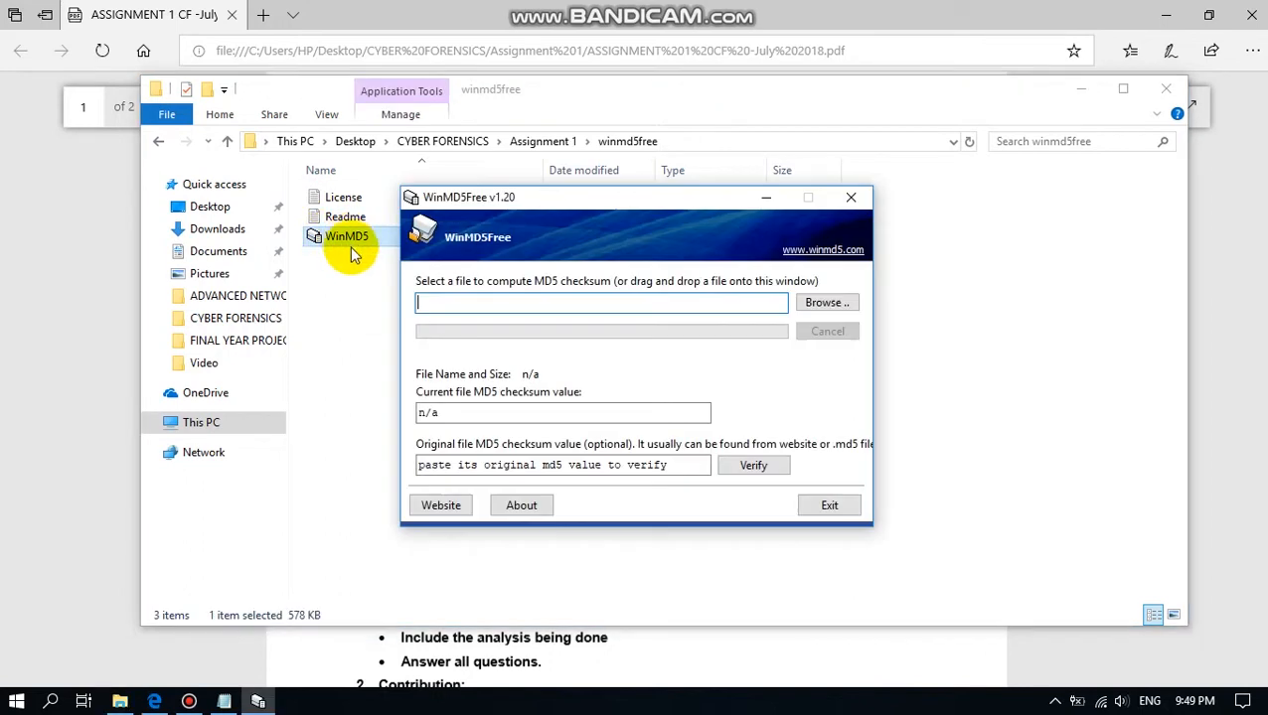
Step: Load Floppy_RAW.zip from the Assignment 1 folder to compute its MD5 checksum, and highlight the computed value
left_click(821, 306)
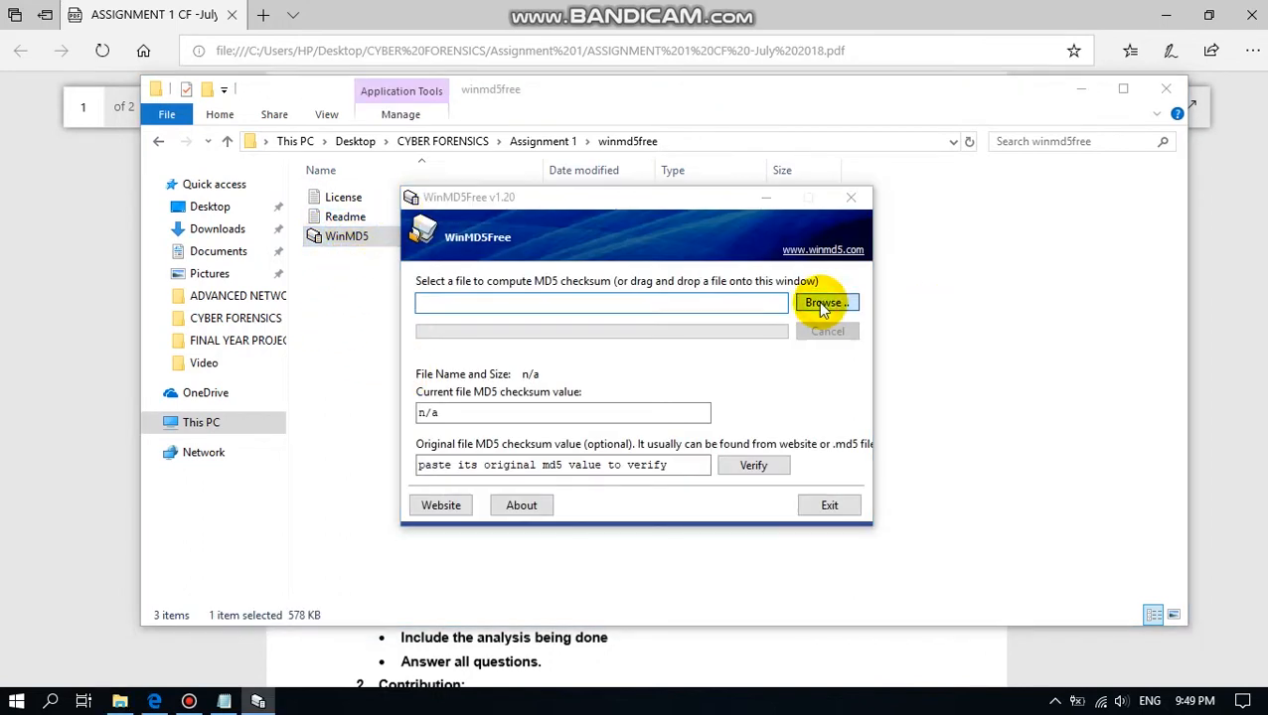
left_click(763, 293)
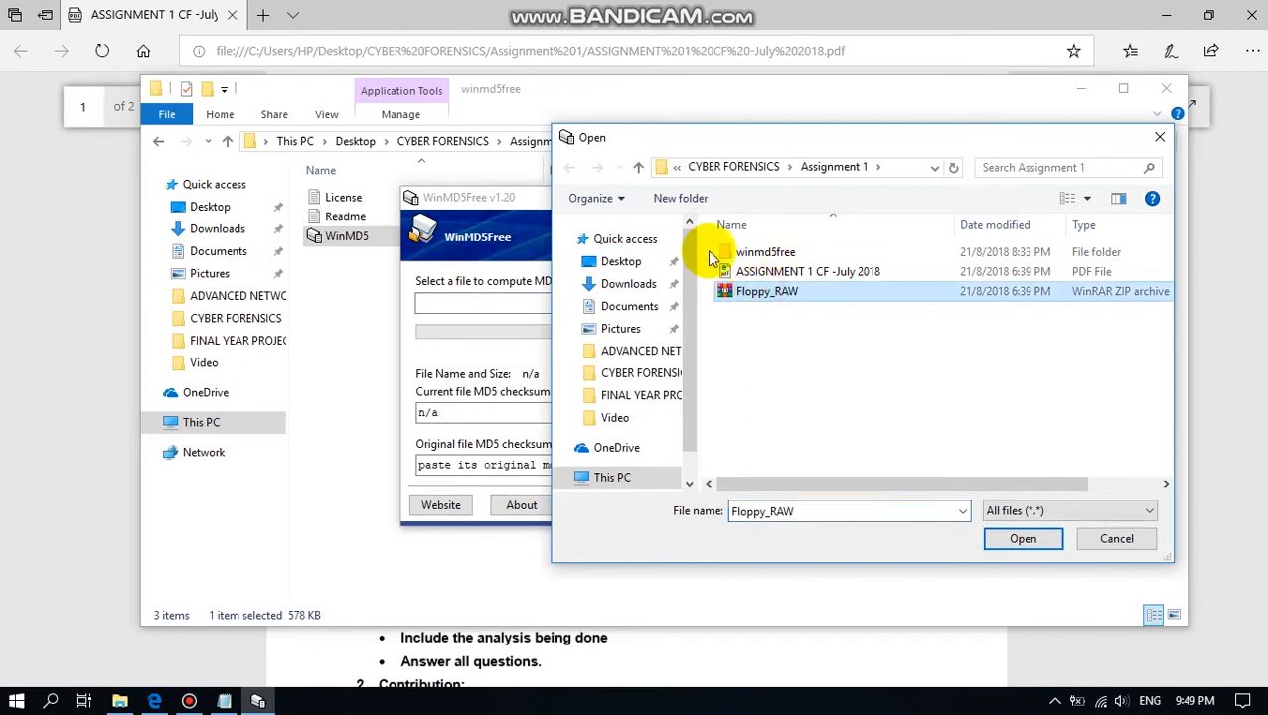
left_click(1007, 543)
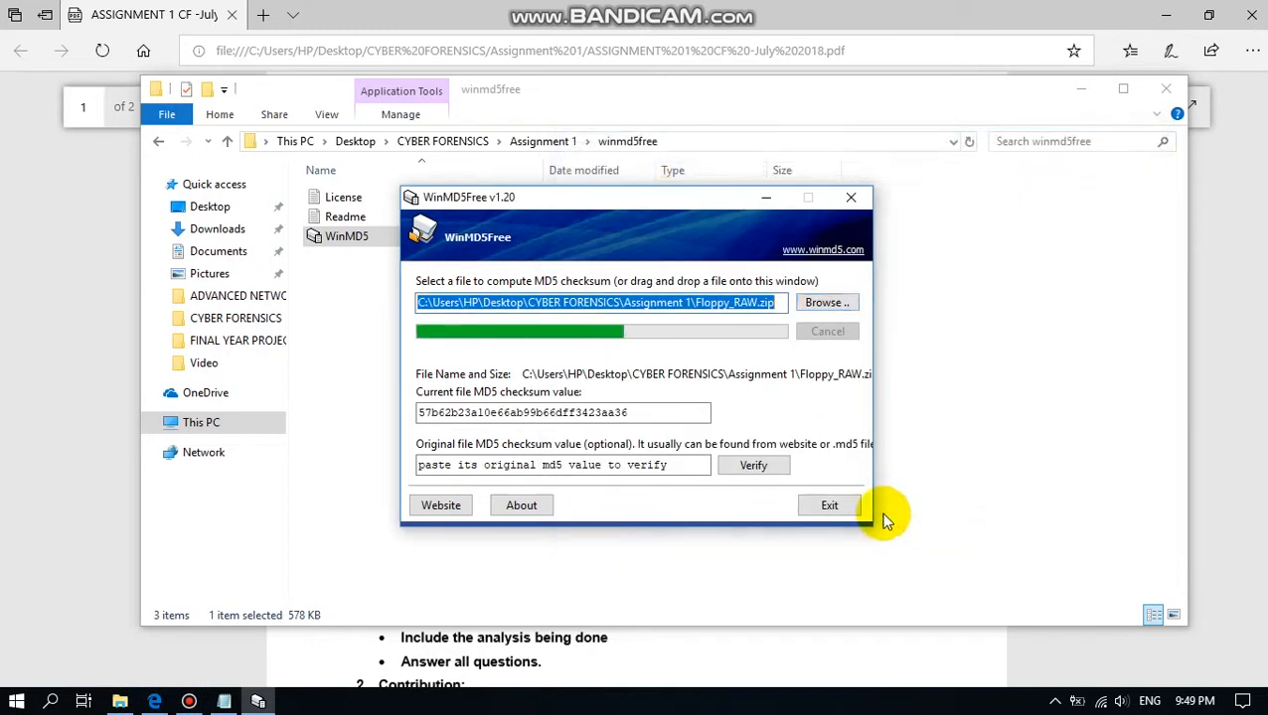
left_click_drag(635, 412, 427, 415)
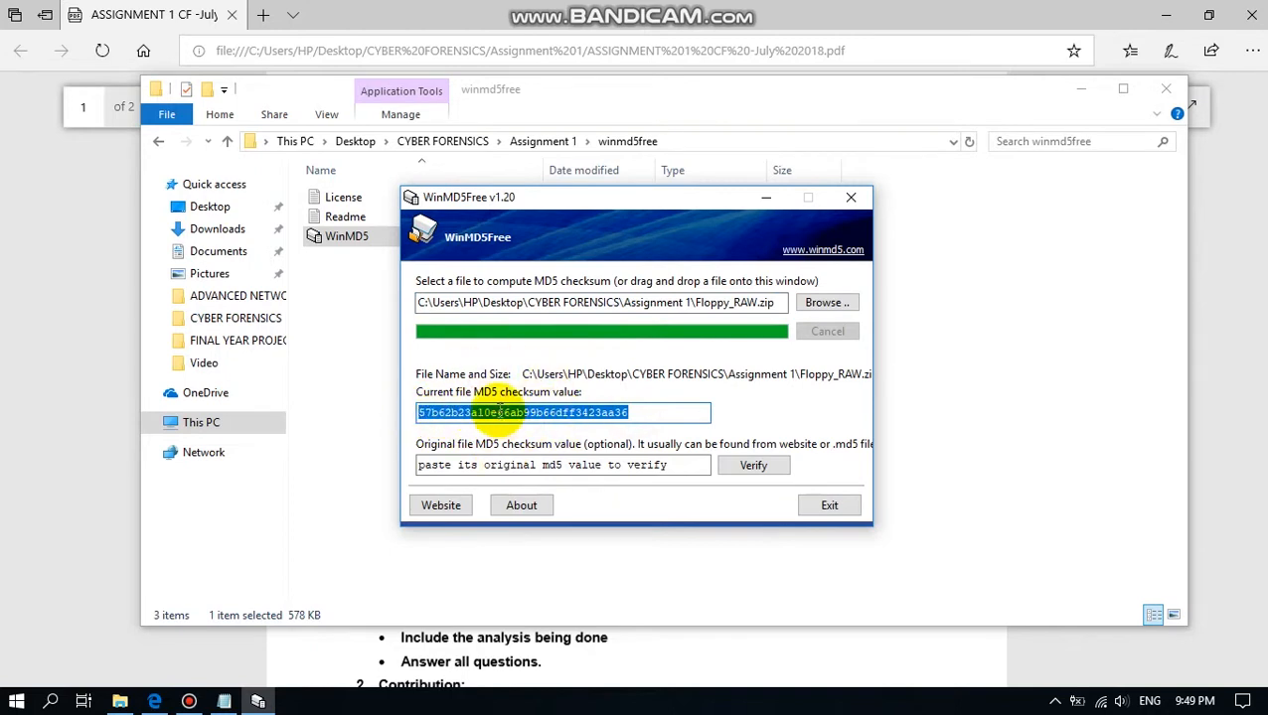
Step: Copy the original MD5 value 57B62B23A10E66AB99B66DFF3423AA36 from the assignment brief
left_click(441, 10)
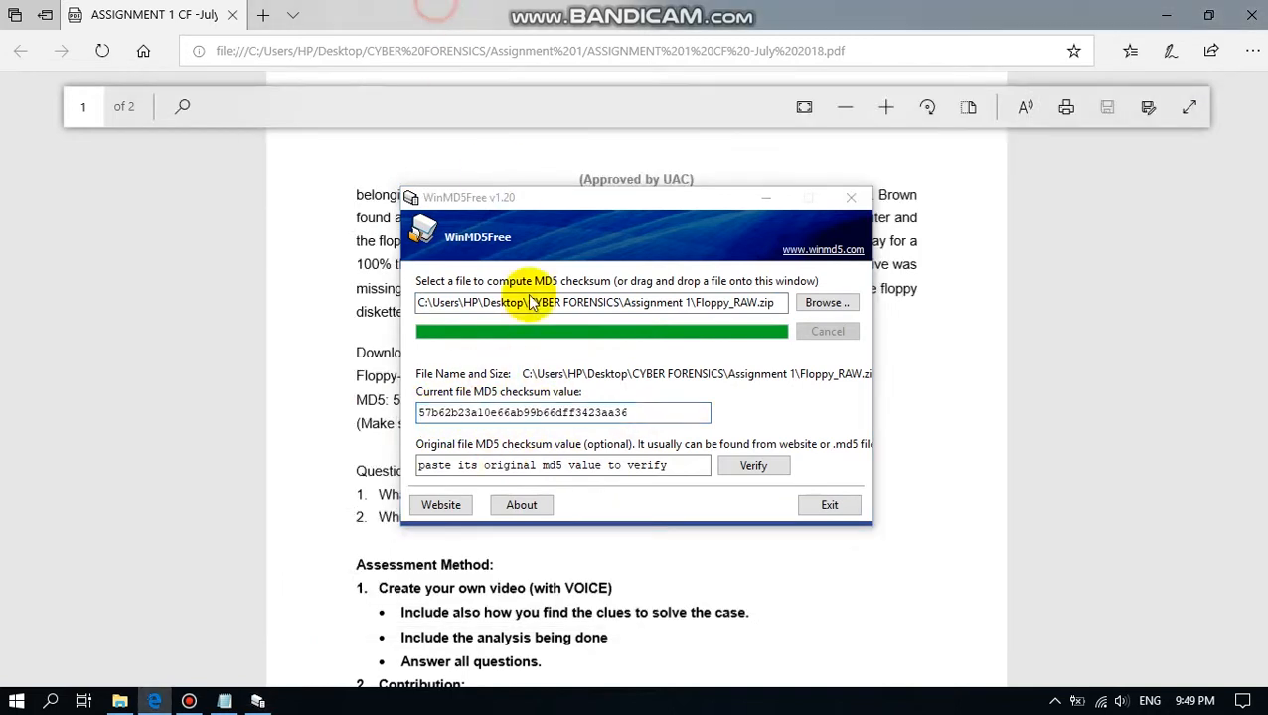
left_click(768, 203)
left_click_drag(394, 400, 597, 400)
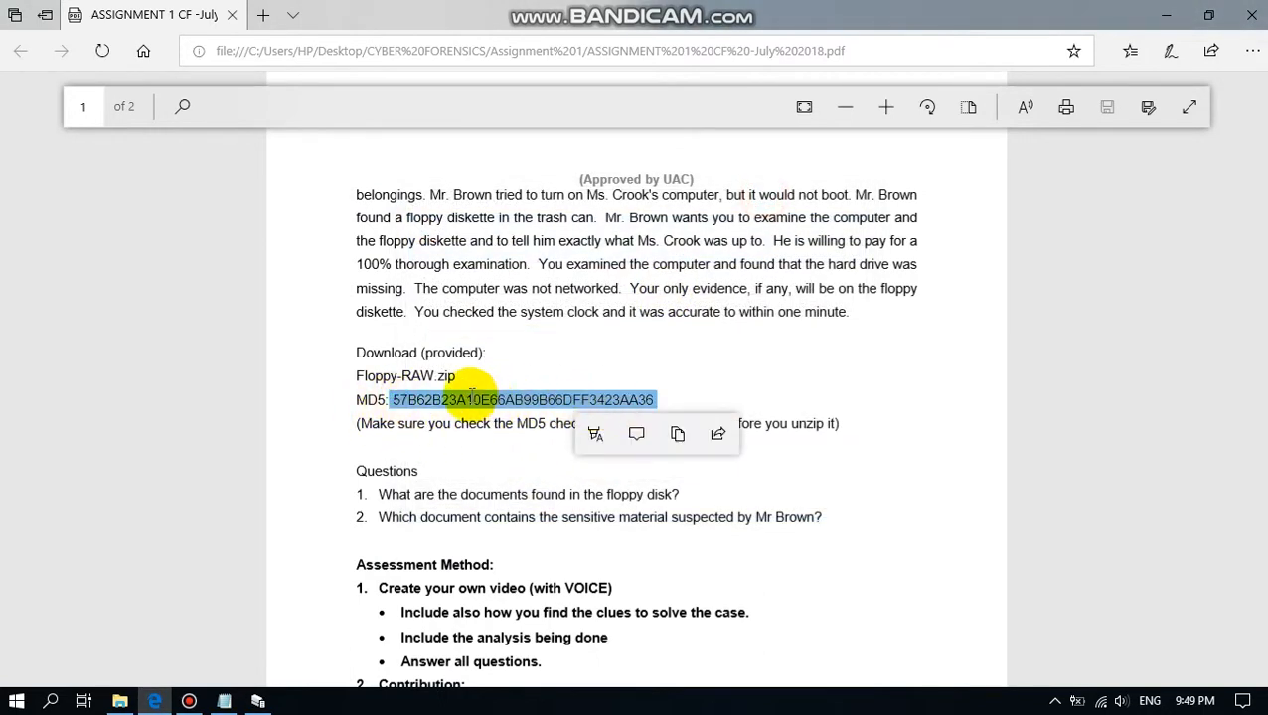
right_click(473, 396)
left_click(527, 520)
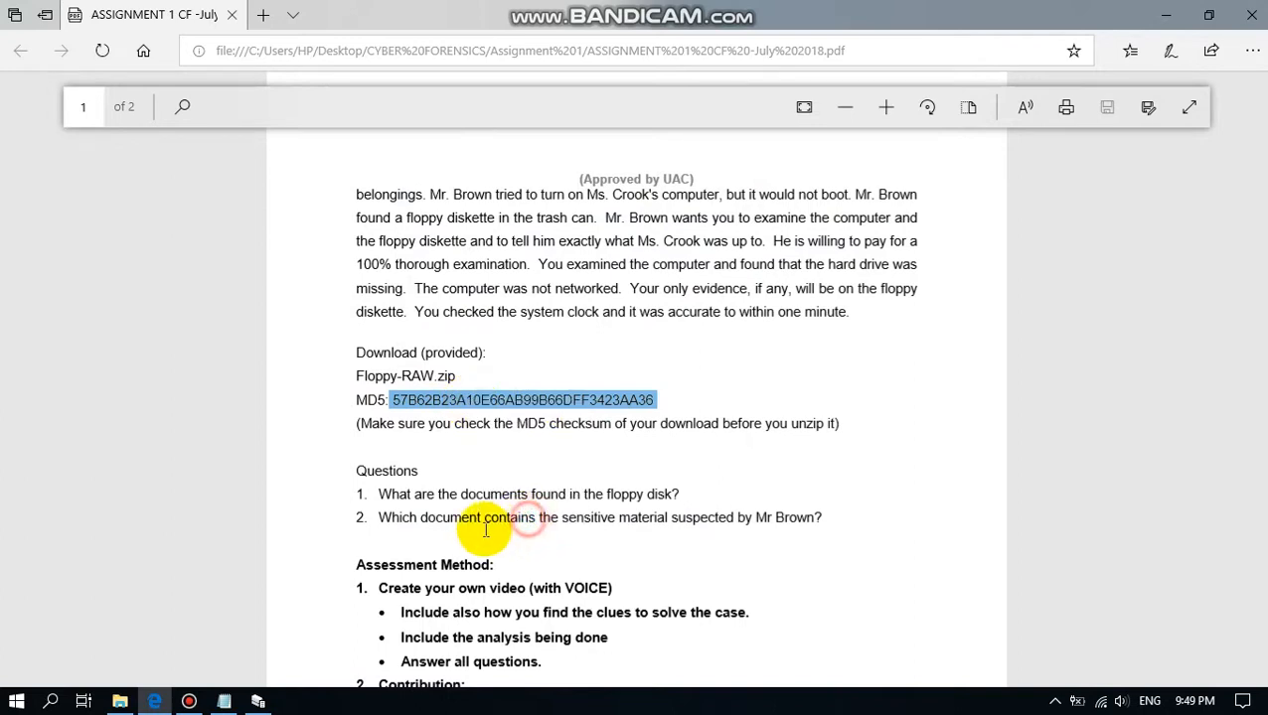
Step: Paste the copied MD5 as the original checksum in WinMD5Free, verify it against Floppy_RAW.zip, and exit the program
left_click(257, 702)
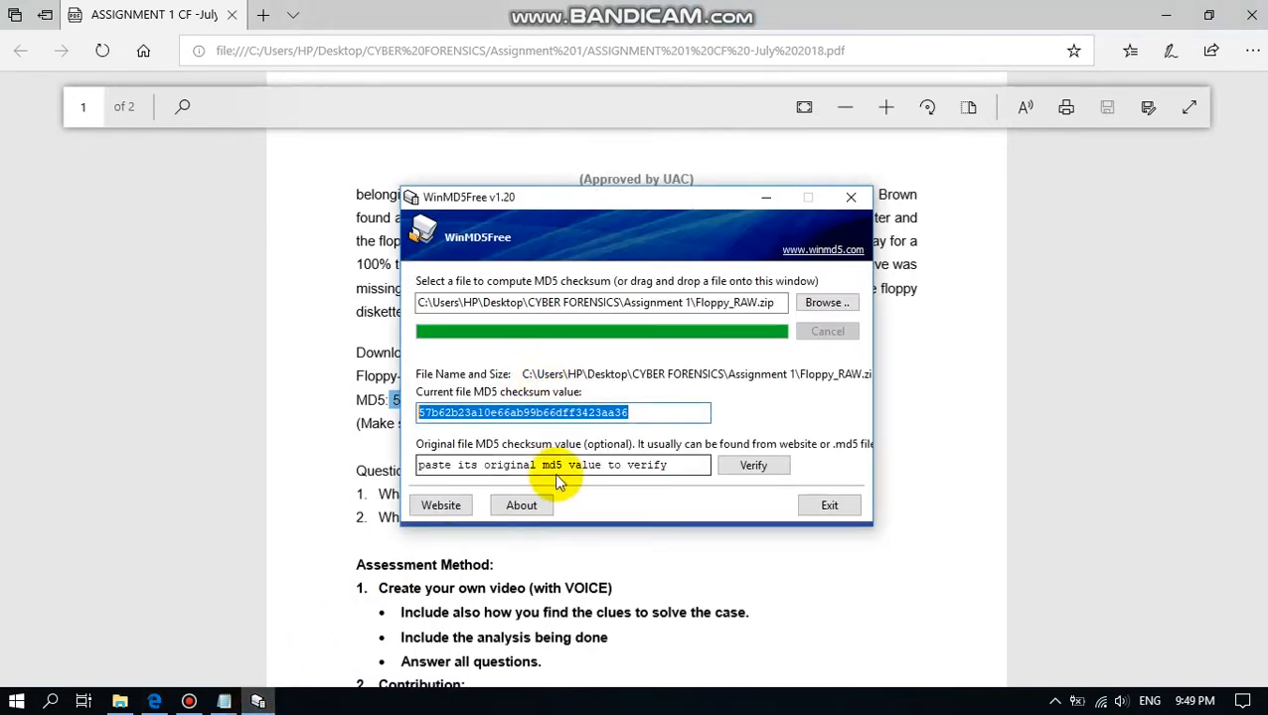
left_click(681, 465)
left_click_drag(681, 465, 334, 467)
right_click(457, 465)
left_click(503, 289)
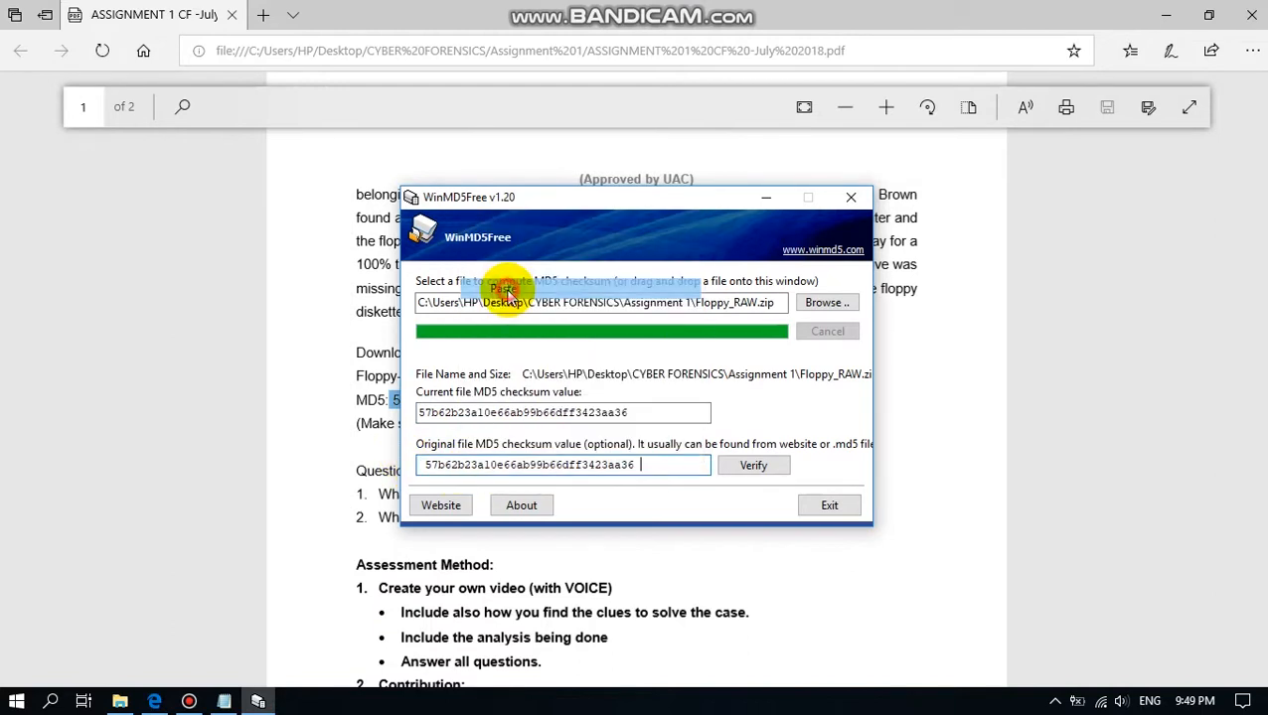
left_click(755, 466)
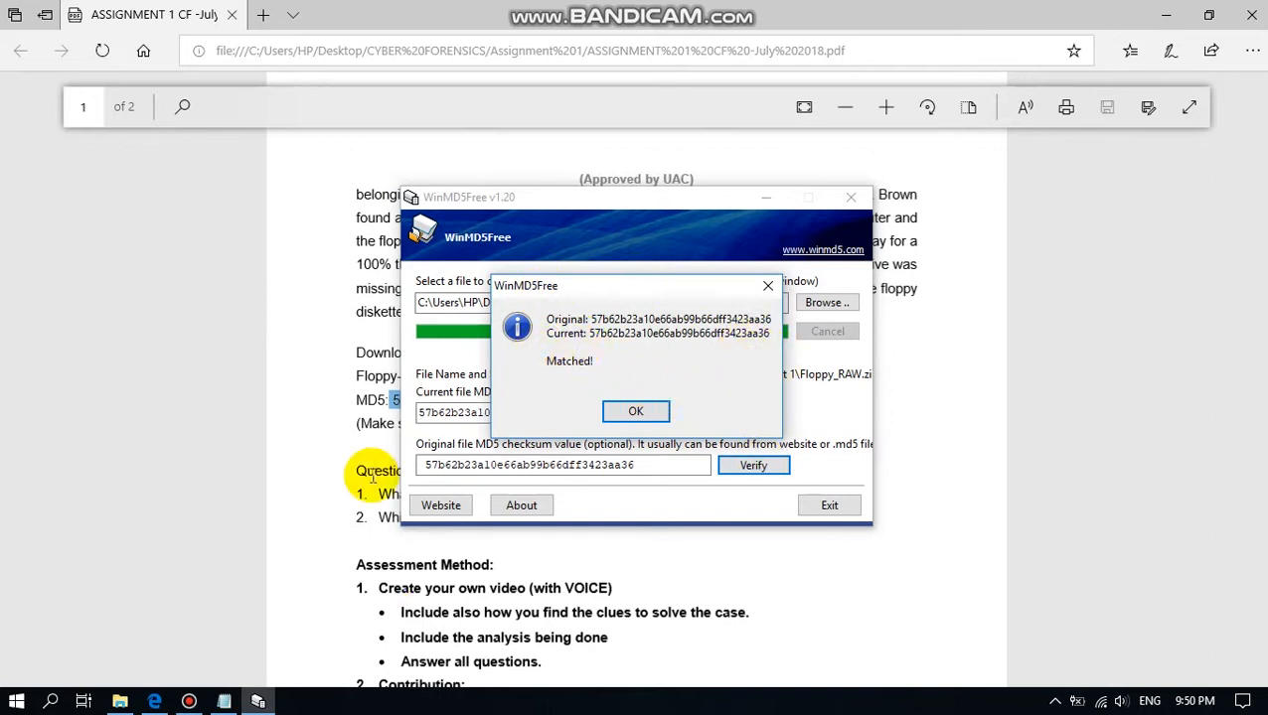
left_click(638, 411)
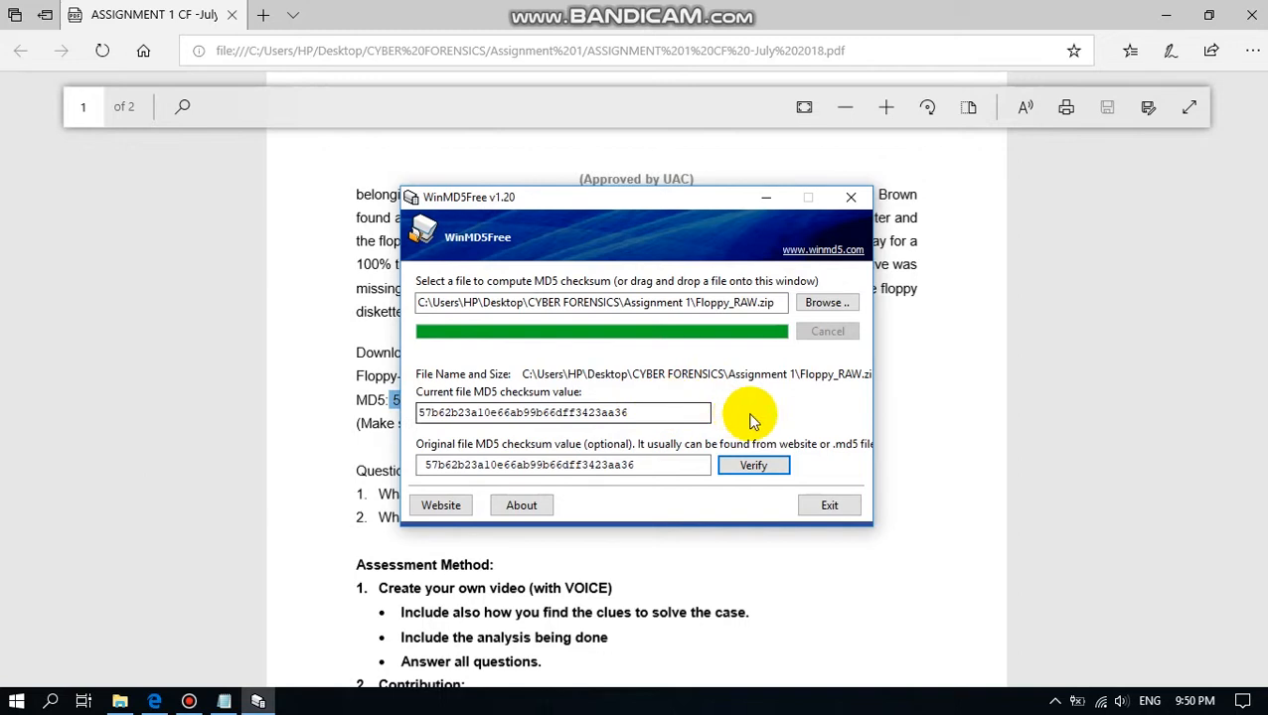
left_click(823, 508)
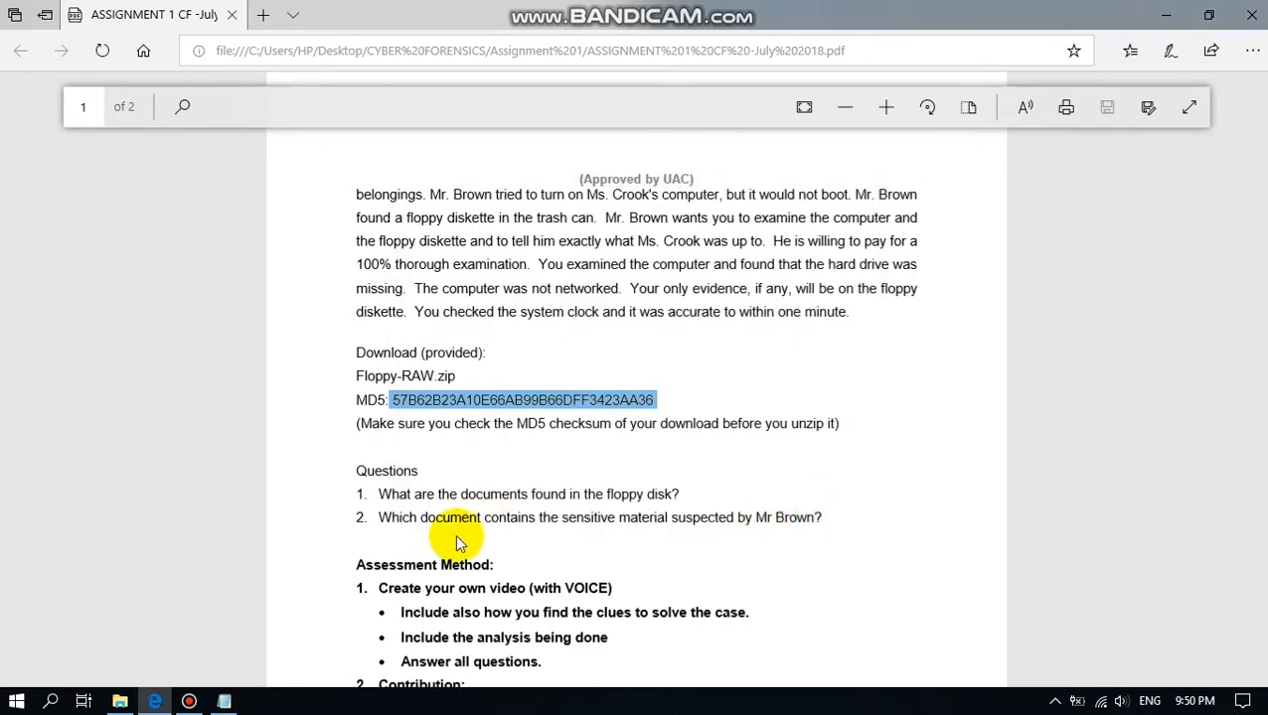
Step: Duplicate the Floppy_RAW archive within the Assignment 1 folder in File Explorer
left_click(120, 701)
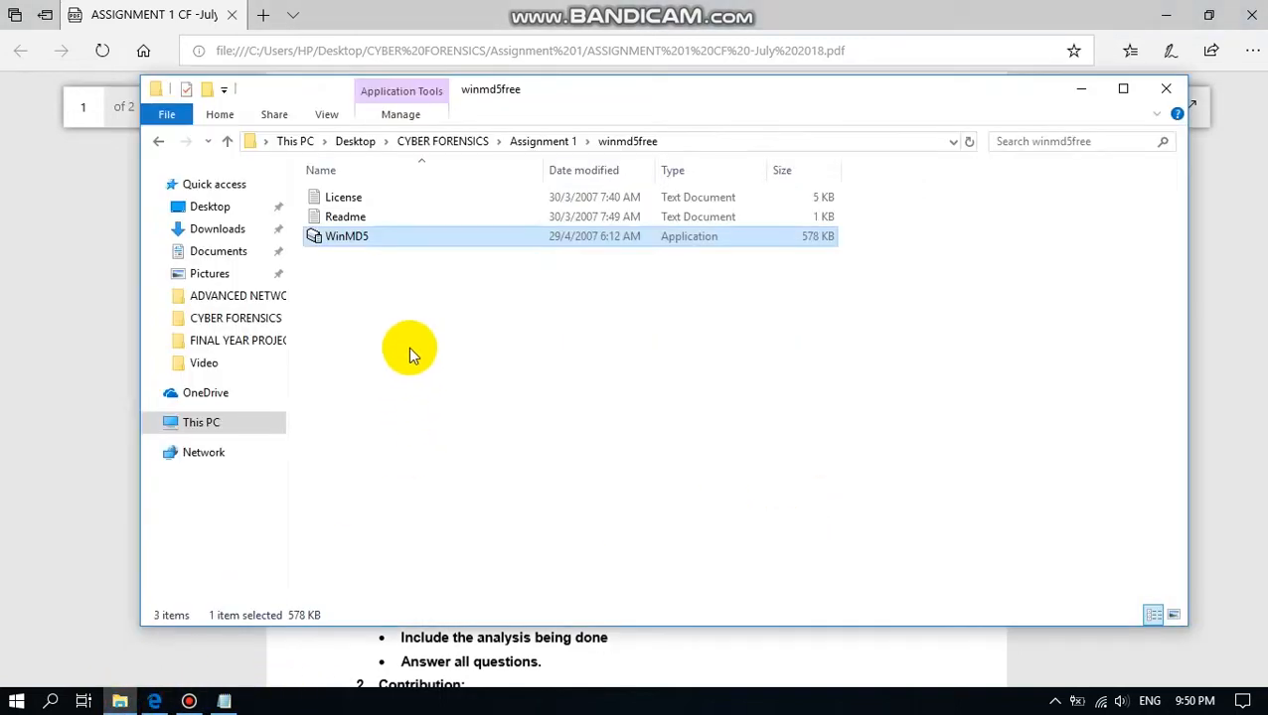
left_click(531, 143)
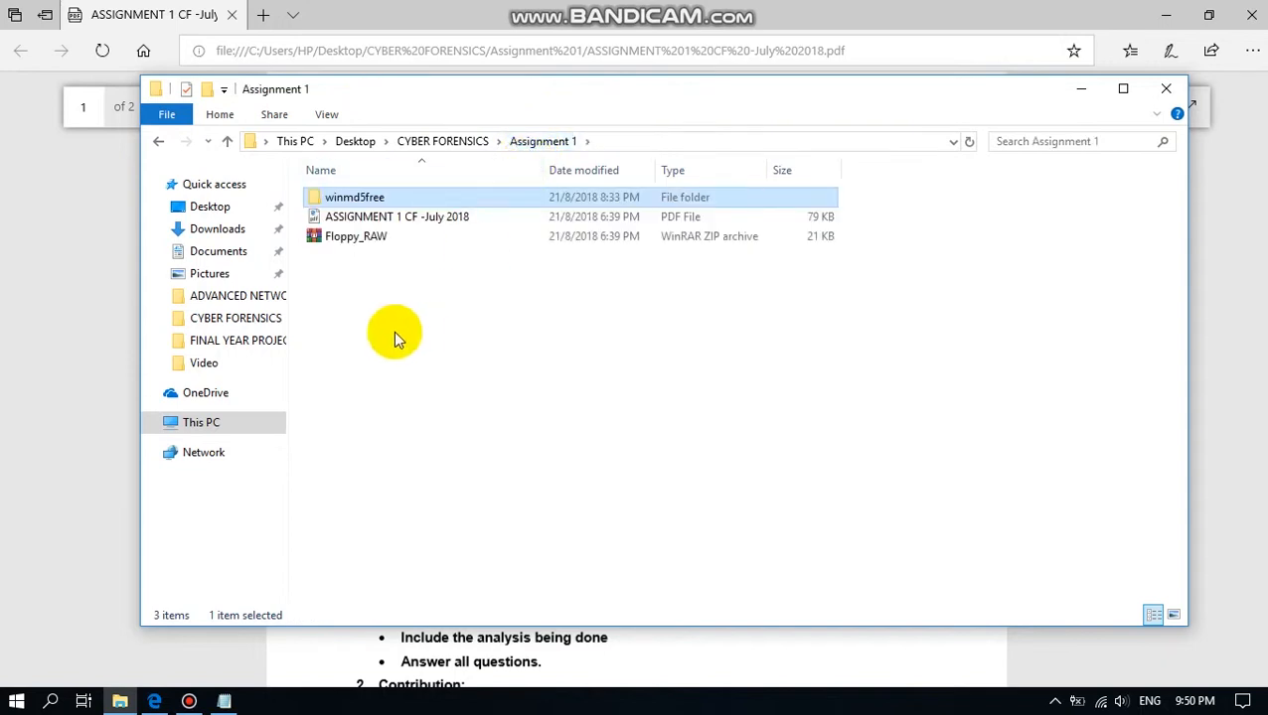
left_click(342, 264)
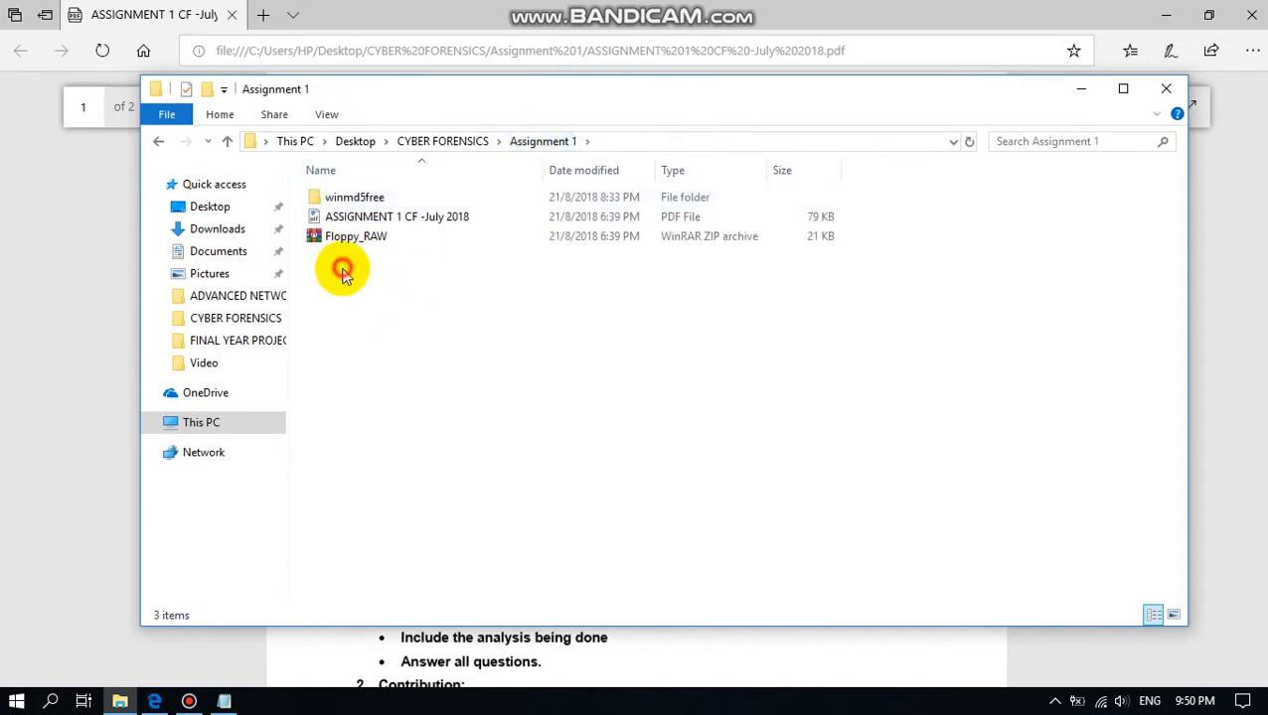
left_click(350, 240)
right_click(352, 240)
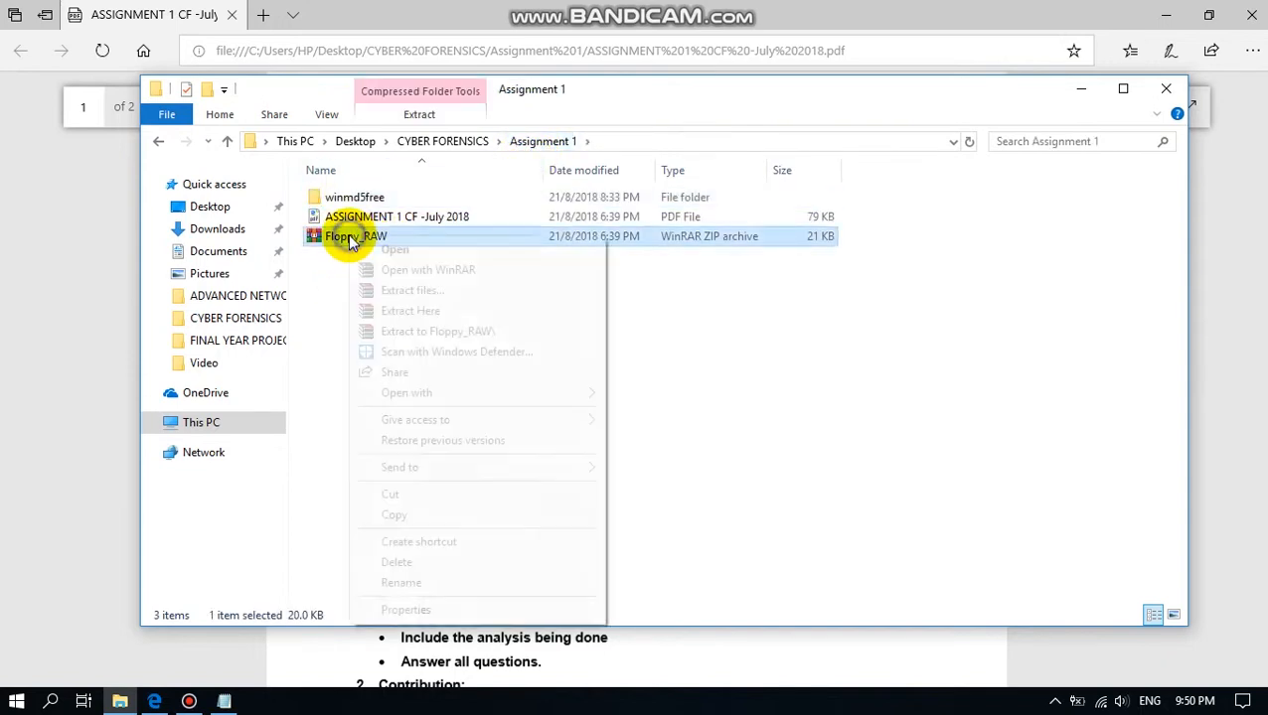
left_click(416, 521)
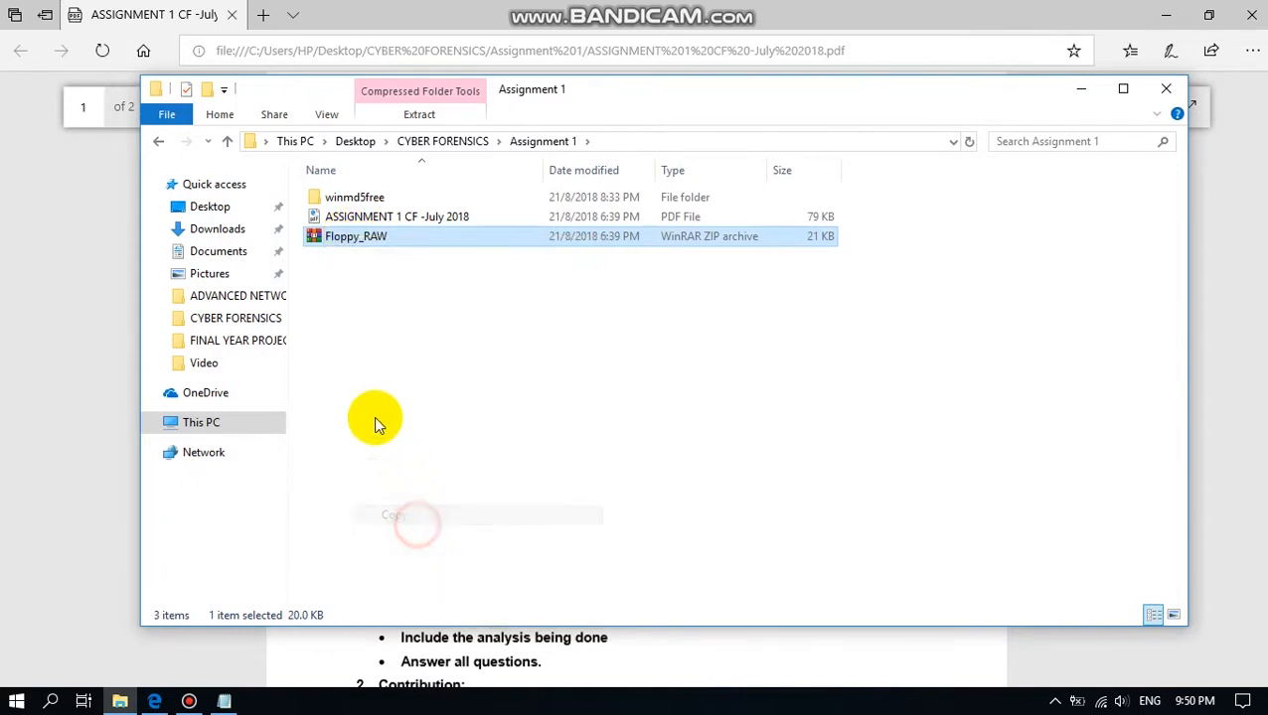
left_click(387, 306)
right_click(390, 298)
left_click(429, 420)
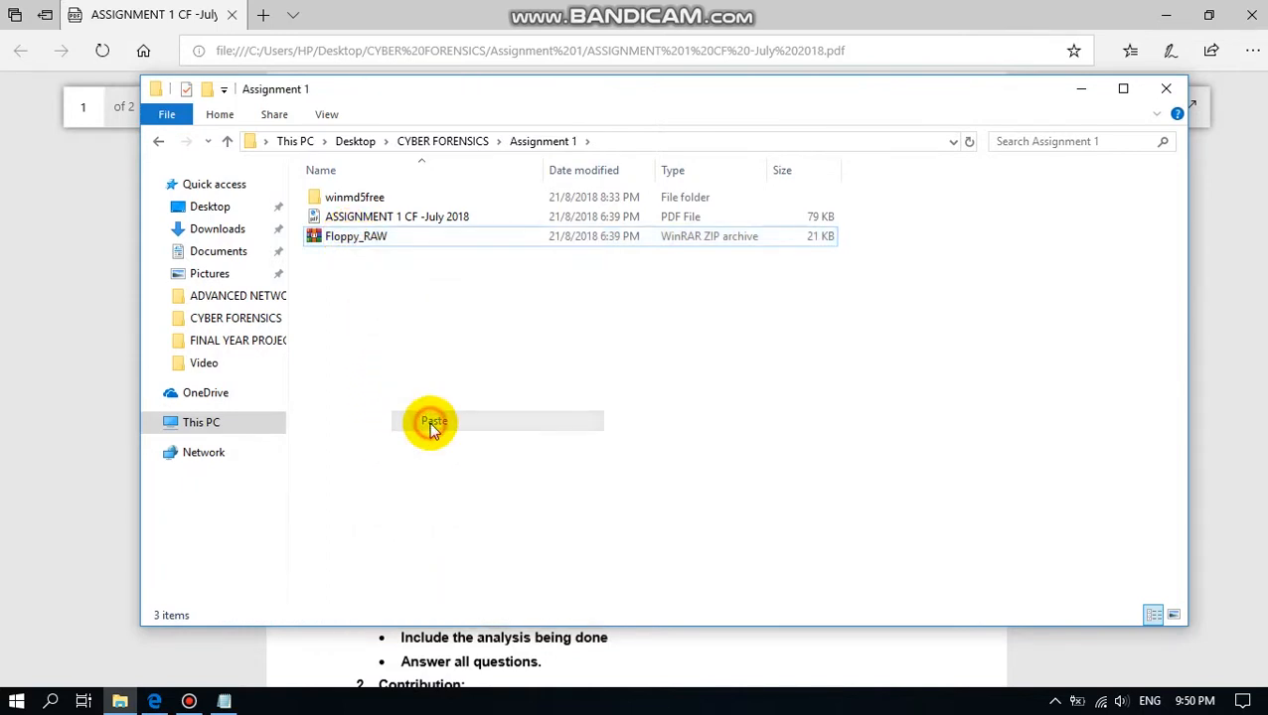
Step: Rename the duplicated archive as Floppy_RAW - backup
left_click(425, 242)
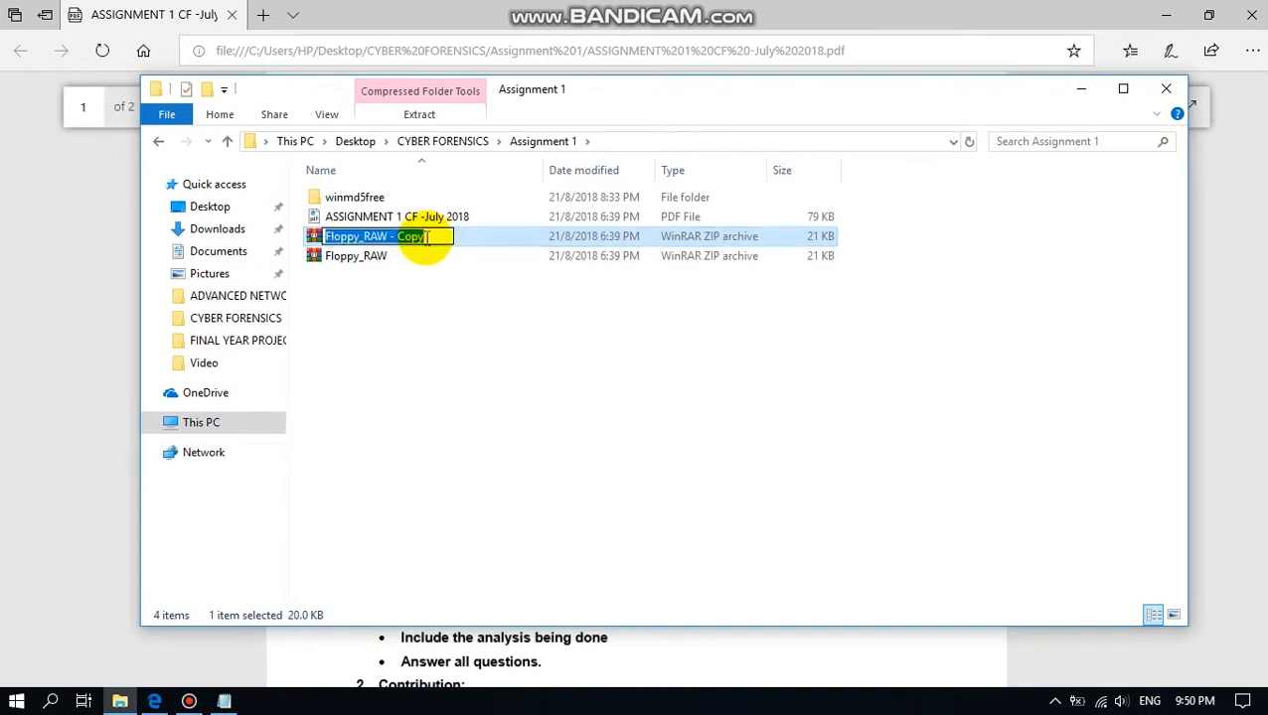
type("backup")
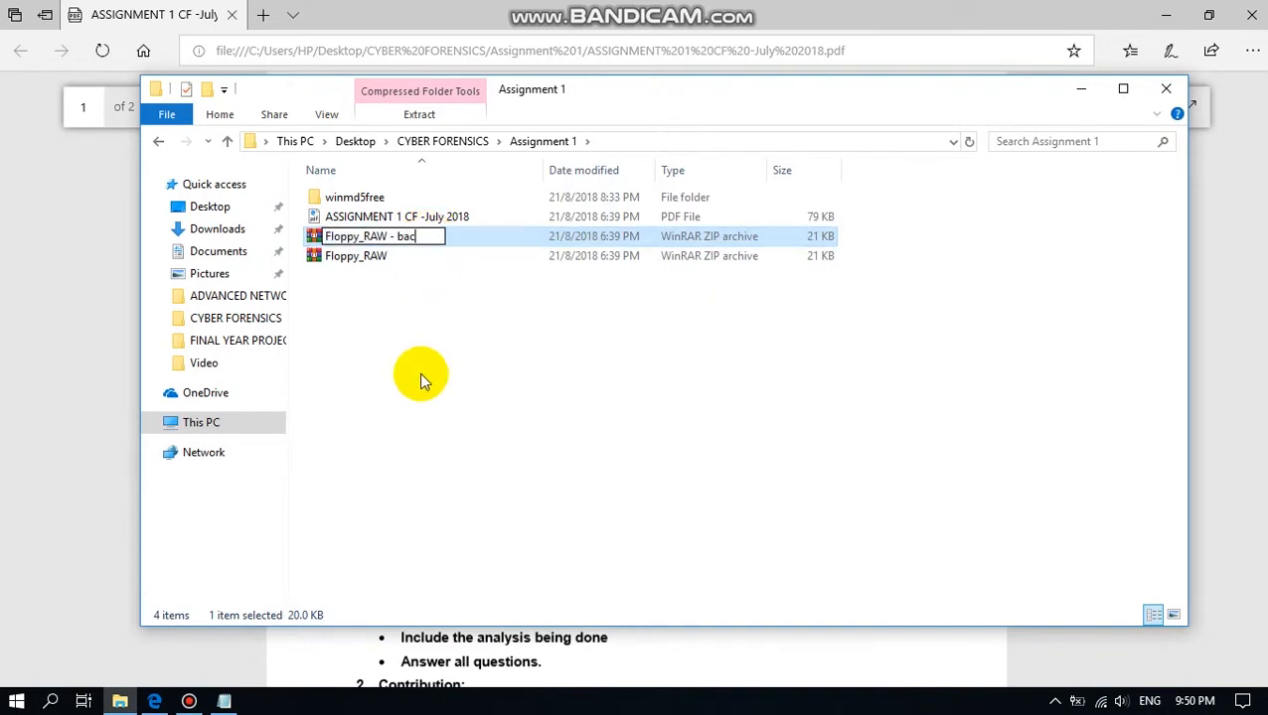
left_click(420, 377)
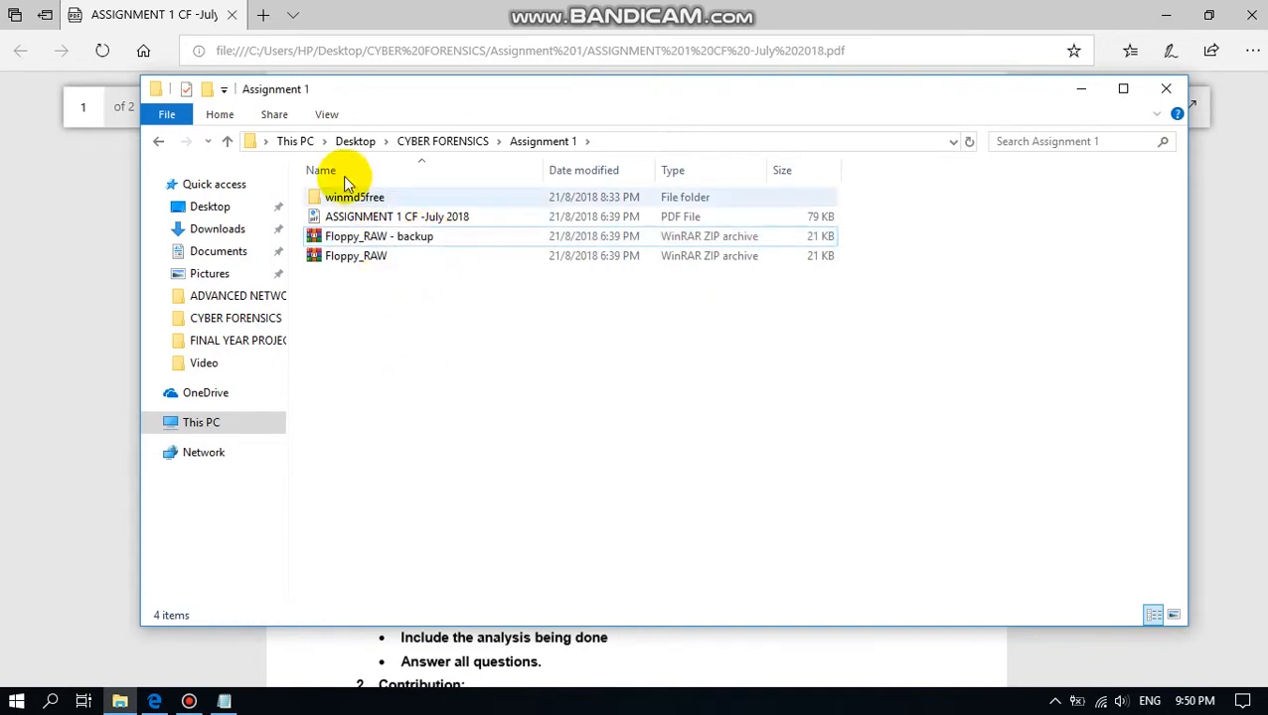
Step: Turn on the display of file name extensions for the Assignment 1 folder
left_click(326, 114)
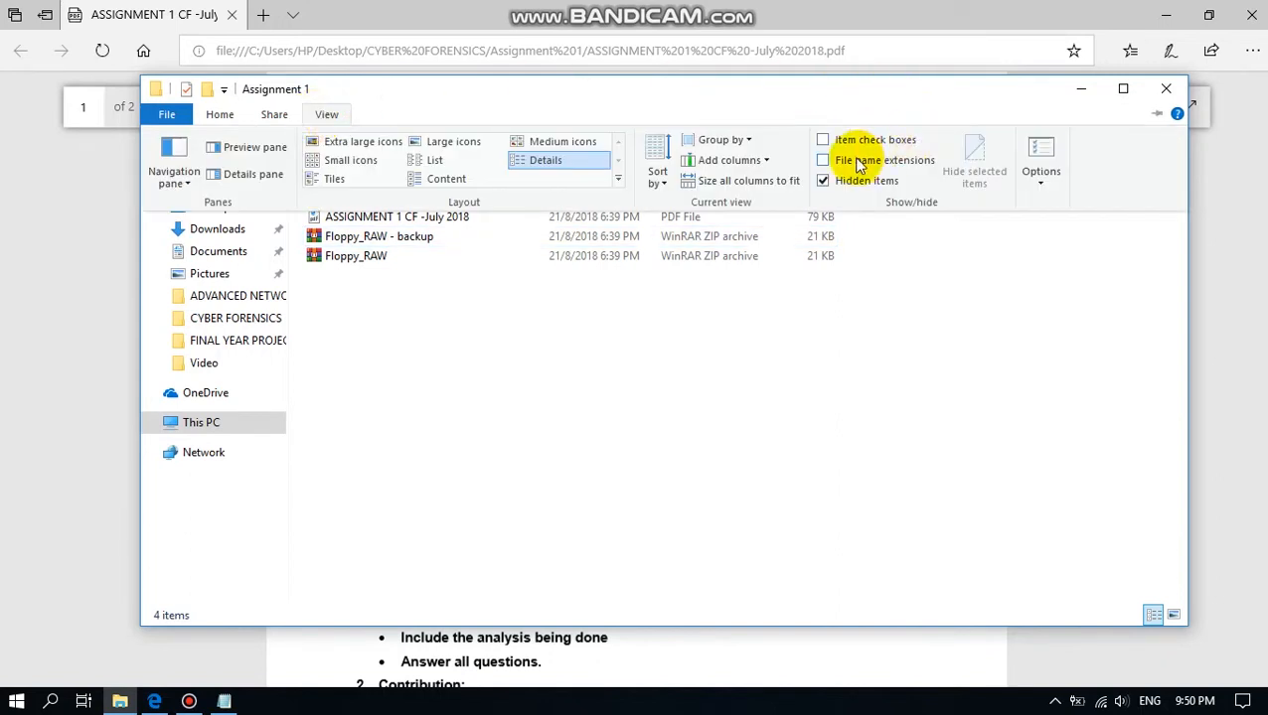
left_click(824, 160)
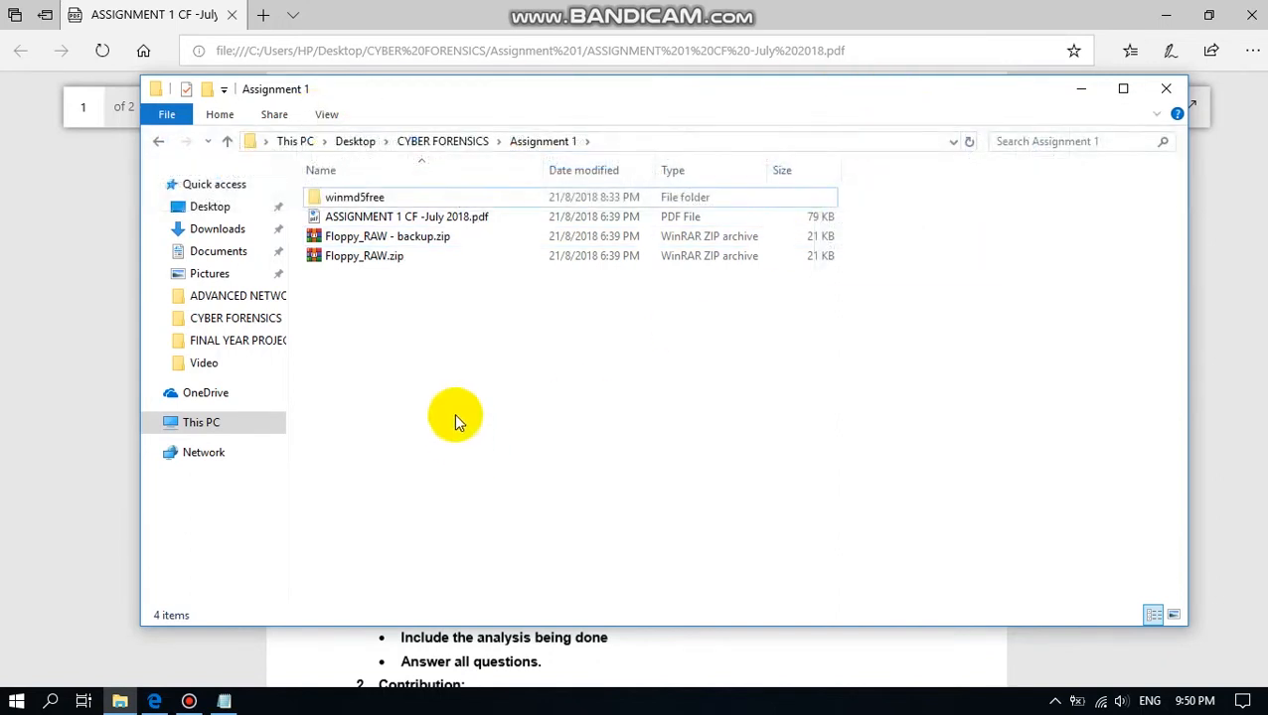
left_click(381, 261)
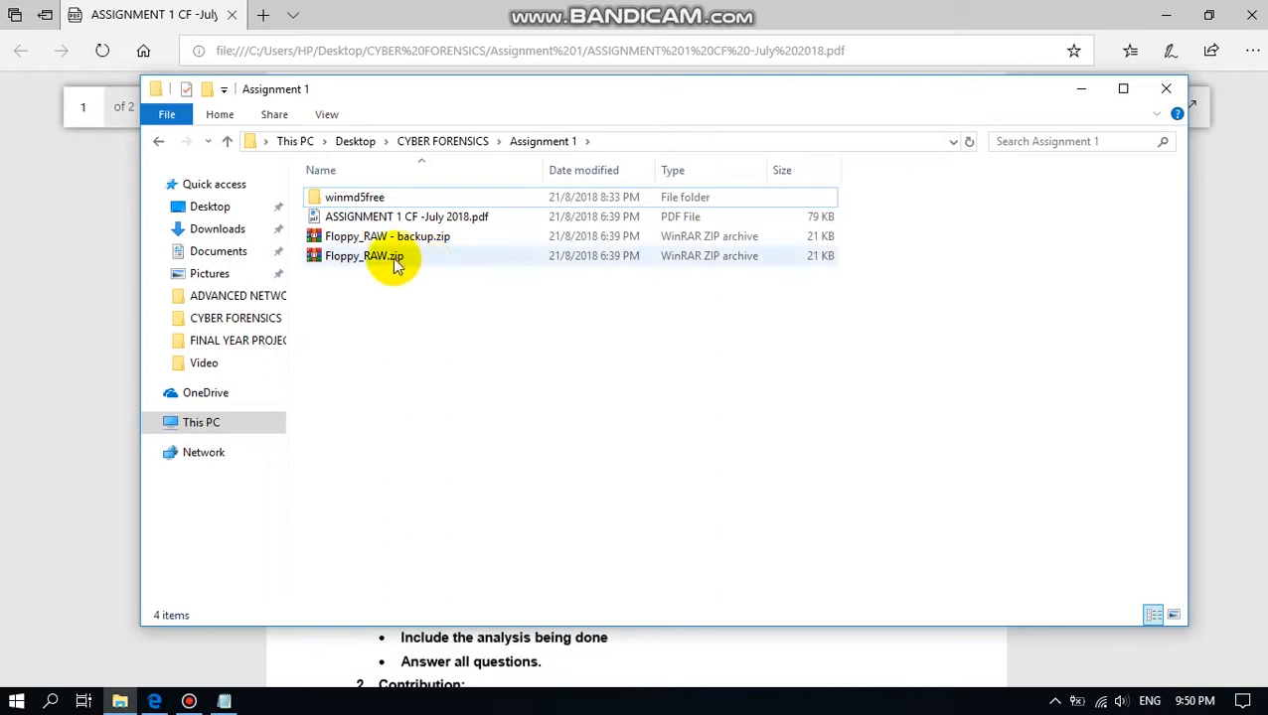
left_click(483, 280)
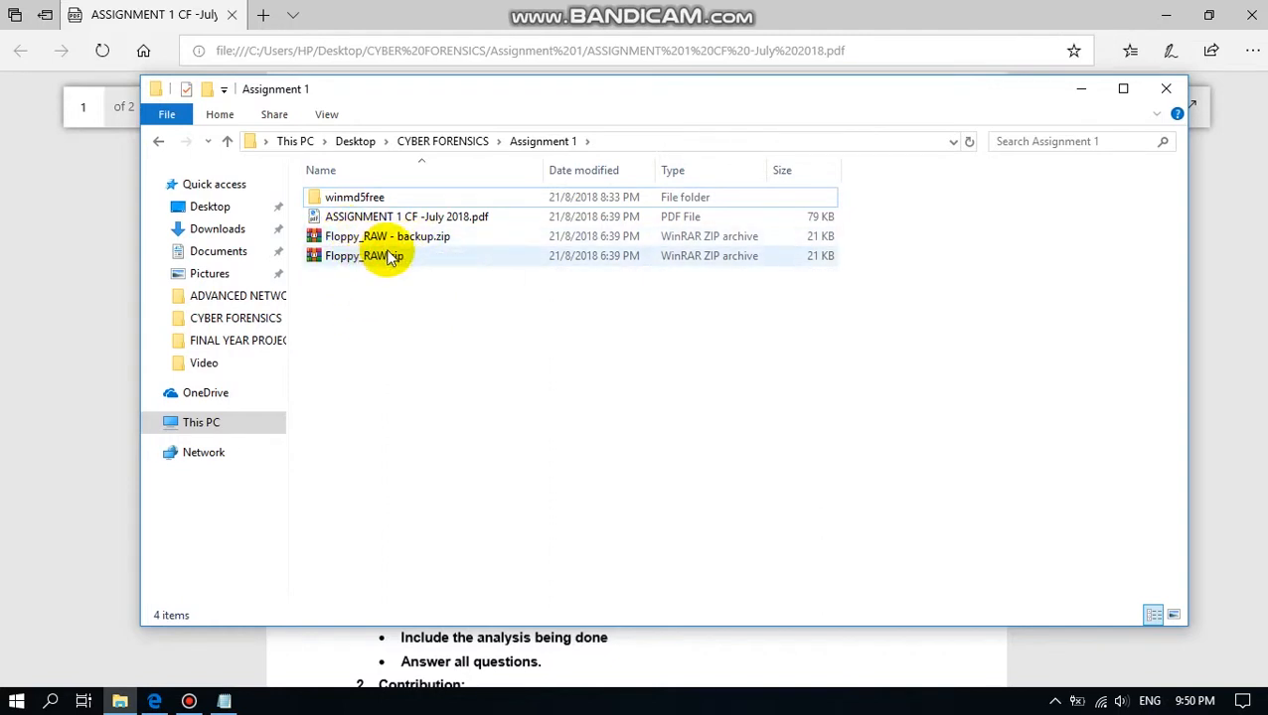
Step: Run WinMD5.exe from the winmd5free folder, compute the MD5 checksum of Floppy_RAW - backup.zip, and highlight the computed value
left_click(360, 236)
double_click(349, 195)
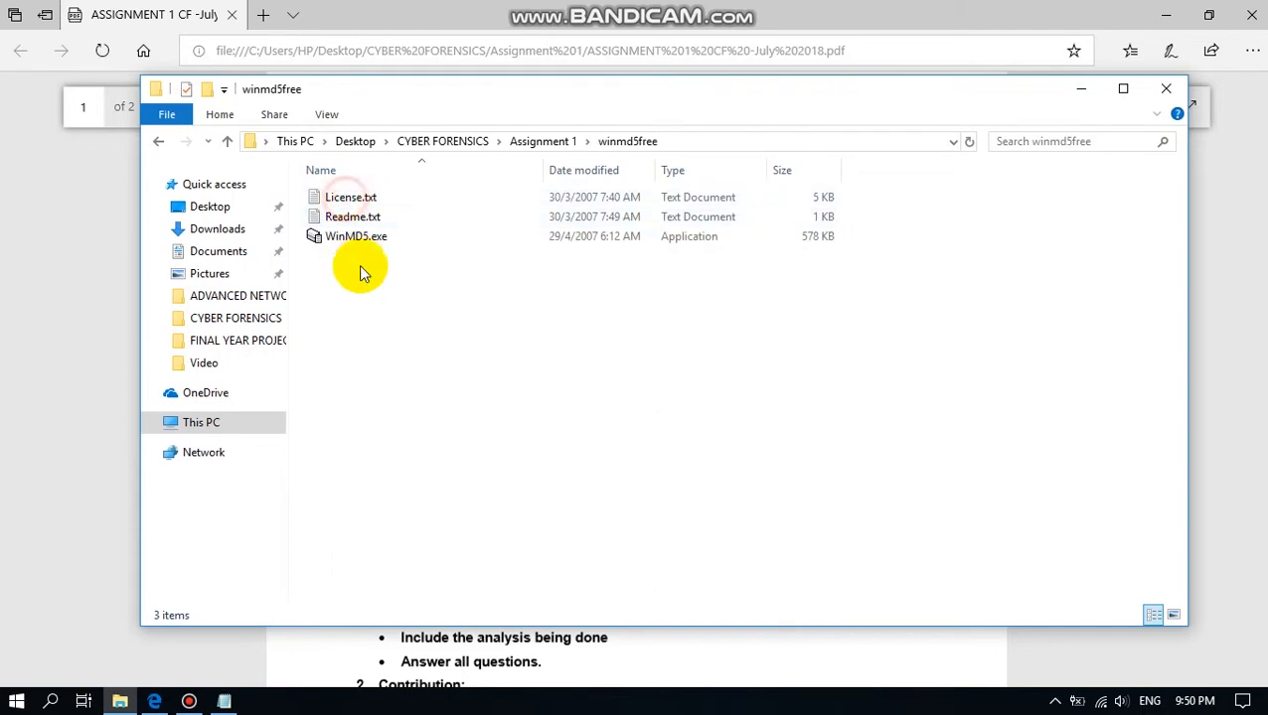
double_click(350, 237)
left_click(828, 304)
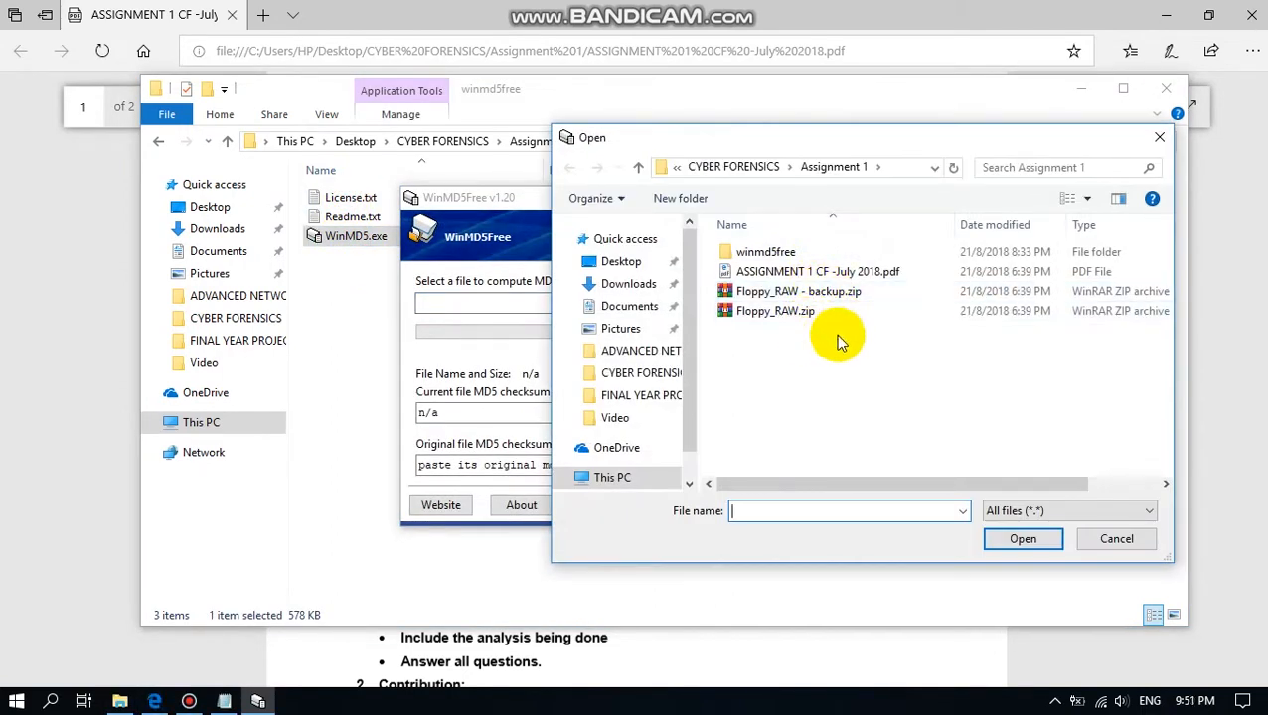
left_click(815, 294)
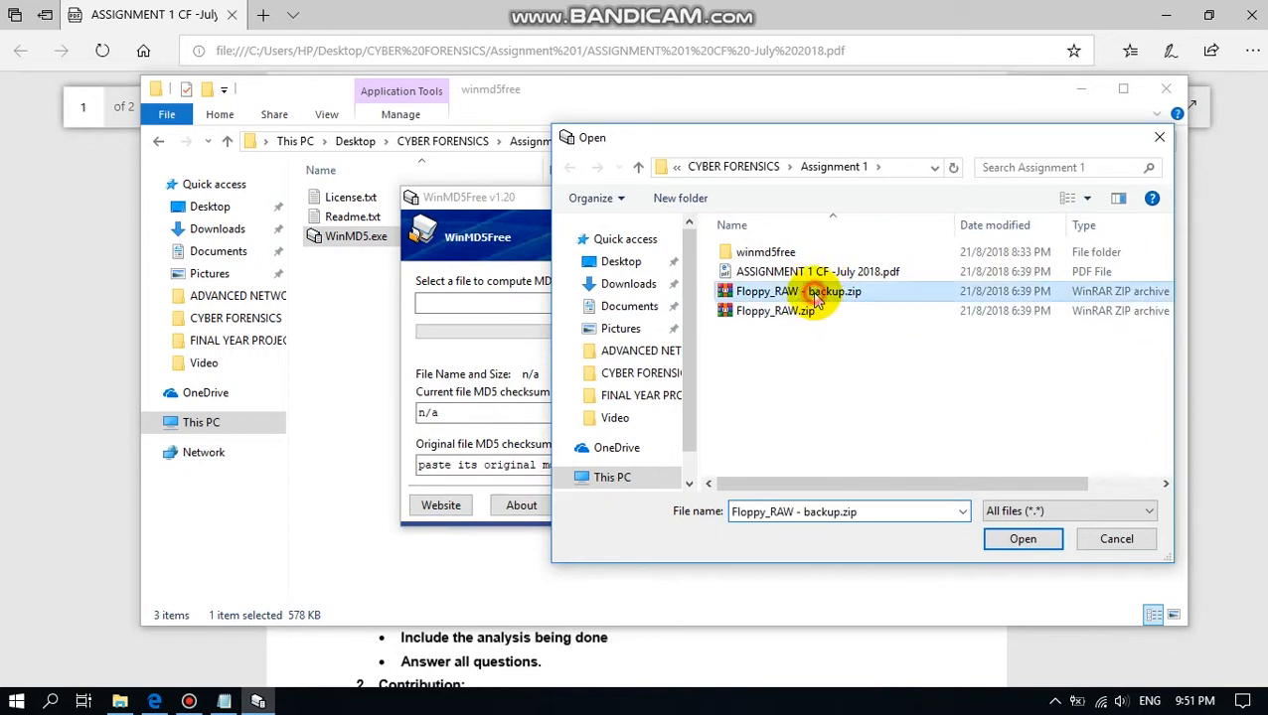
left_click(1019, 540)
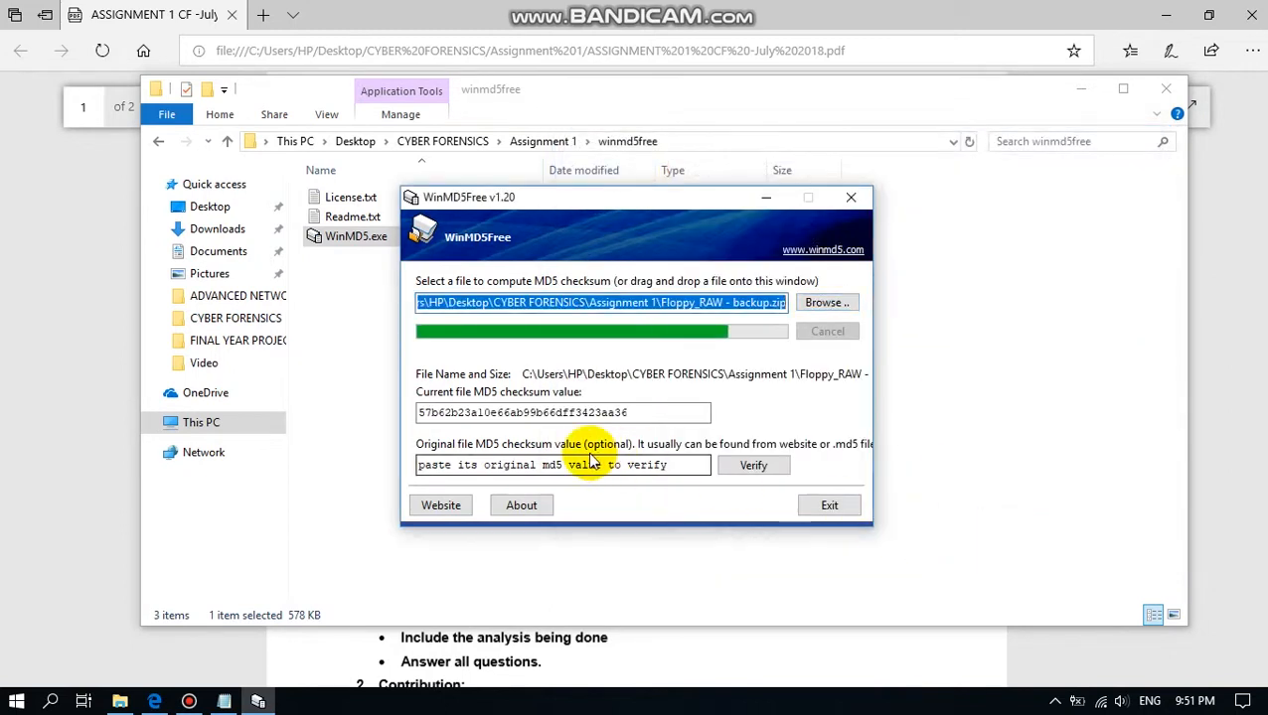
left_click_drag(661, 414, 393, 401)
key("BackSpace")
key("ctrl+z")
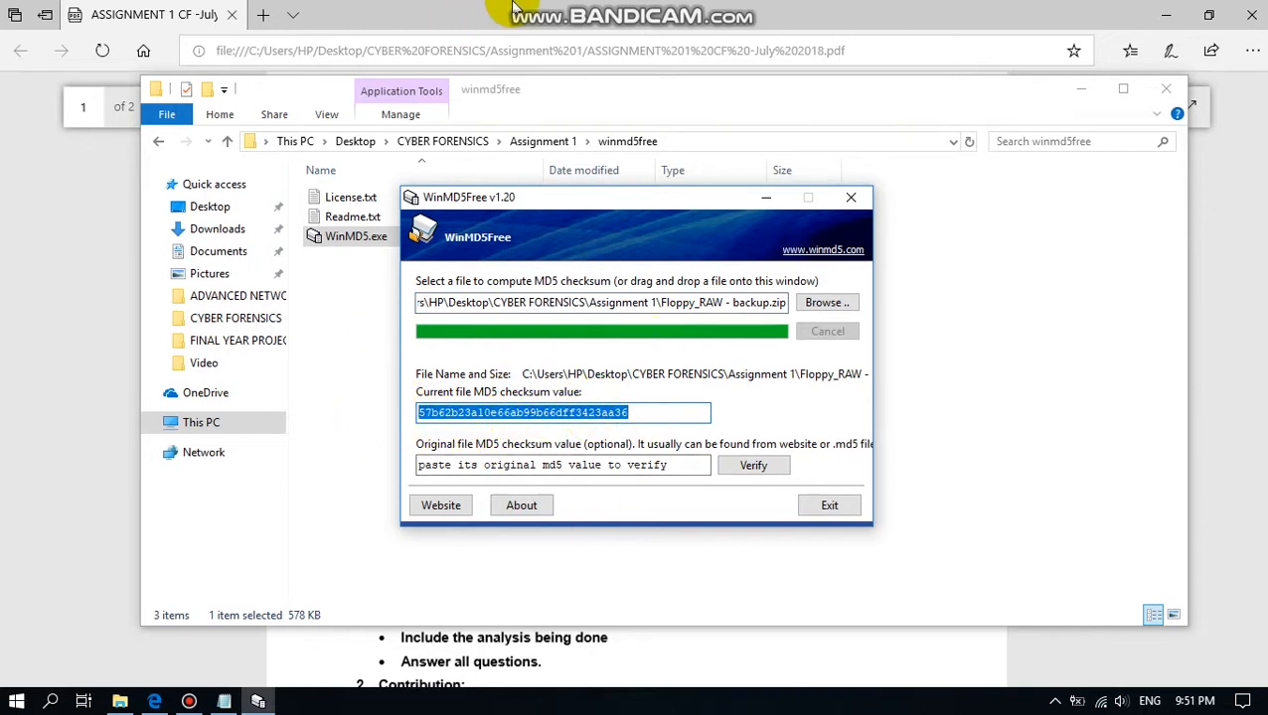
Step: Switch to the assignment brief and copy the original MD5 value 57B62B23A10E66AB99B66DFF3423AA36 again
left_click(766, 197)
left_click(407, 7)
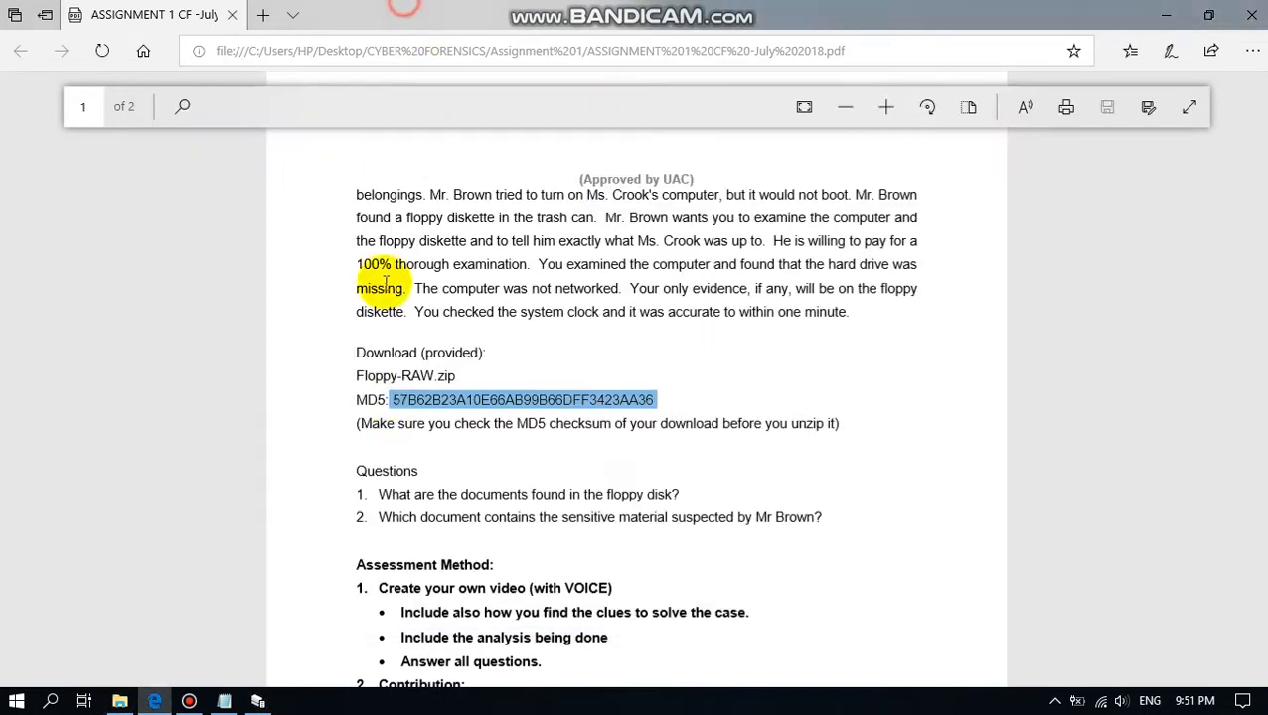
right_click(440, 400)
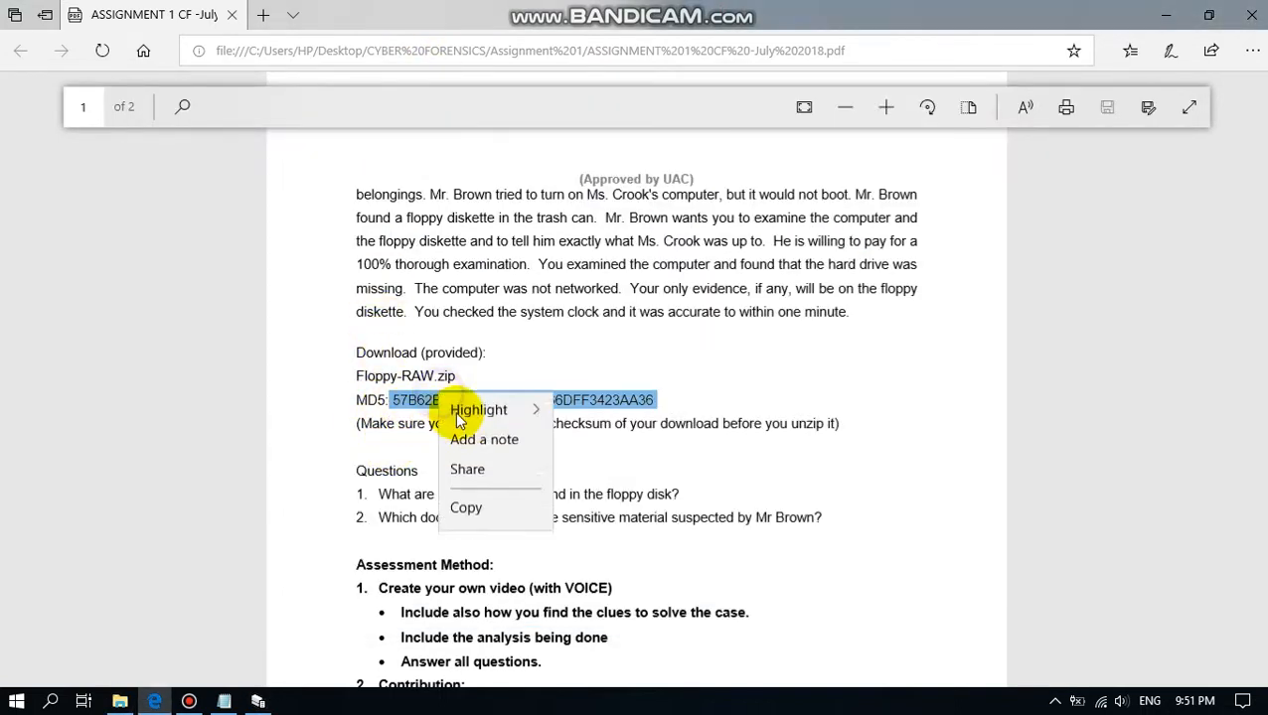
left_click(499, 508)
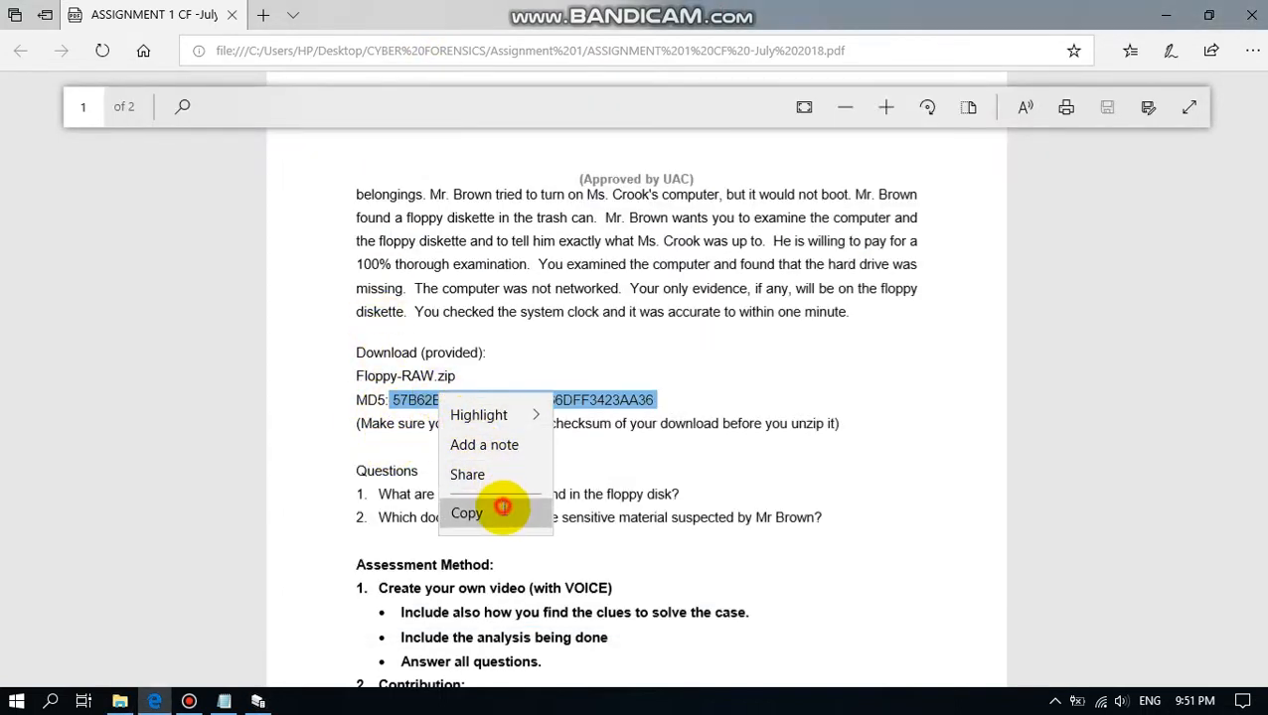
Step: Verify Floppy_RAW - backup.zip in WinMD5Free against the pasted original MD5 value, and exit the program
left_click(279, 700)
left_click_drag(680, 464, 423, 467)
right_click(495, 467)
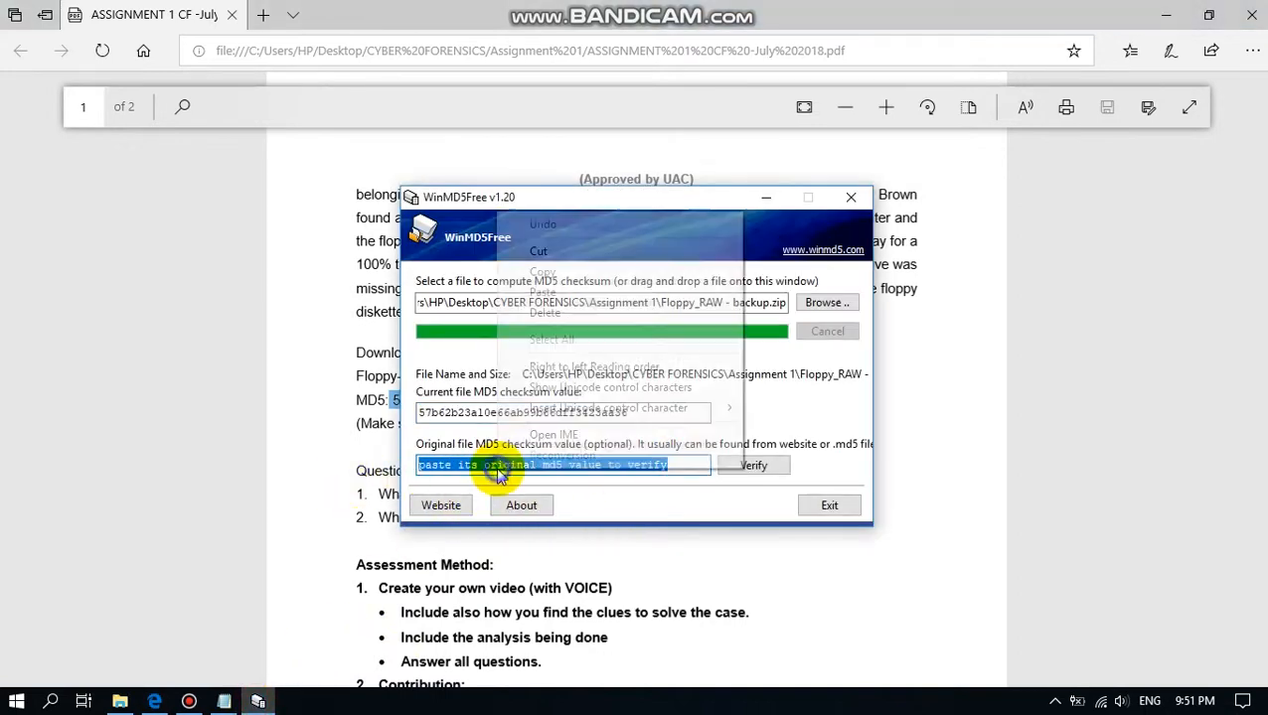
left_click(542, 292)
left_click(751, 465)
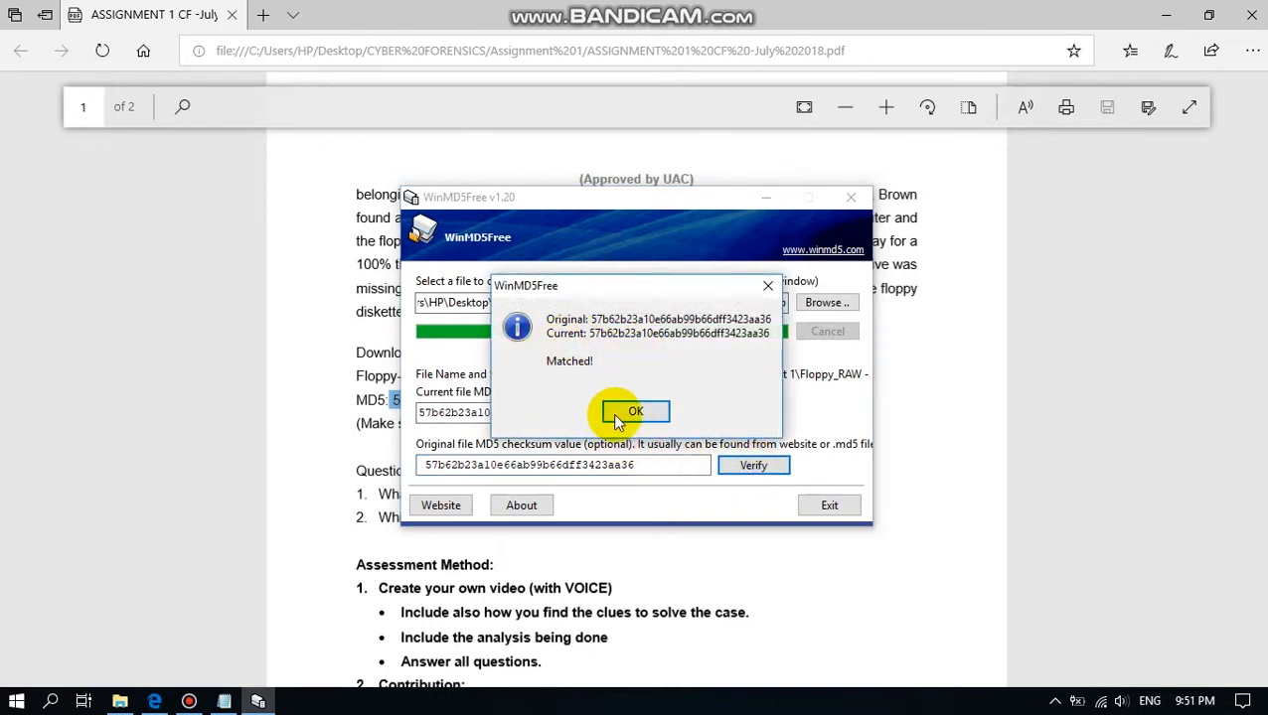
left_click(618, 419)
left_click(816, 505)
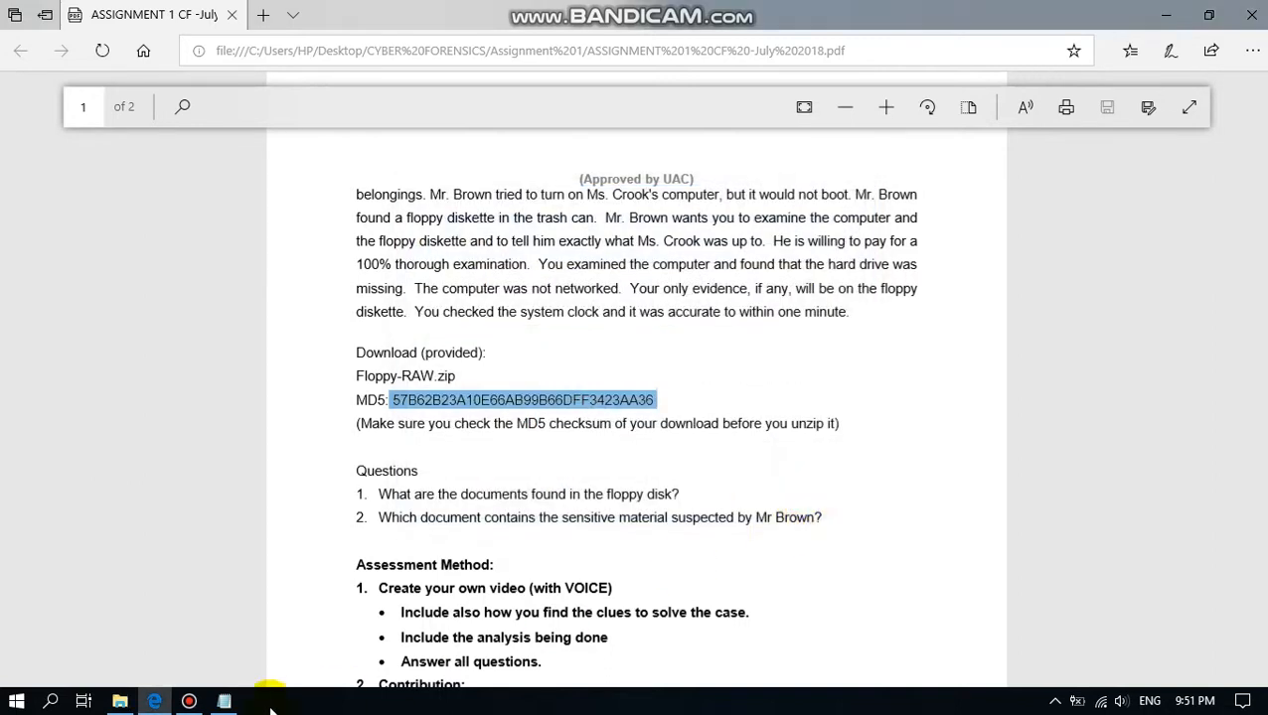
Step: Return to the Assignment 1 folder in File Explorer and extract Floppy_RAW.zip directly into it
left_click(119, 702)
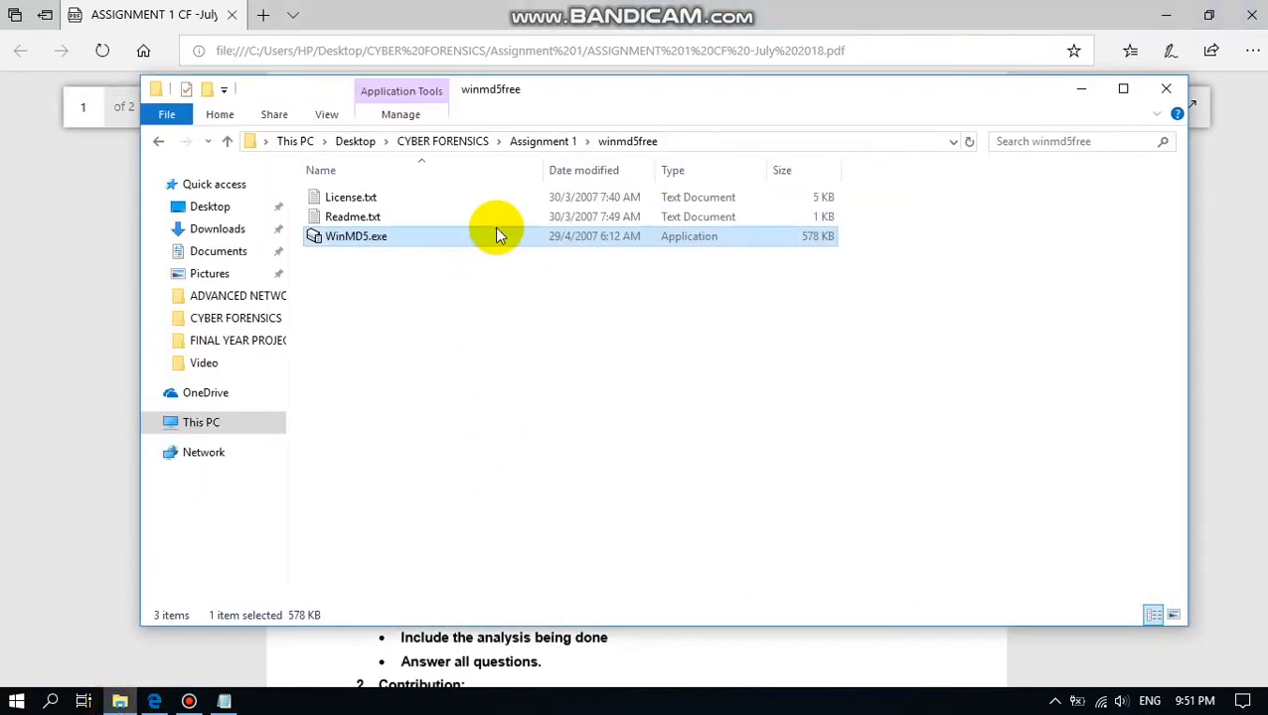
left_click(532, 144)
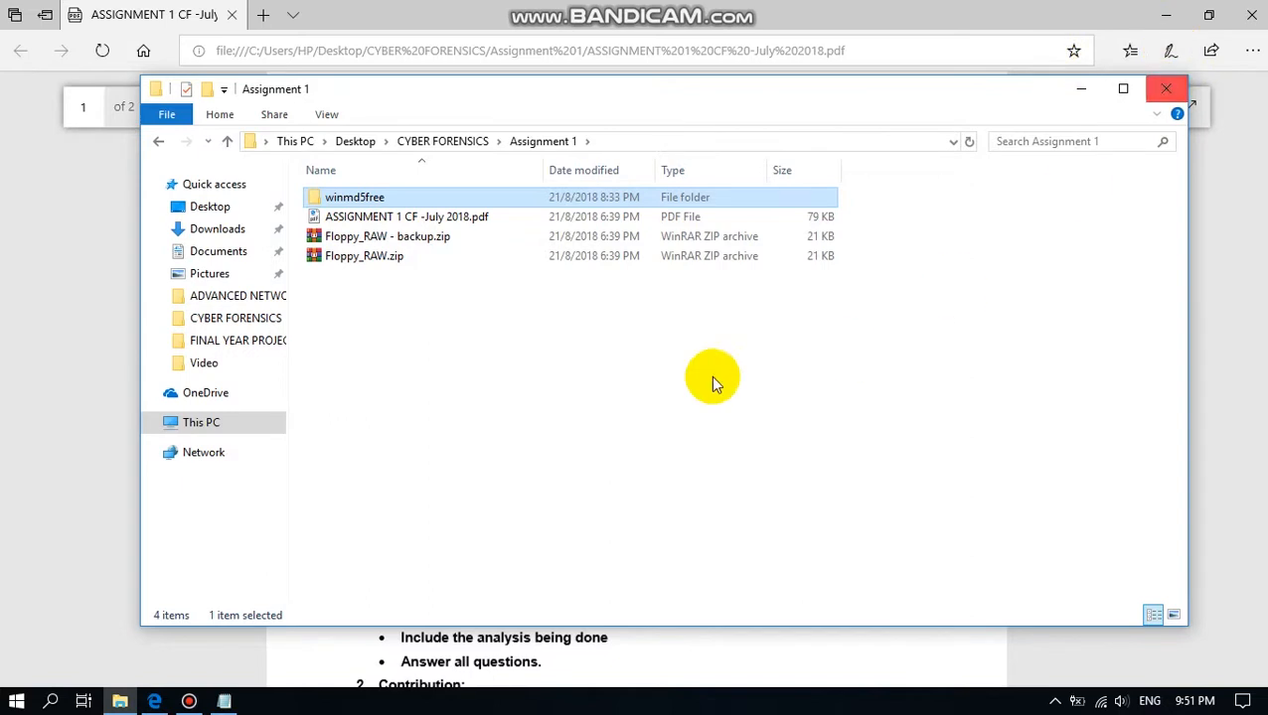
left_click(344, 258)
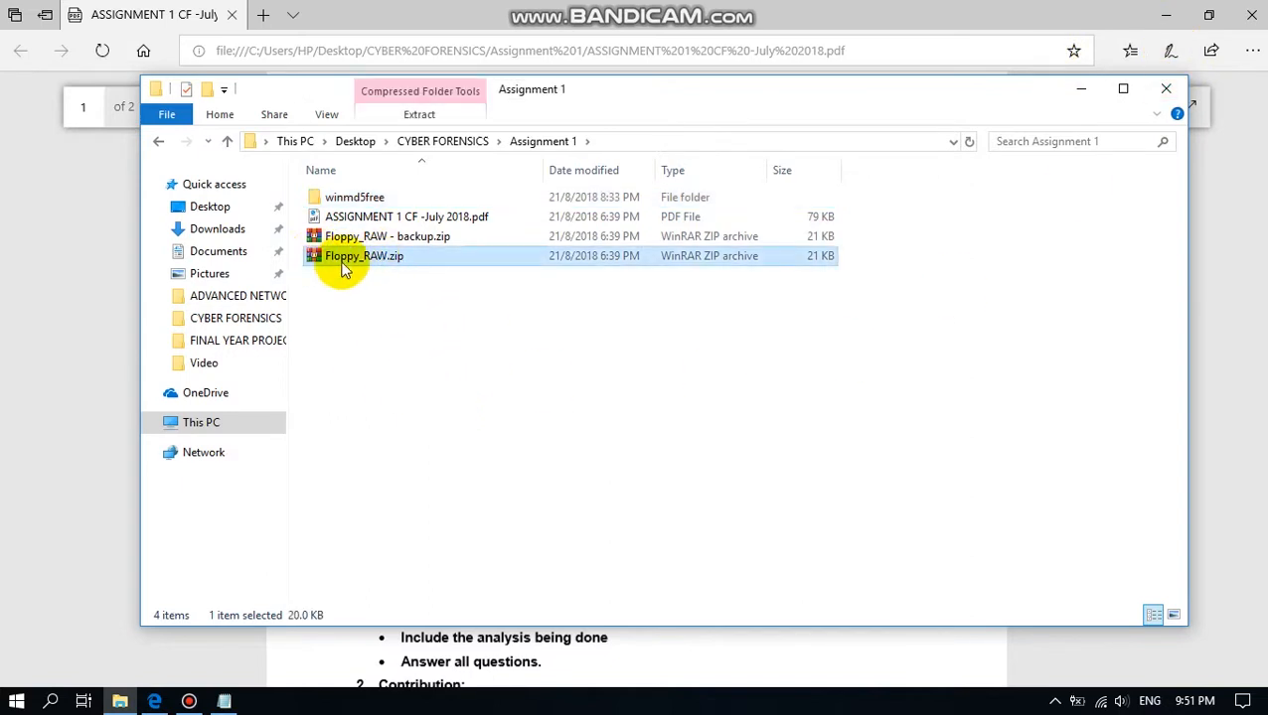
right_click(347, 260)
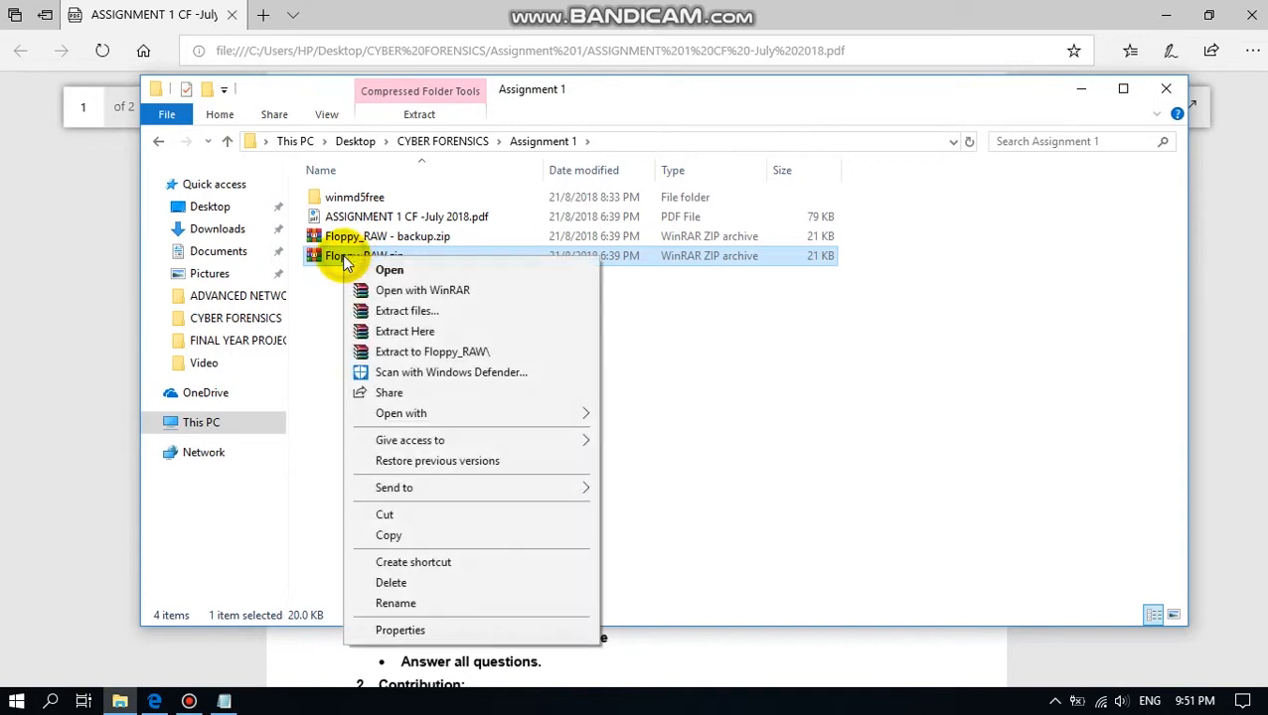
left_click(402, 334)
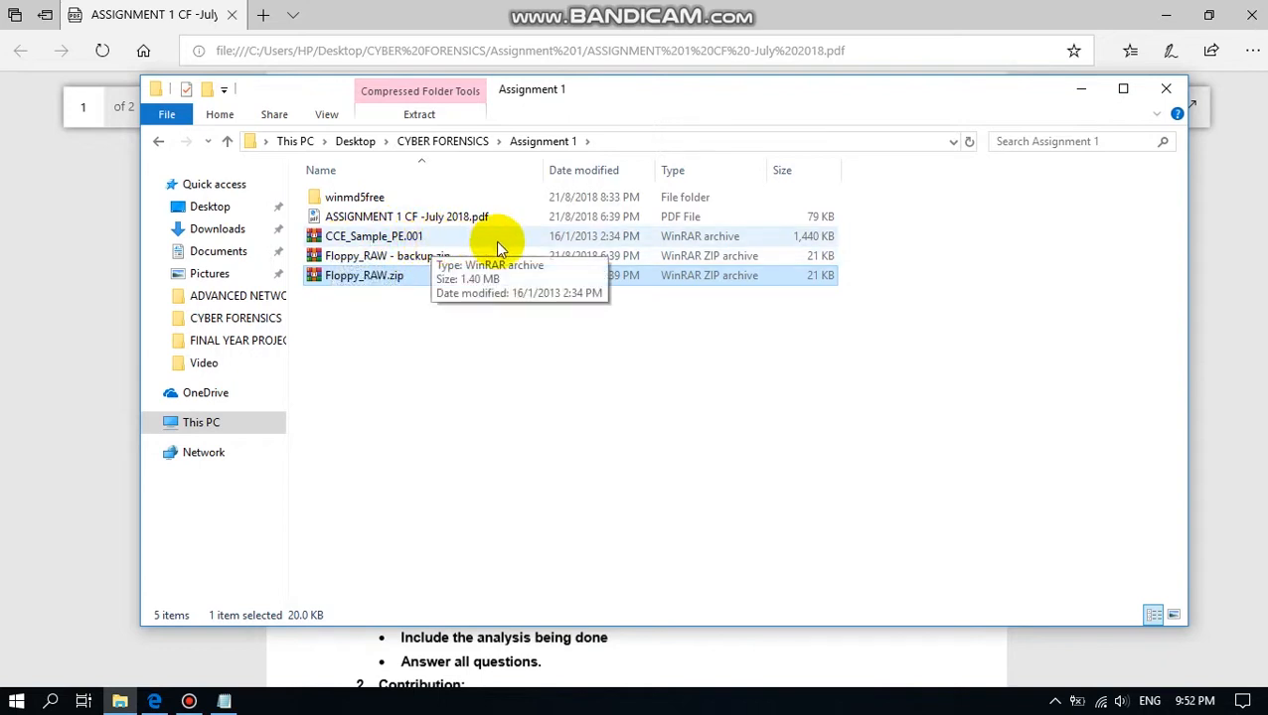
Step: Try to extract CCE_Sample_PE.001 into the Assignment 1 folder with WinRAR
left_click(345, 238)
right_click(345, 238)
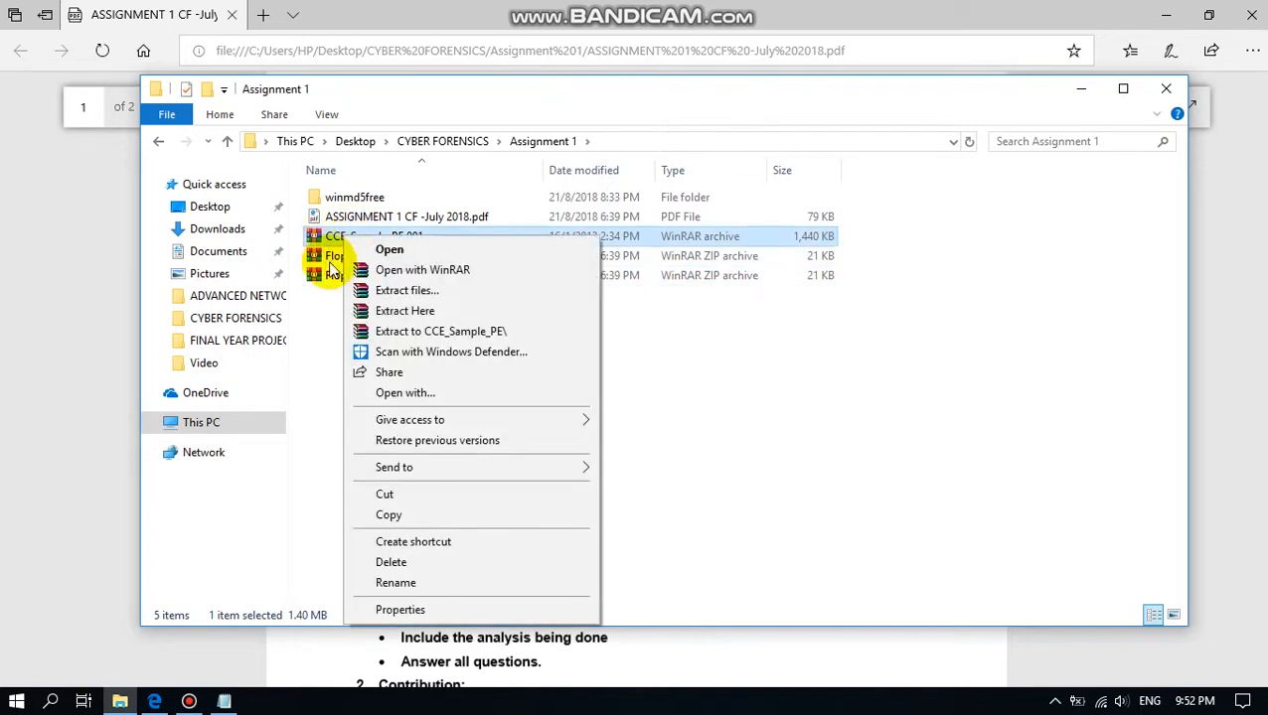
left_click(403, 313)
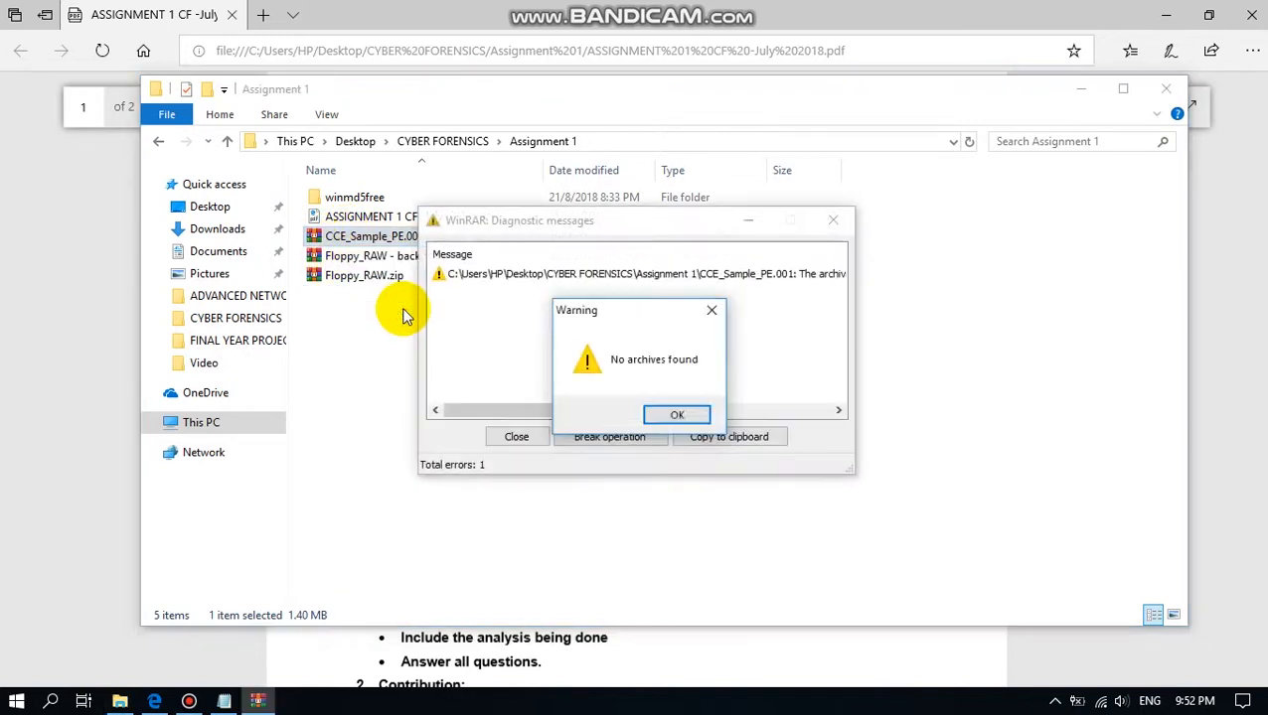
left_click(683, 418)
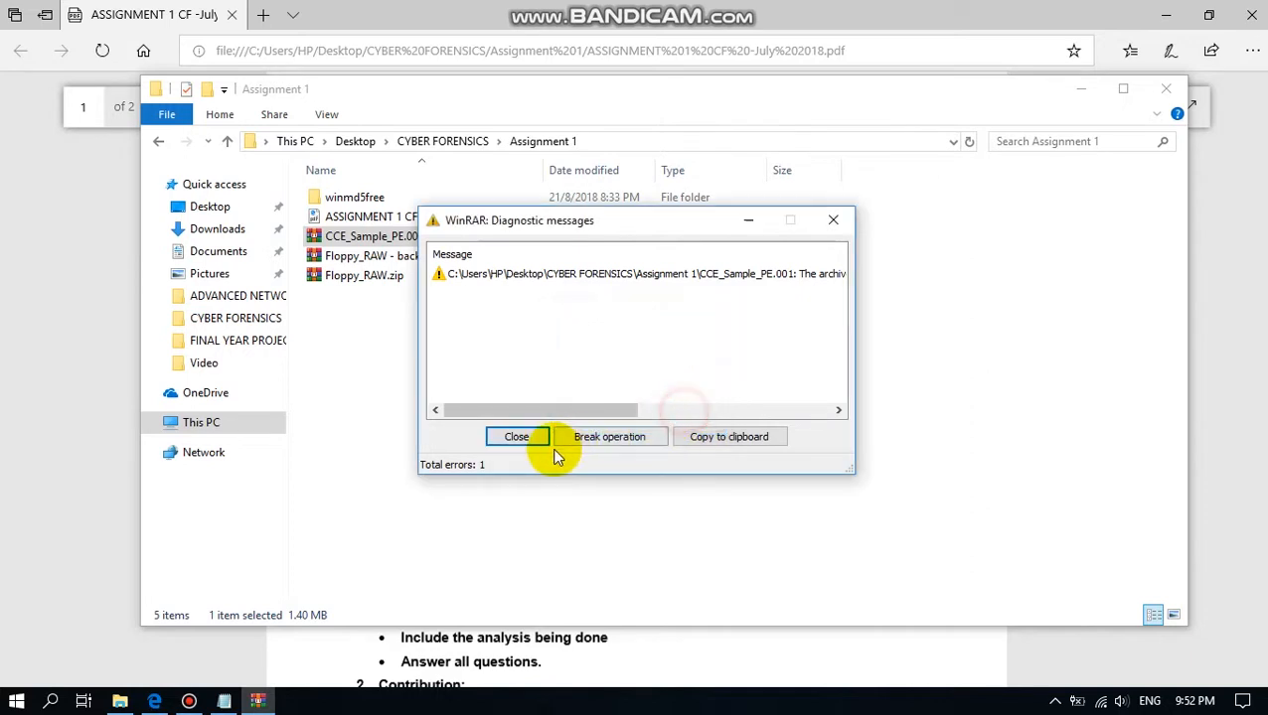
left_click(514, 436)
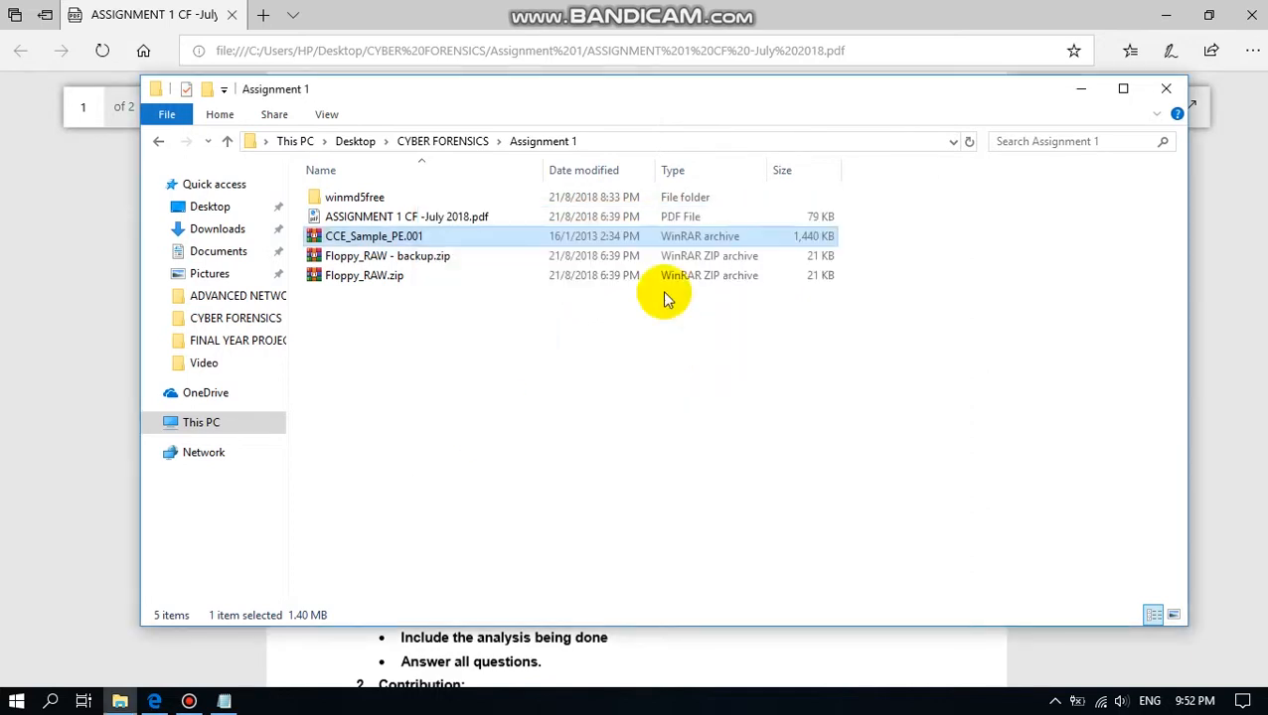
Step: Minimize the assignment brief and File Explorer windows, and snap the Notepad case notes to the right half of the desktop
left_click(1167, 17)
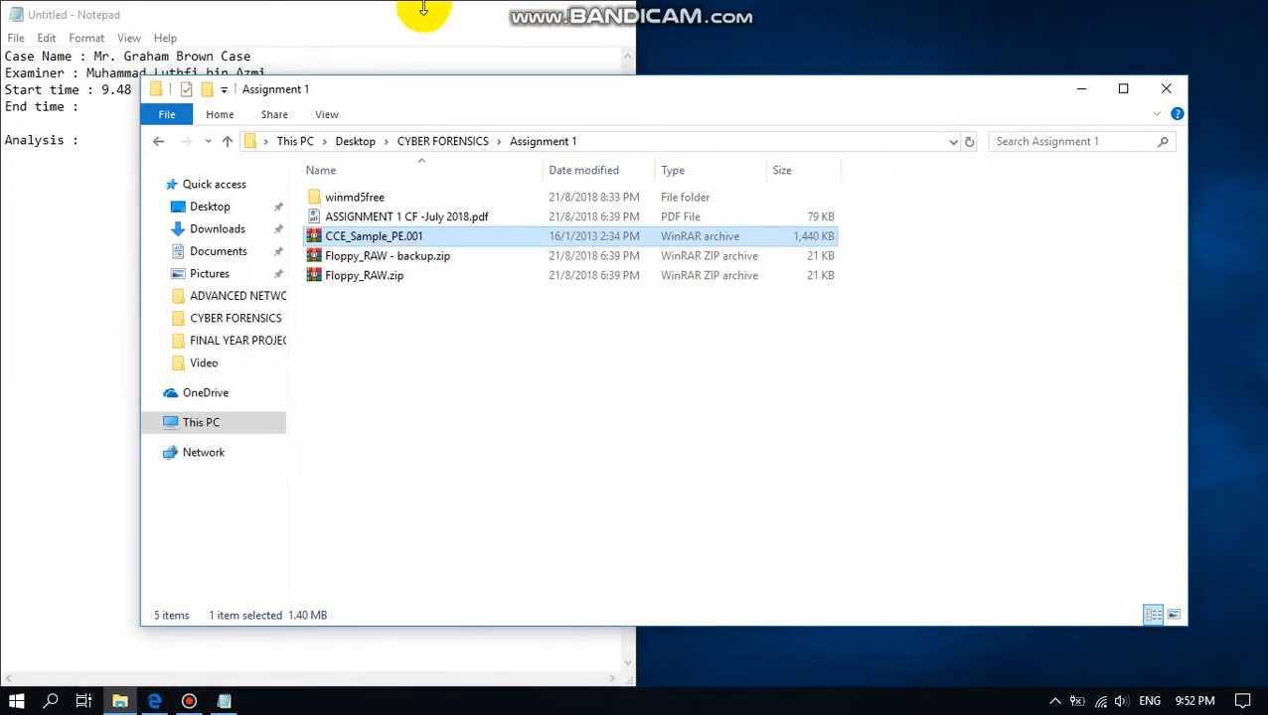
left_click_drag(404, 22, 1266, 22)
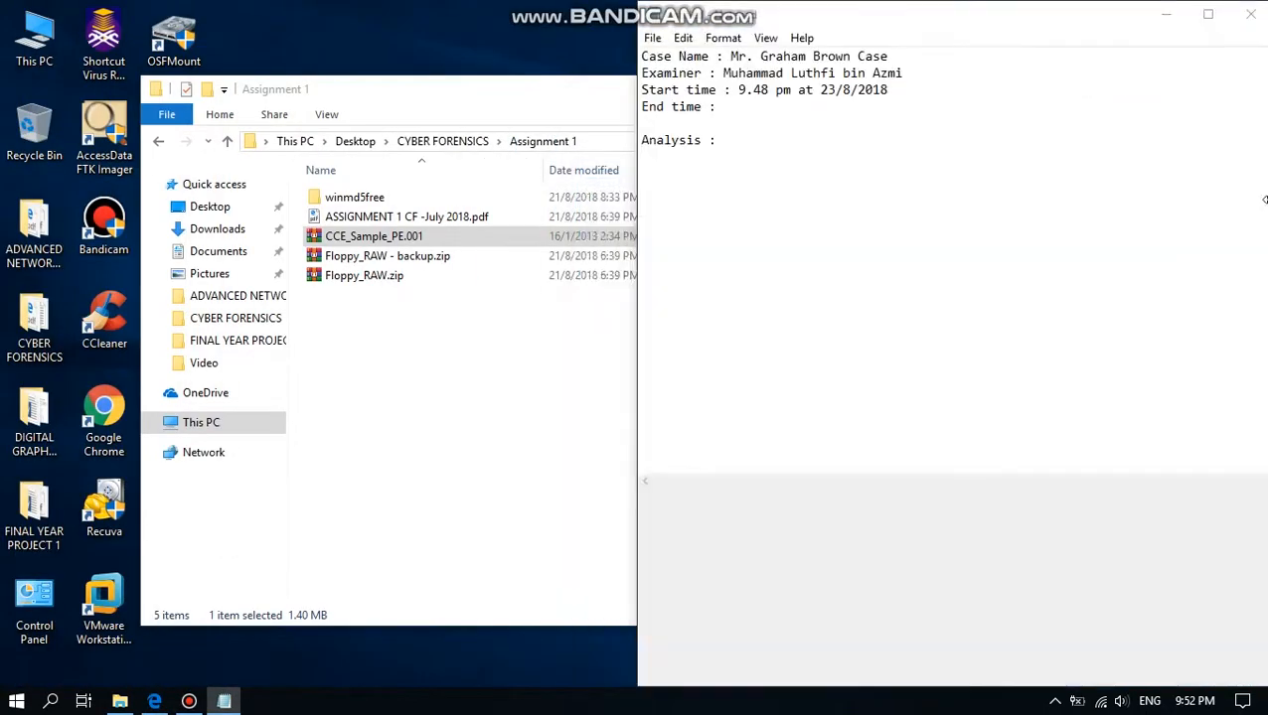
left_click(873, 242)
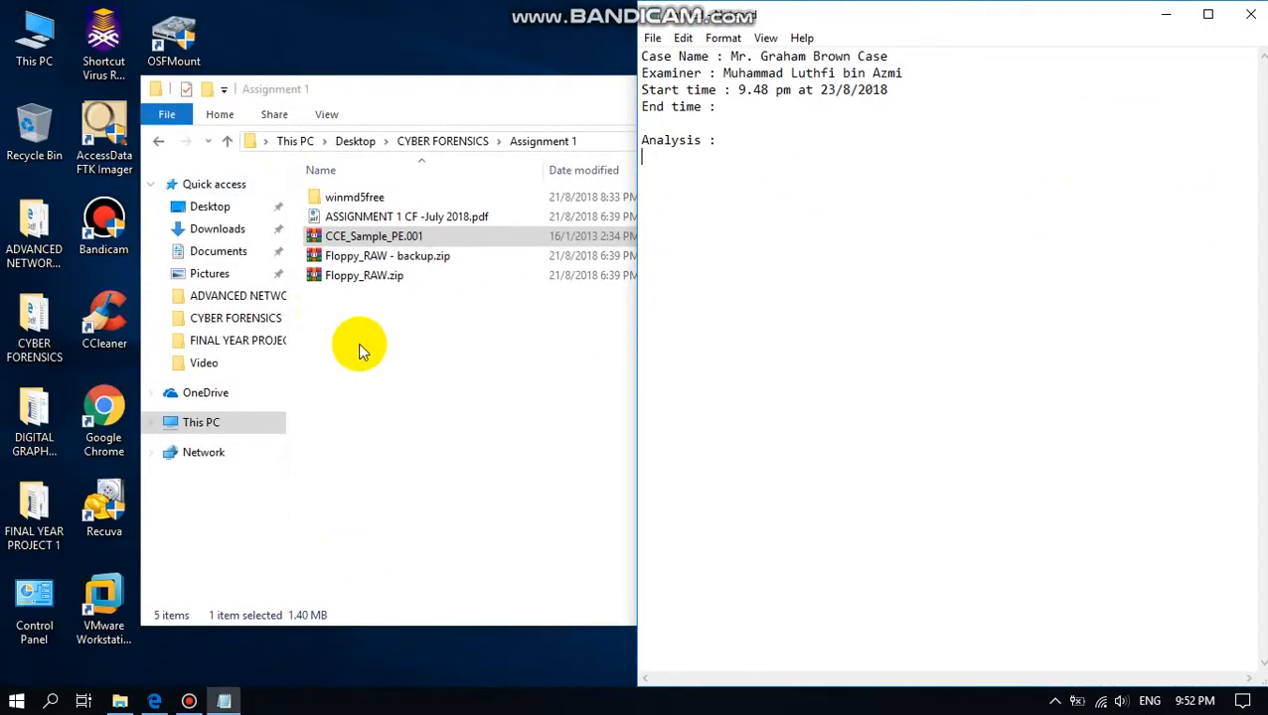
left_click(440, 380)
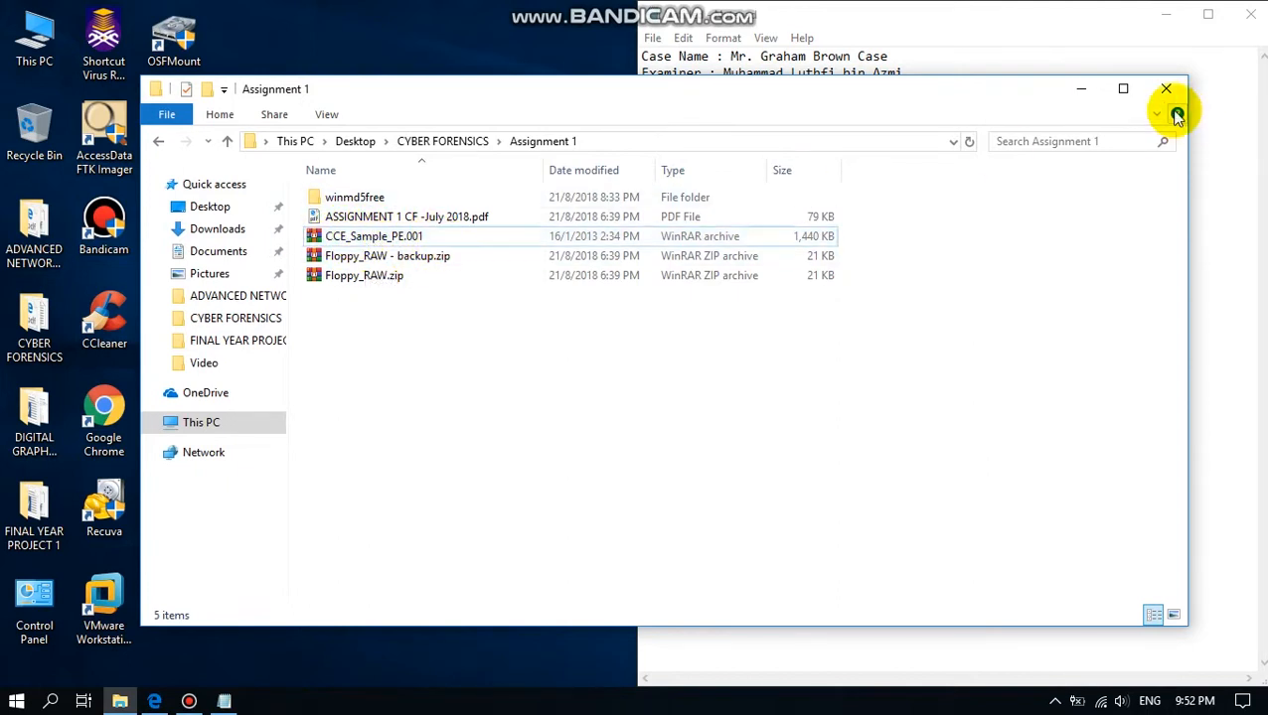
left_click(1073, 93)
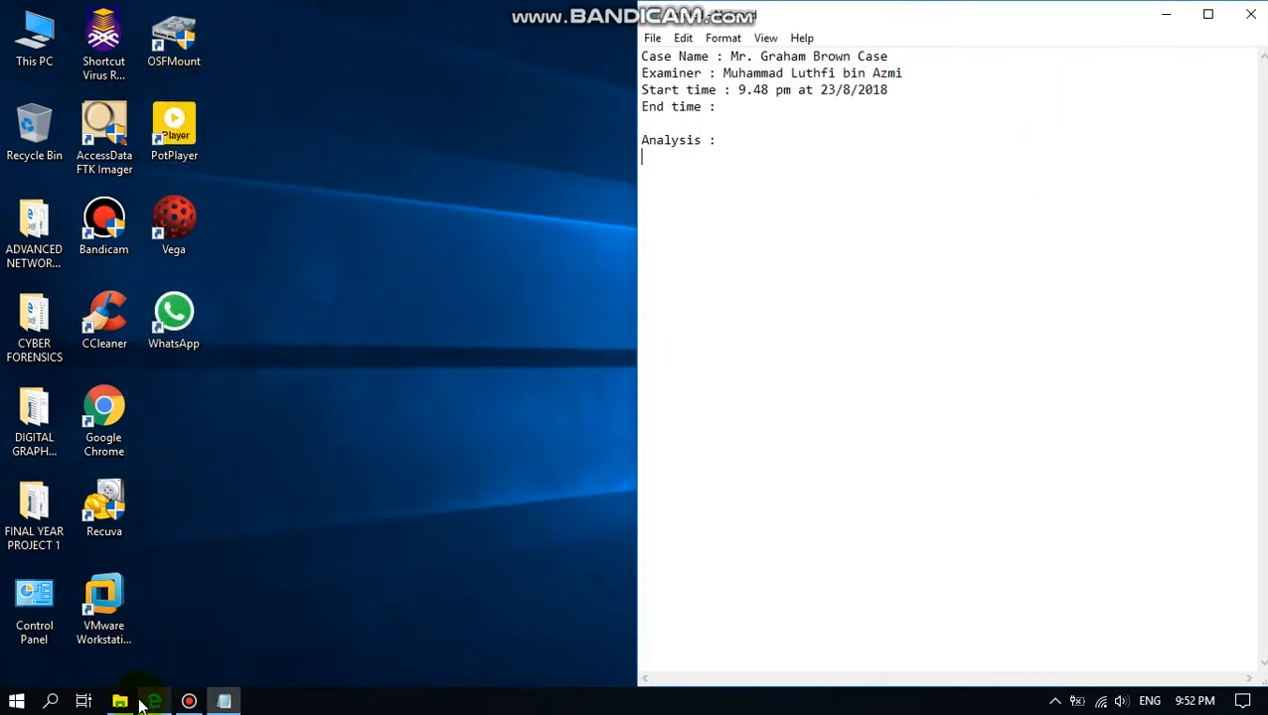
Step: Start a new mount in OSFMount using CCE_Sample_PE.001 from the CYBER FORENSICS Assignment 1 folder as the image file
double_click(173, 38)
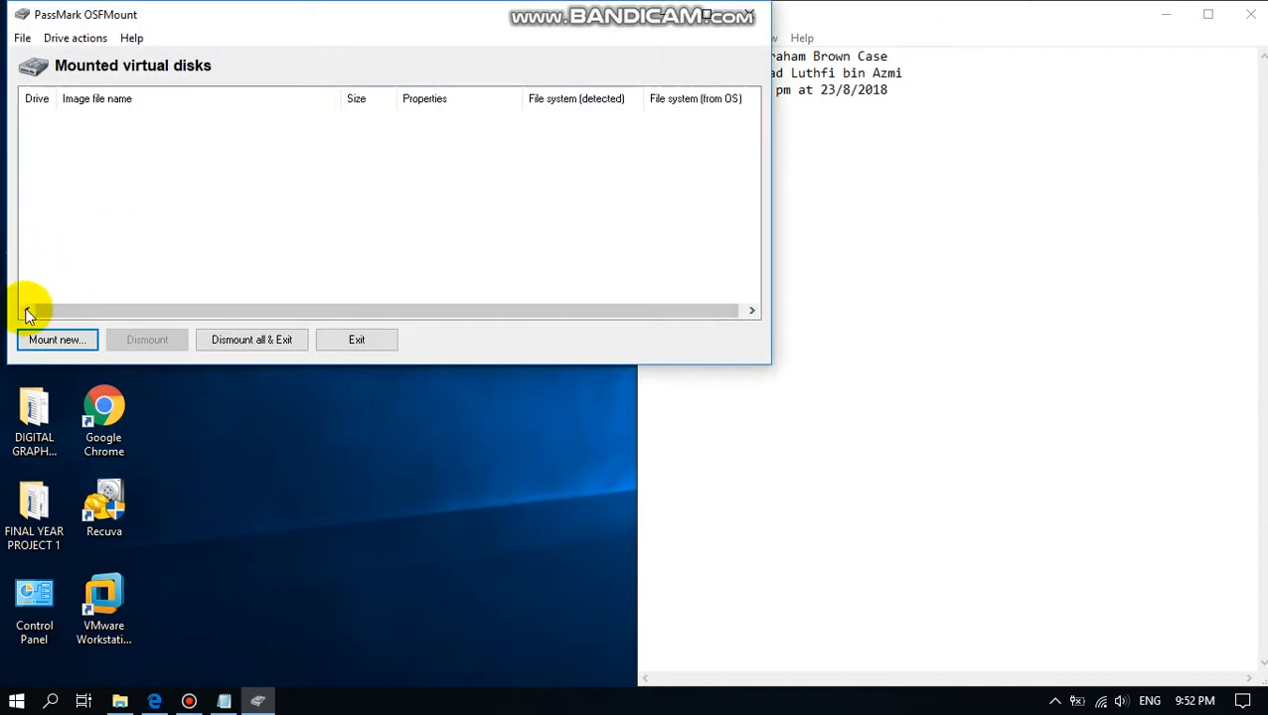
left_click(56, 341)
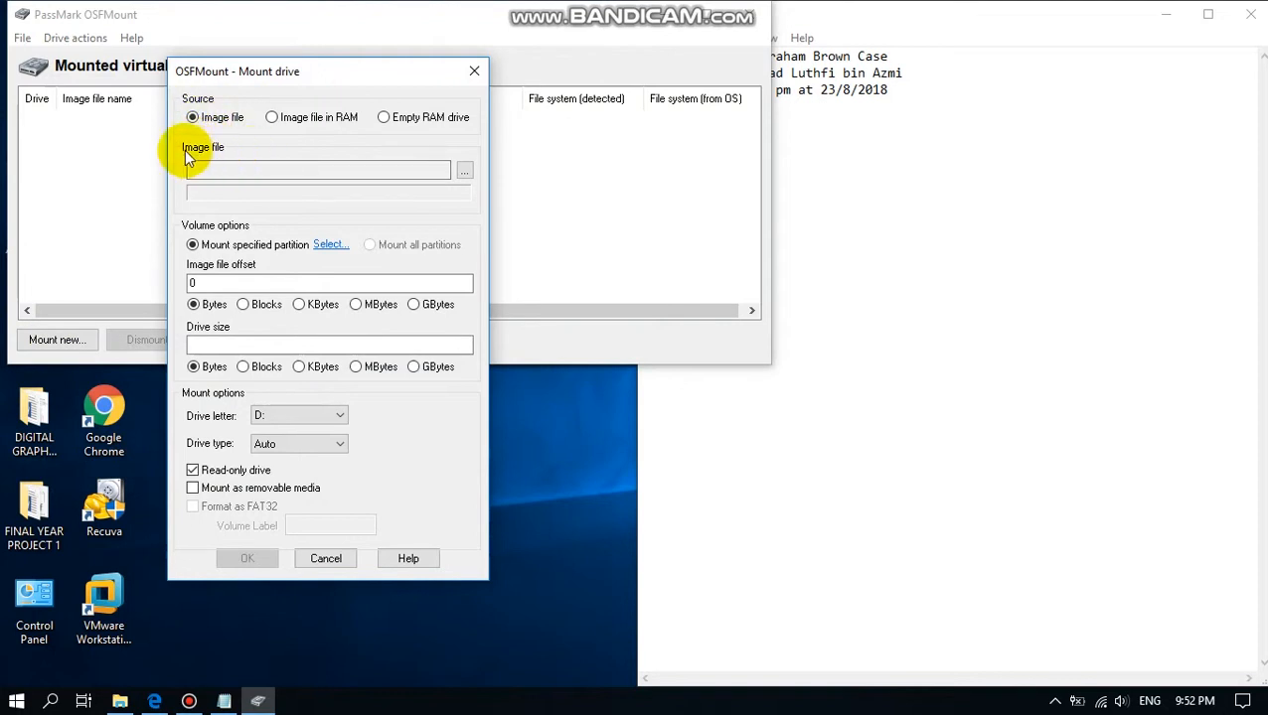
left_click(465, 172)
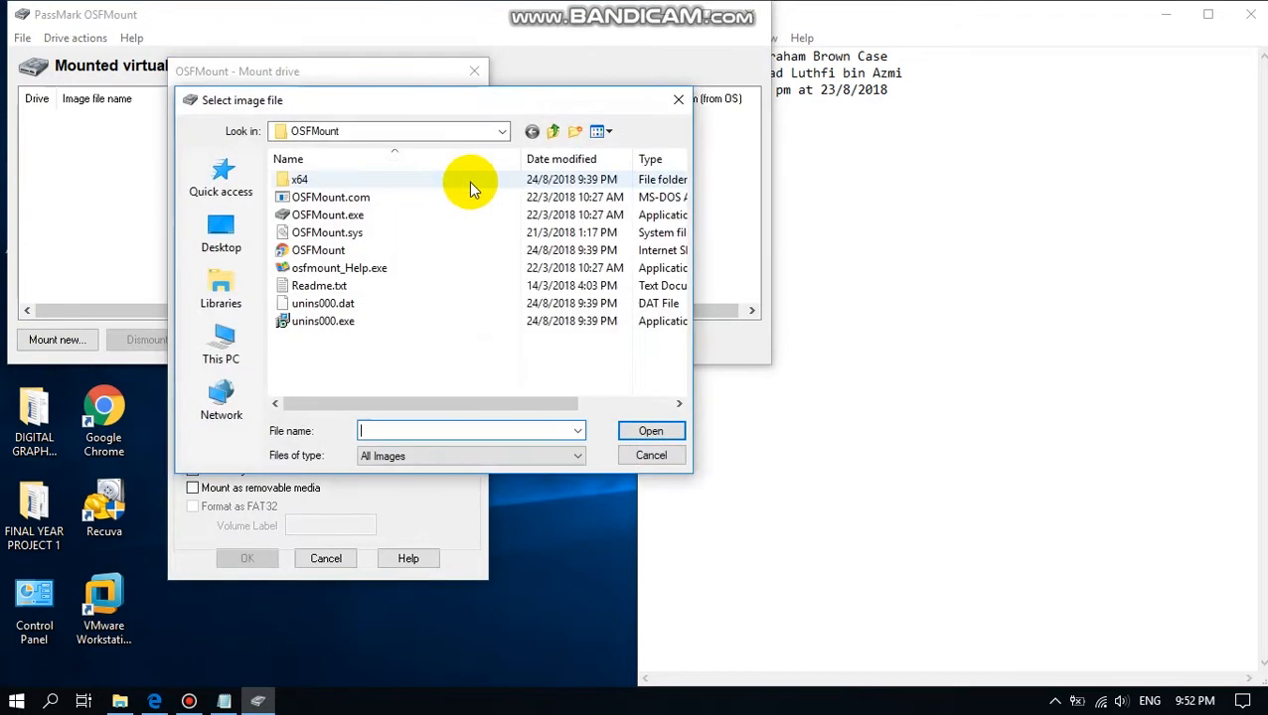
left_click(223, 238)
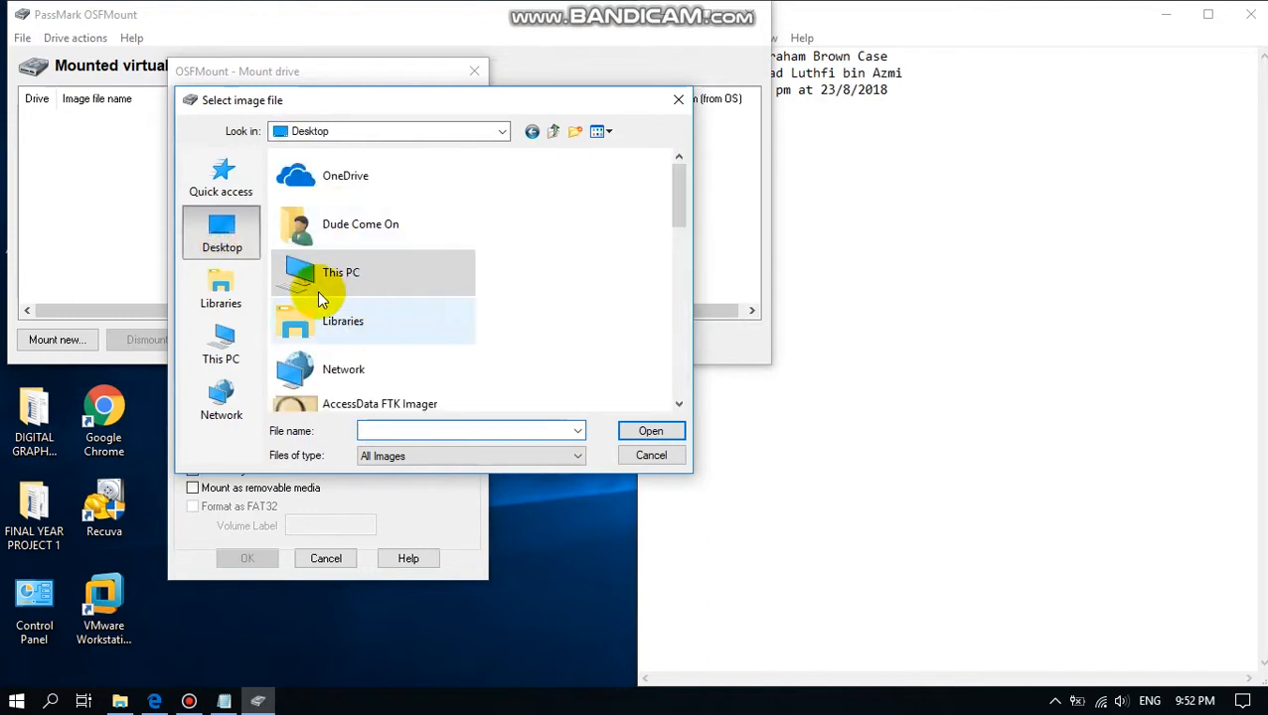
scroll(443, 303, "down", 3)
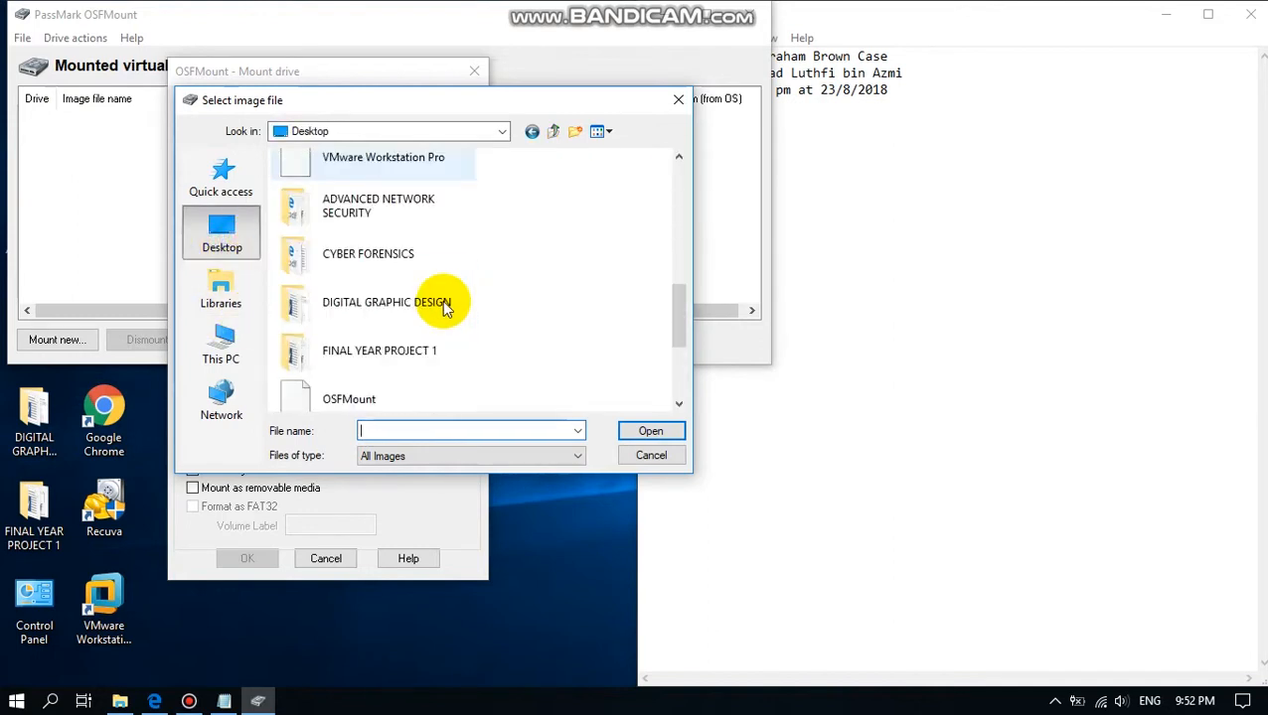
double_click(311, 251)
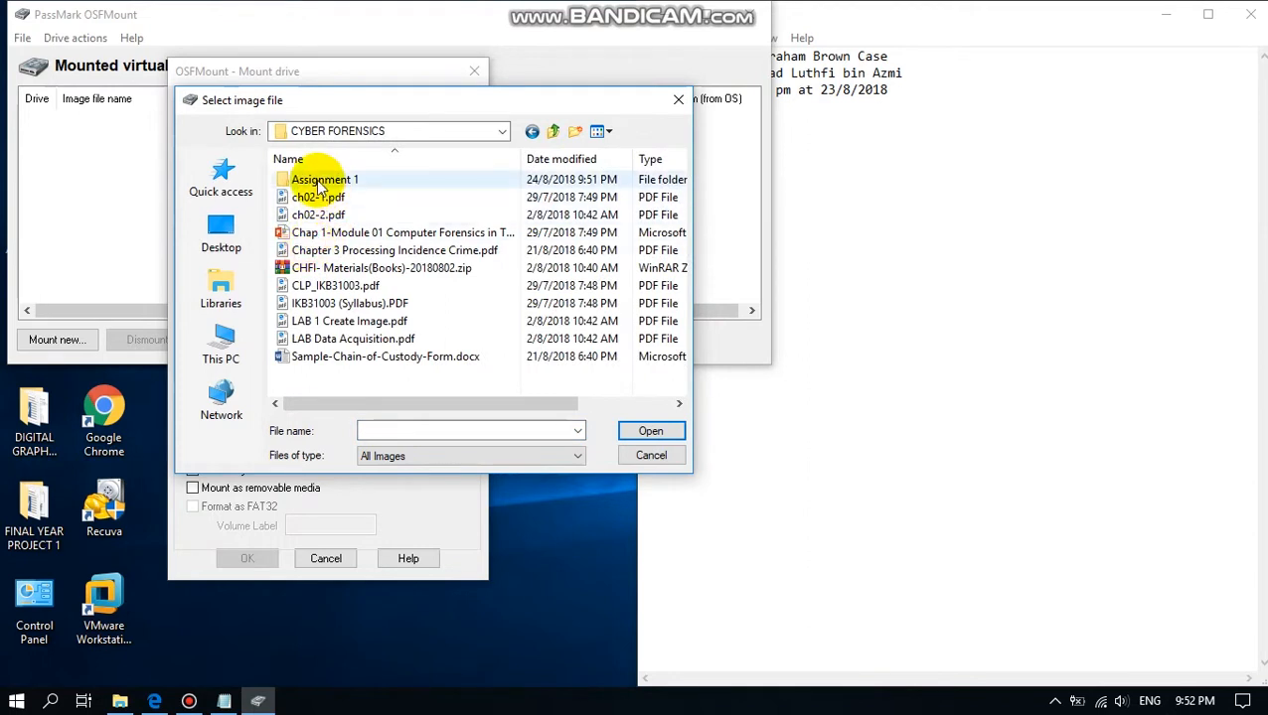
double_click(318, 181)
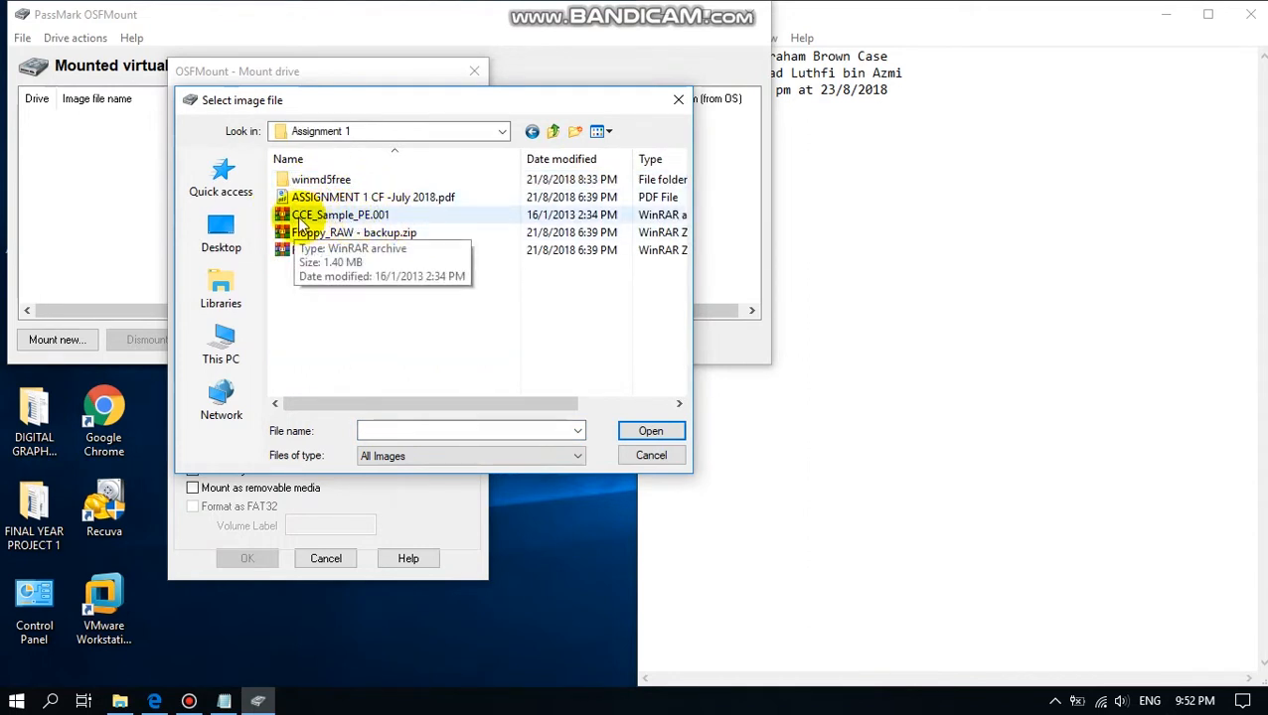
left_click(328, 218)
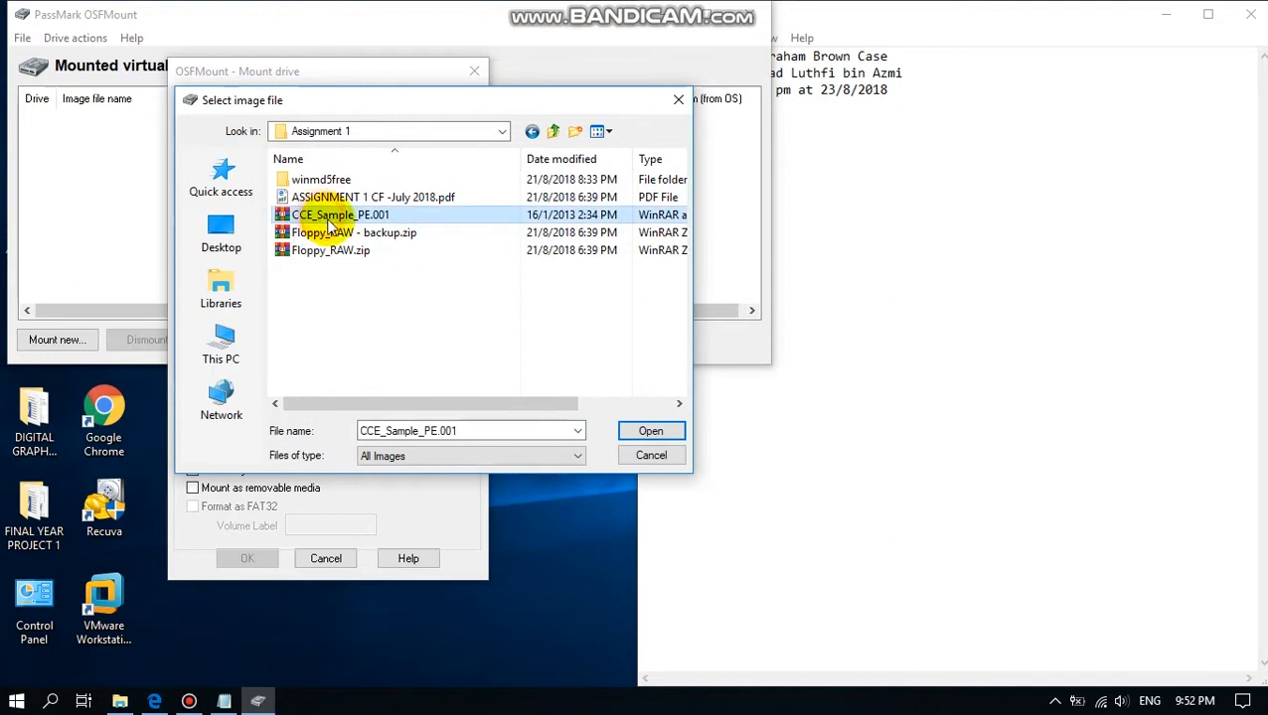
left_click(647, 430)
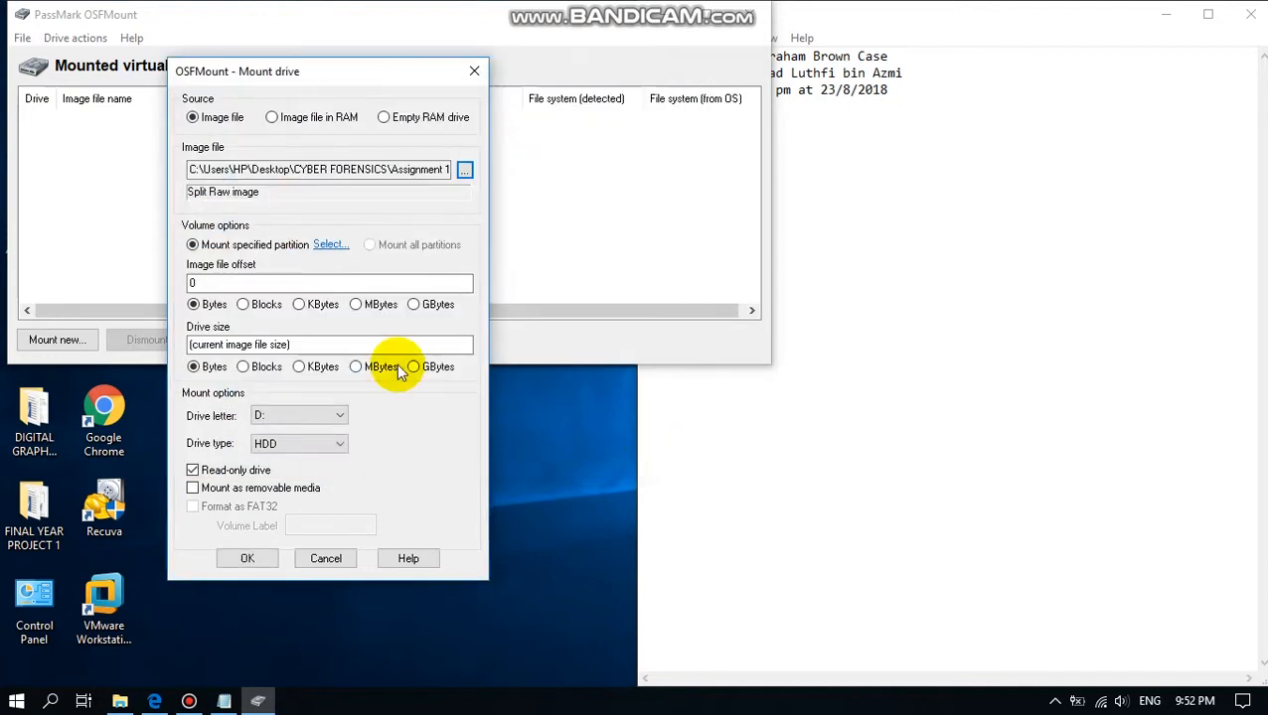
Step: Set the drive letter to F: and the drive type to Floppy, check the assignment brief, and mount the image read-only
left_click(286, 422)
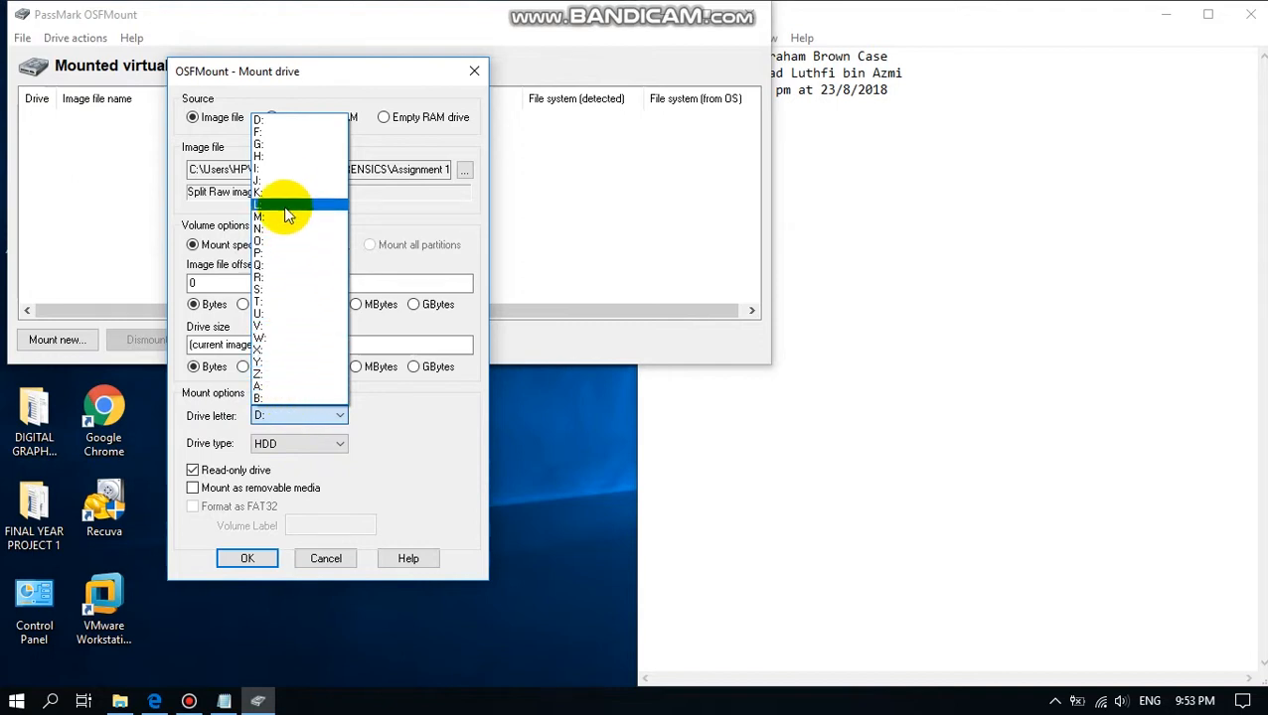
left_click(271, 133)
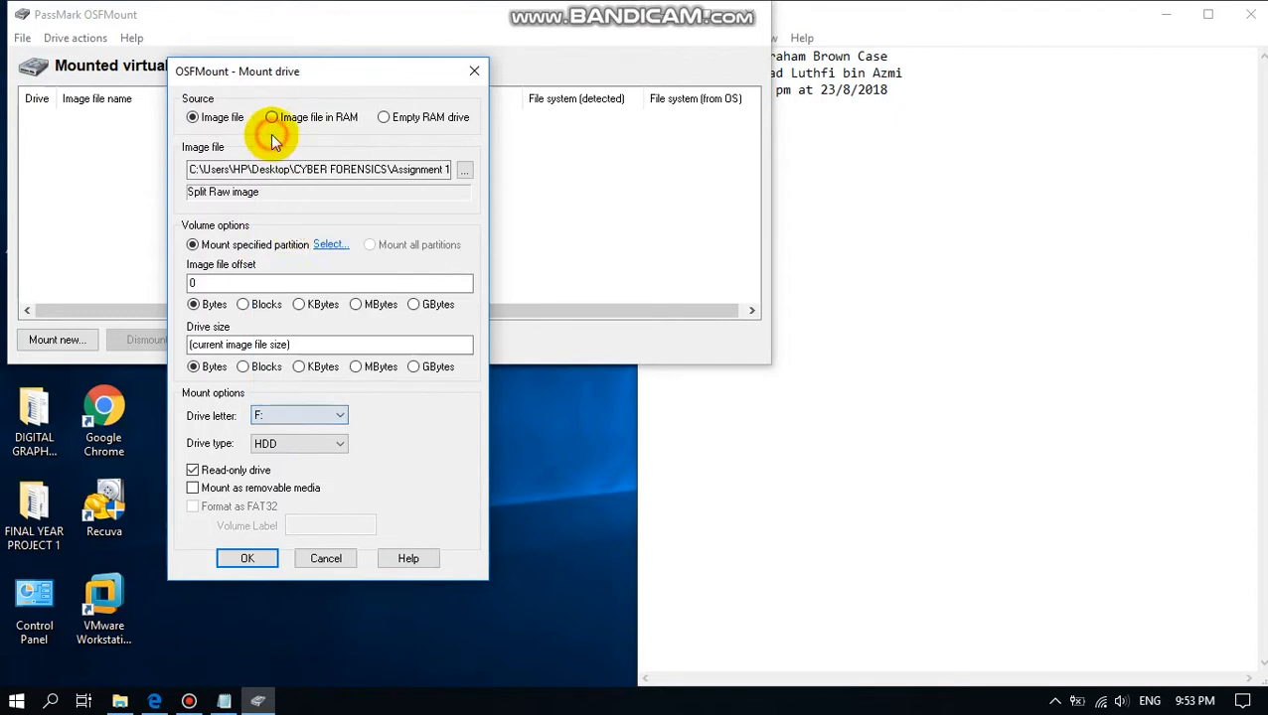
left_click(291, 443)
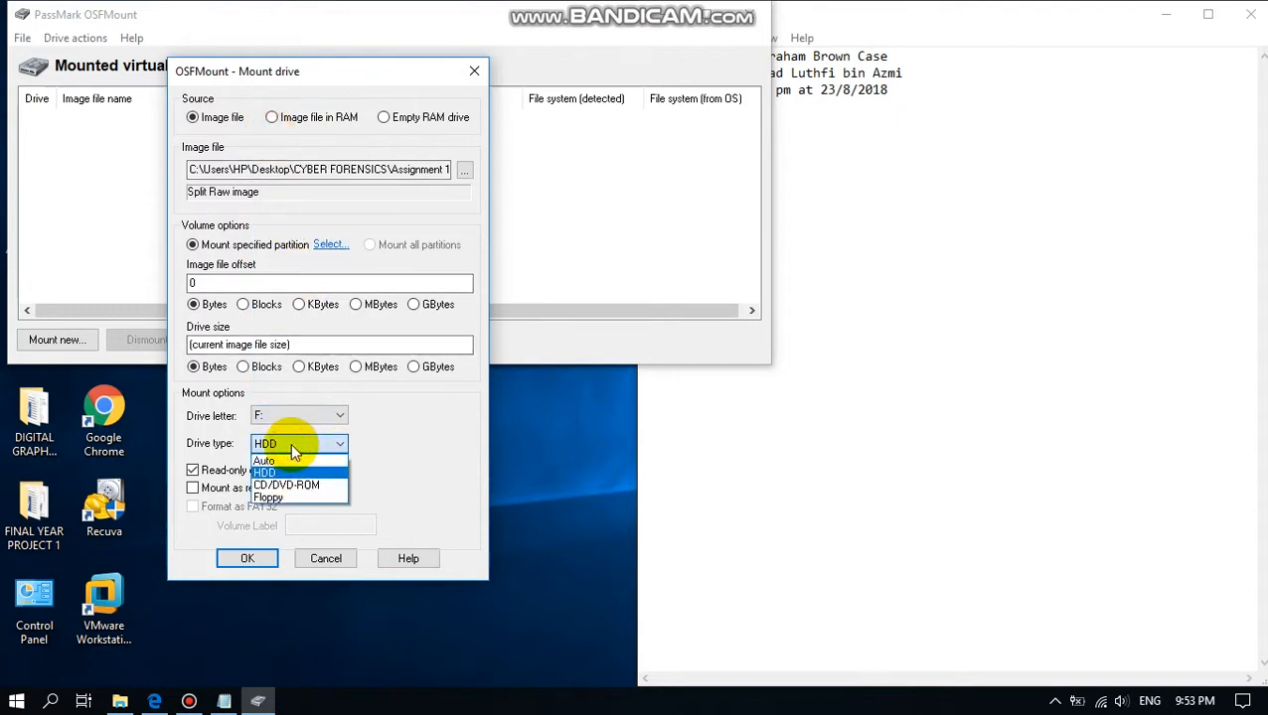
left_click(279, 498)
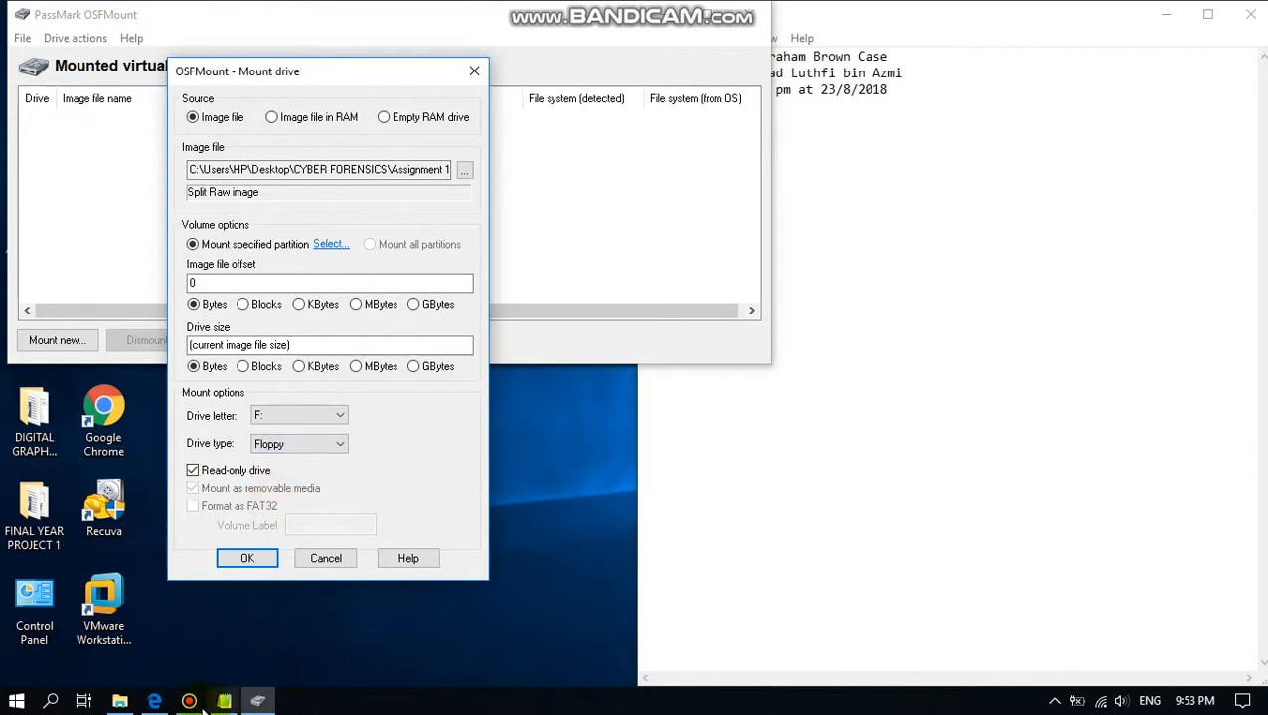
left_click(154, 702)
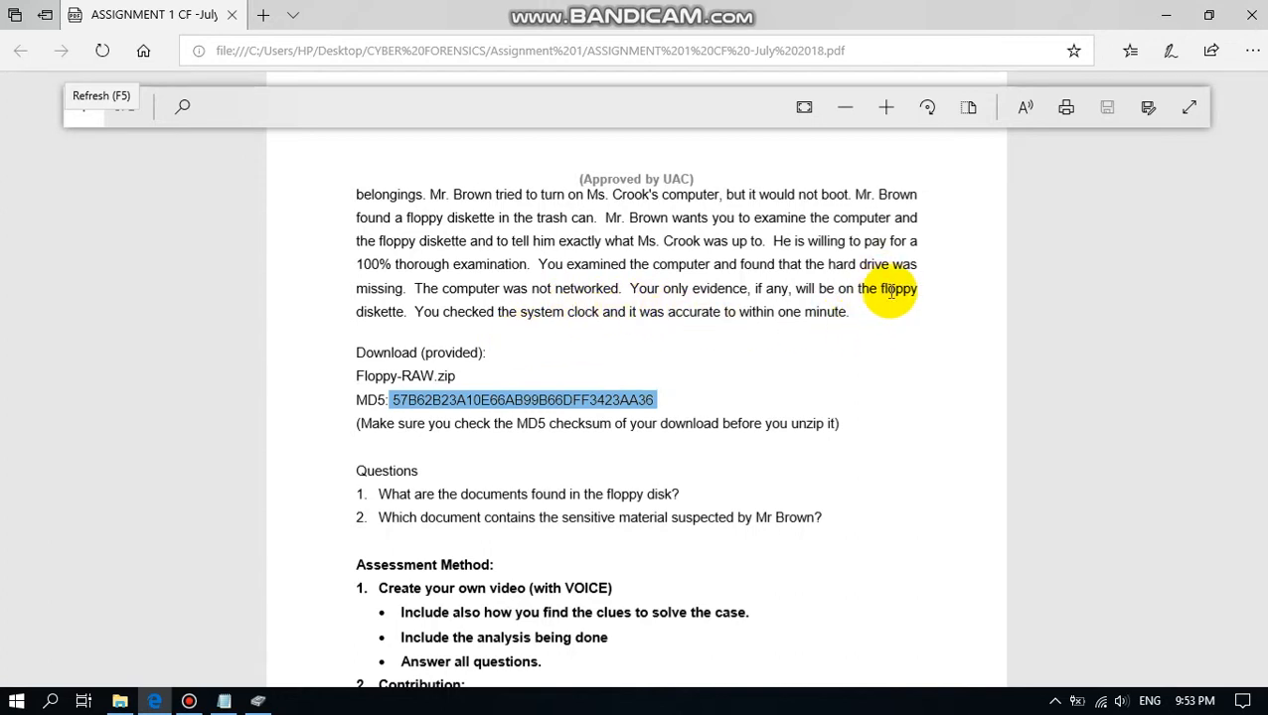
left_click(257, 701)
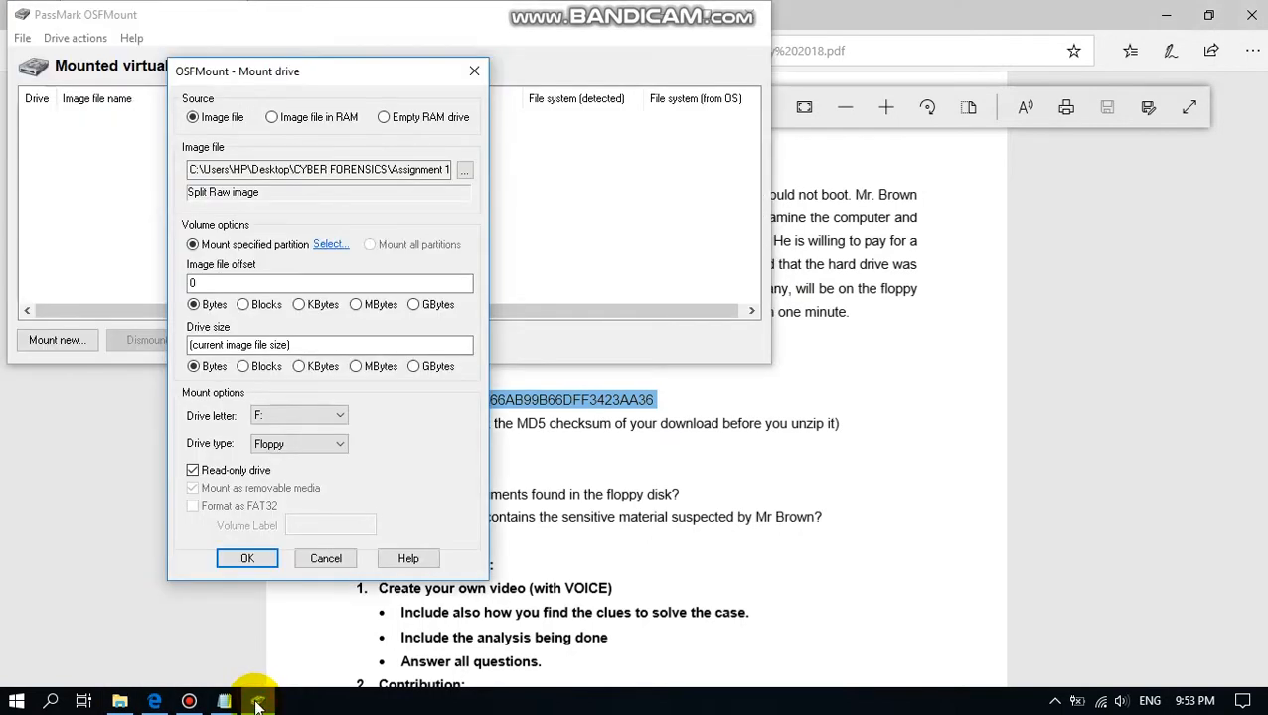
left_click(243, 560)
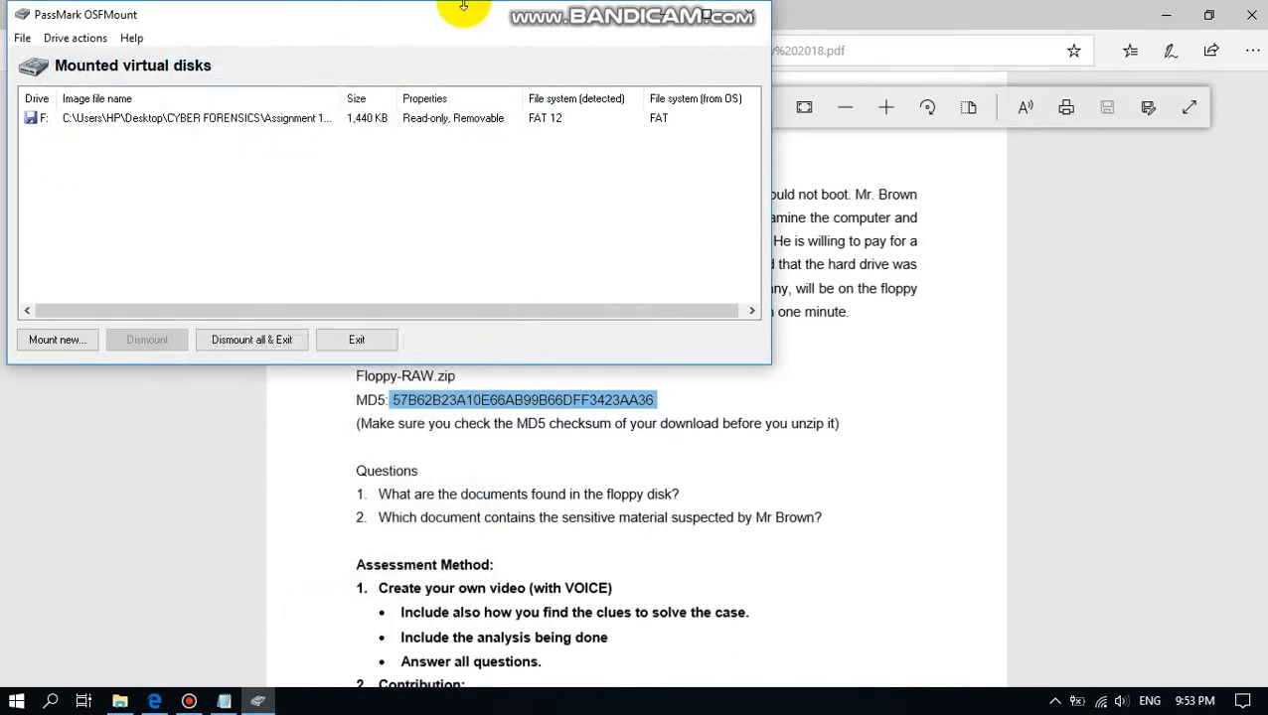
Step: Minimize OSFMount and the assignment brief, and examine the contents of the mounted BYE-BYE (F:) drive through This PC
left_click(669, 22)
left_click(1166, 14)
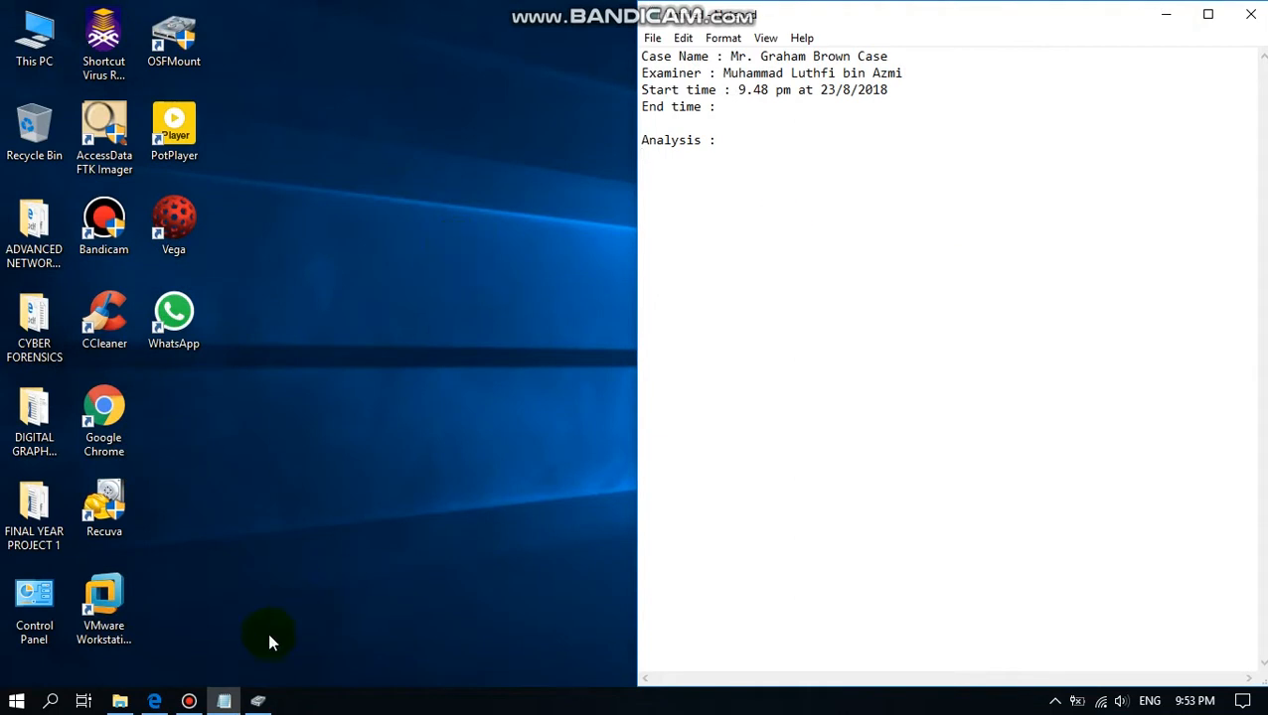
double_click(30, 39)
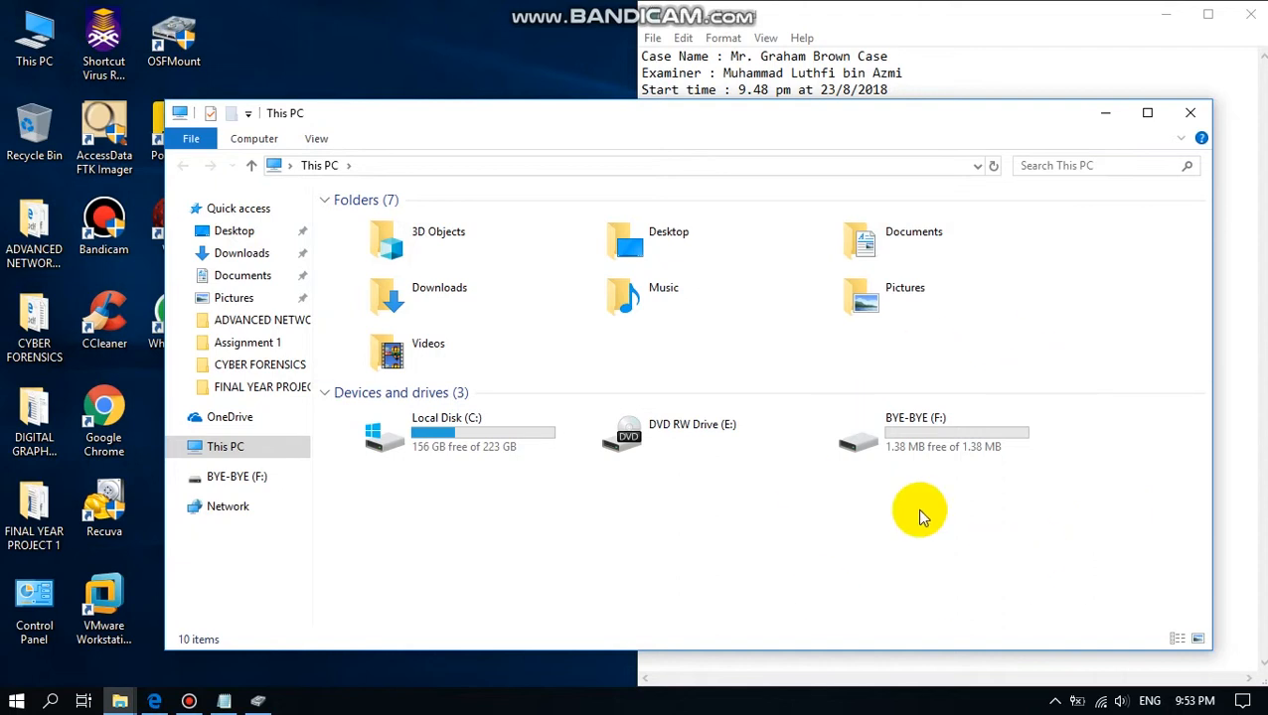
double_click(863, 449)
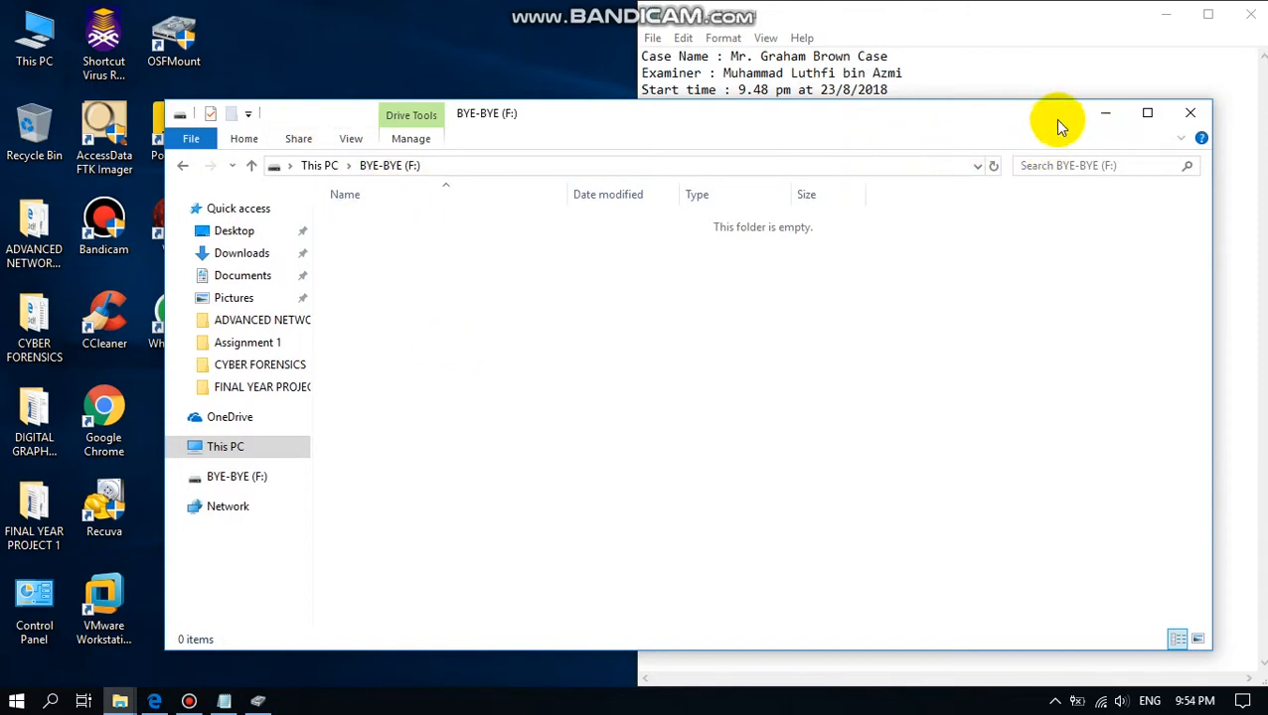
left_click(1104, 114)
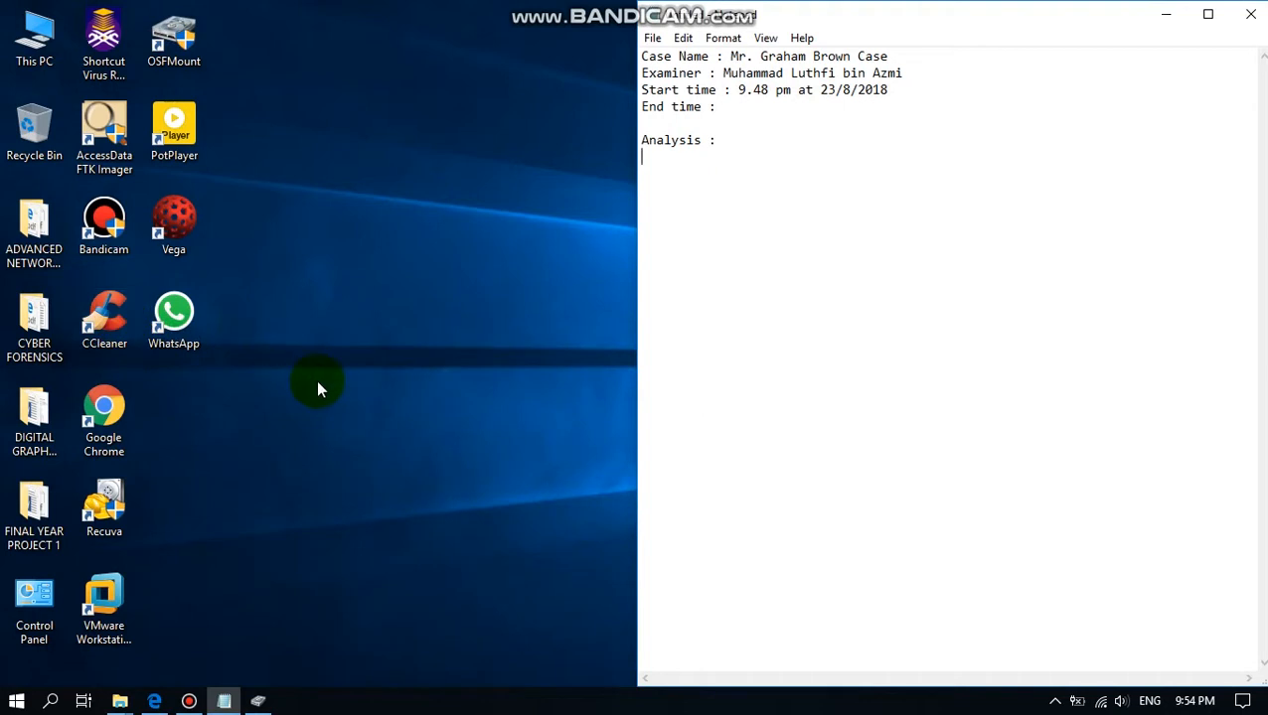
Step: Refresh the desktop and check the BYE-BYE (F:) drive window again before minimizing it
right_click(322, 105)
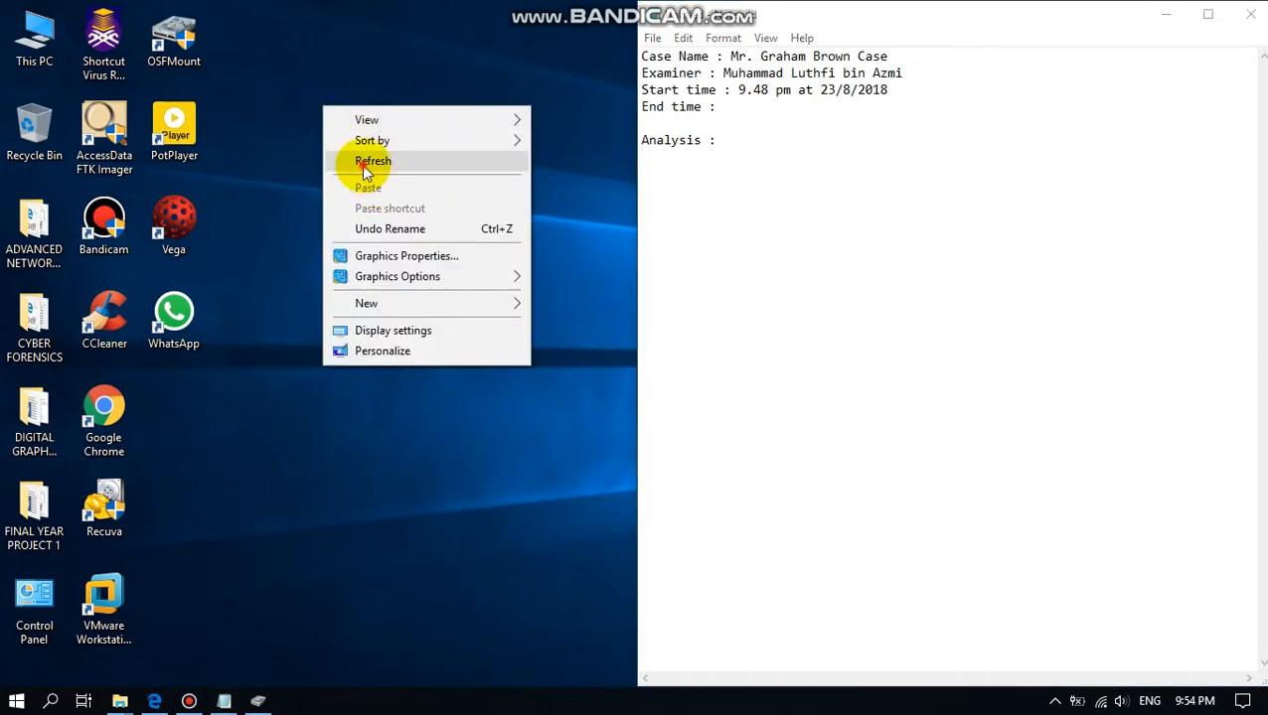
left_click(369, 162)
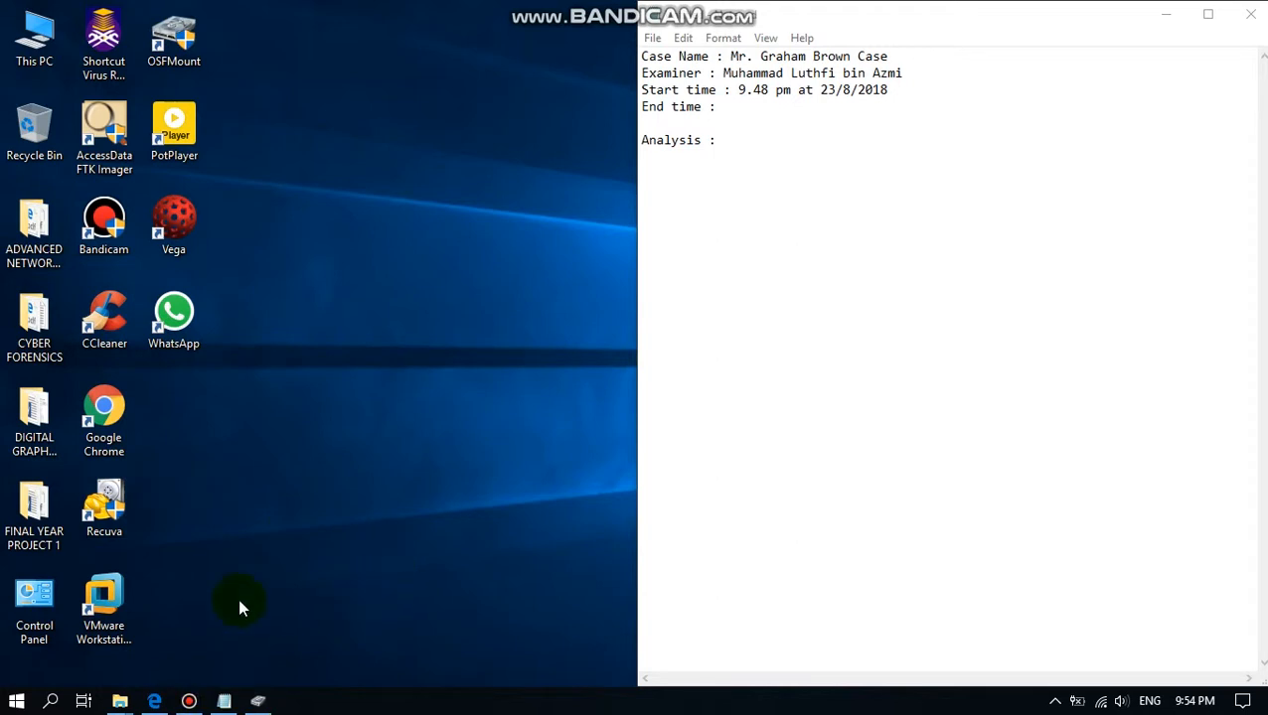
mouse_move(117, 702)
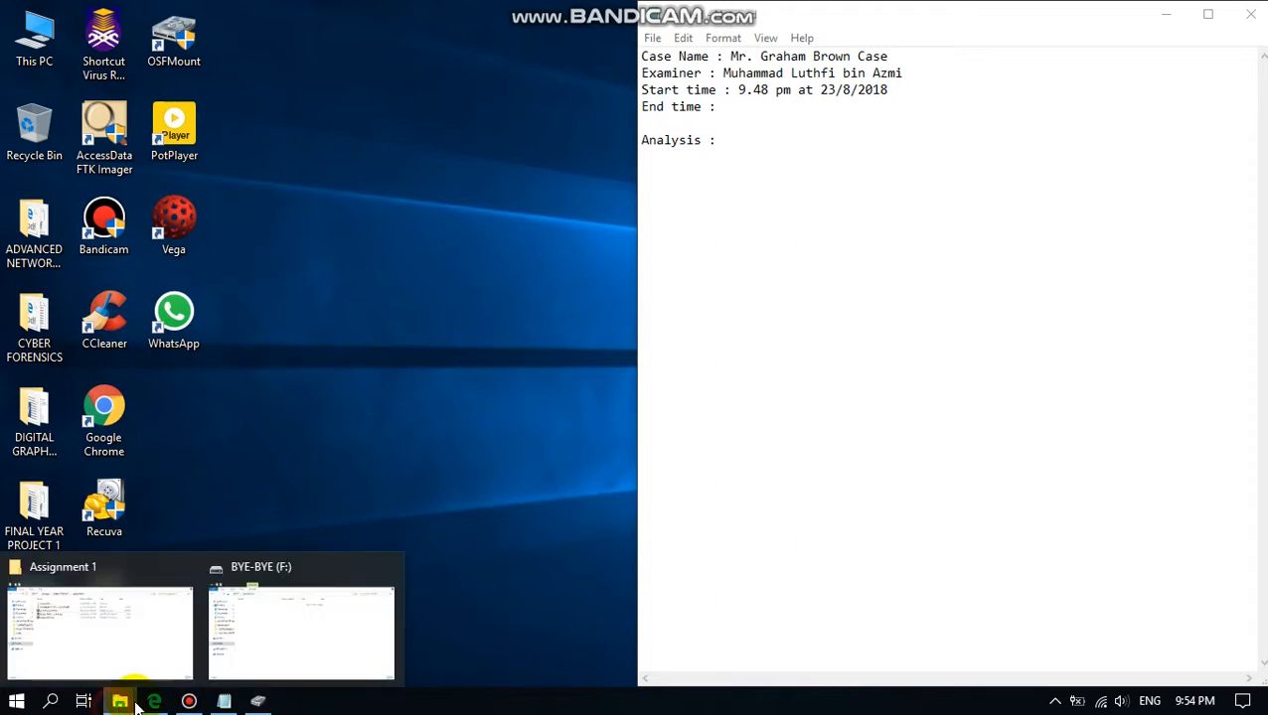
left_click(275, 630)
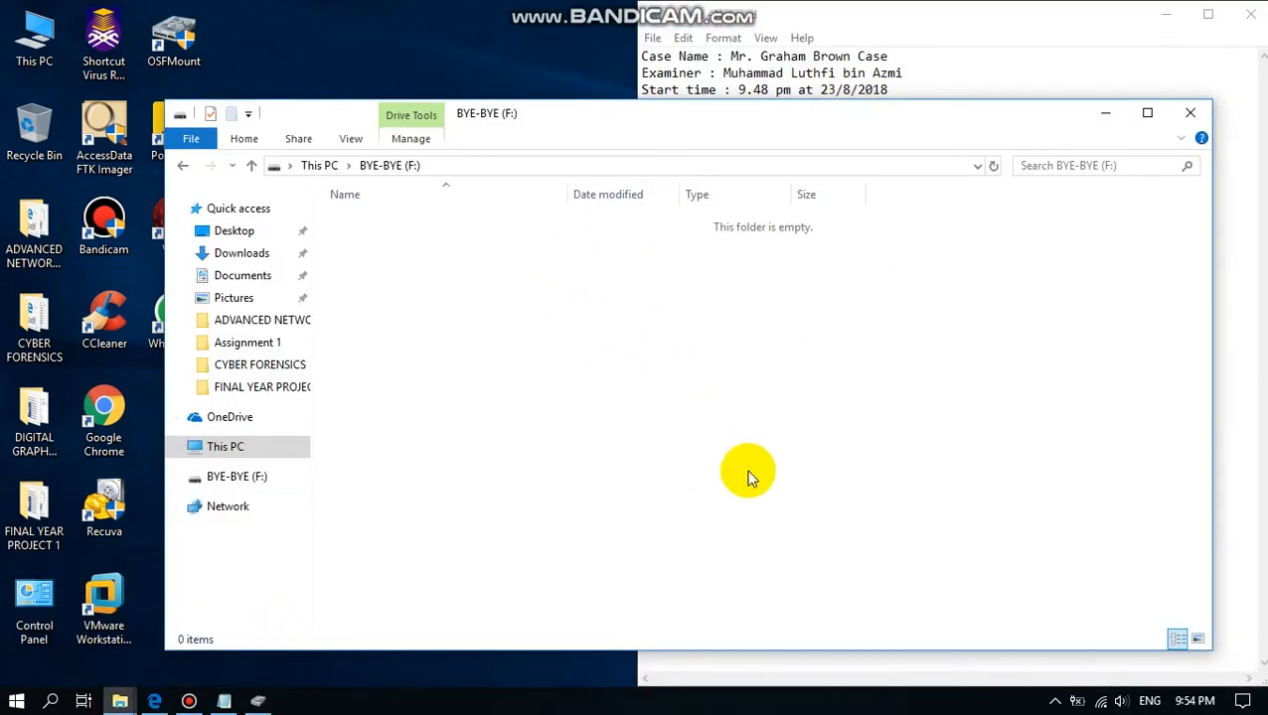
left_click(1105, 112)
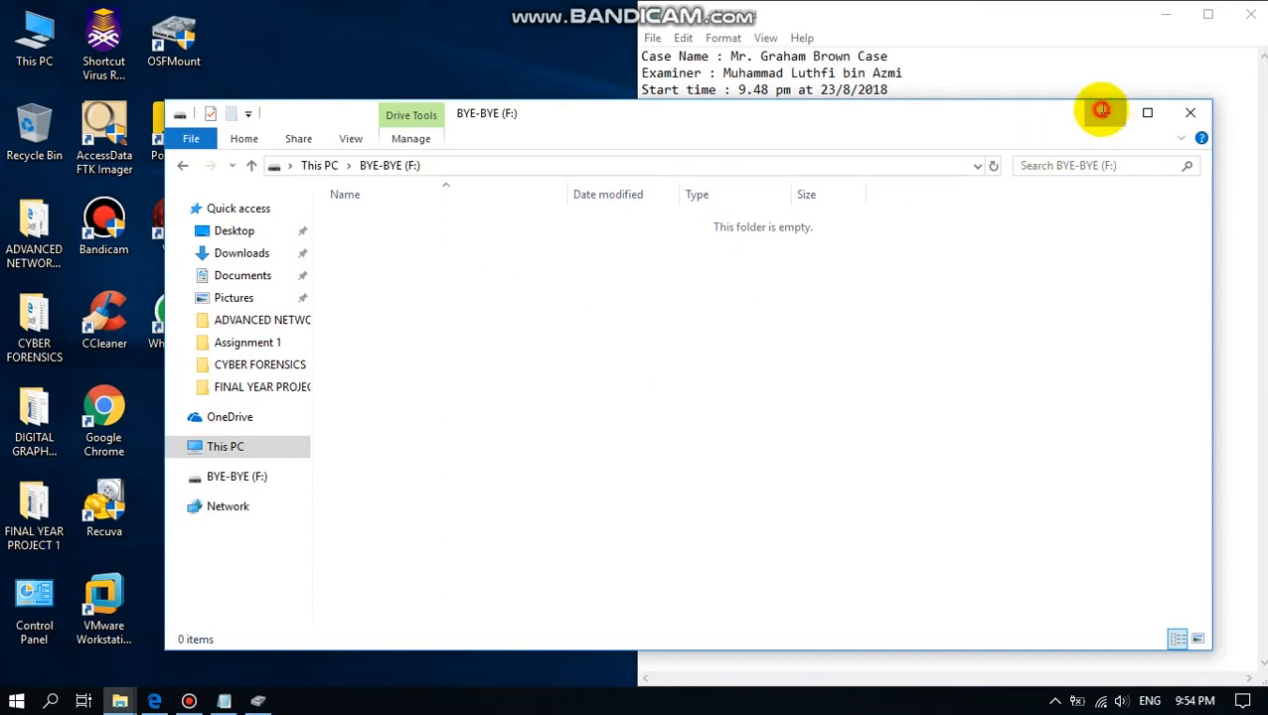
Step: Launch Recuva and proceed through its wizard with All Files as the file type to recover
double_click(100, 507)
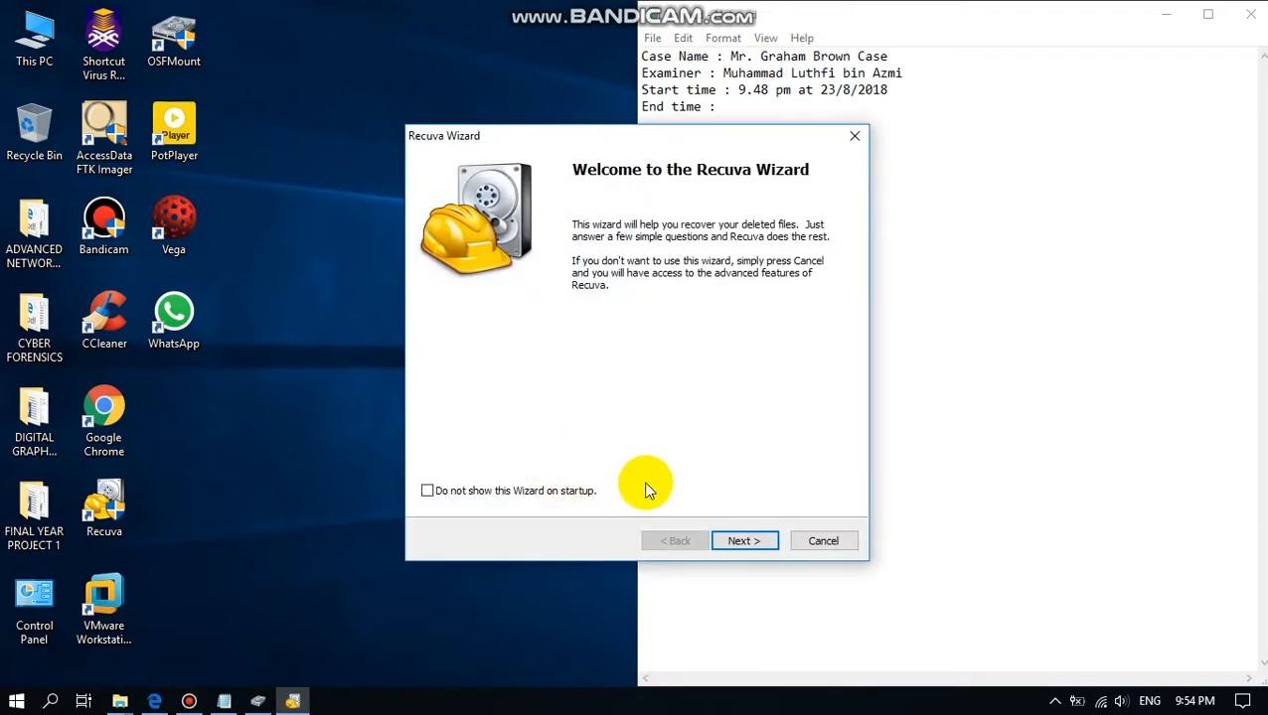
left_click(743, 542)
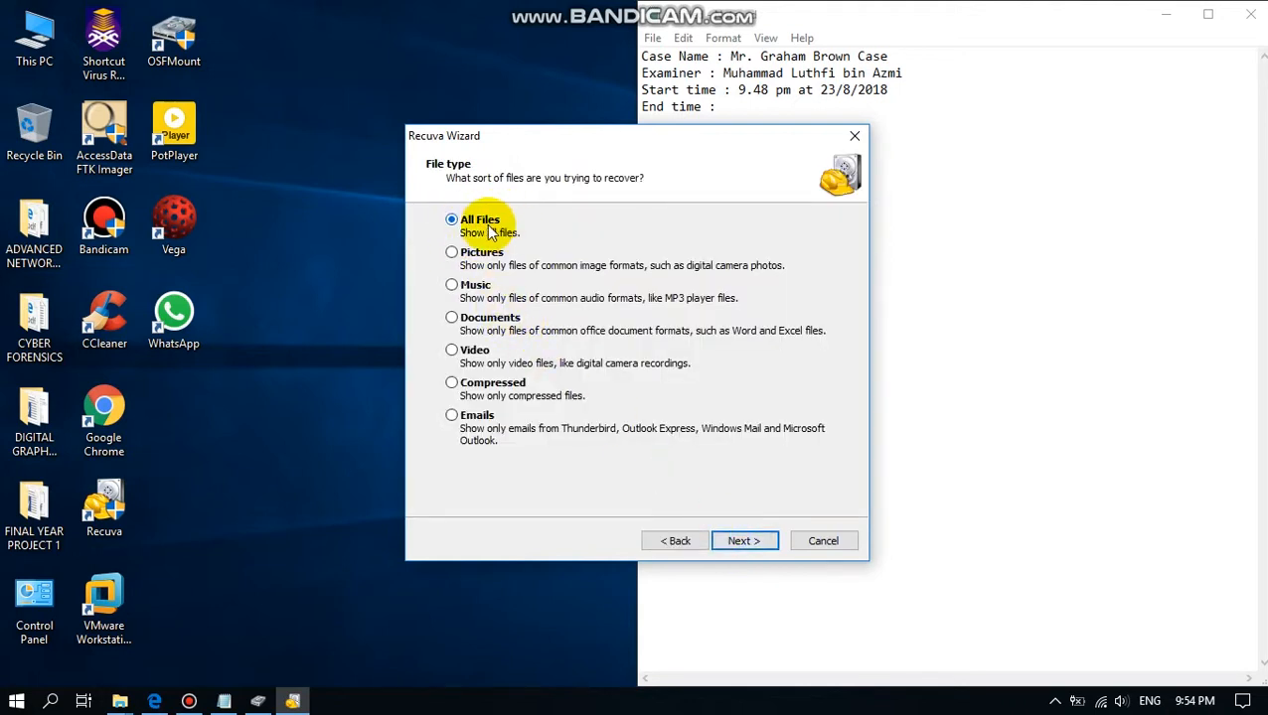
left_click(730, 541)
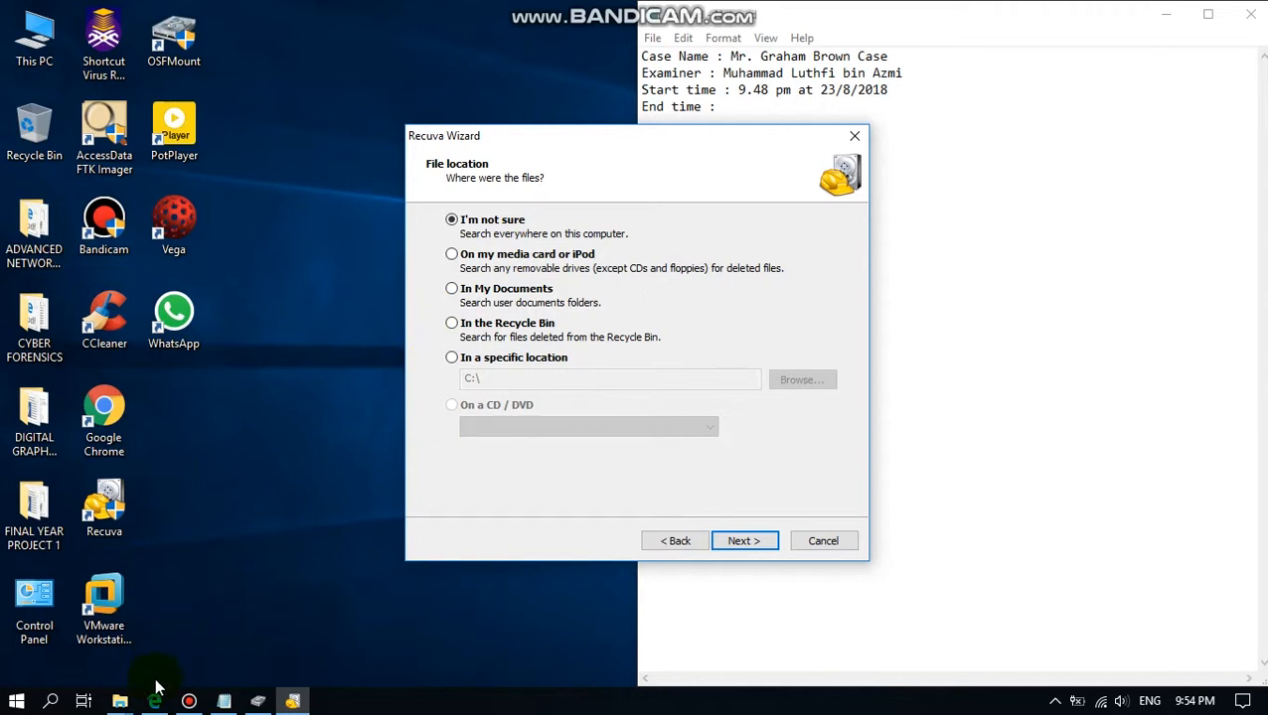
Step: Check the mounted floppy's drive letter in File Explorer and set Recuva's search to the specific location F:\
left_click(119, 702)
left_click(251, 641)
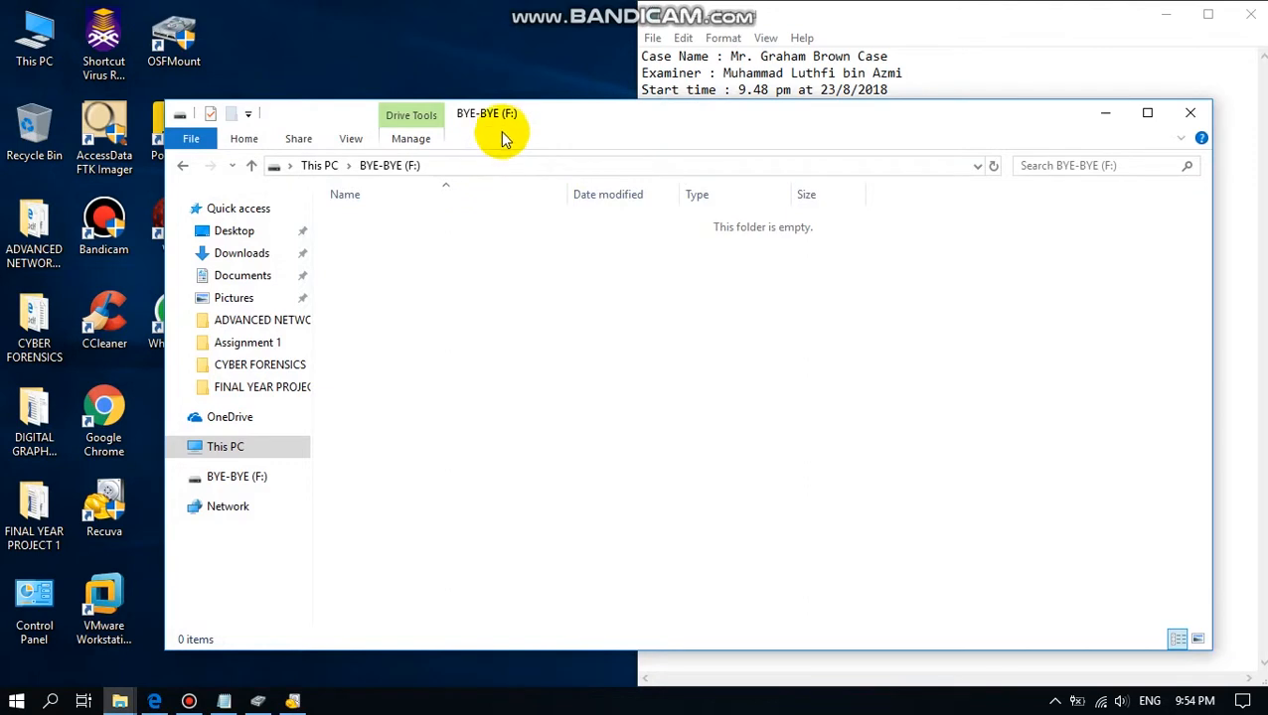
left_click(1105, 118)
left_click(492, 358)
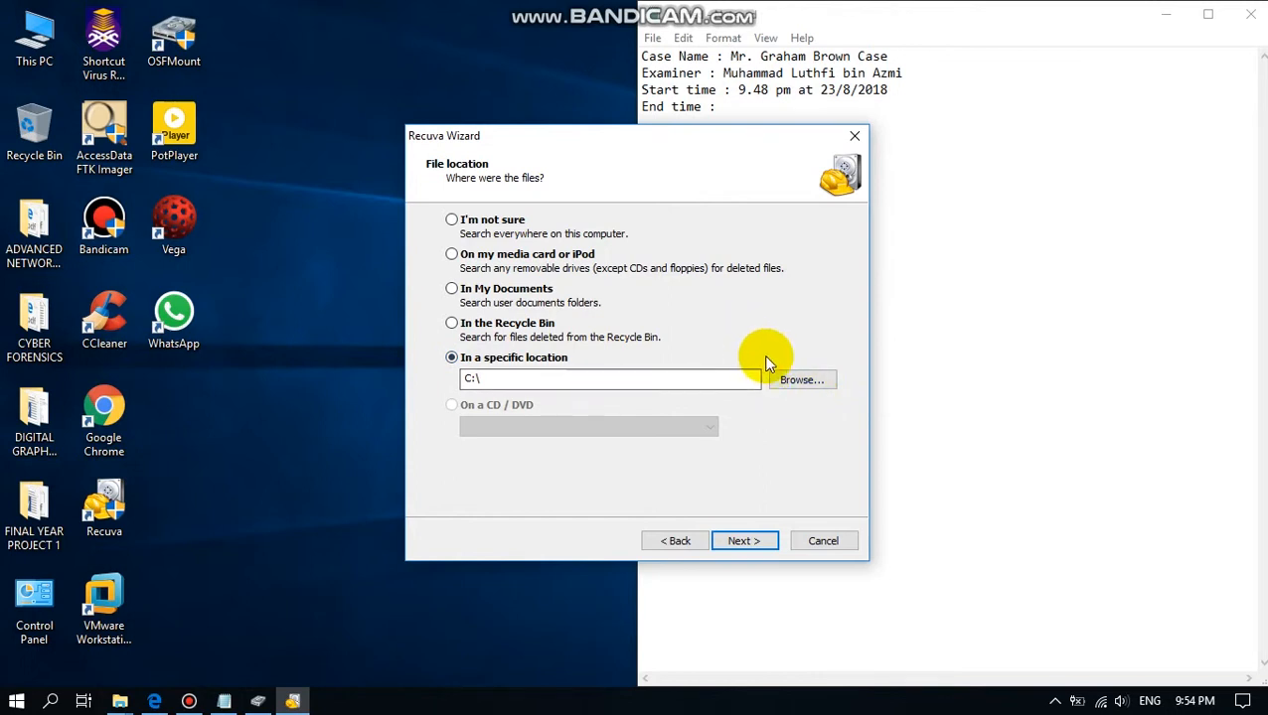
left_click(803, 381)
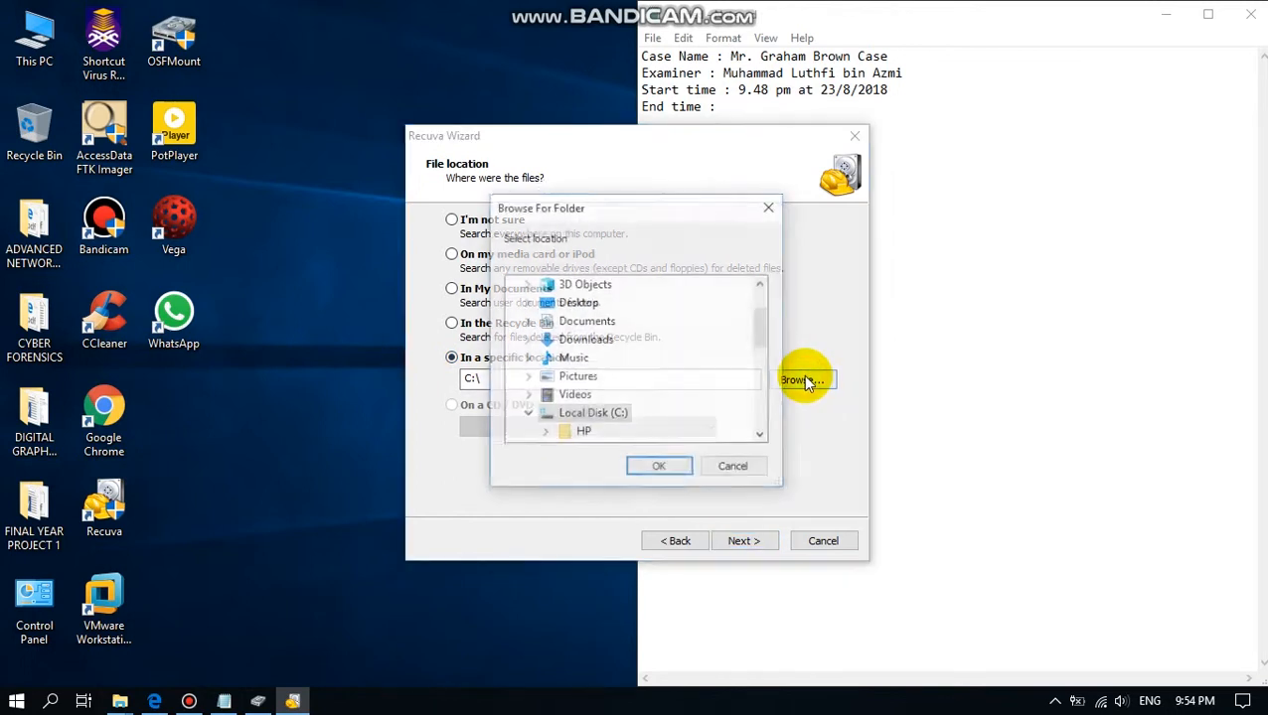
left_click_drag(758, 323, 775, 399)
left_click(568, 342)
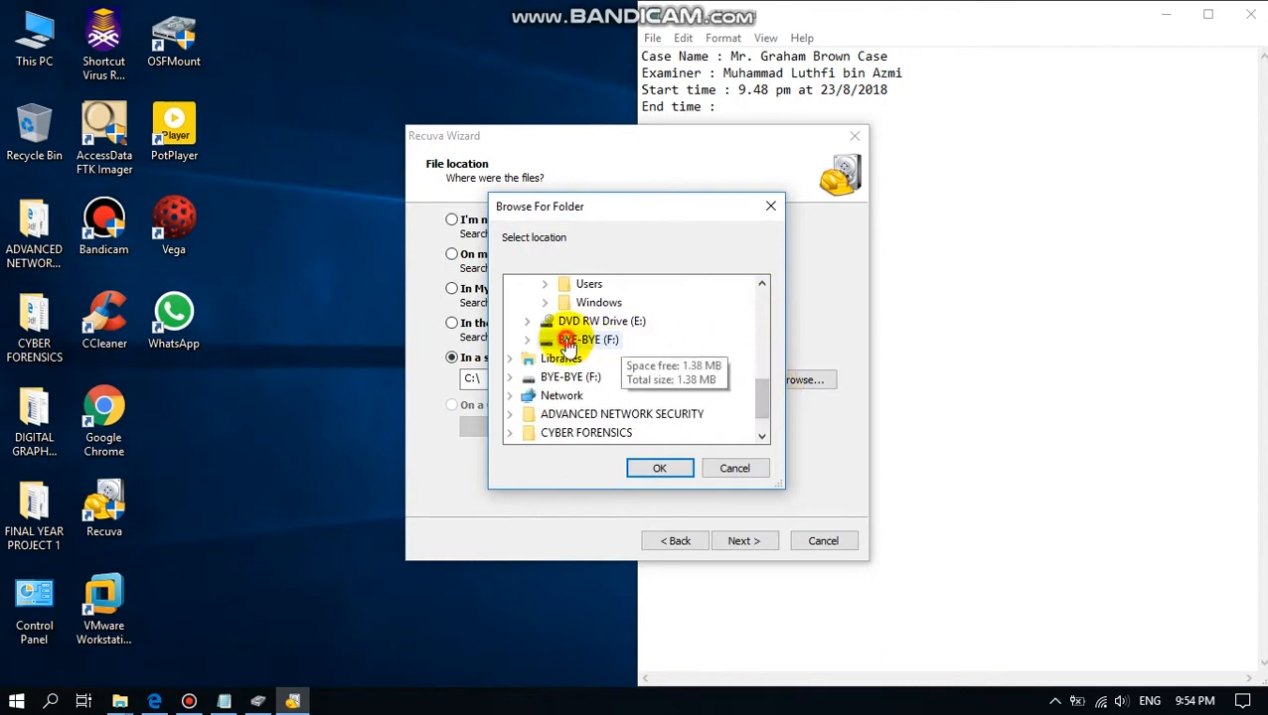
left_click(647, 468)
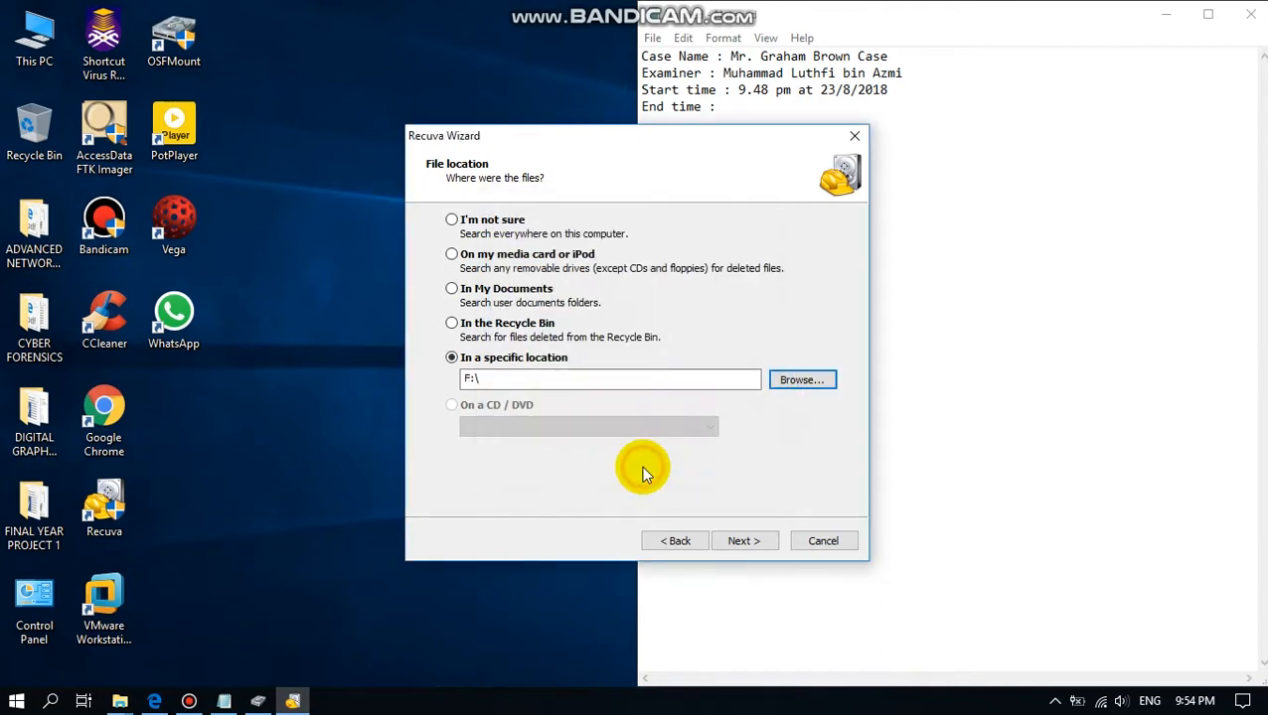
Step: Enable Deep Scan in the Recuva wizard and start the search for deleted files on F:\
left_click(738, 541)
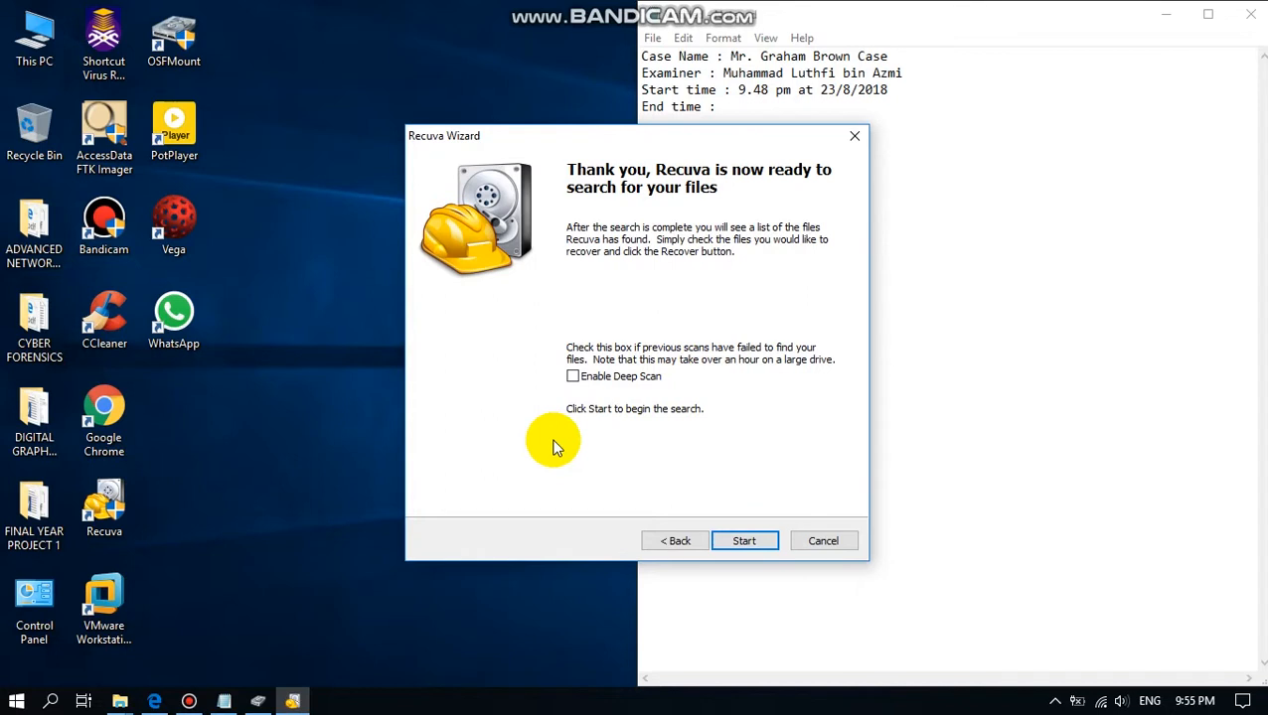
left_click(573, 378)
left_click(745, 543)
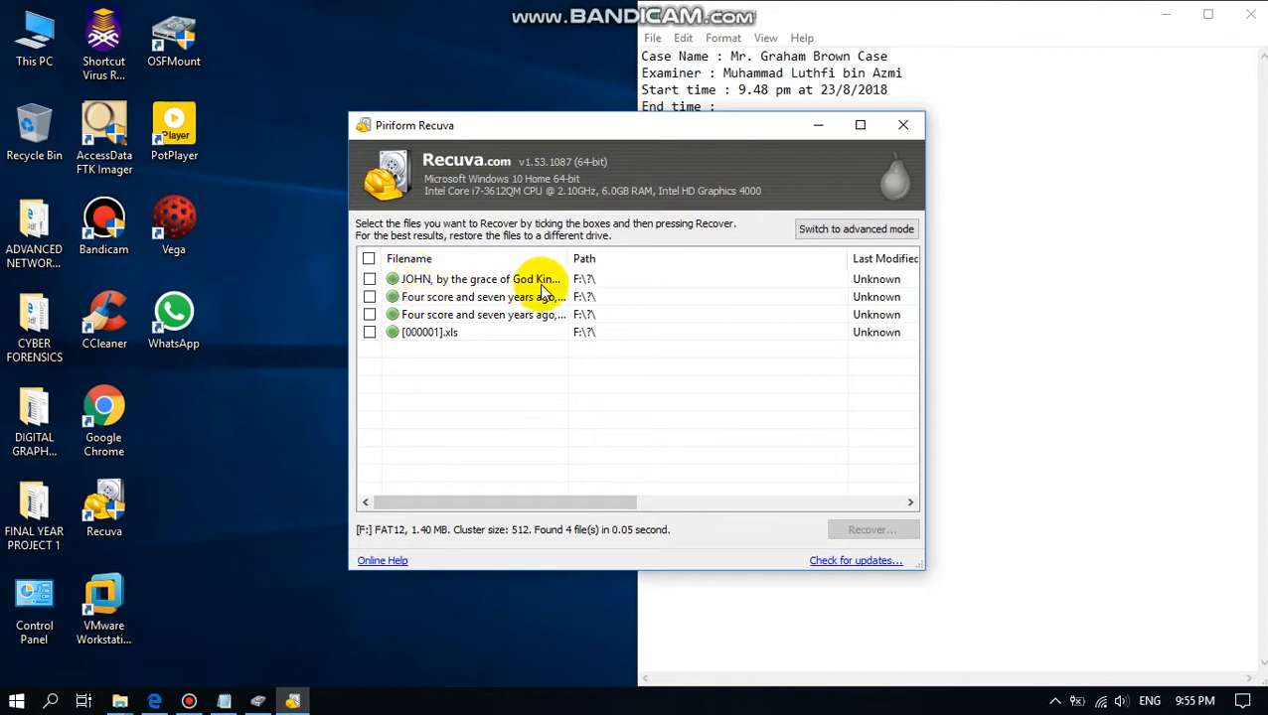
Step: Try to recover all the found files from F:\ into the Assignment 1 folder under CYBER FORENSICS
mouse_move(567, 258)
left_mouse_down()
mouse_move(988, 280)
mouse_move(507, 282)
mouse_move(553, 277)
left_mouse_up()
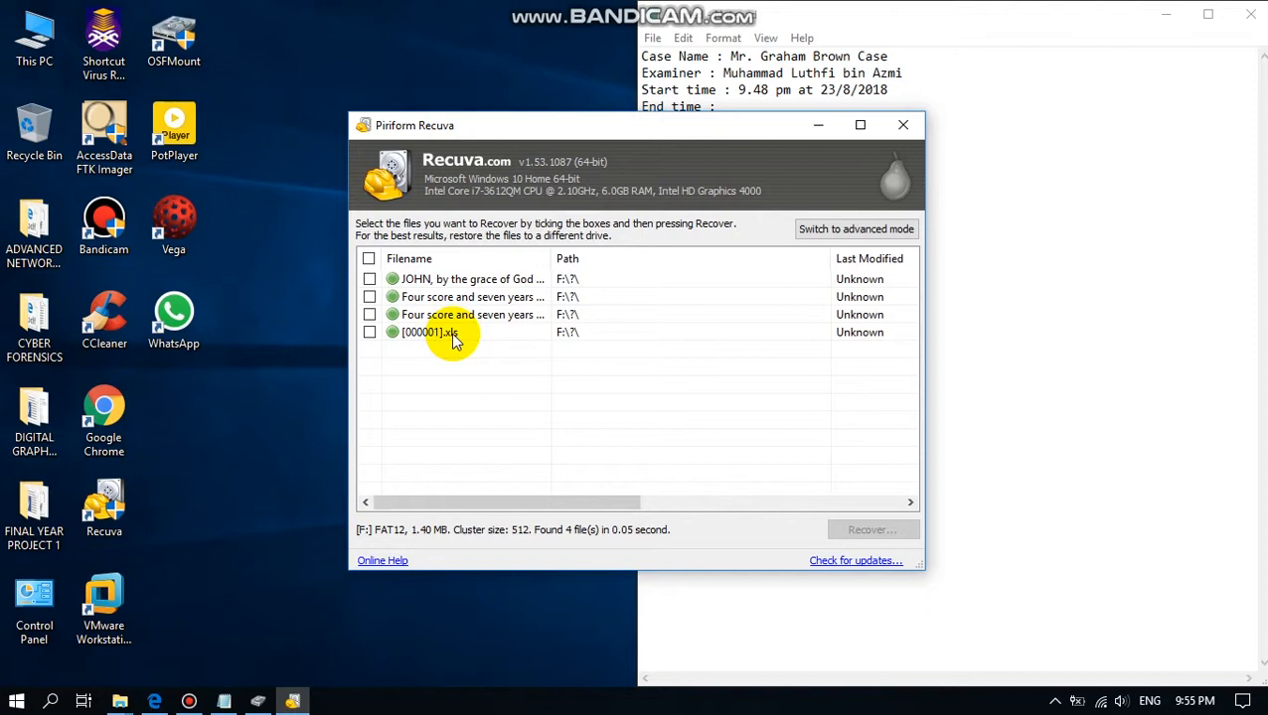
left_click(369, 259)
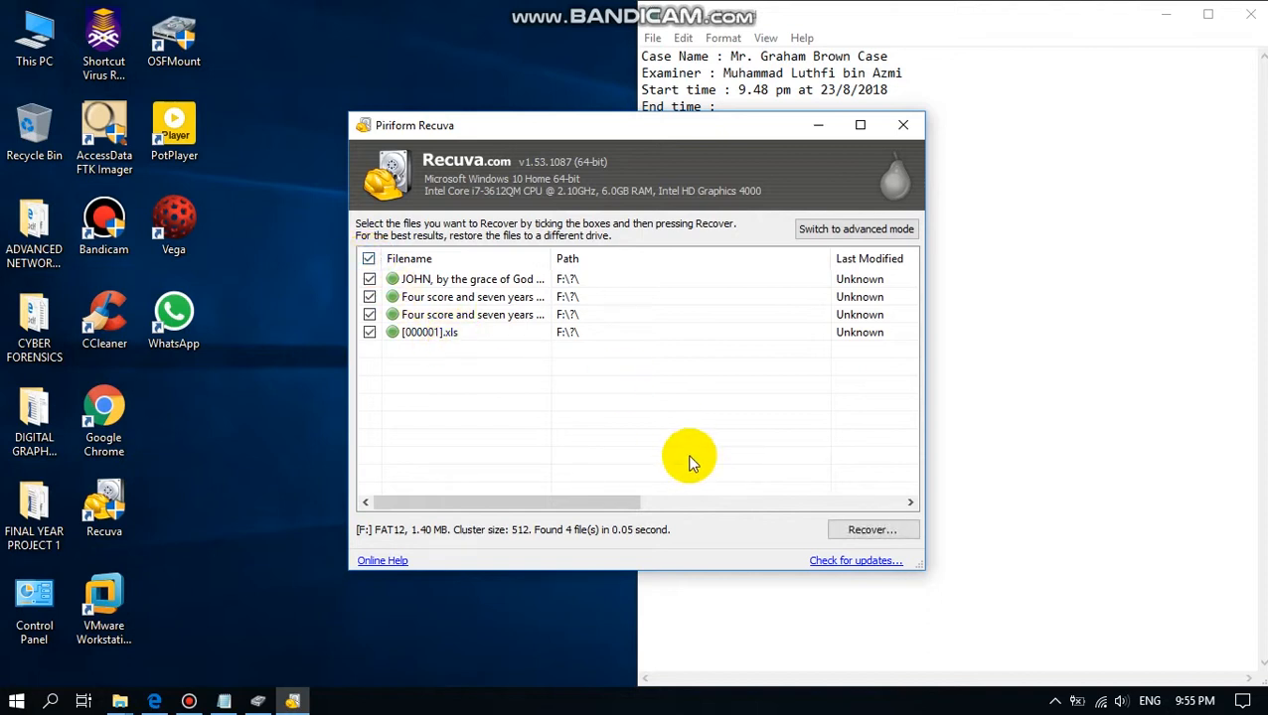
left_click(866, 533)
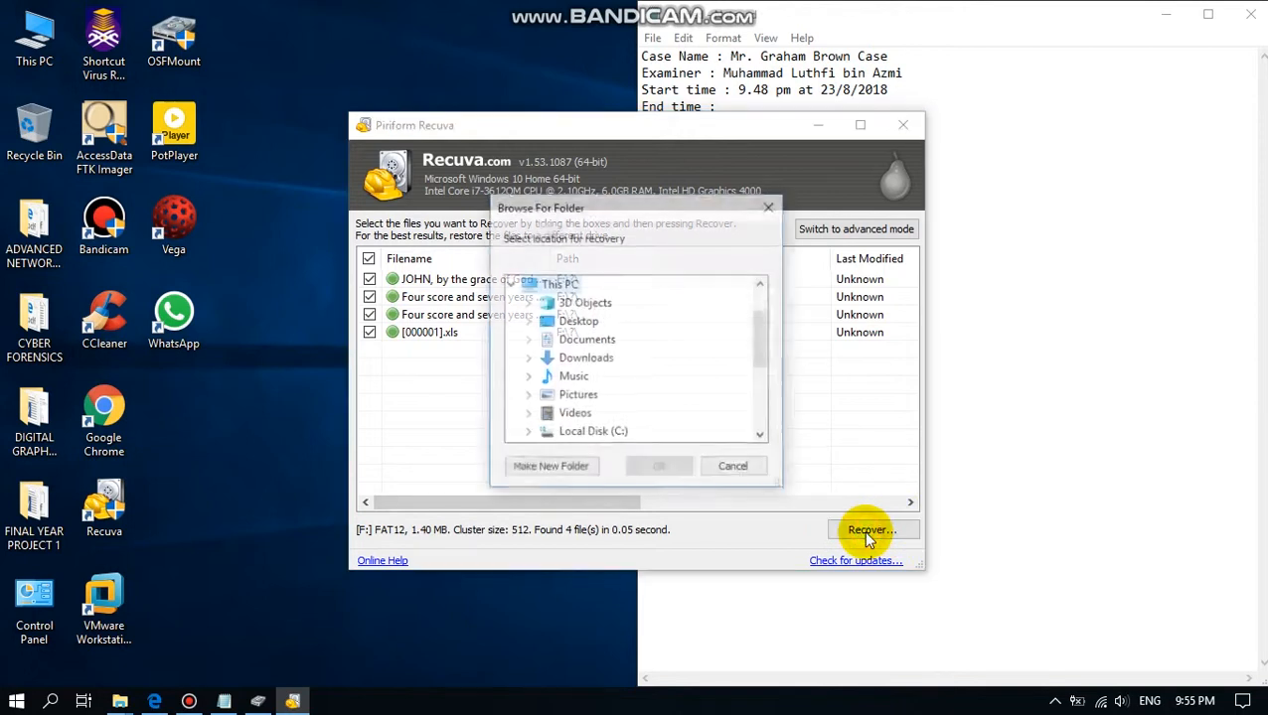
left_click_drag(761, 348, 734, 388)
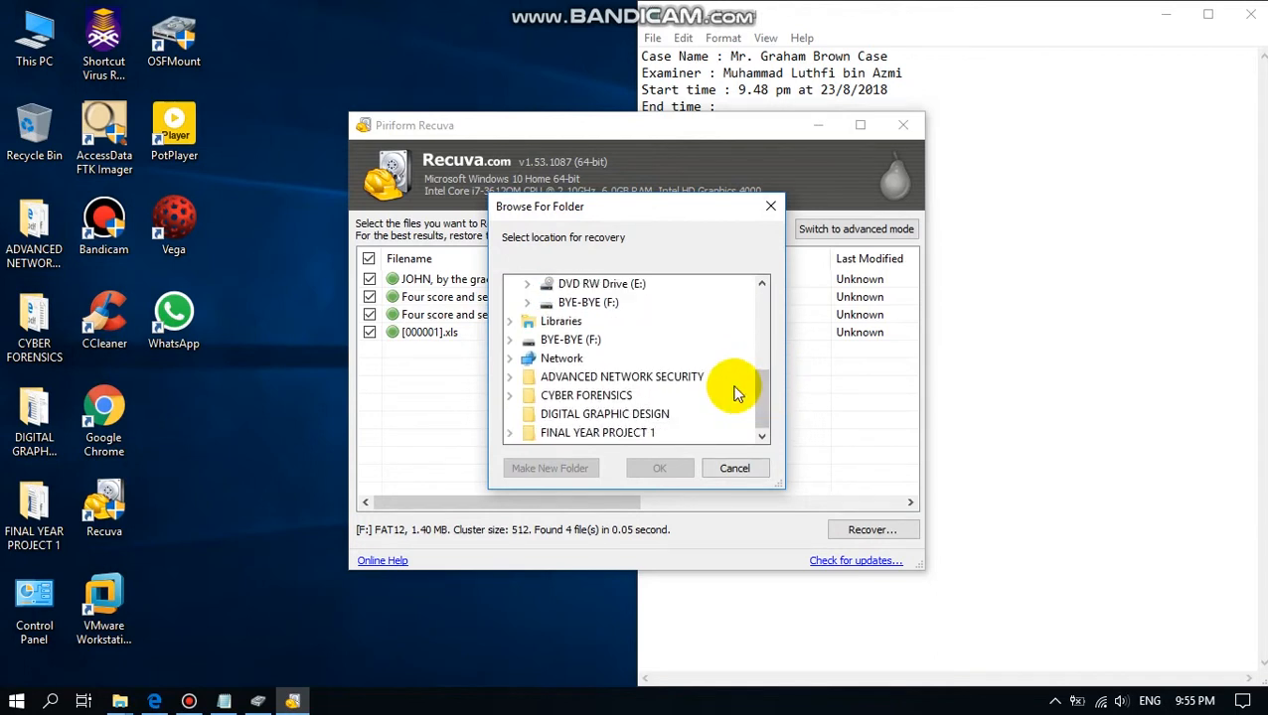
left_click(524, 397)
double_click(542, 398)
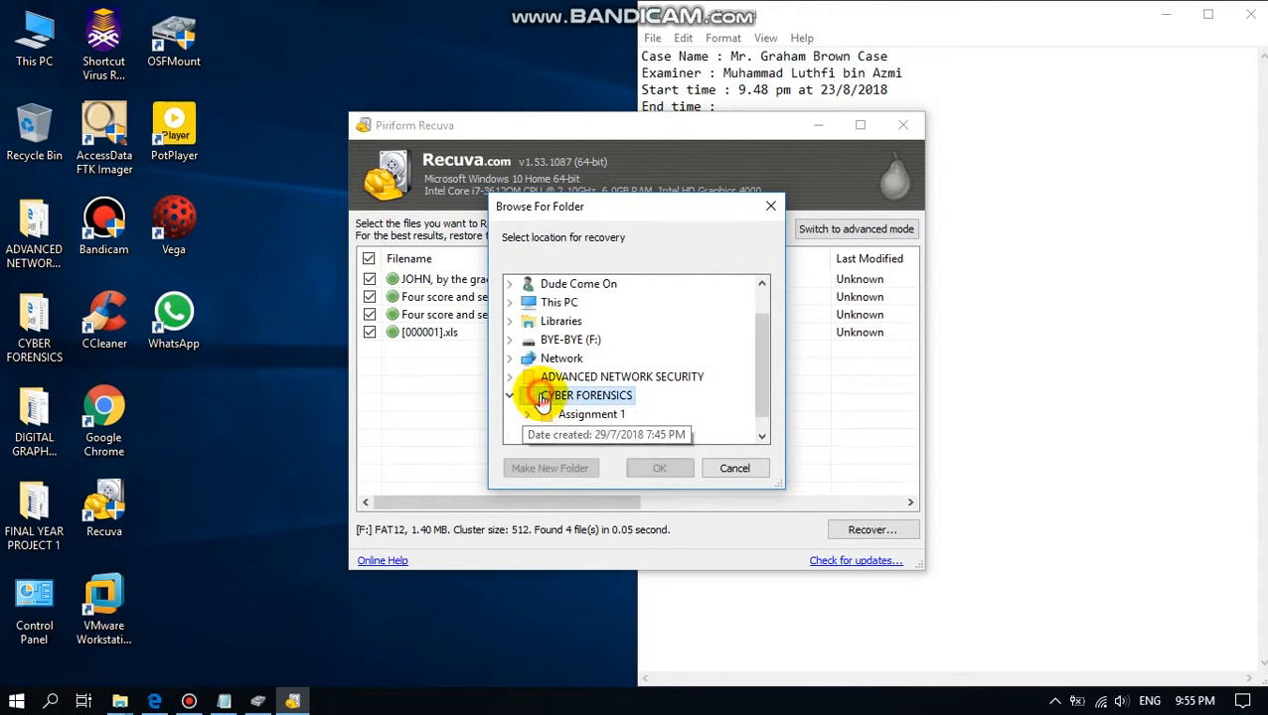
double_click(564, 419)
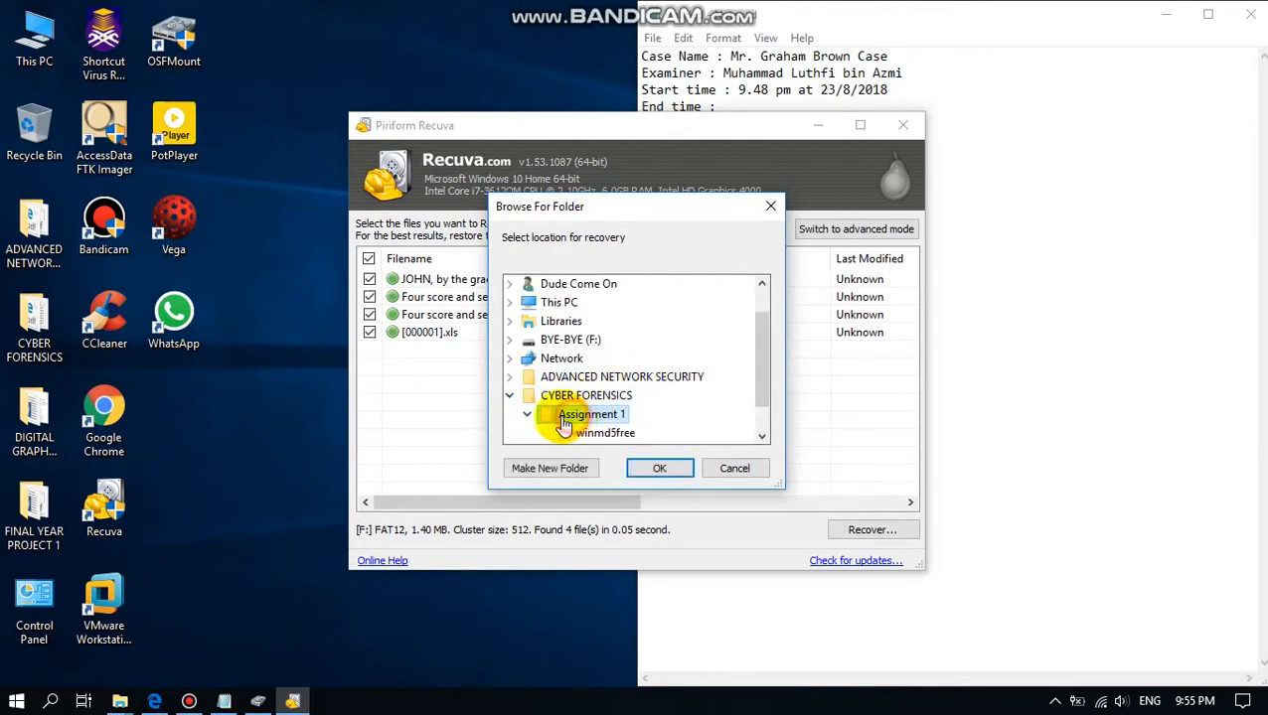
left_click_drag(756, 354, 760, 378)
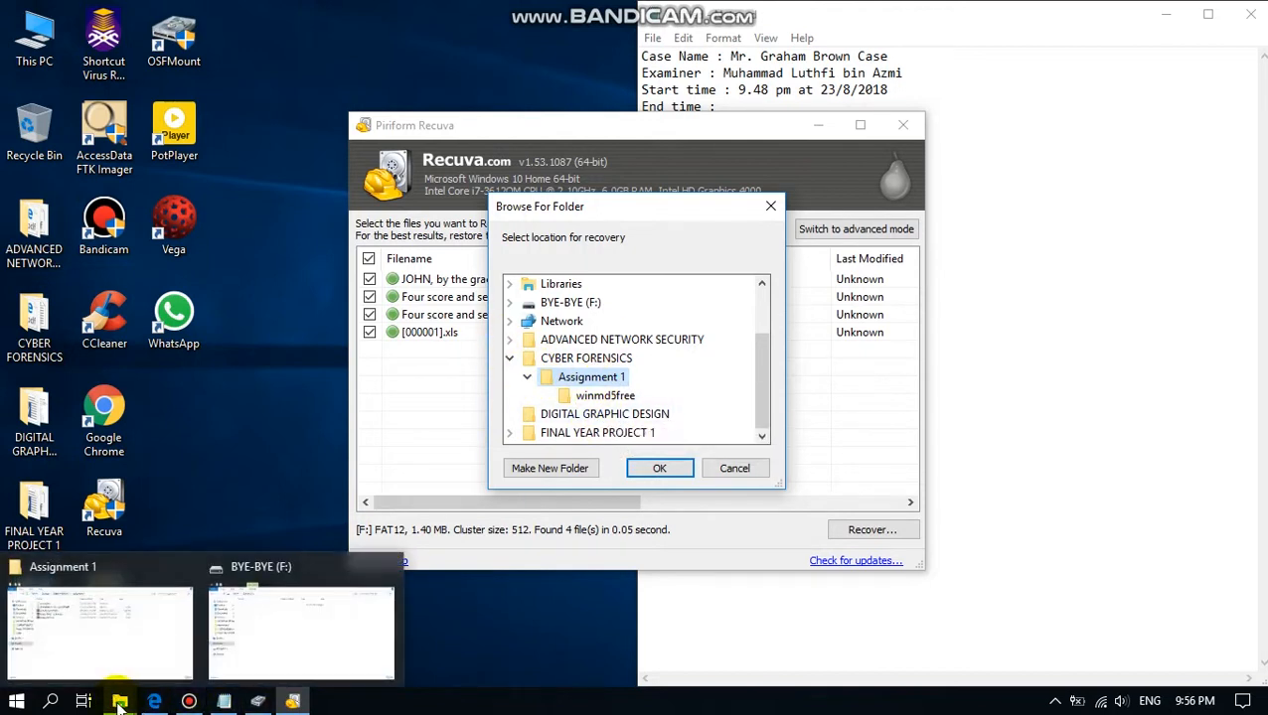
left_click(657, 471)
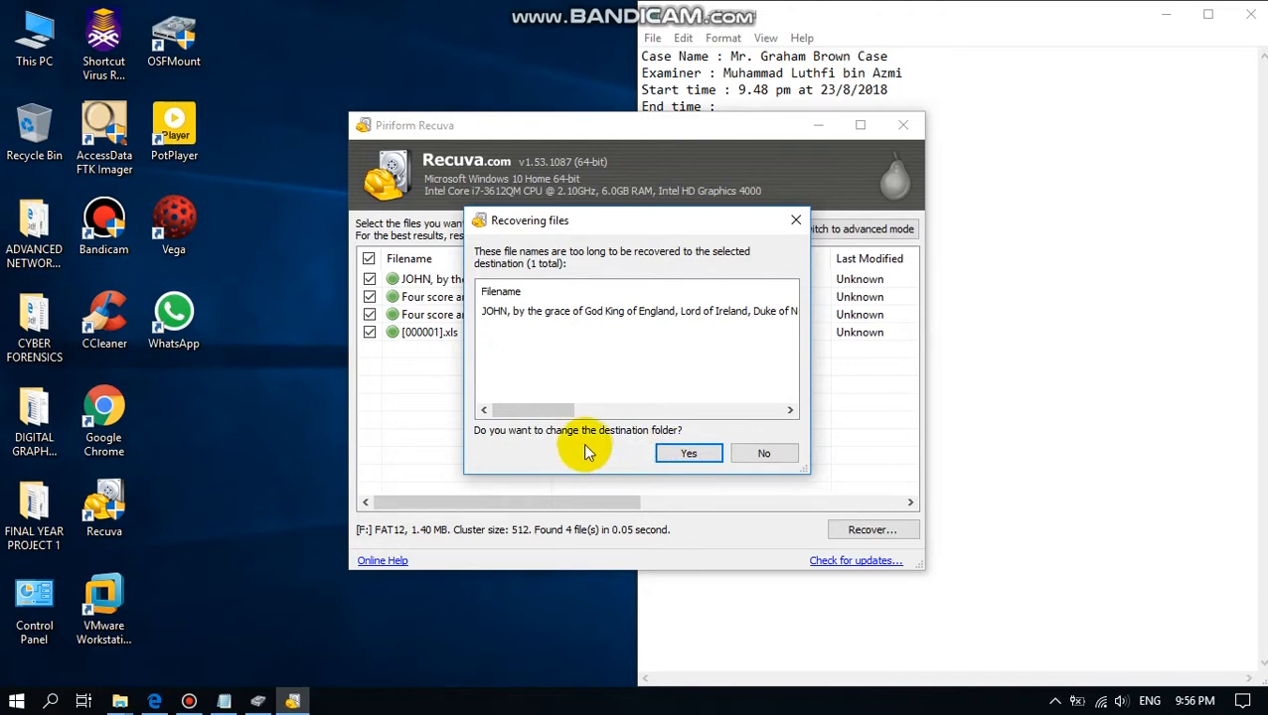
Step: Agree to change the recovery destination and browse the folder tree for another location
left_click(686, 457)
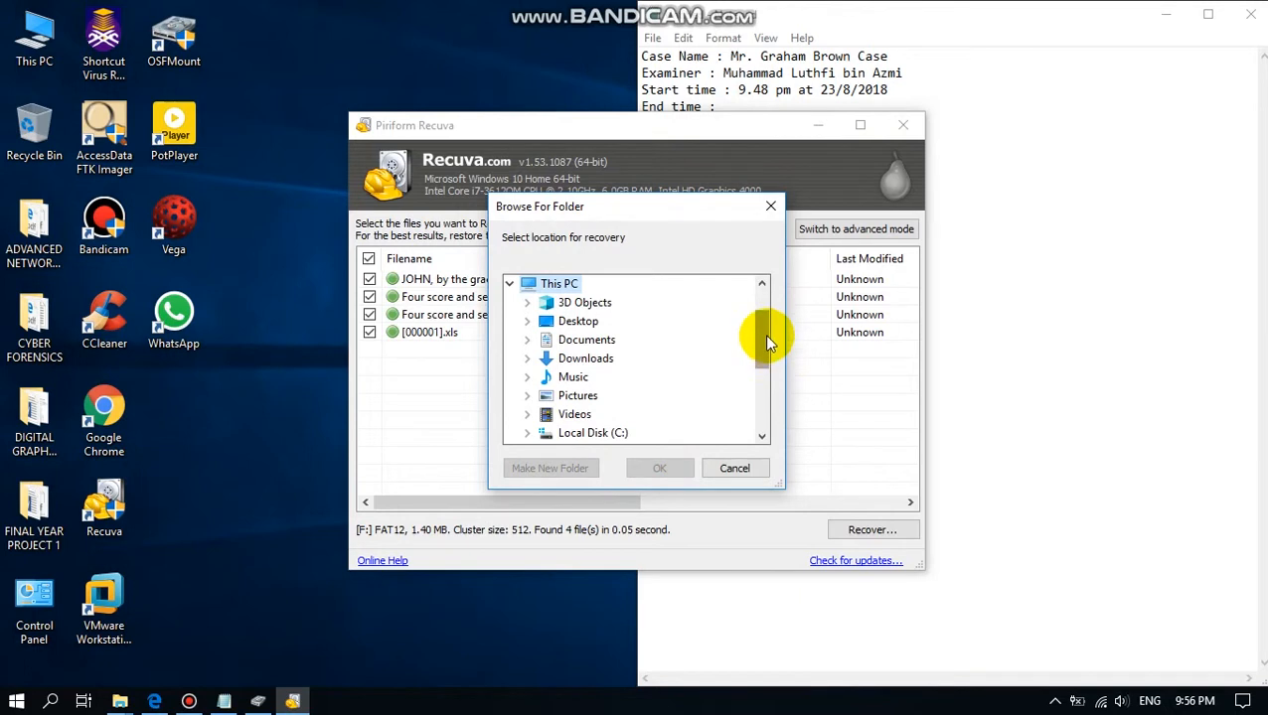
left_click_drag(764, 338, 763, 421)
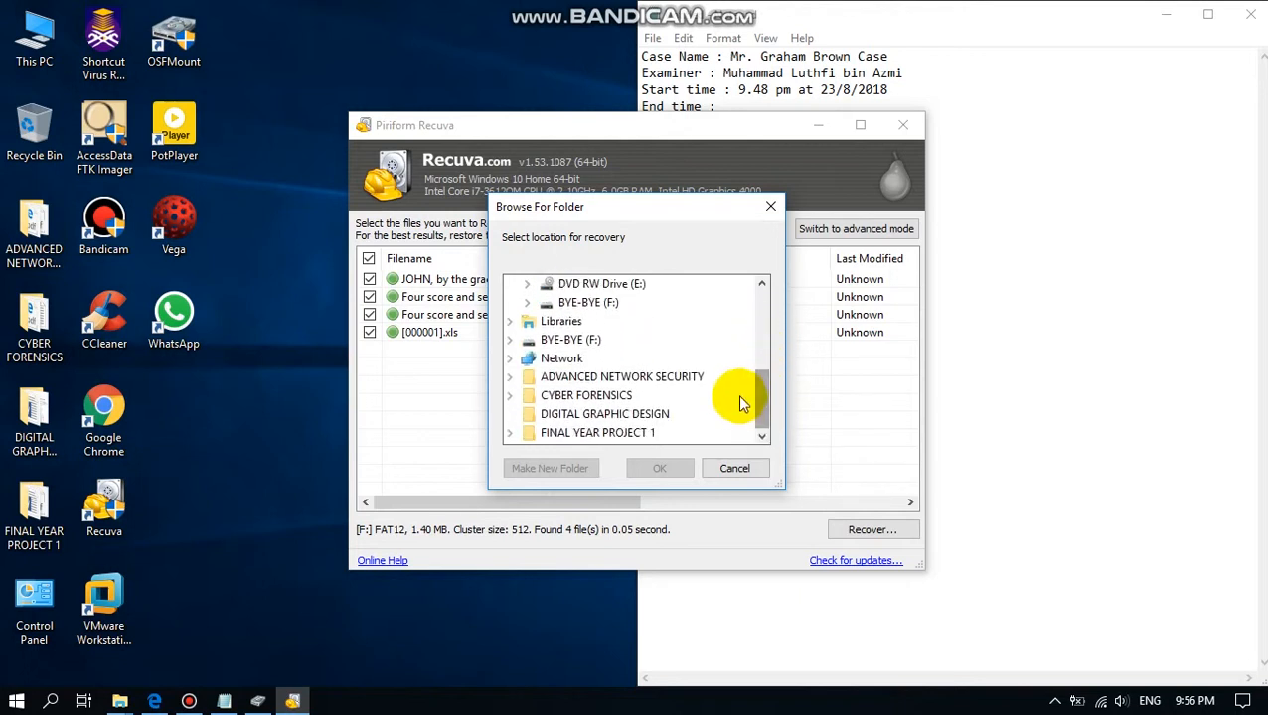
left_click_drag(759, 398, 766, 325)
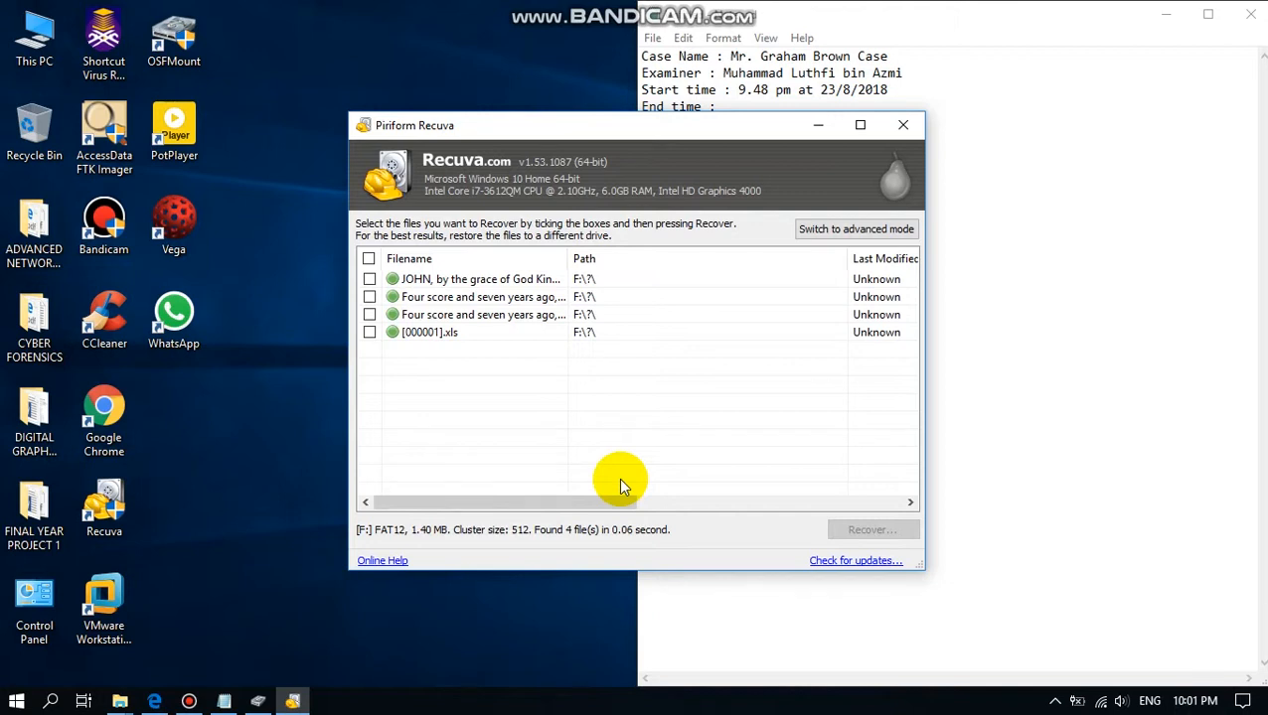
Step: Select all the files found on F:\ and recover them to Local Disk (C:)
left_click(433, 281)
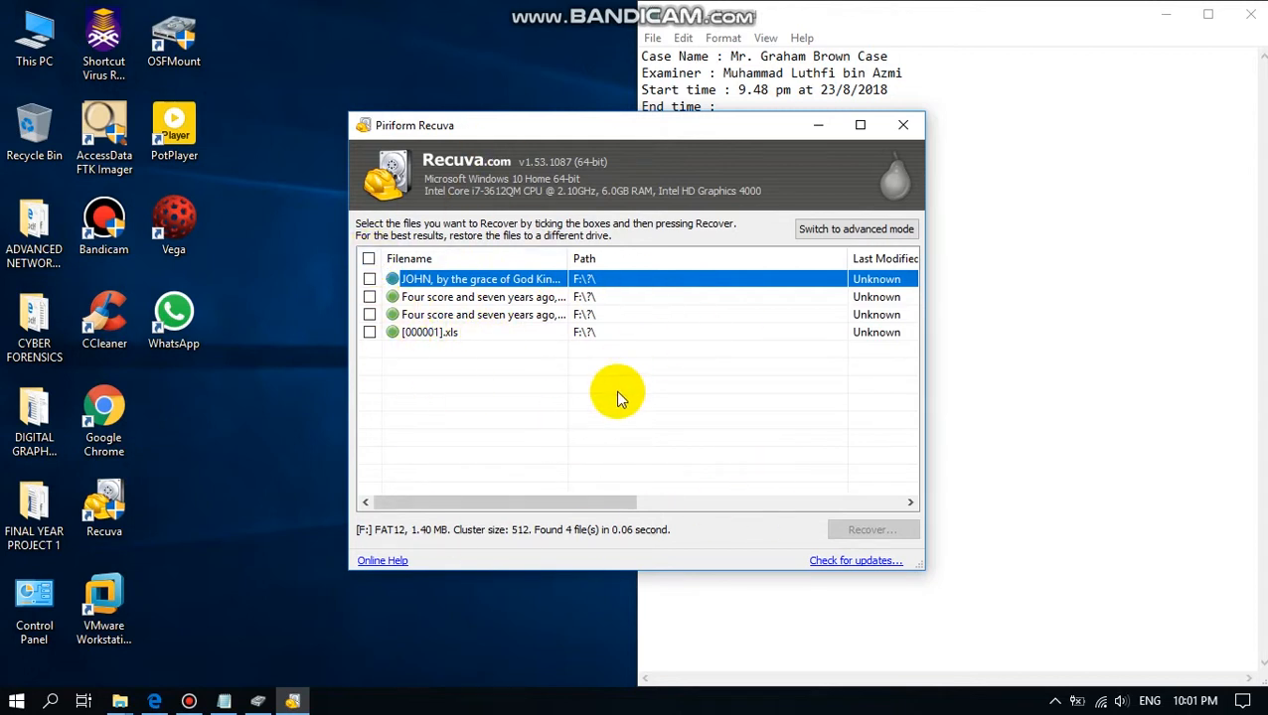
left_click(369, 260)
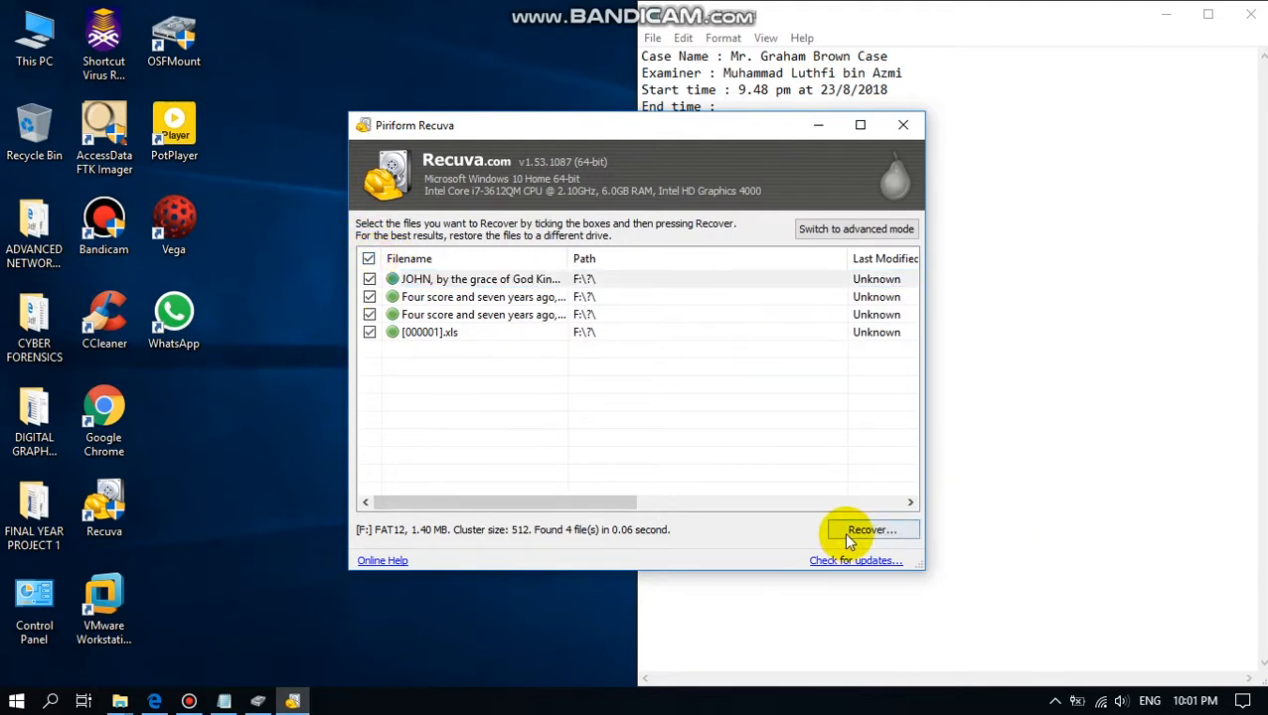
left_click(844, 530)
left_click_drag(760, 333, 778, 370)
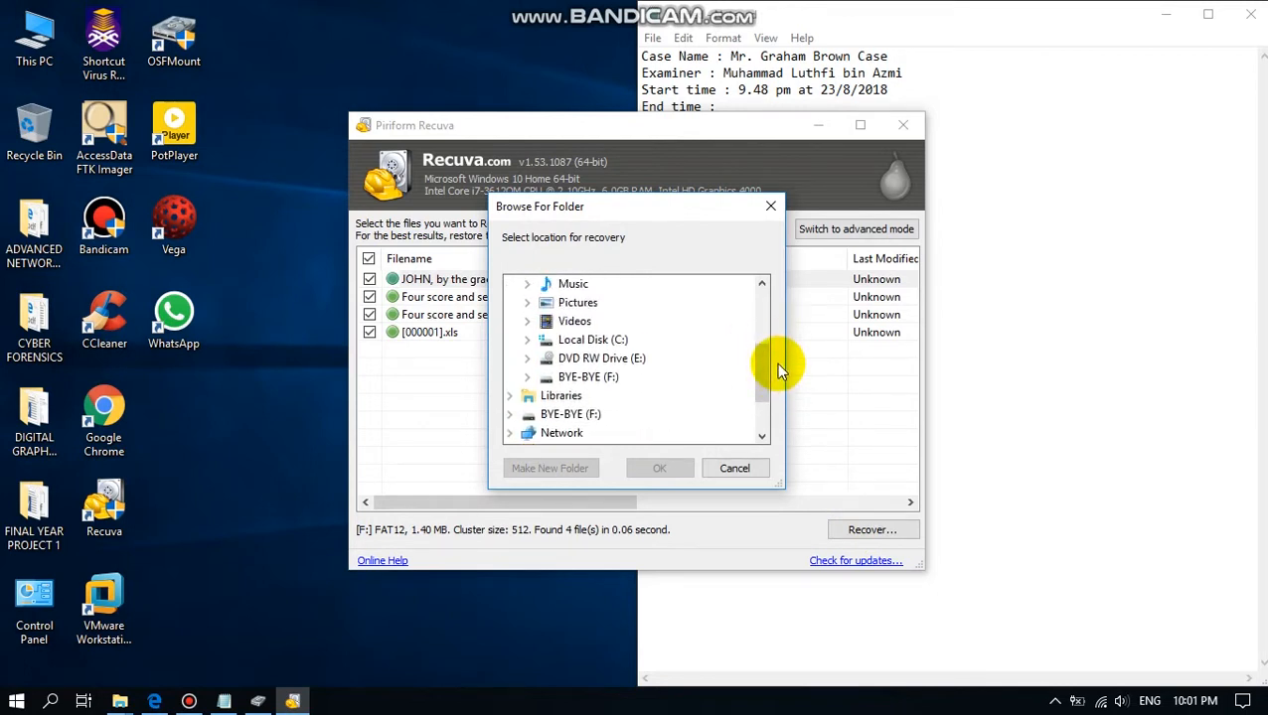
double_click(577, 342)
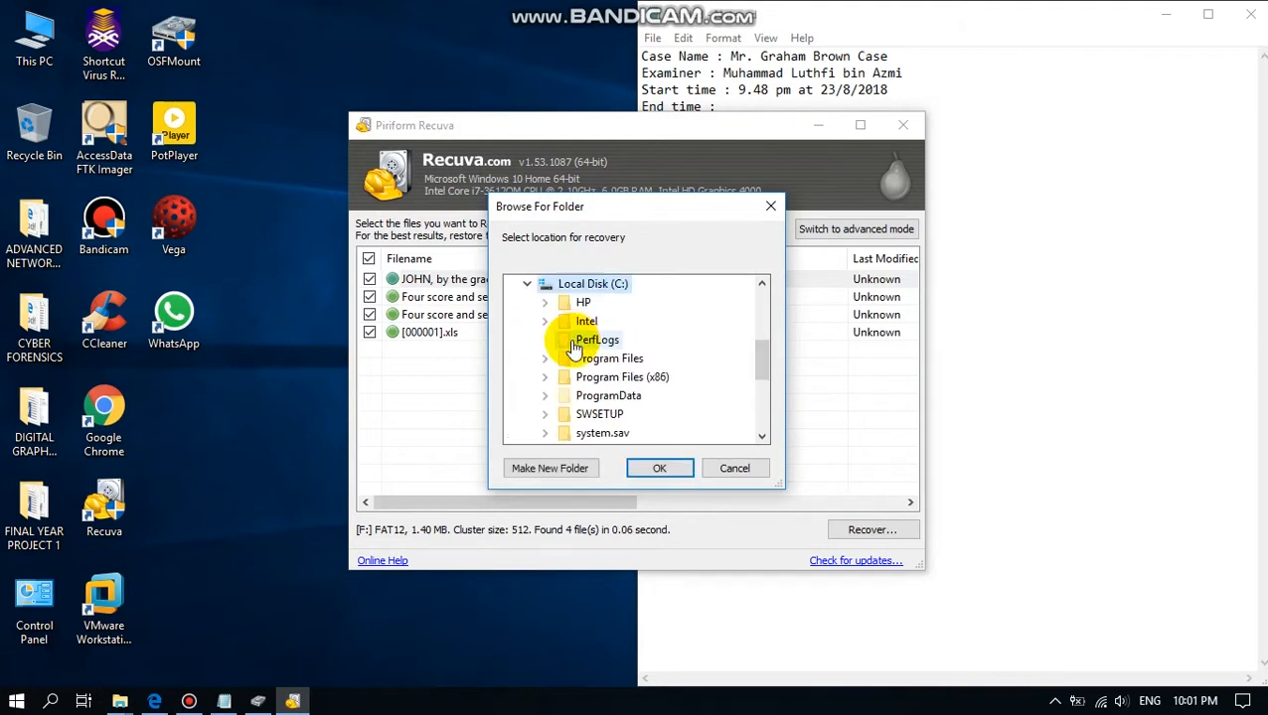
left_click(660, 471)
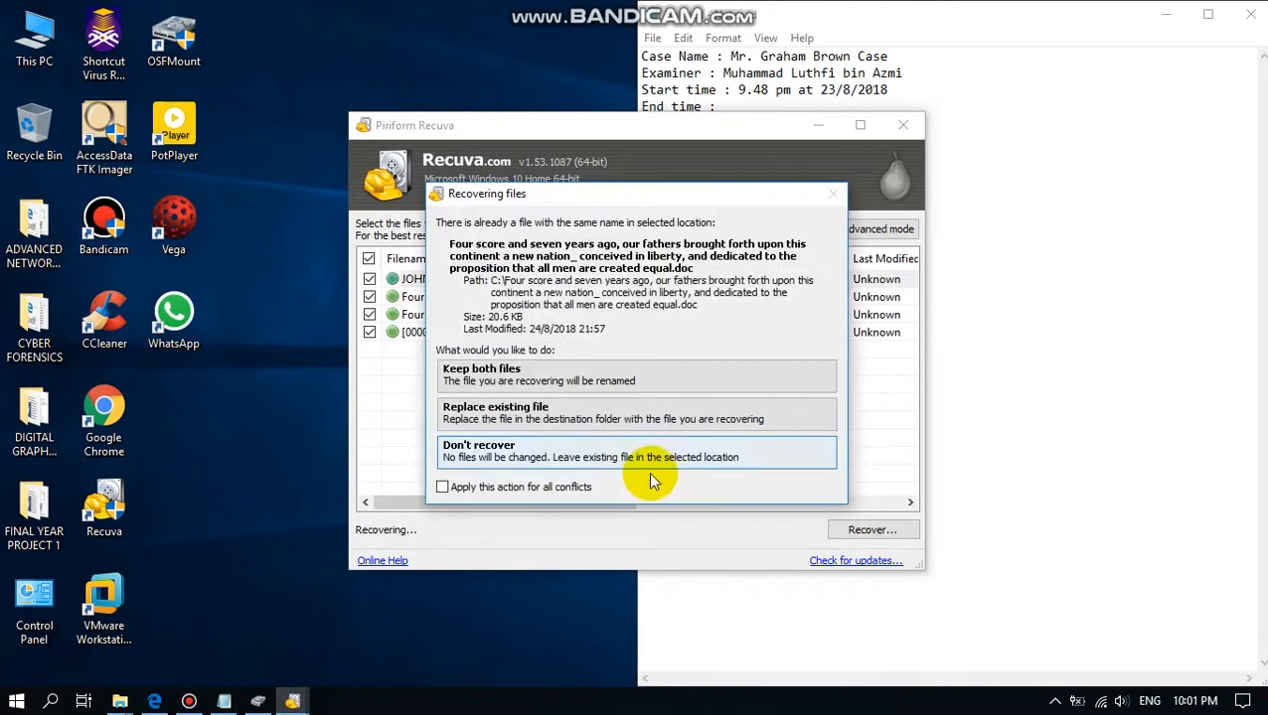
Step: Replace the existing files in the destination for all conflicts and dismiss the recovery summary
left_click(441, 489)
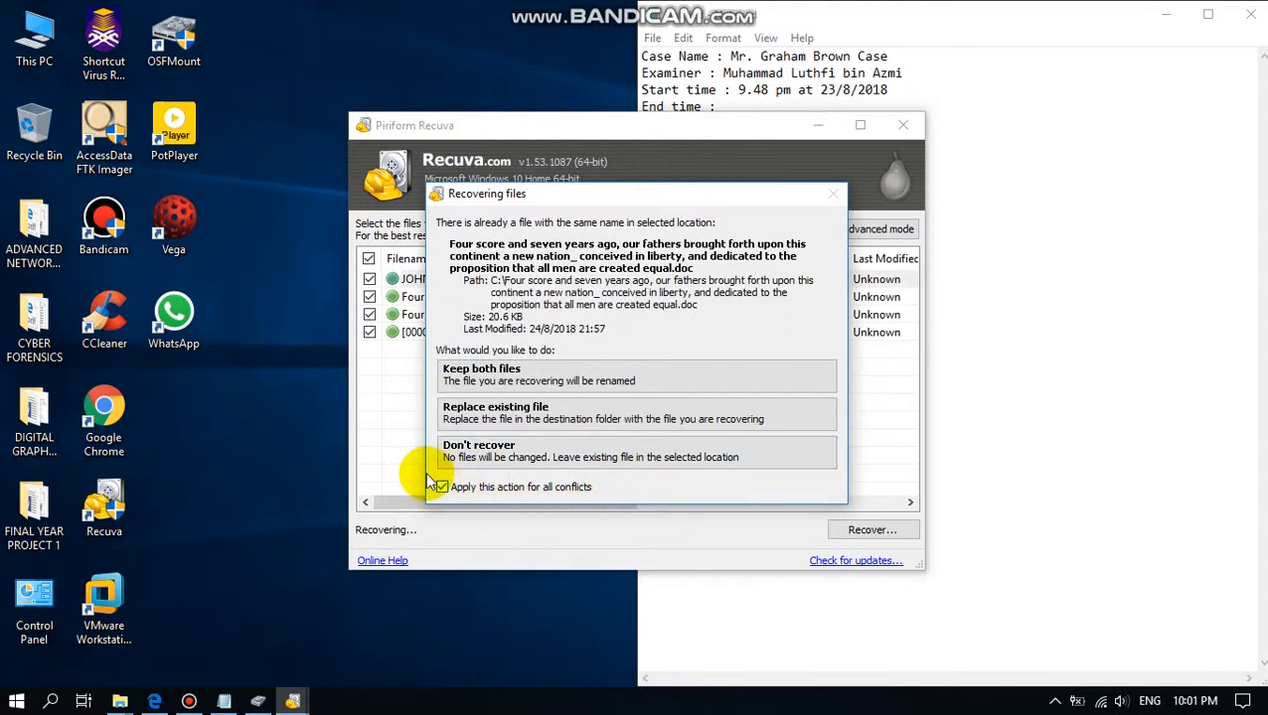
left_click(527, 419)
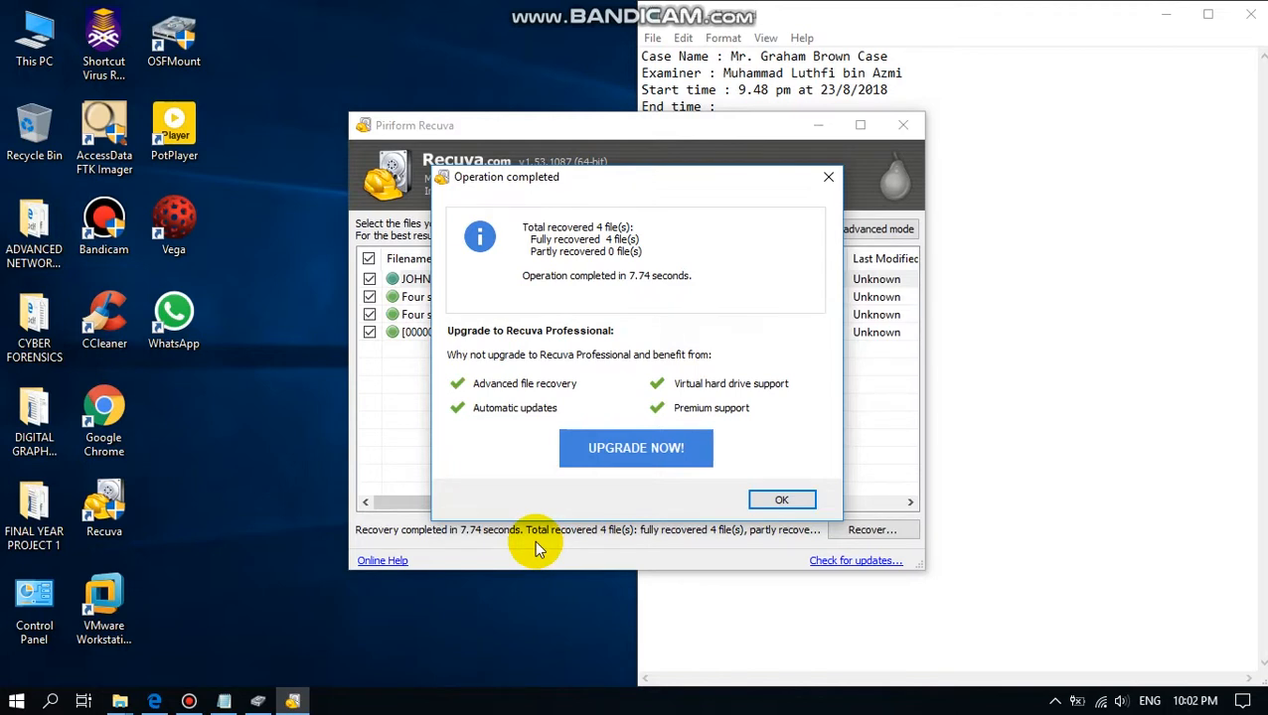
left_click(780, 500)
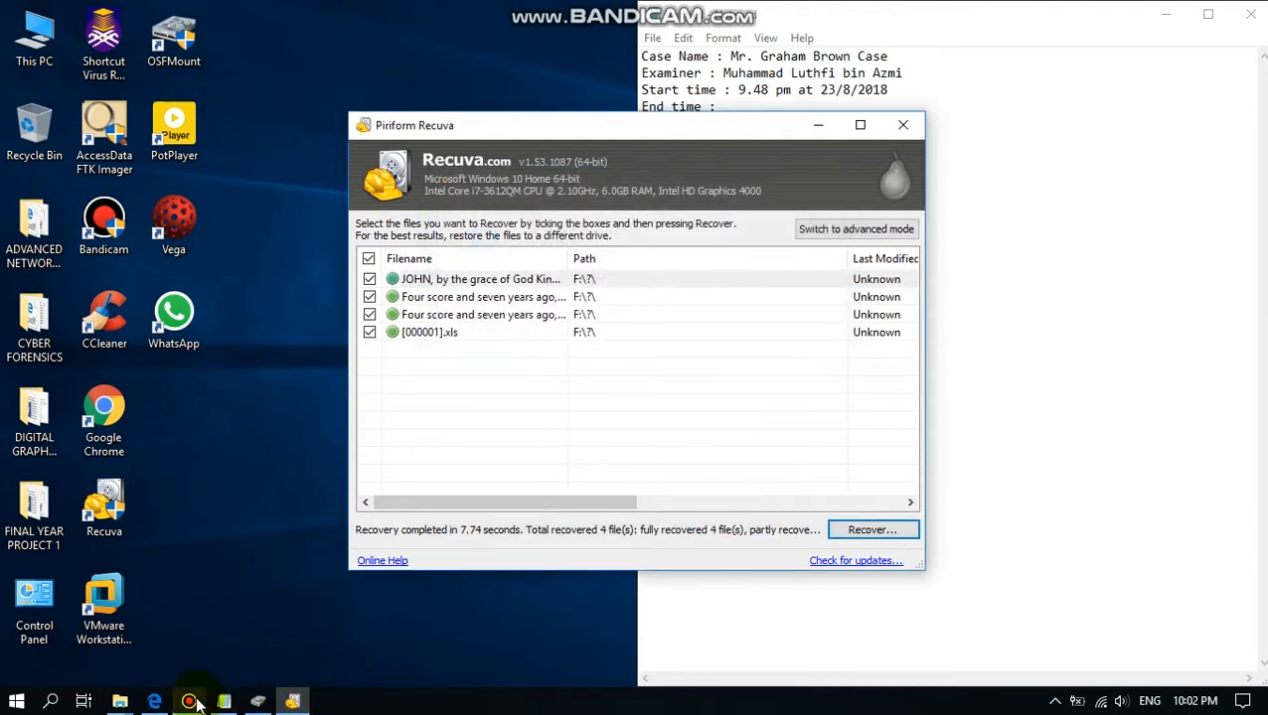
Step: Minimize Recuva, open Local Disk (C:) from This PC, and widen the Name column to inspect the recovered files
left_click(197, 703)
left_click(193, 703)
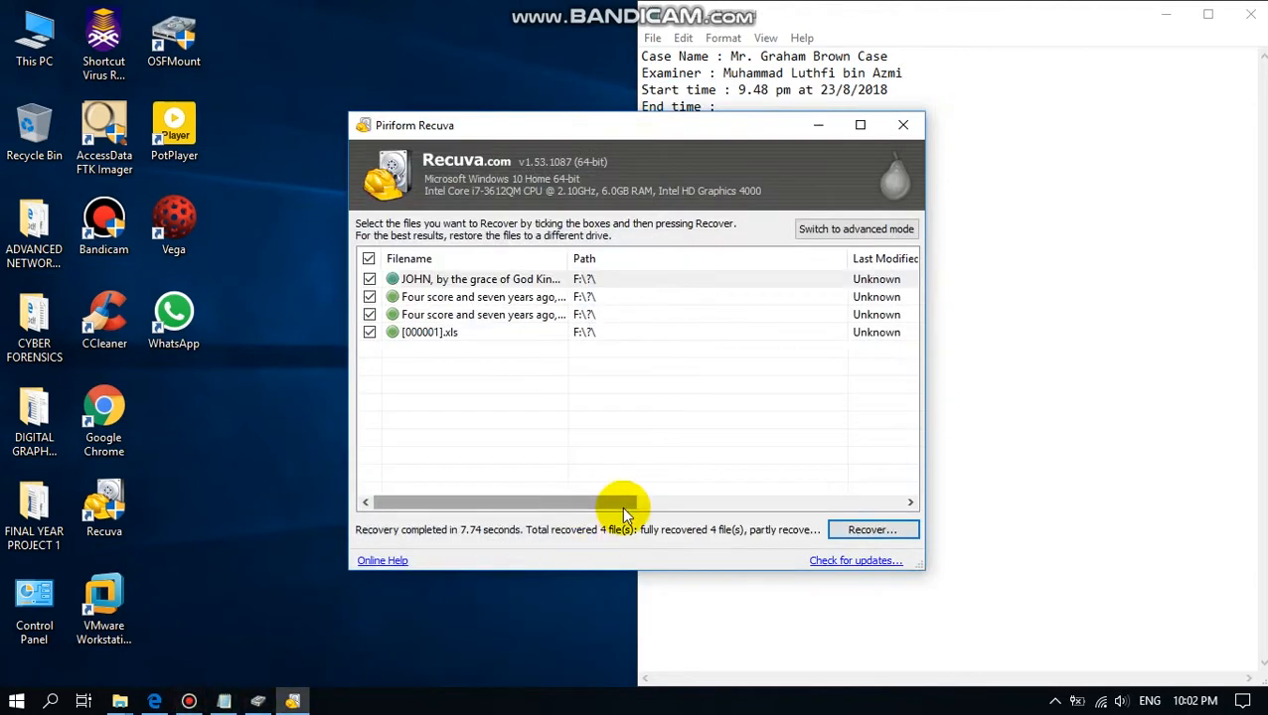
left_click(818, 128)
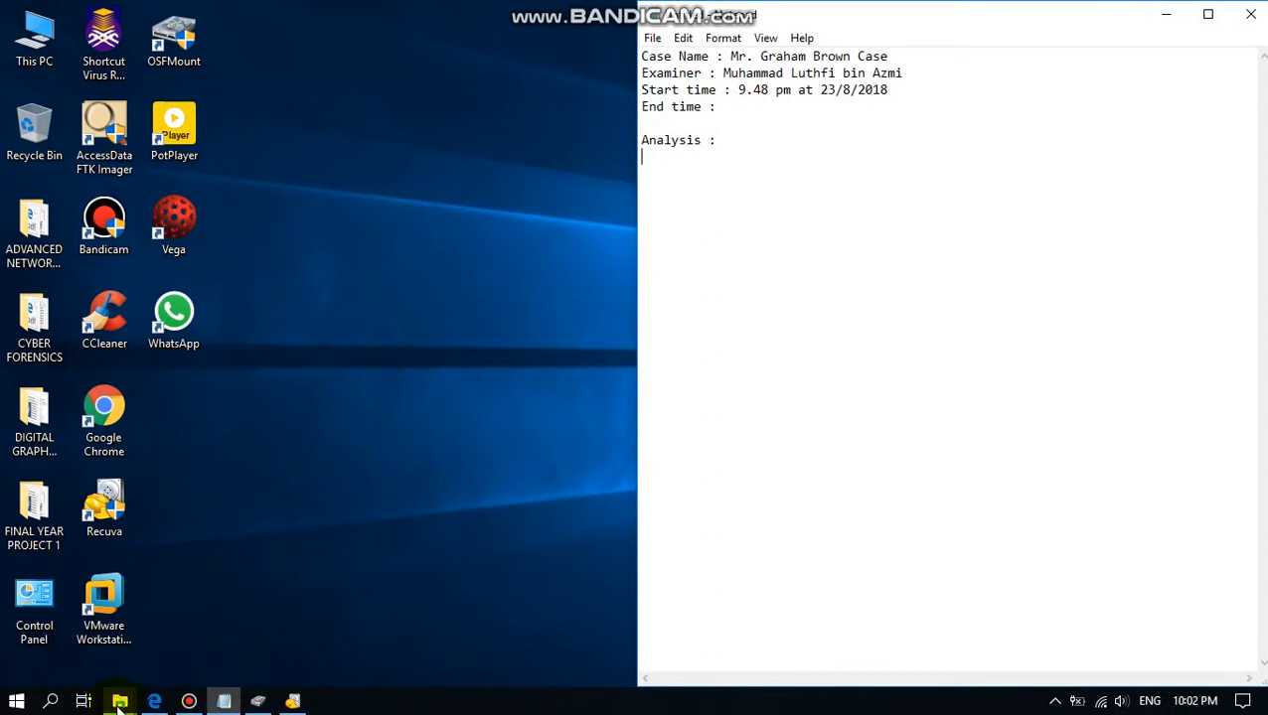
left_click(28, 40)
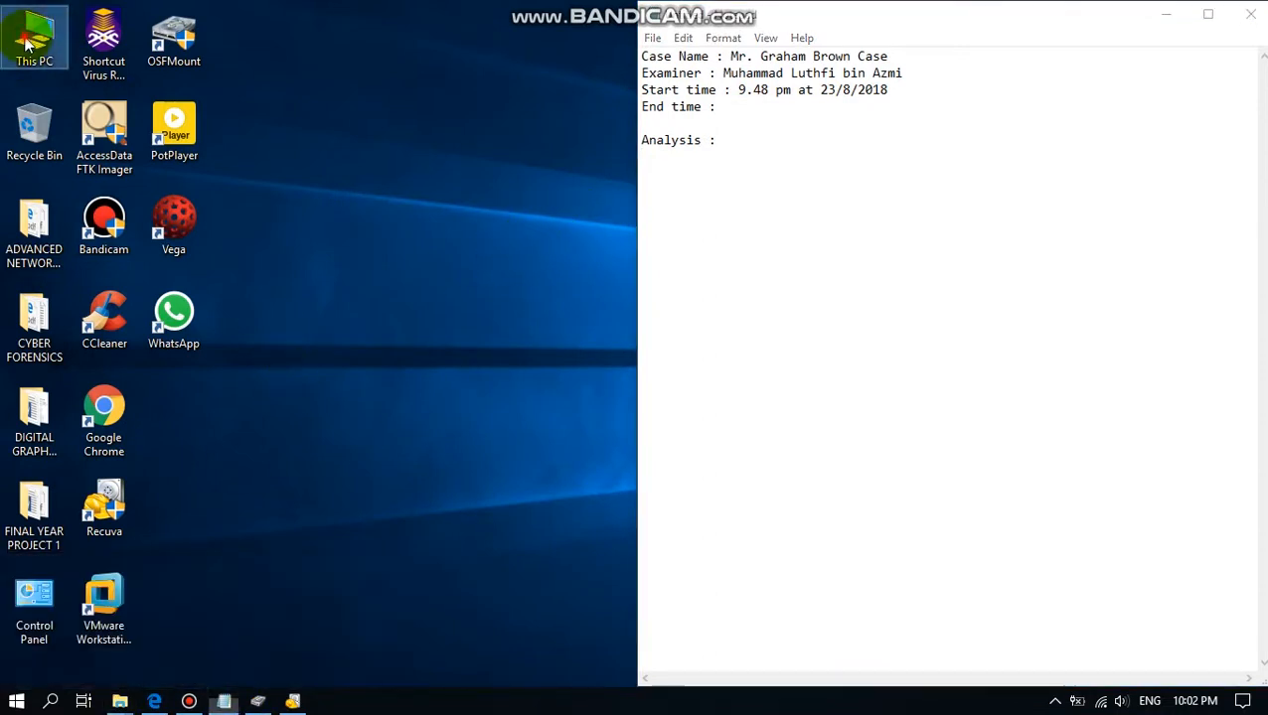
double_click(28, 40)
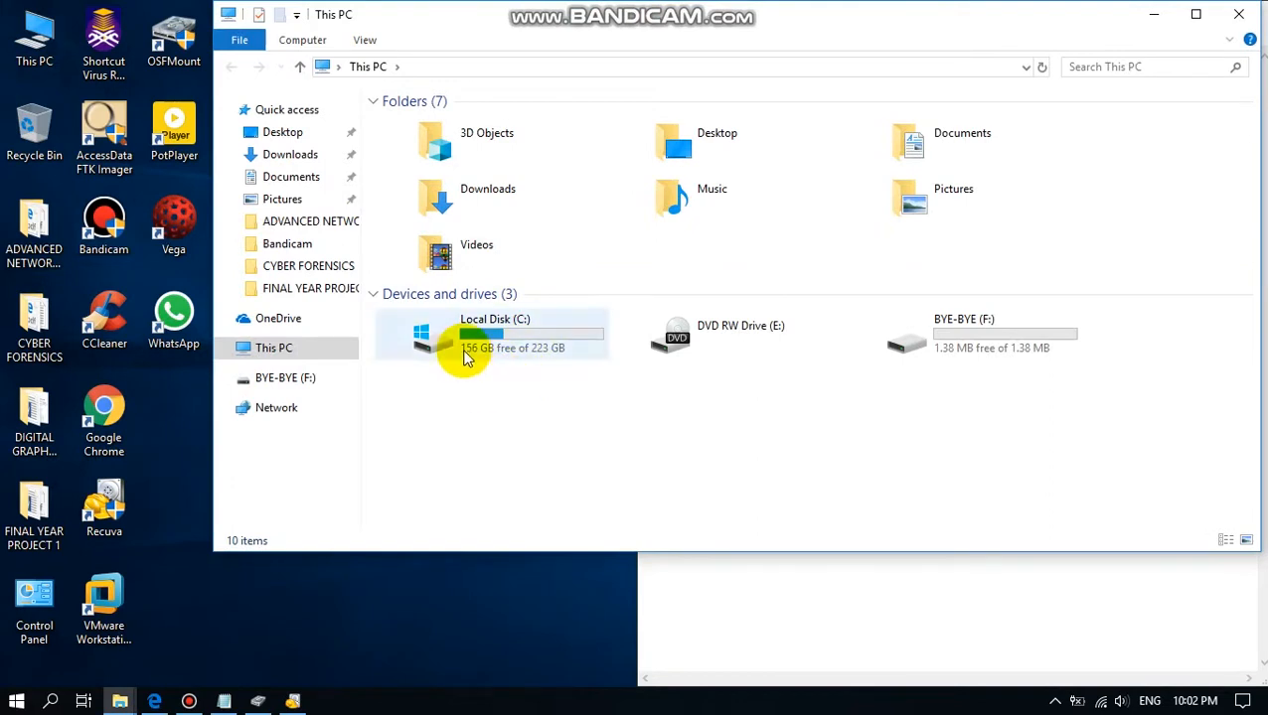
double_click(455, 355)
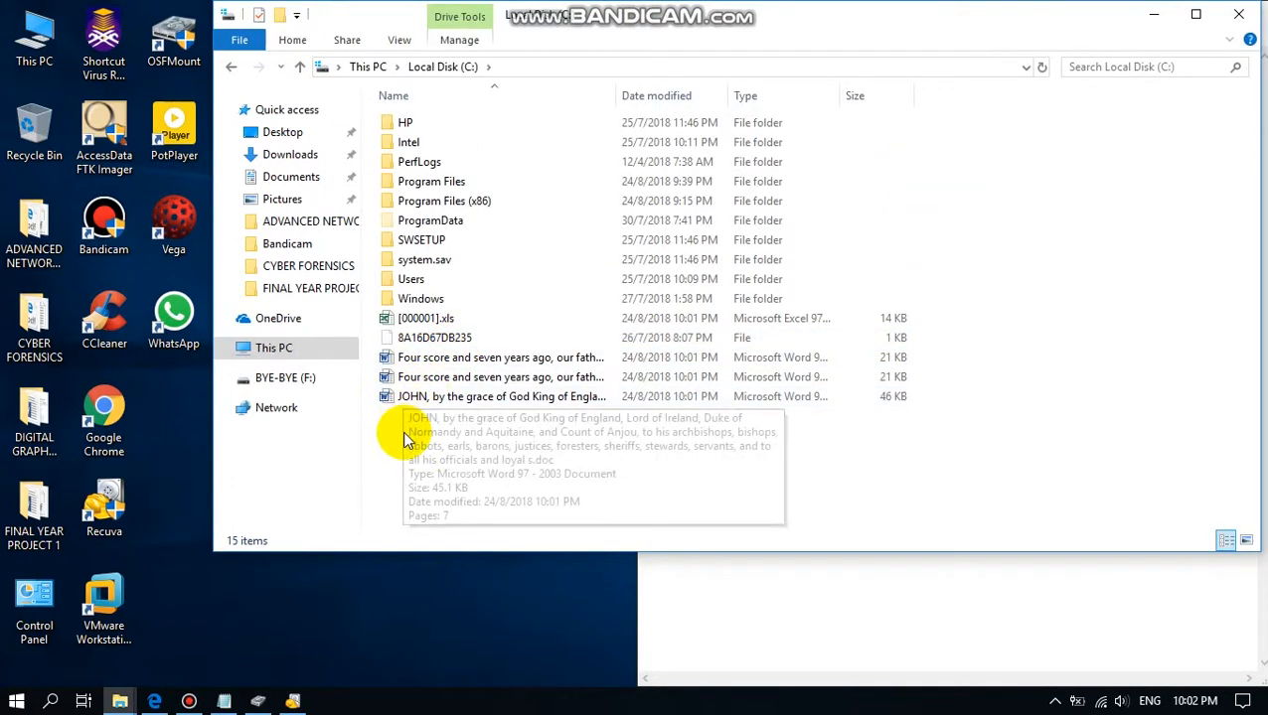
mouse_move(616, 97)
left_mouse_down()
mouse_move(669, 95)
mouse_move(634, 95)
left_mouse_up()
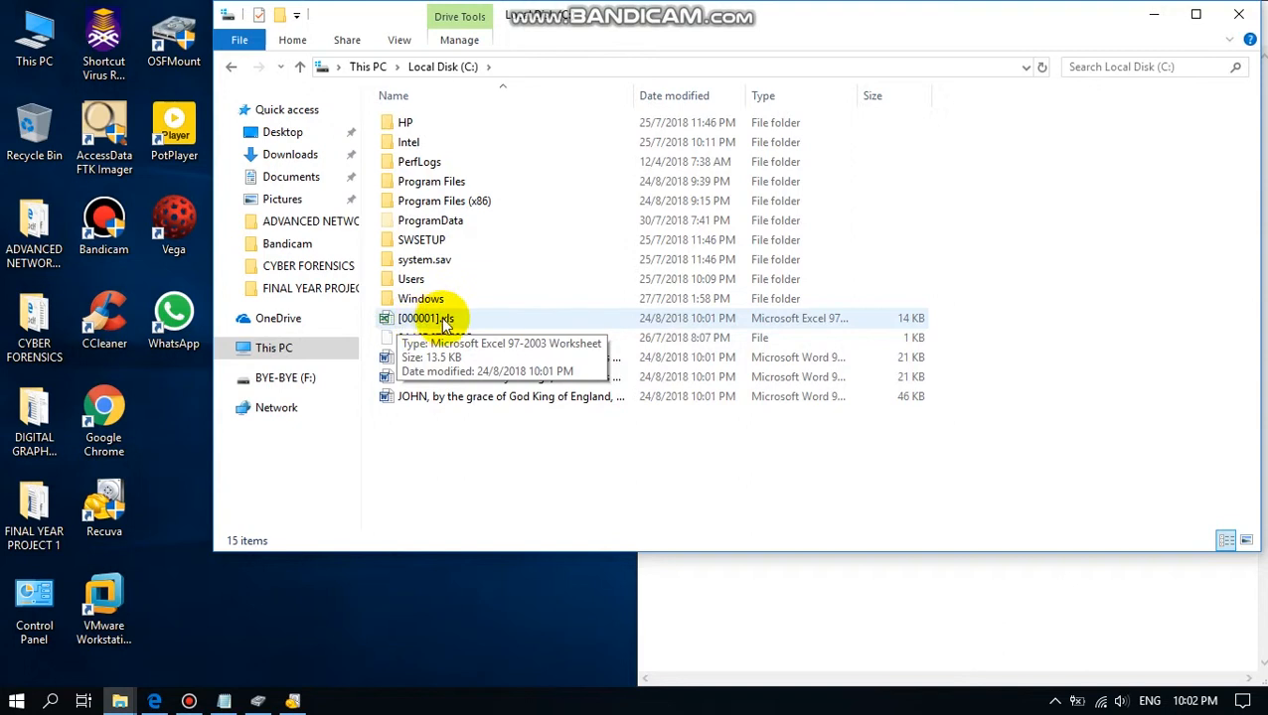
Step: Open the recovered Word document beginning "JOHN, by the grace of God King of England" and look through its pages
double_click(430, 401)
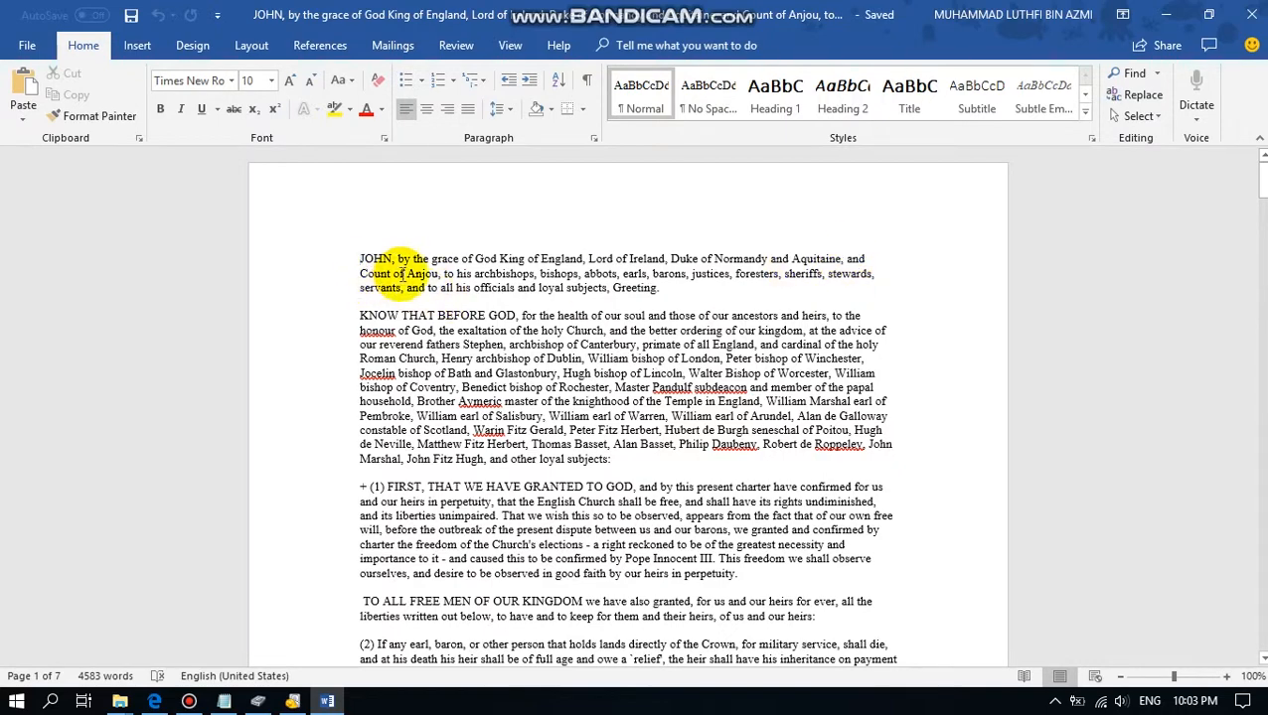
scroll(401, 274, "down", 2)
scroll(401, 274, "down", 2)
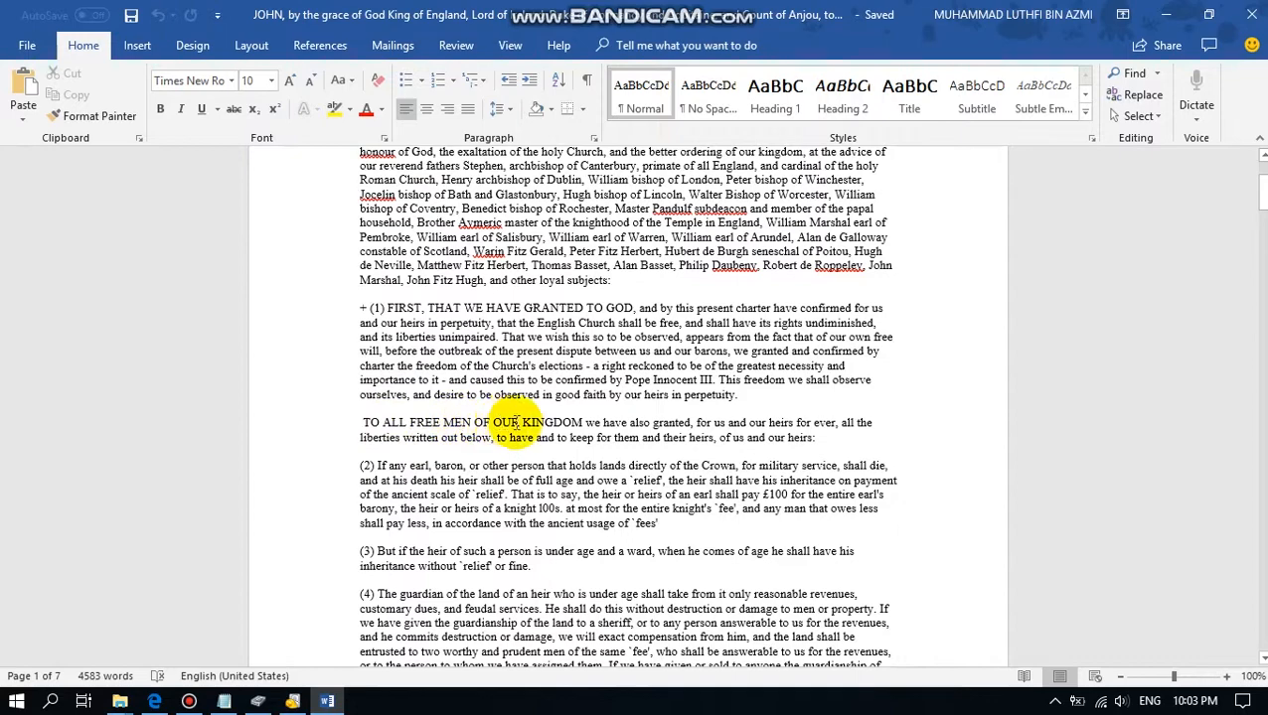
scroll(497, 377, "down", 10)
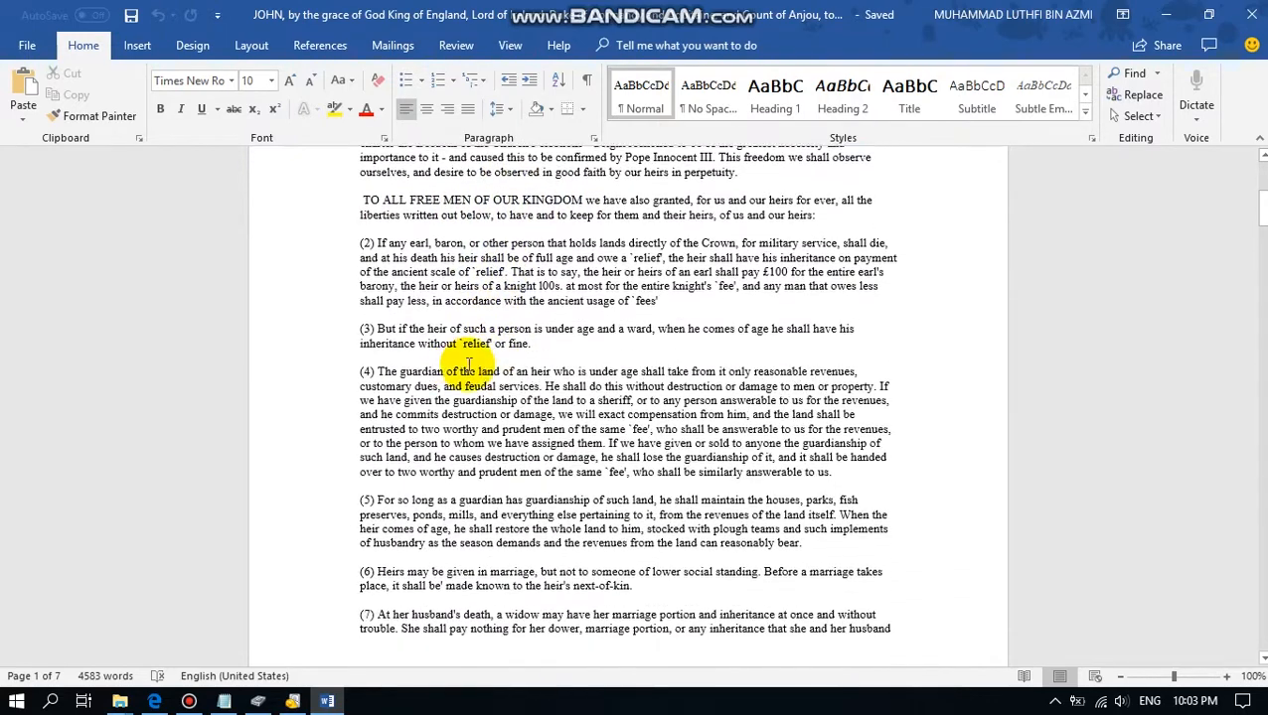
scroll(445, 364, "down", 15)
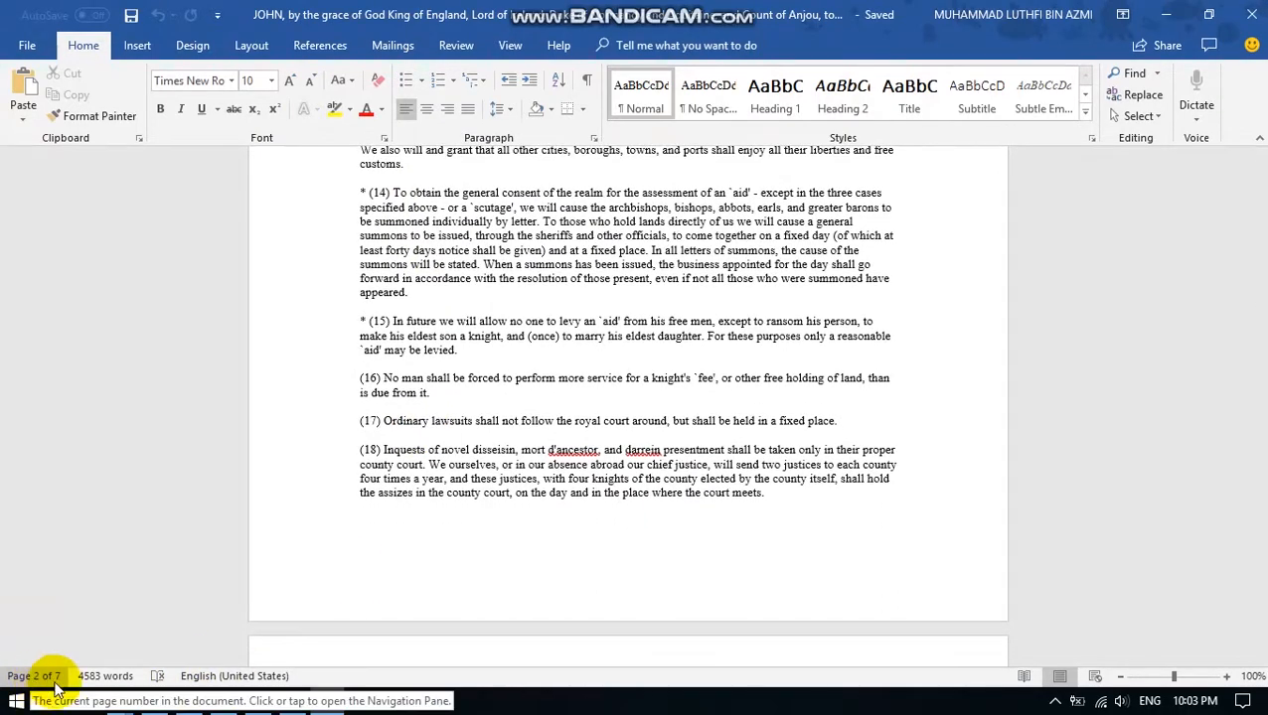
scroll(534, 380, "up", 1)
scroll(534, 380, "down", 20)
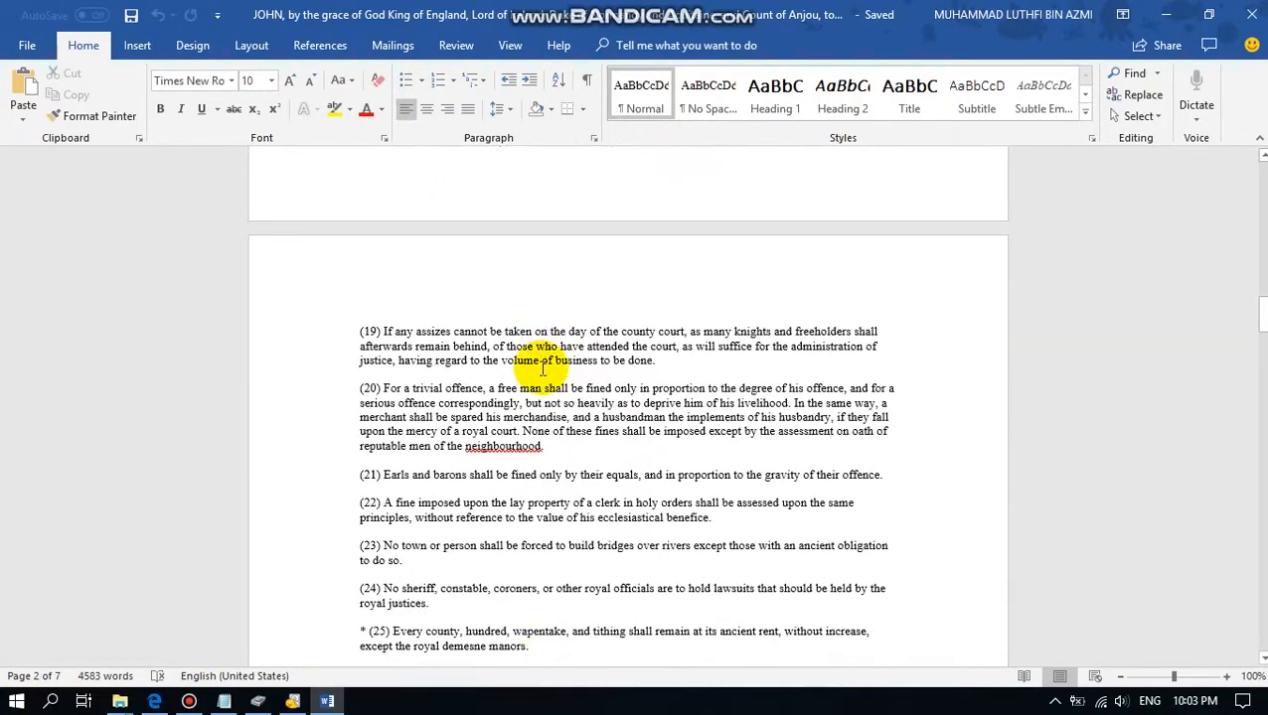
scroll(542, 368, "down", 6)
scroll(545, 368, "down", 15)
scroll(544, 368, "down", 12)
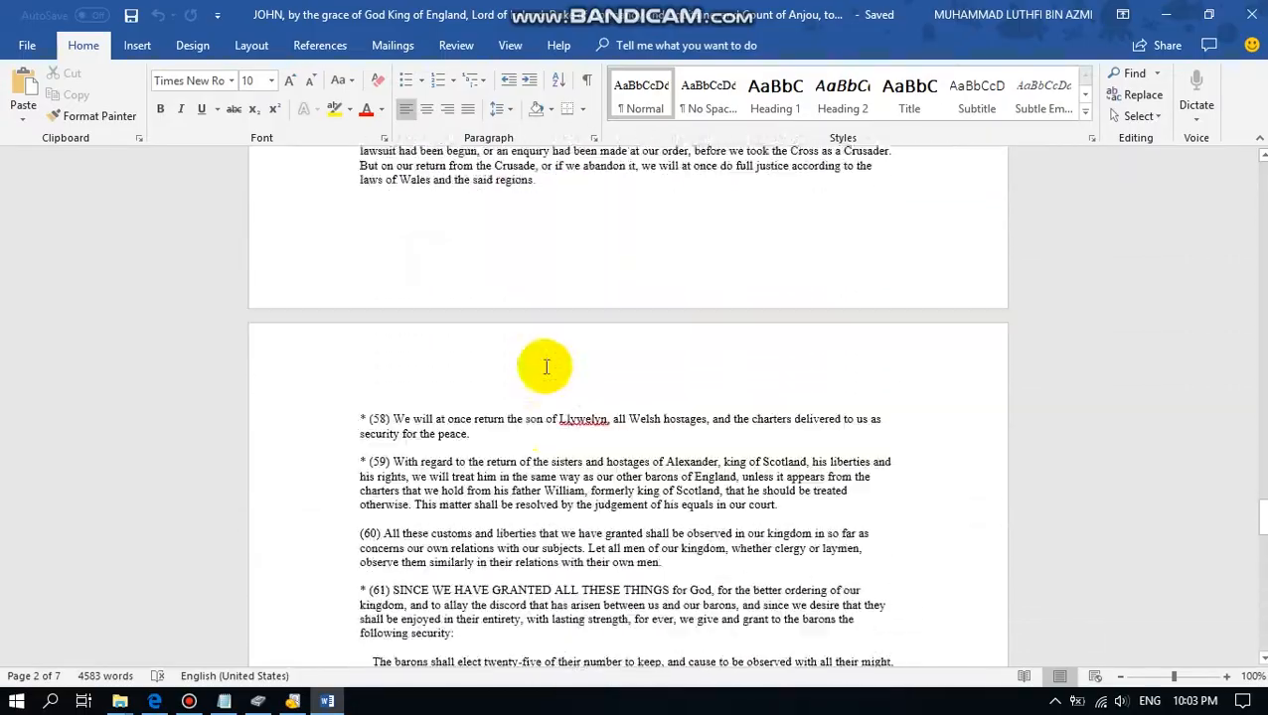
scroll(546, 368, "down", 9)
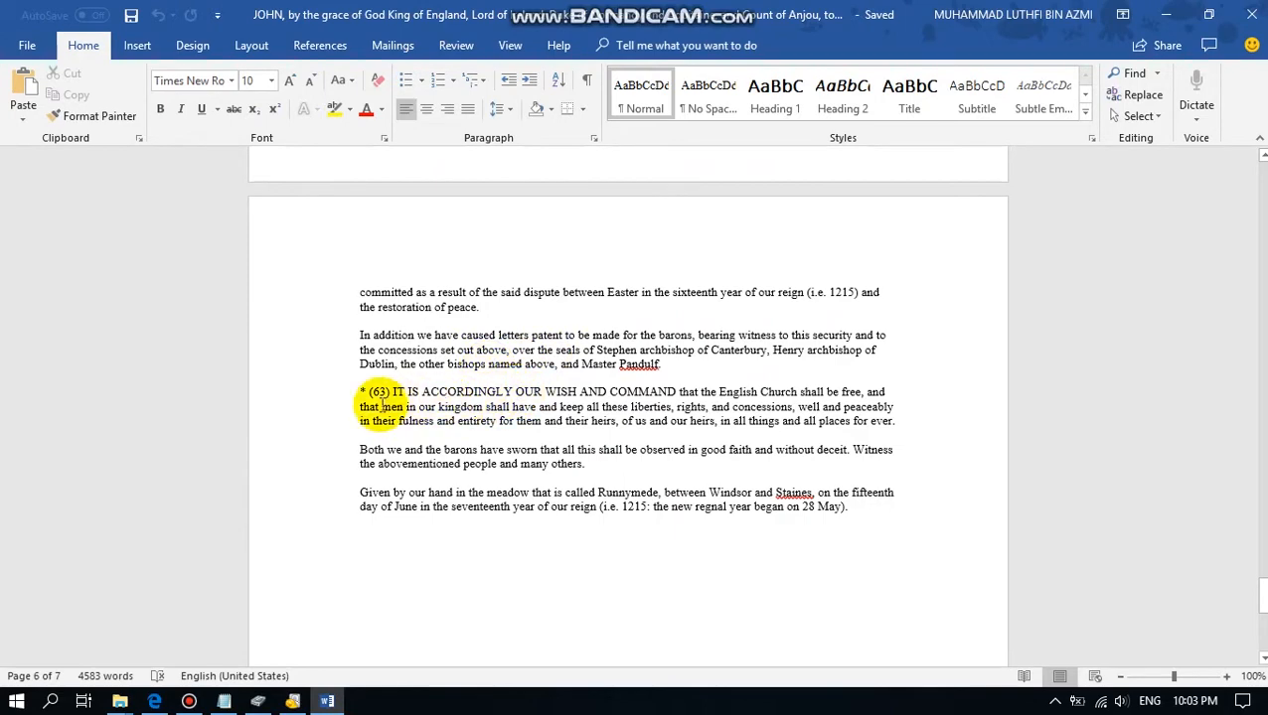
scroll(388, 401, "down", 5)
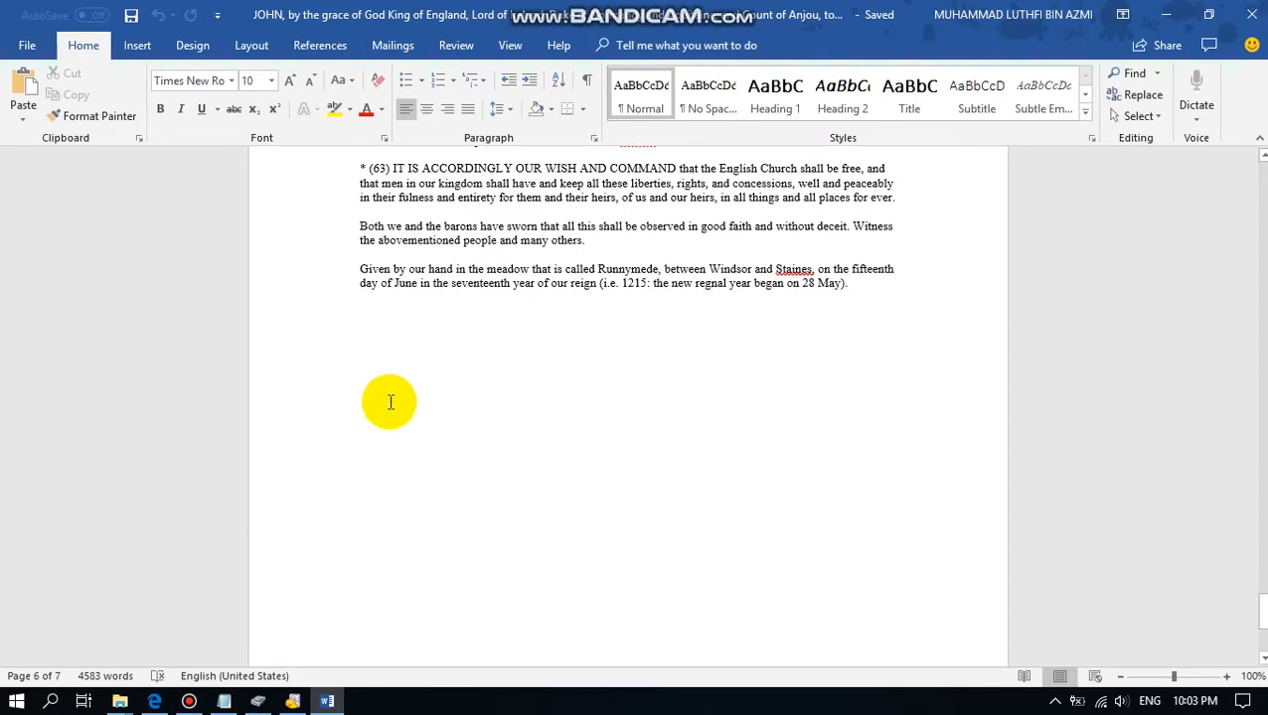
scroll(626, 407, "up", 20)
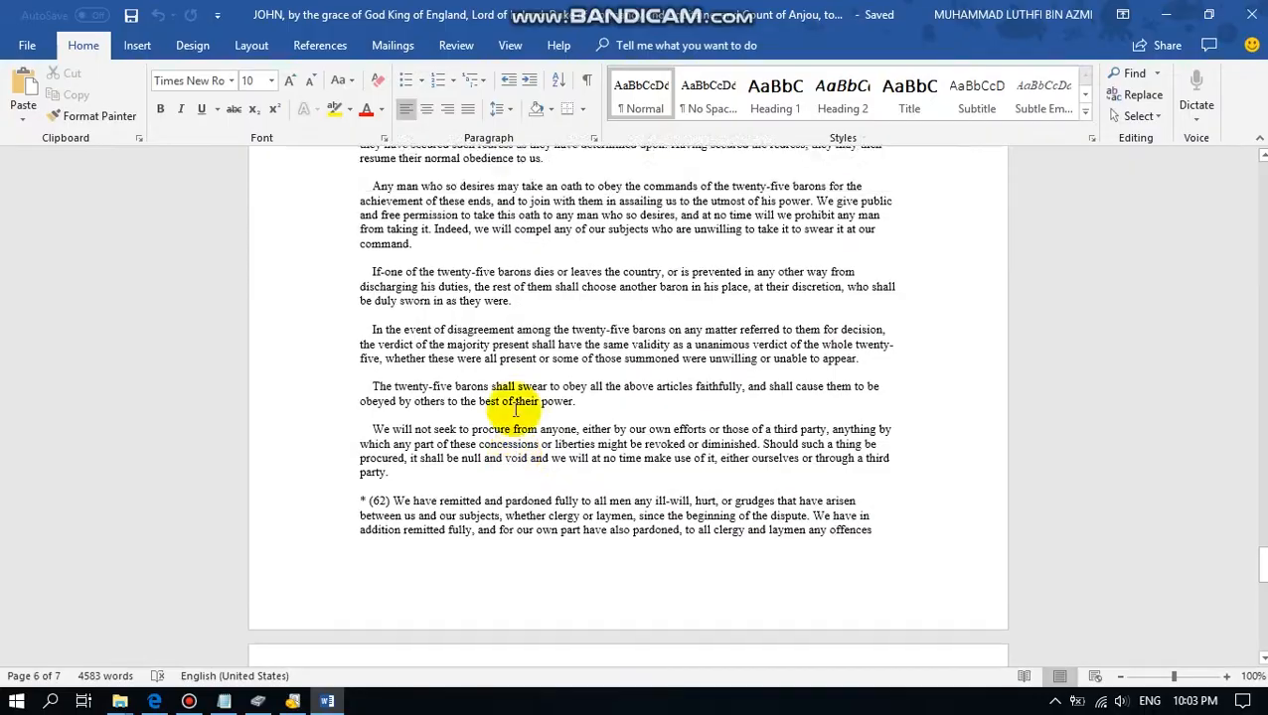
scroll(600, 411, "up", 6)
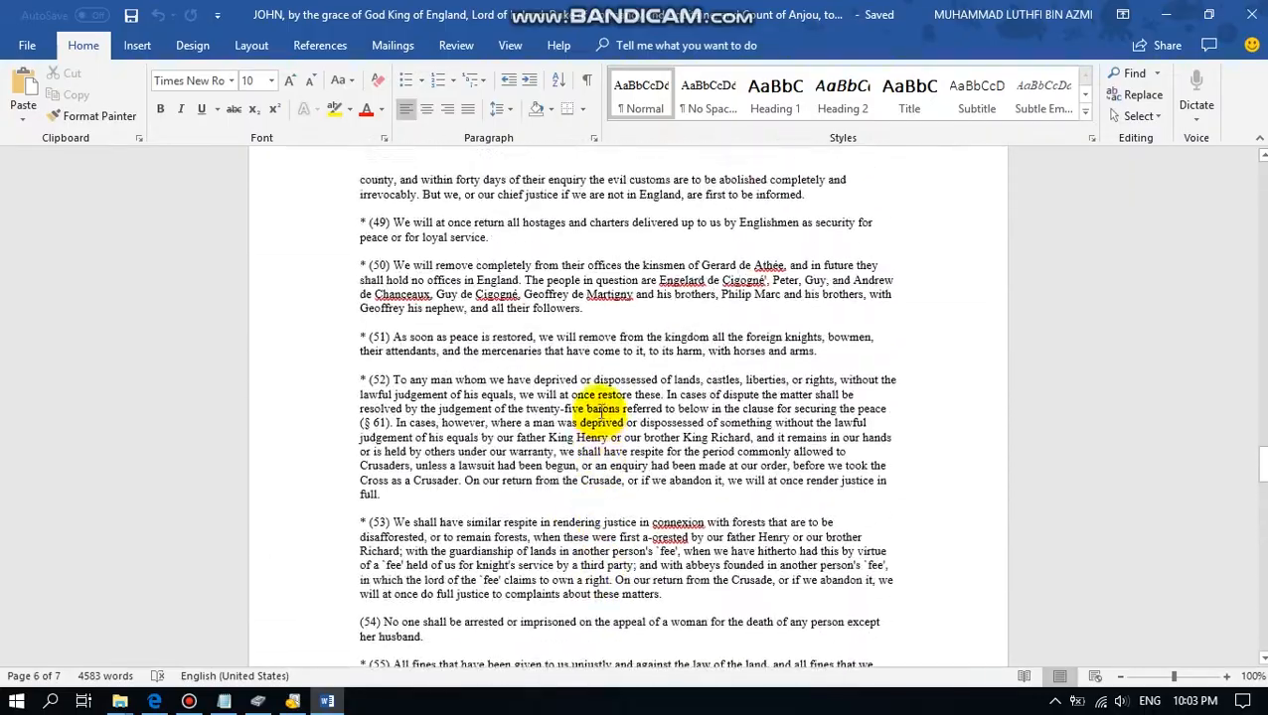
Step: Skim back through the "JOHN, by the grace of God King of England" document to its first page and close it
scroll(600, 411, "up", 6)
scroll(601, 412, "up", 20)
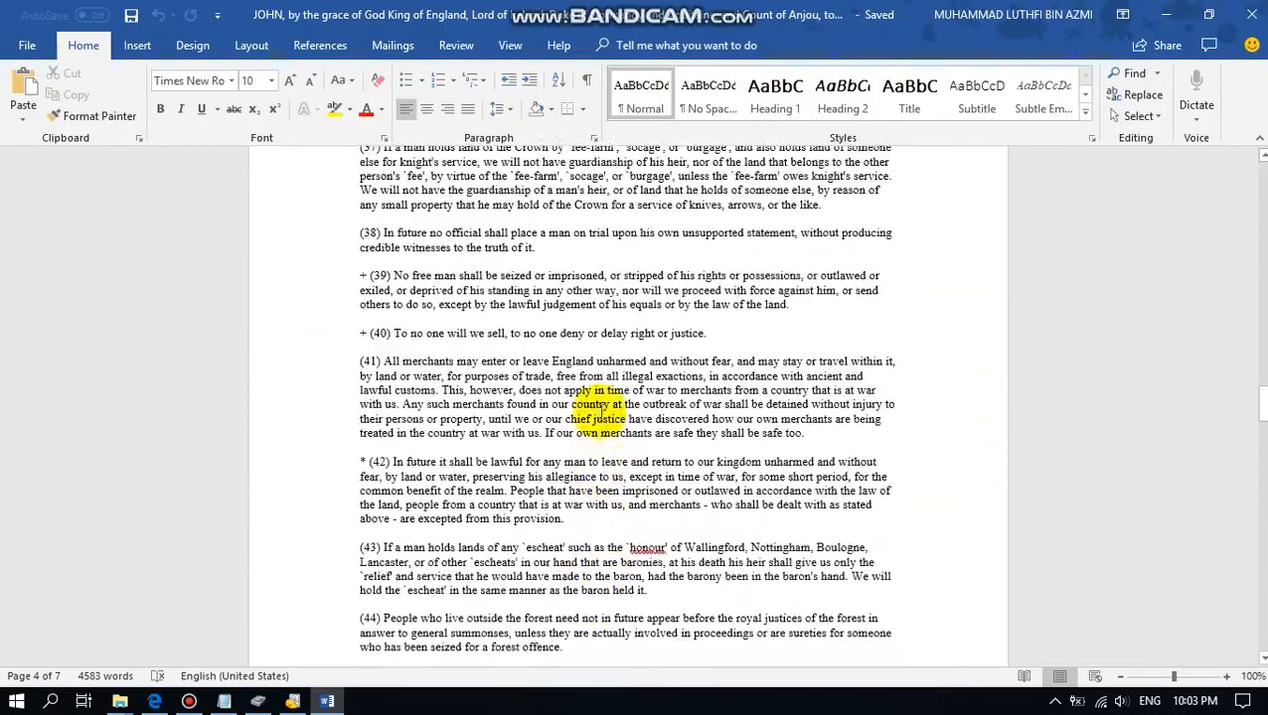
scroll(601, 411, "up", 20)
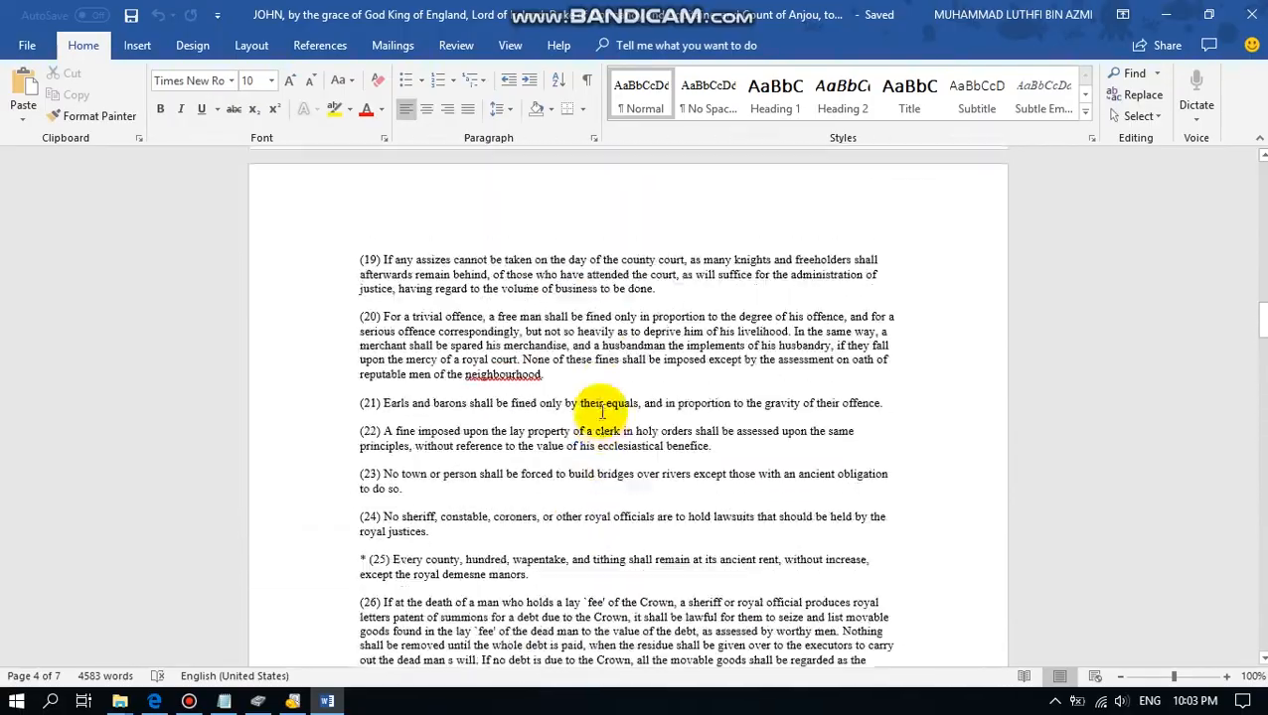
scroll(604, 408, "up", 20)
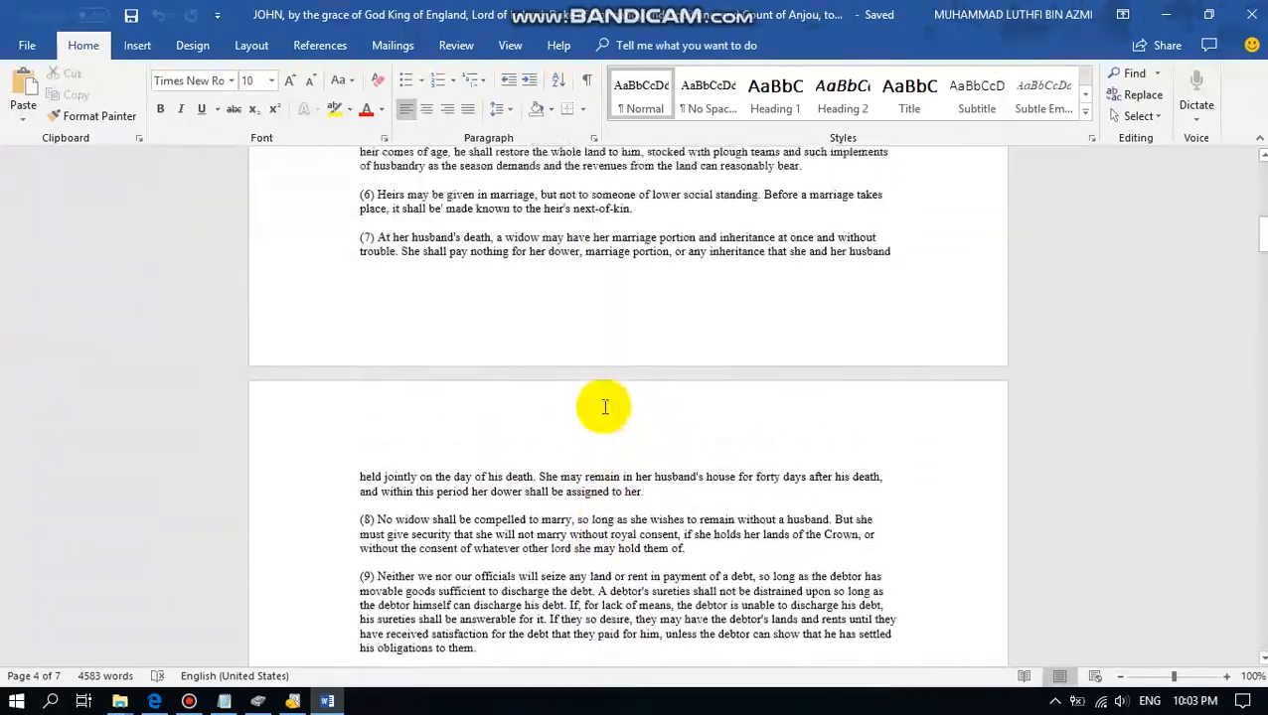
scroll(605, 407, "up", 2)
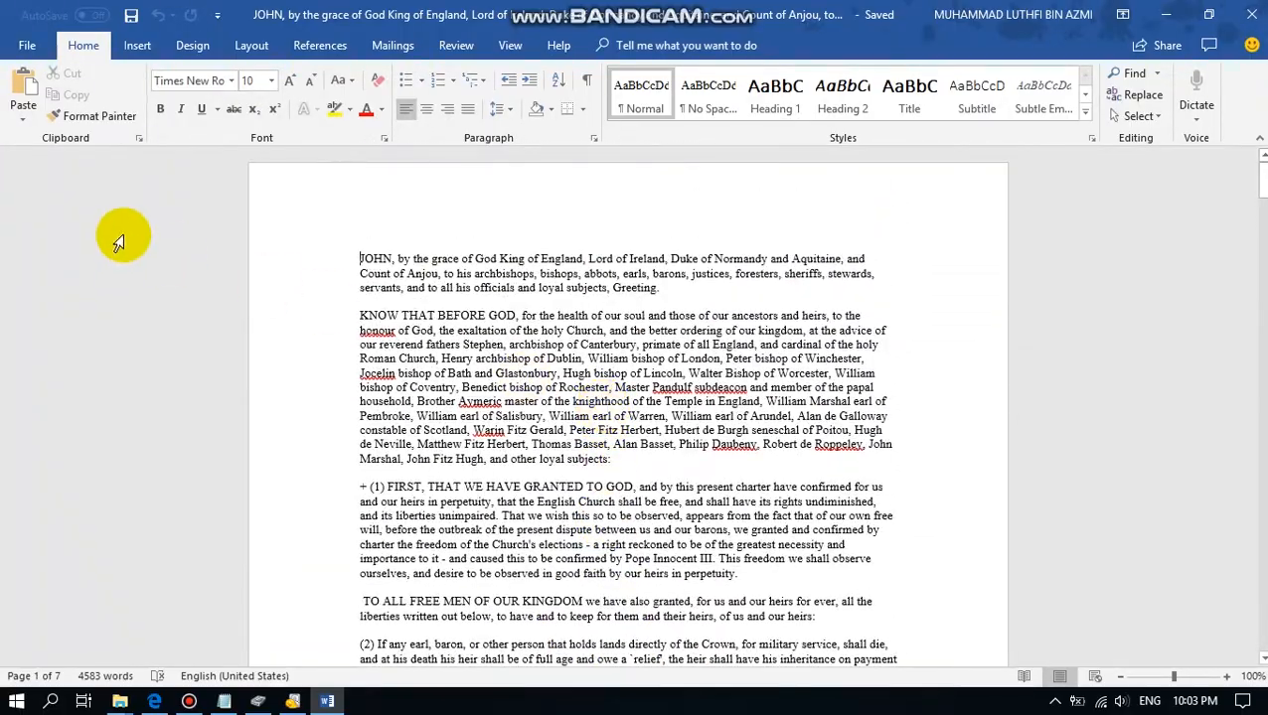
left_click(1254, 12)
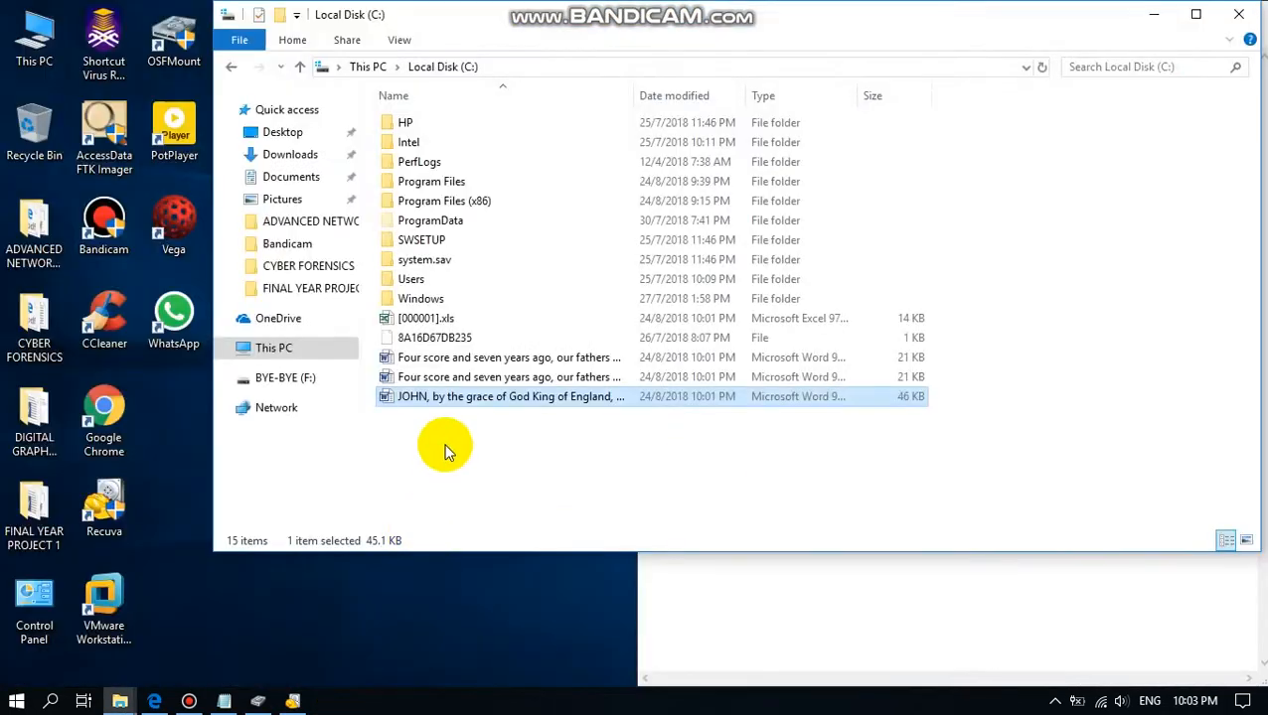
Step: Open the second recovered "Four score and seven years ago" document, read through its text and close it
left_click(412, 381)
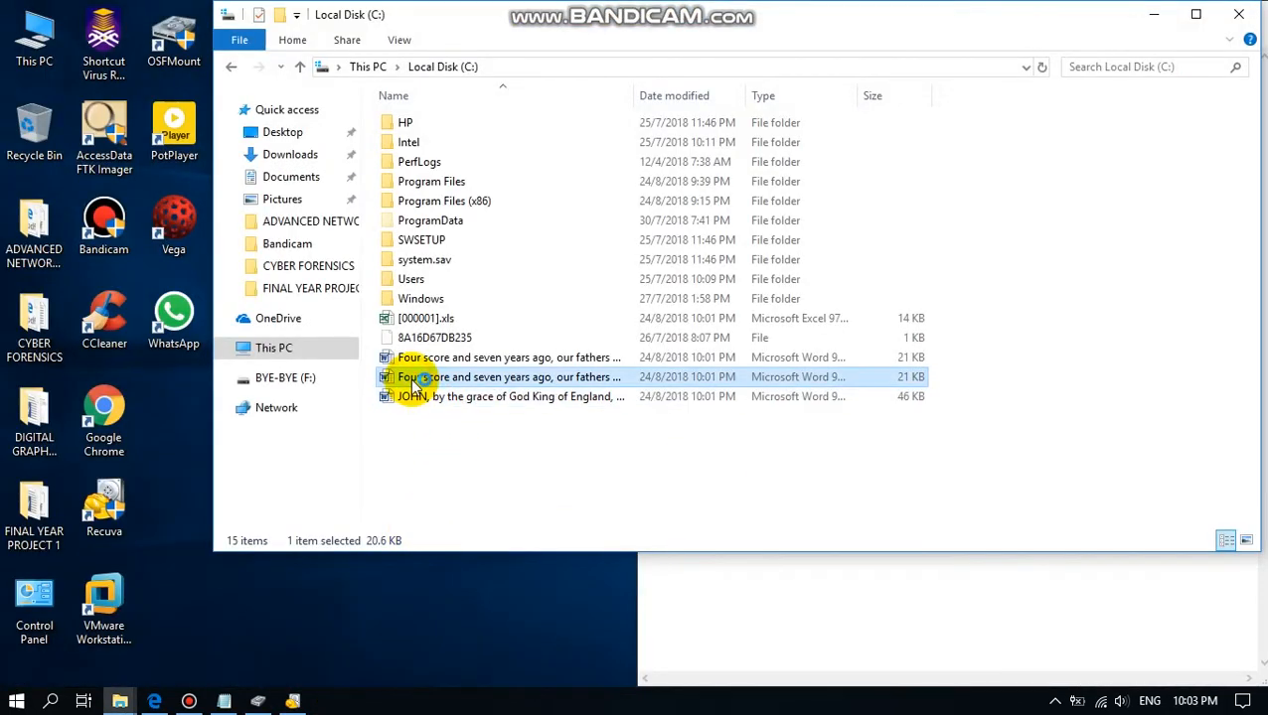
double_click(412, 381)
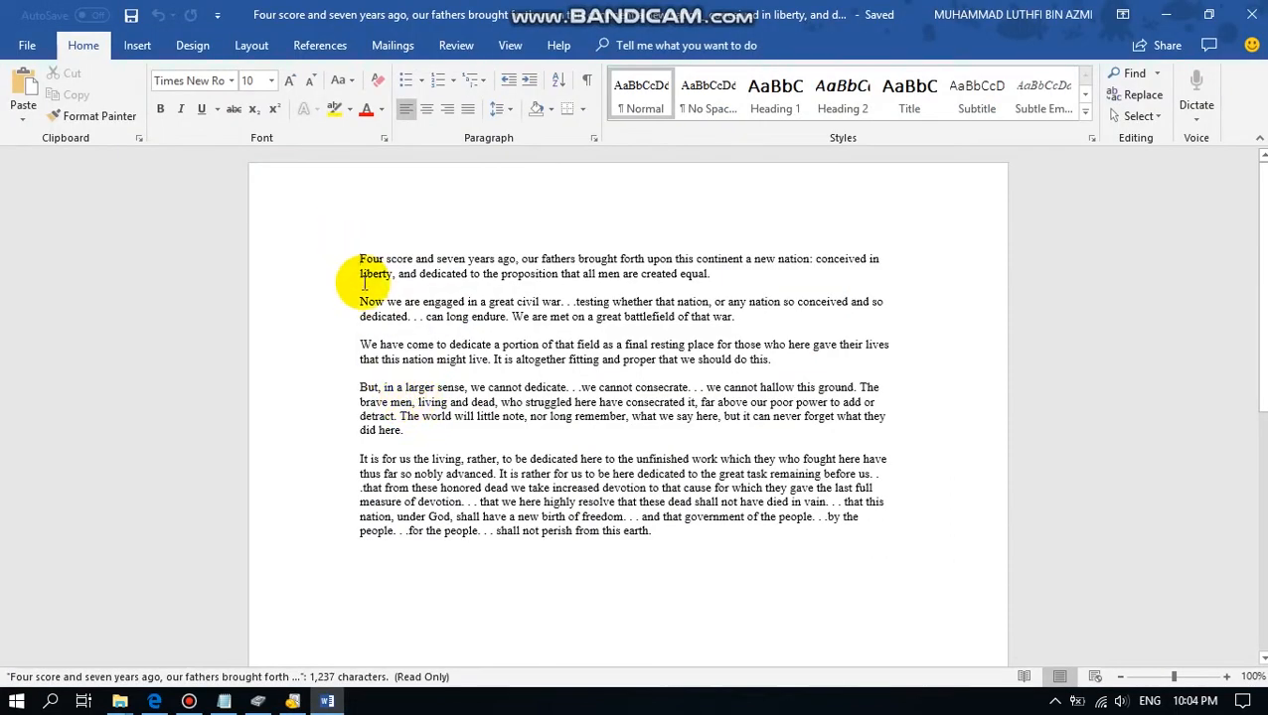
left_click_drag(359, 259, 722, 281)
left_click(714, 275)
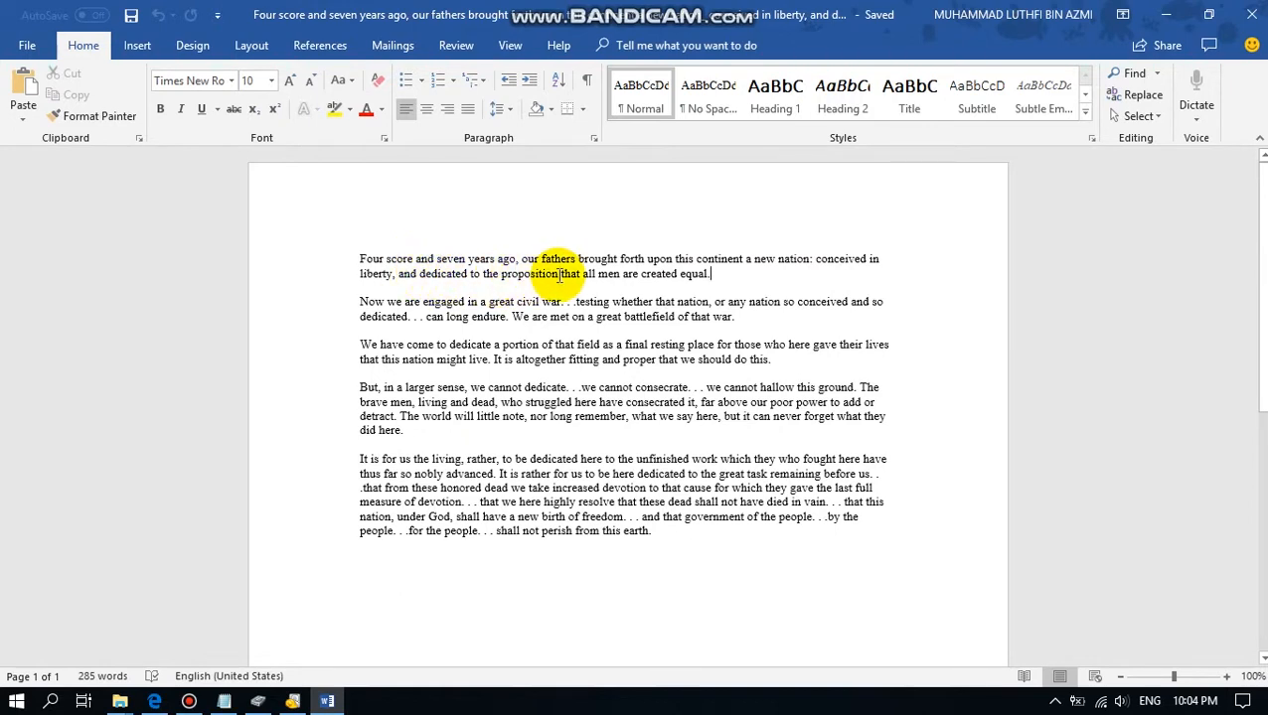
scroll(650, 266, "down", 7)
scroll(490, 566, "down", 3)
scroll(507, 536, "up", 10)
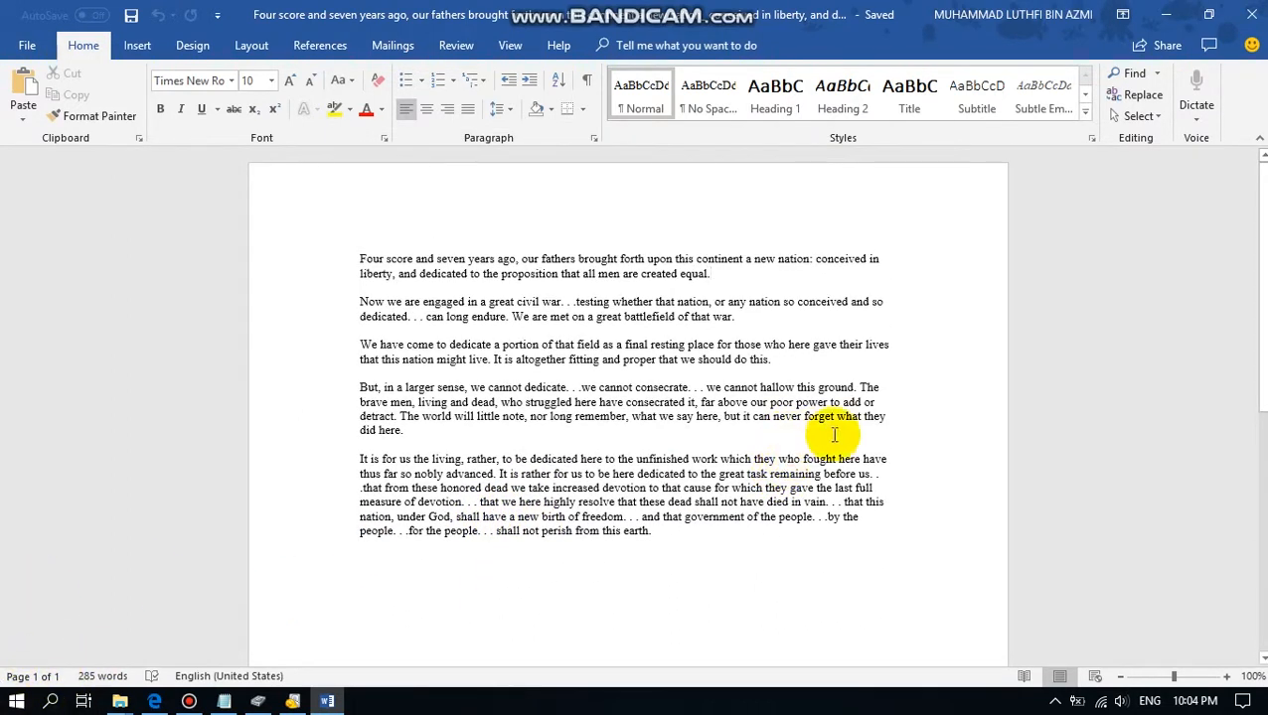
left_click(1242, 10)
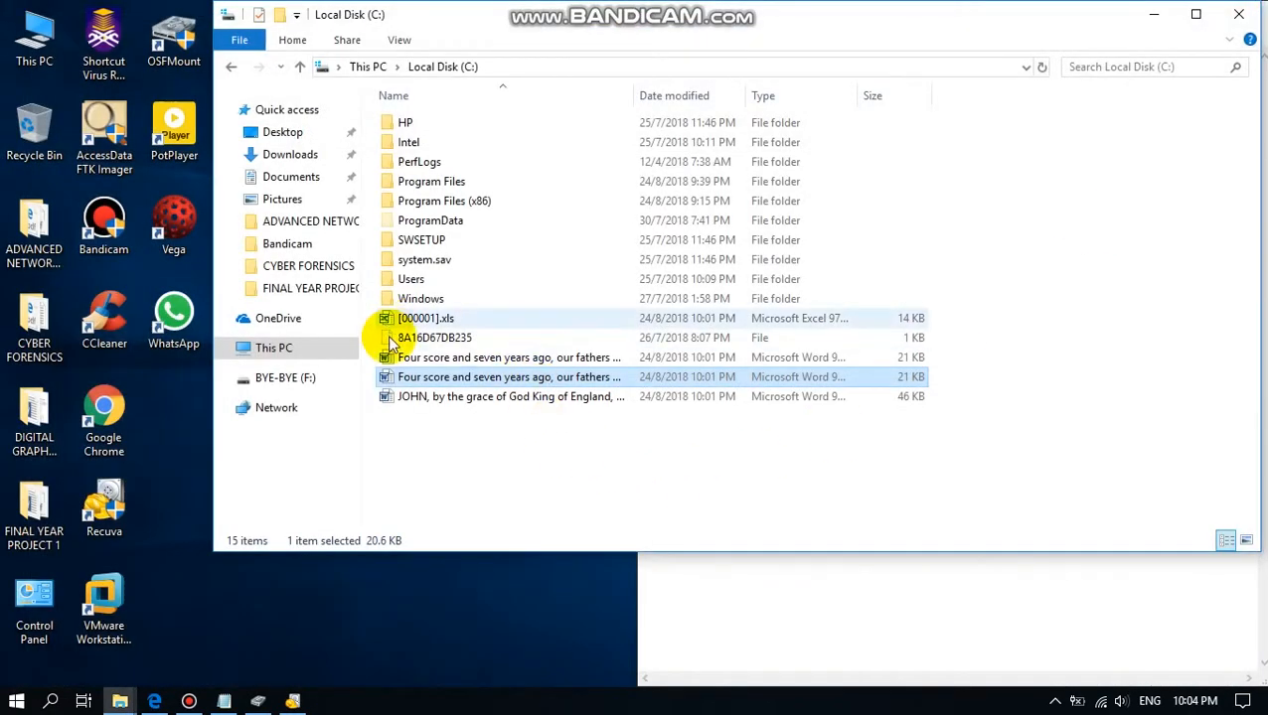
Step: Open the first recovered "Four score and seven years ago" document and review its text, focusing on the opening paragraph
left_click(408, 360)
double_click(407, 359)
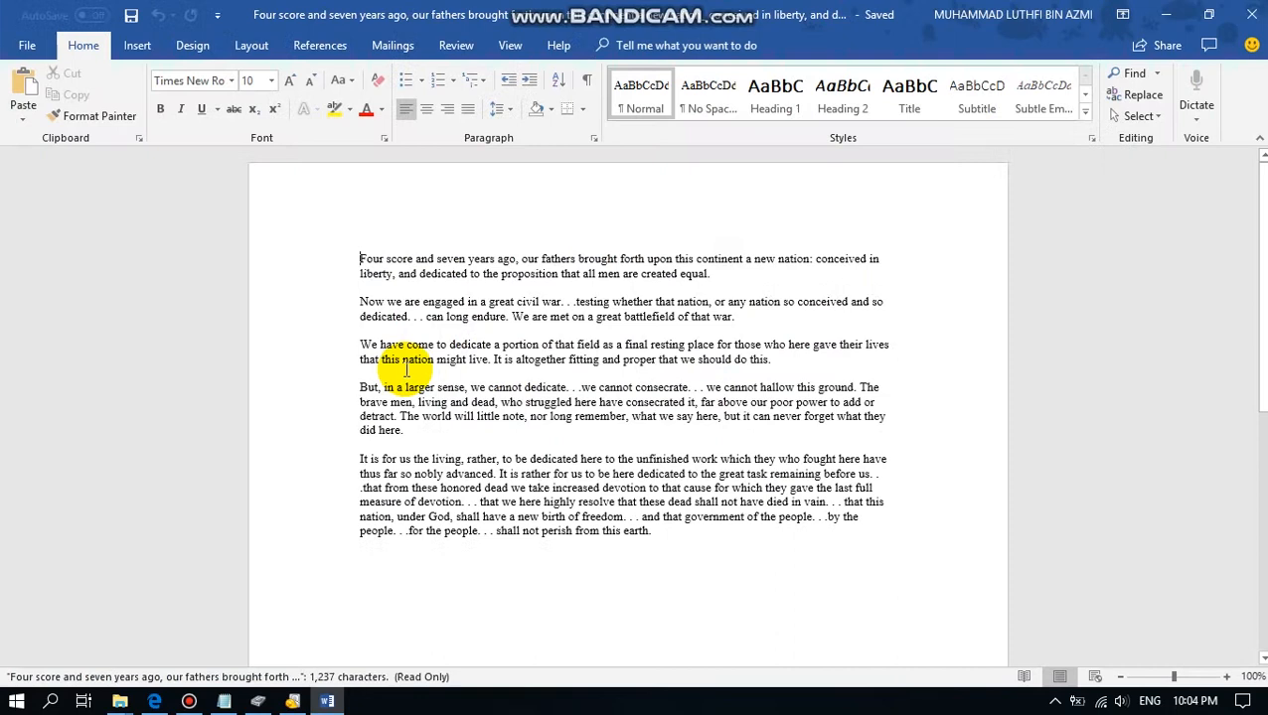
scroll(616, 316, "down", 3)
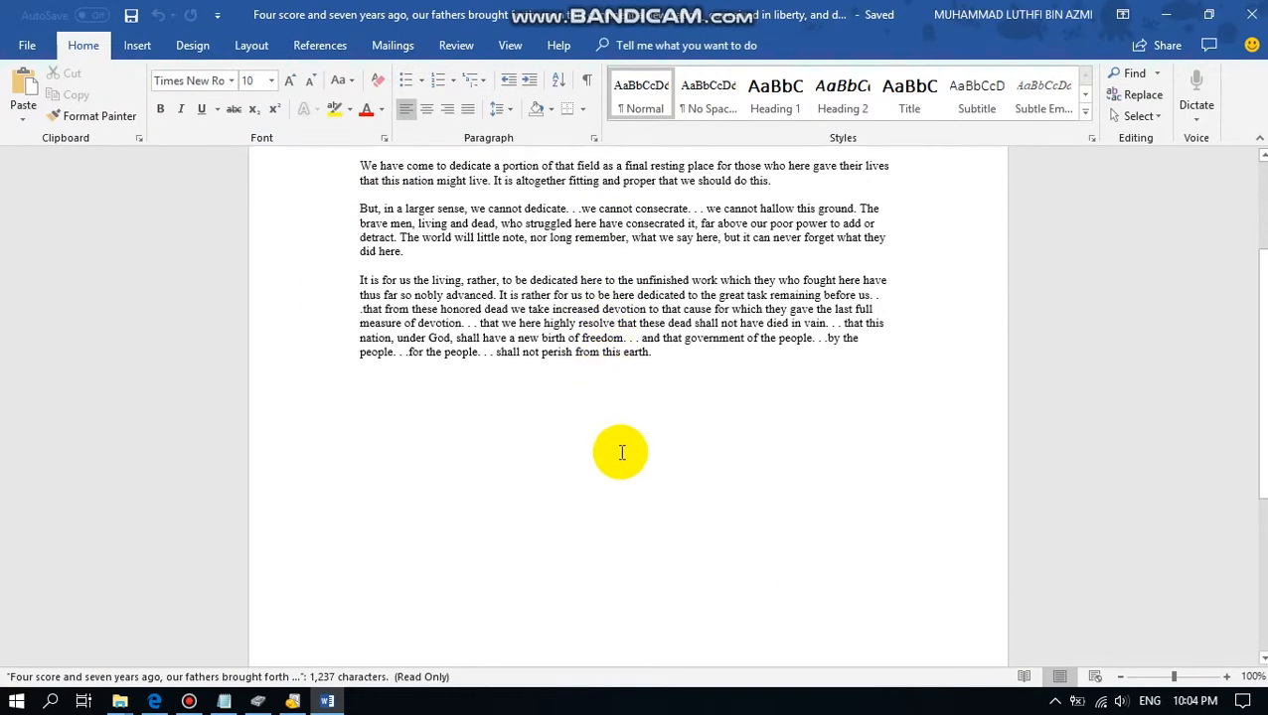
scroll(624, 467, "up", 4)
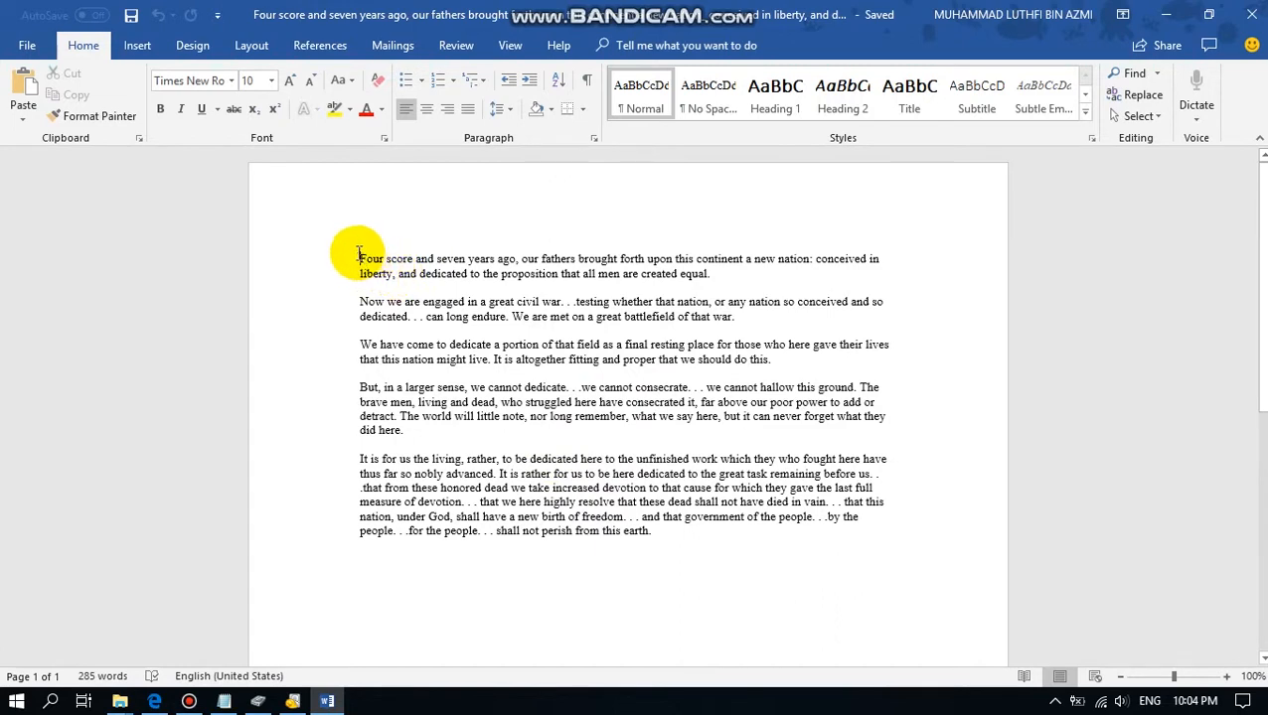
left_click_drag(359, 257, 527, 262)
left_click_drag(573, 271, 577, 271)
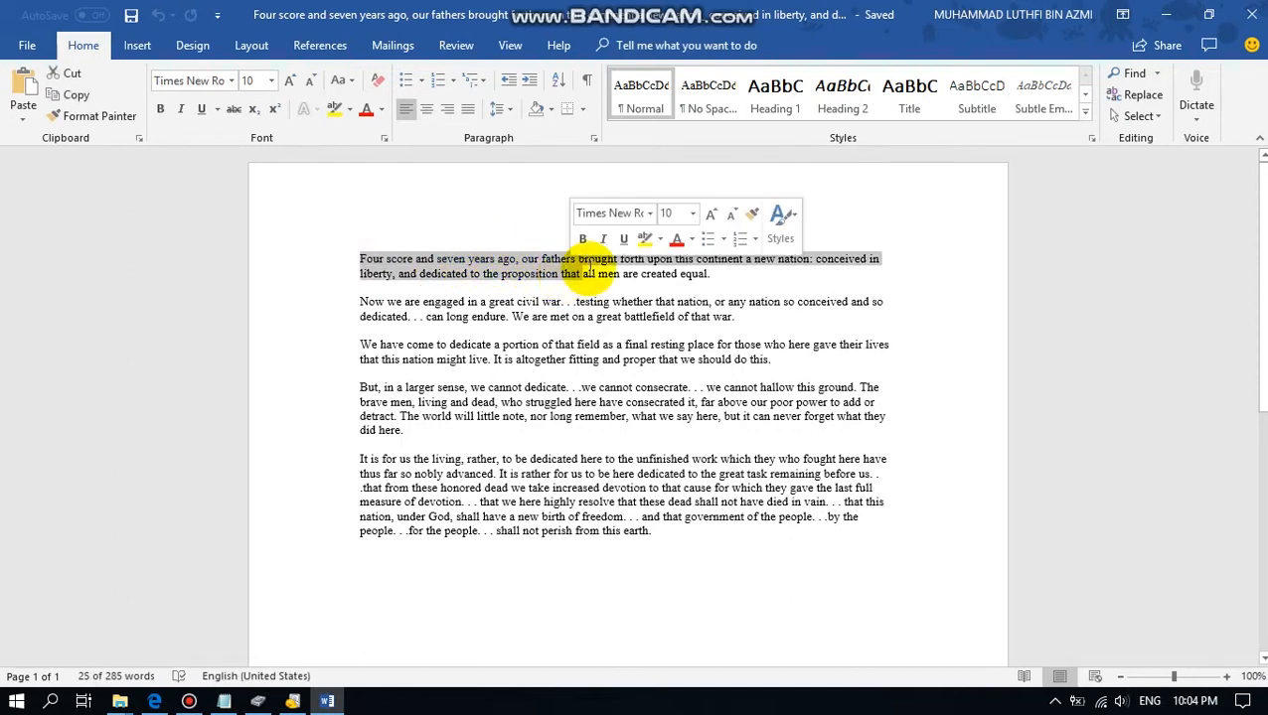
left_click(730, 274)
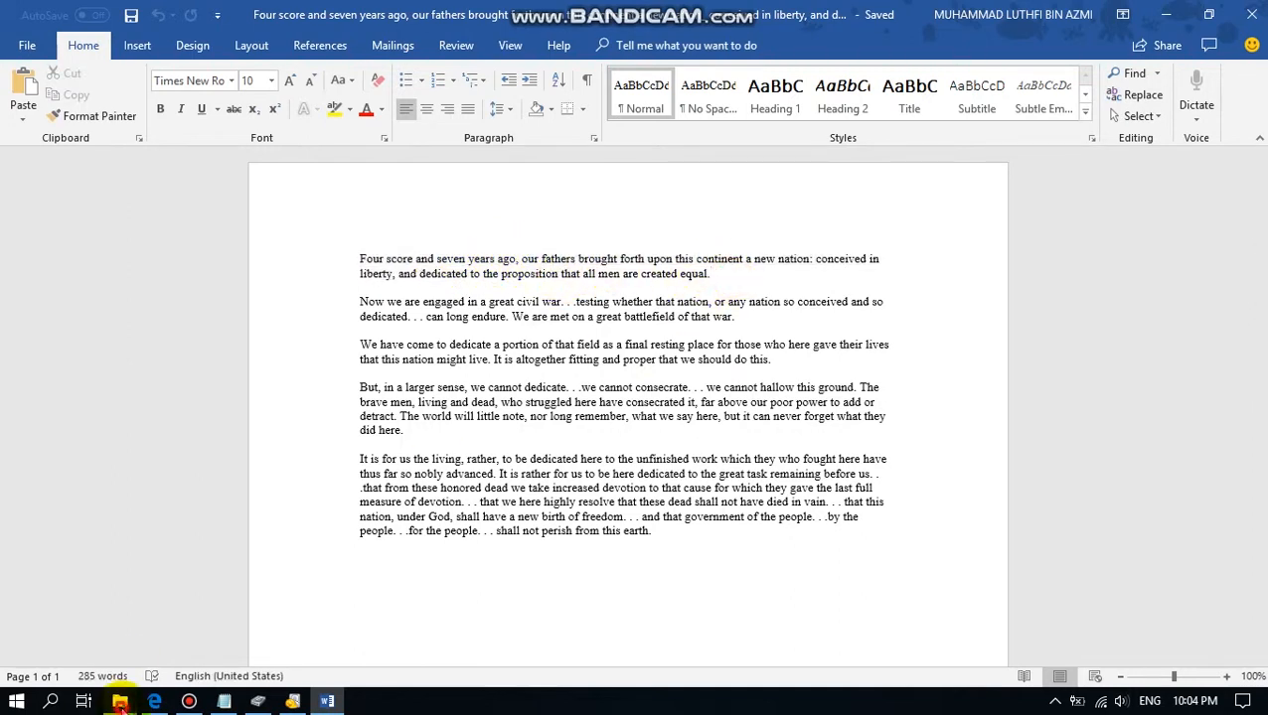
Step: Check the recovered files listed in Local Disk (C:), and return to the open Word document
mouse_move(120, 702)
left_click(487, 628)
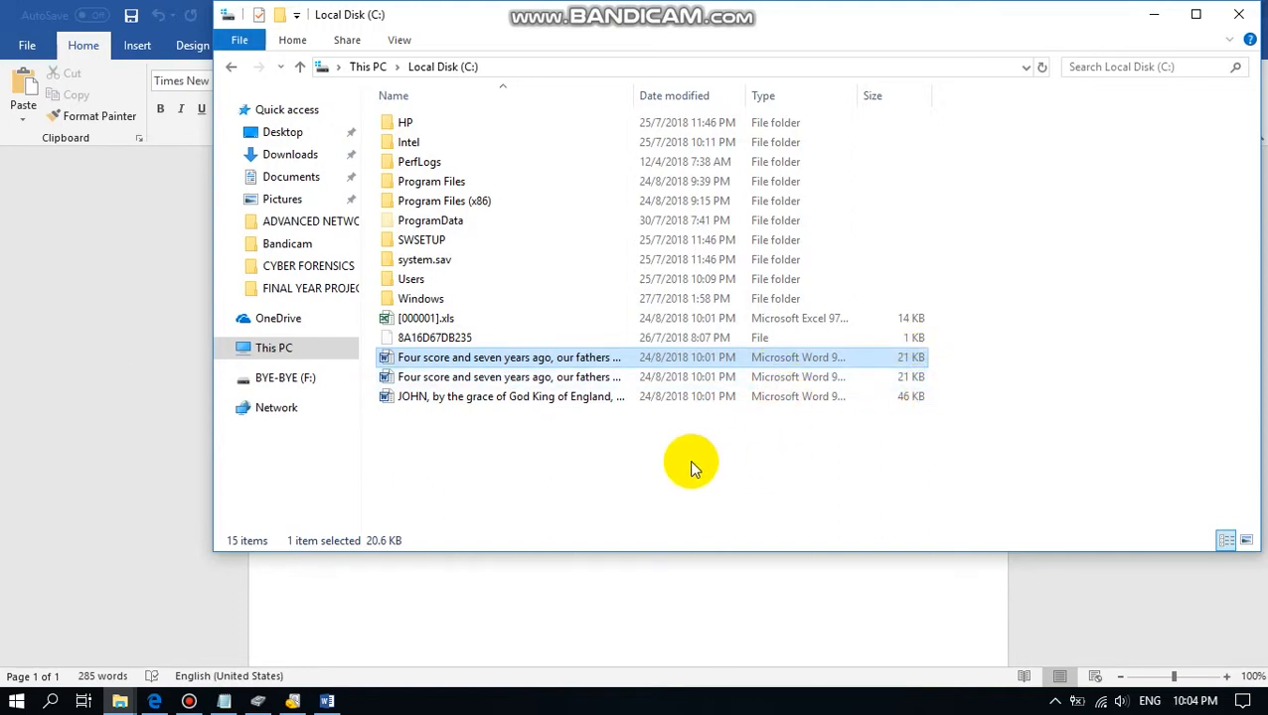
left_click(93, 362)
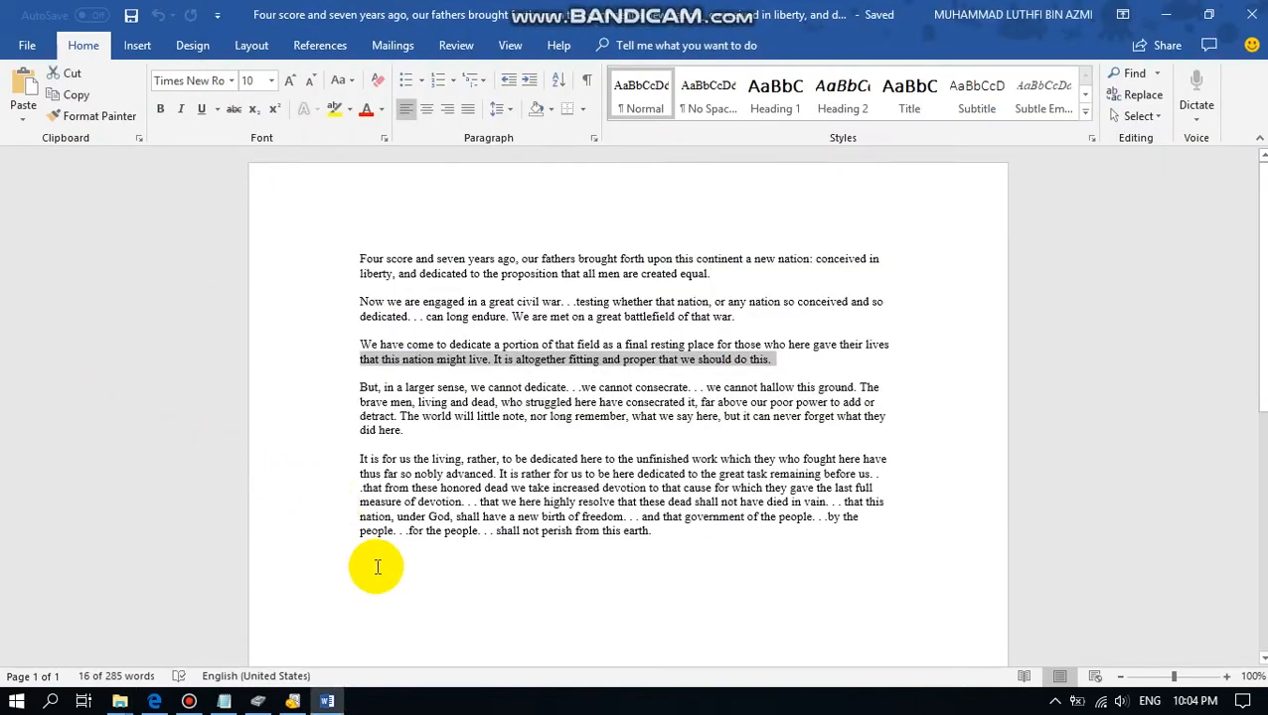
left_click(784, 363)
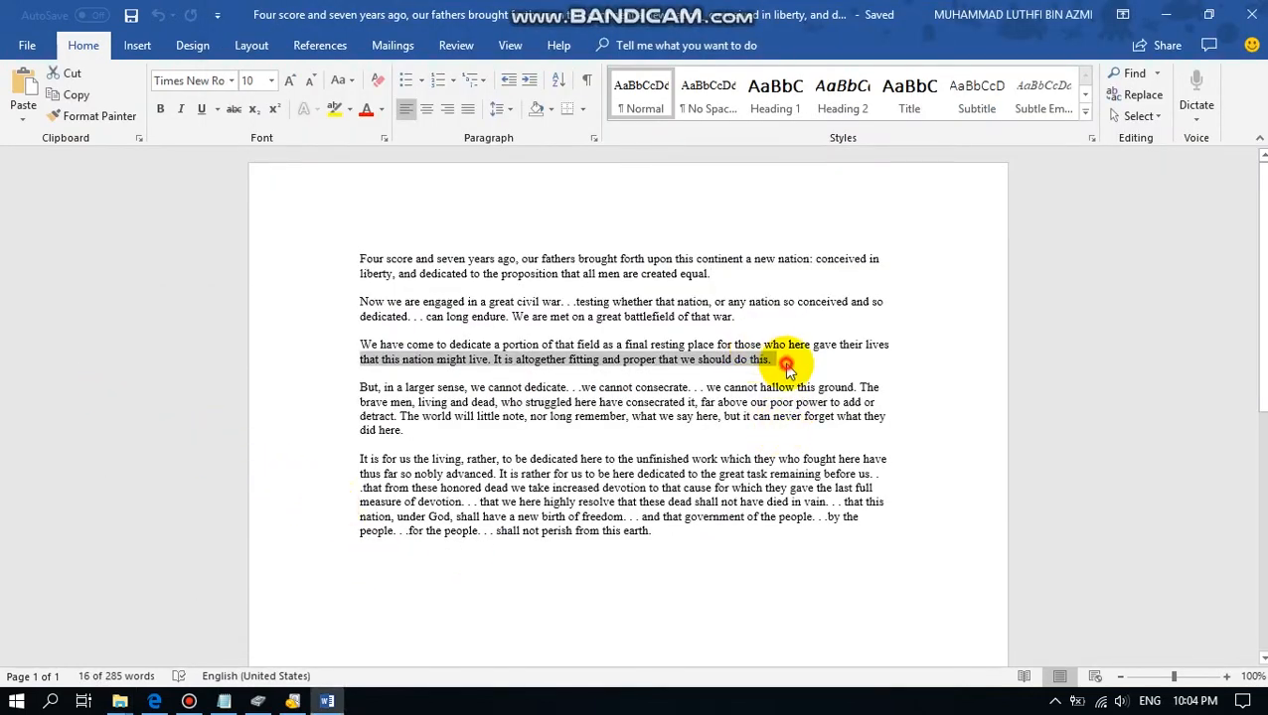
Step: Switch to the Notepad case notes and correct the start time's date to 24/8/2018
left_click(221, 698)
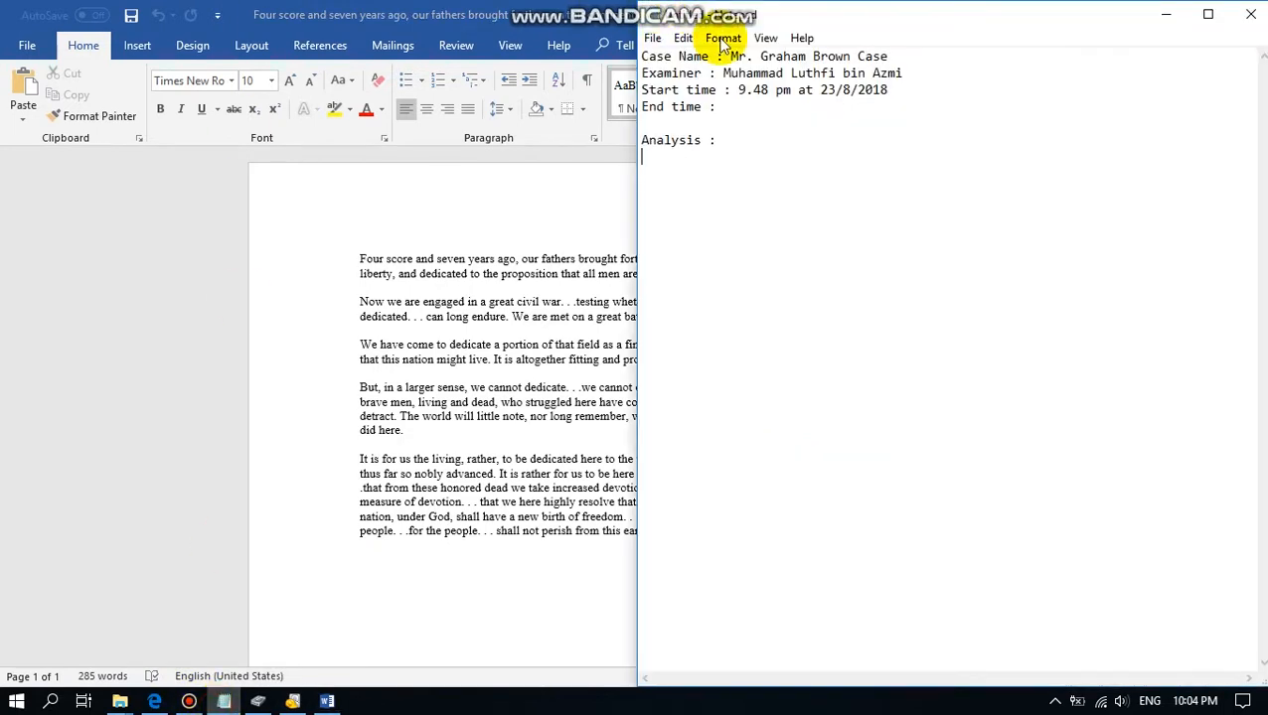
left_click(832, 91)
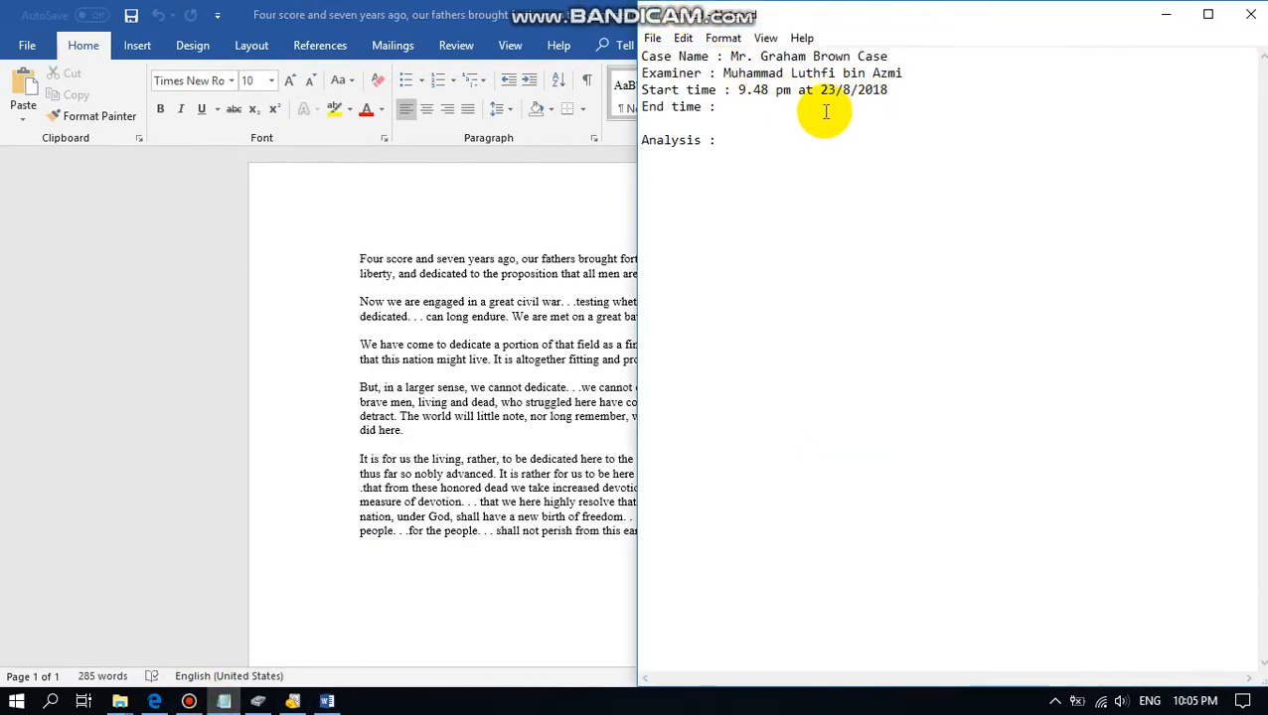
type("4")
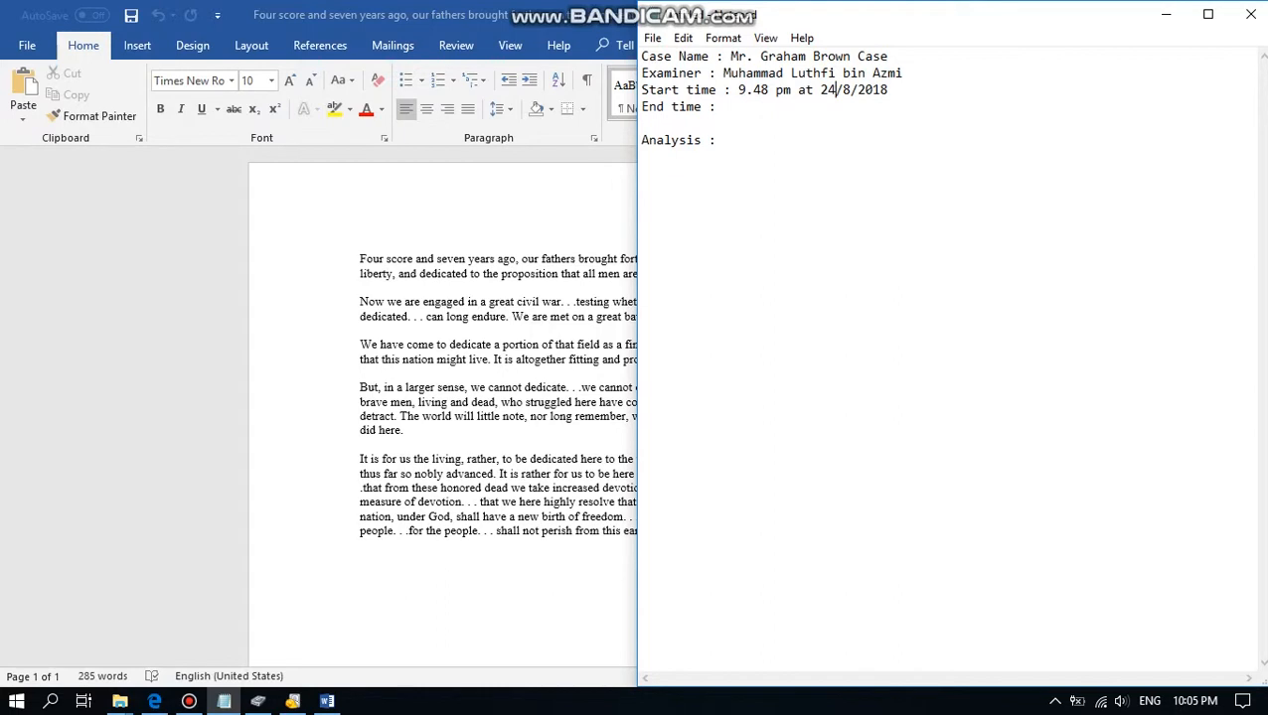
Step: Return to the "Four score and seven years ago" document in Word, look over its text to the end and close it
left_click(309, 336)
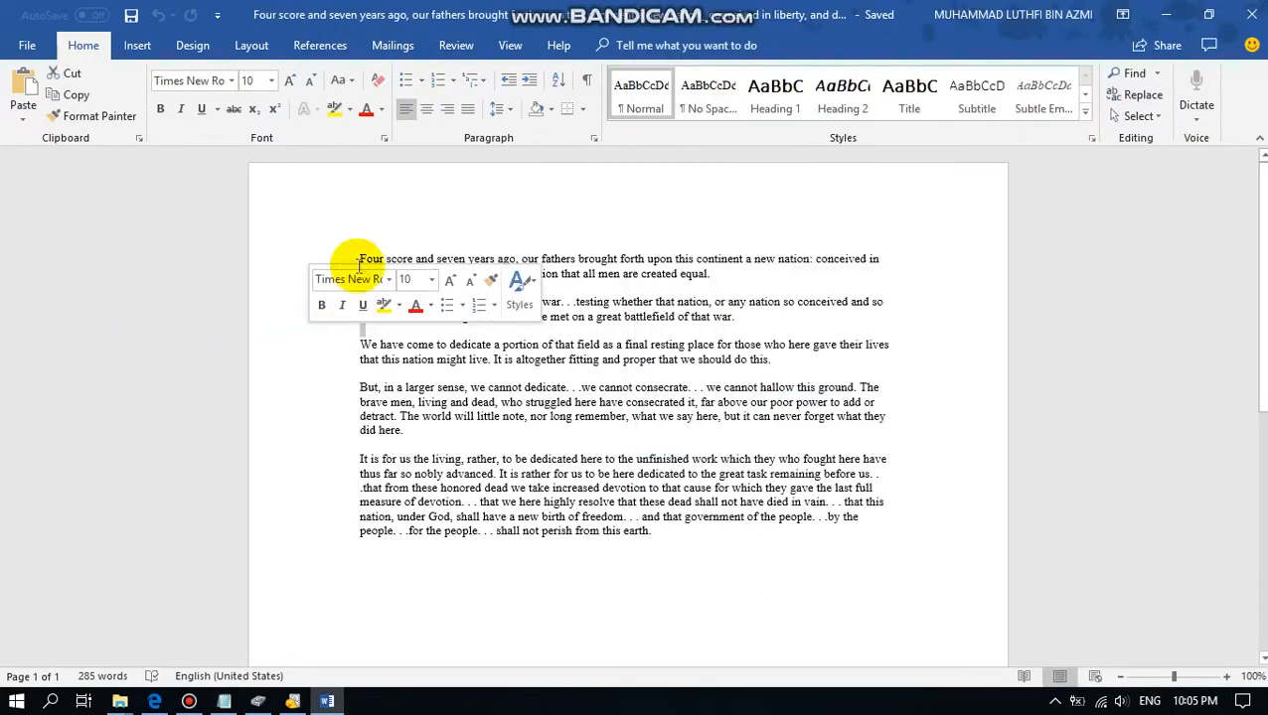
left_click(732, 372)
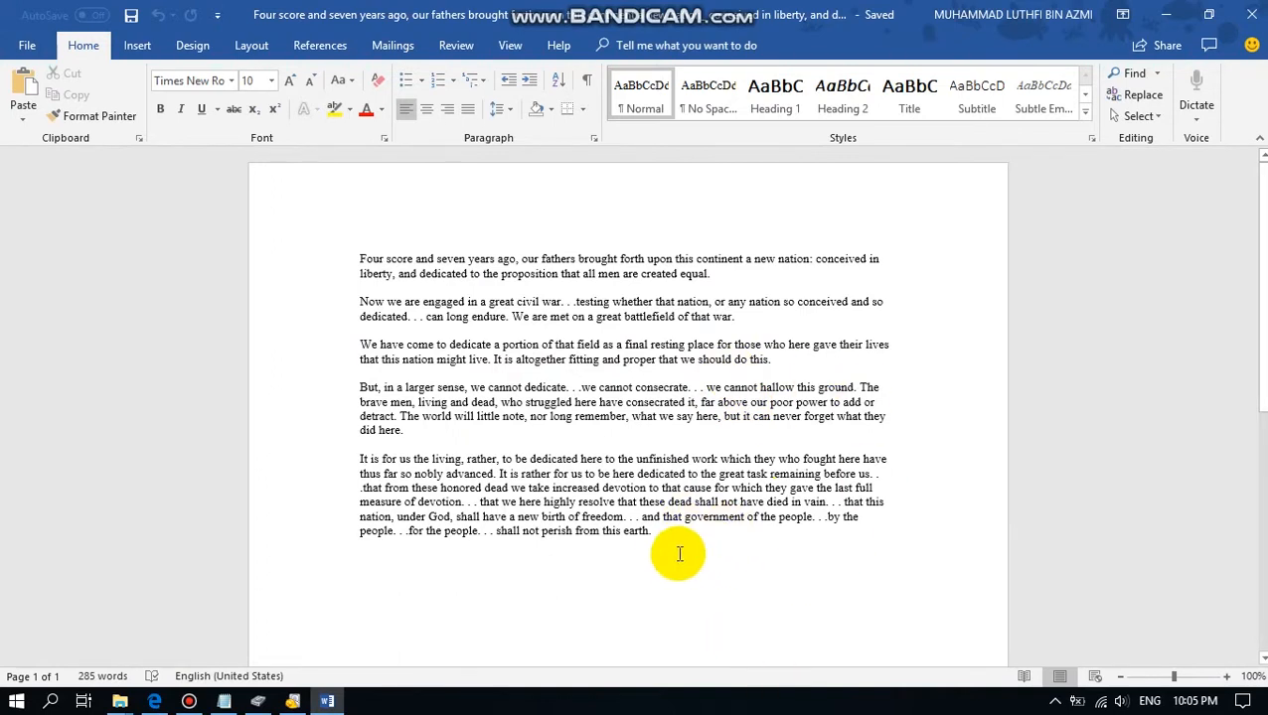
left_click(655, 532)
scroll(685, 477, "down", 4)
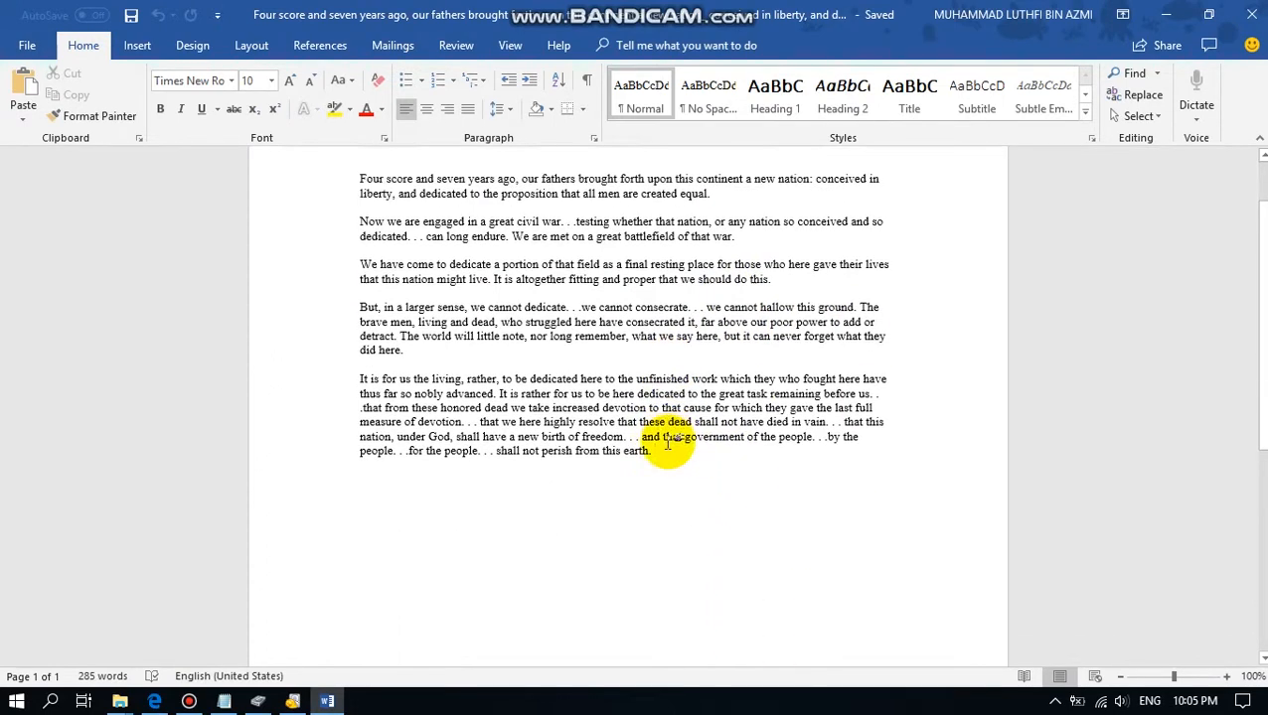
scroll(669, 438, "up", 4)
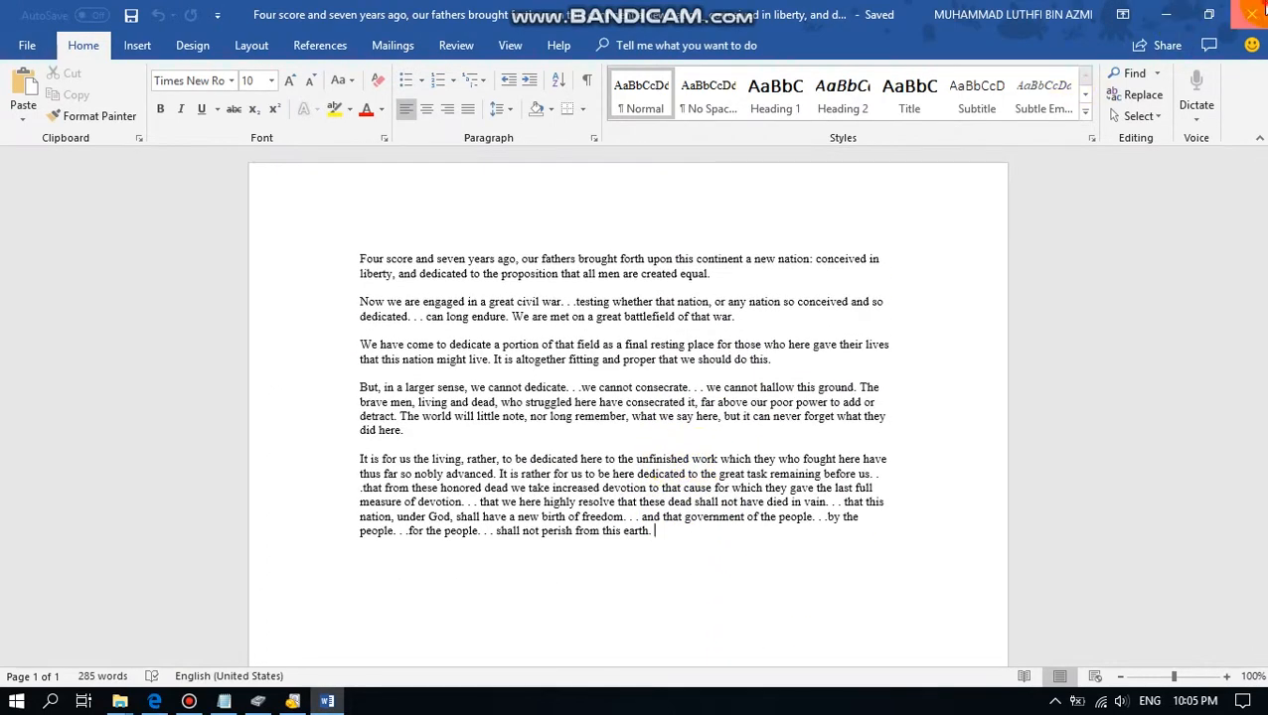
left_click(1250, 14)
Step: Review the recovered Word files in Local Disk (C:) and open the recovered Excel workbook [000001].xls
left_click(453, 473)
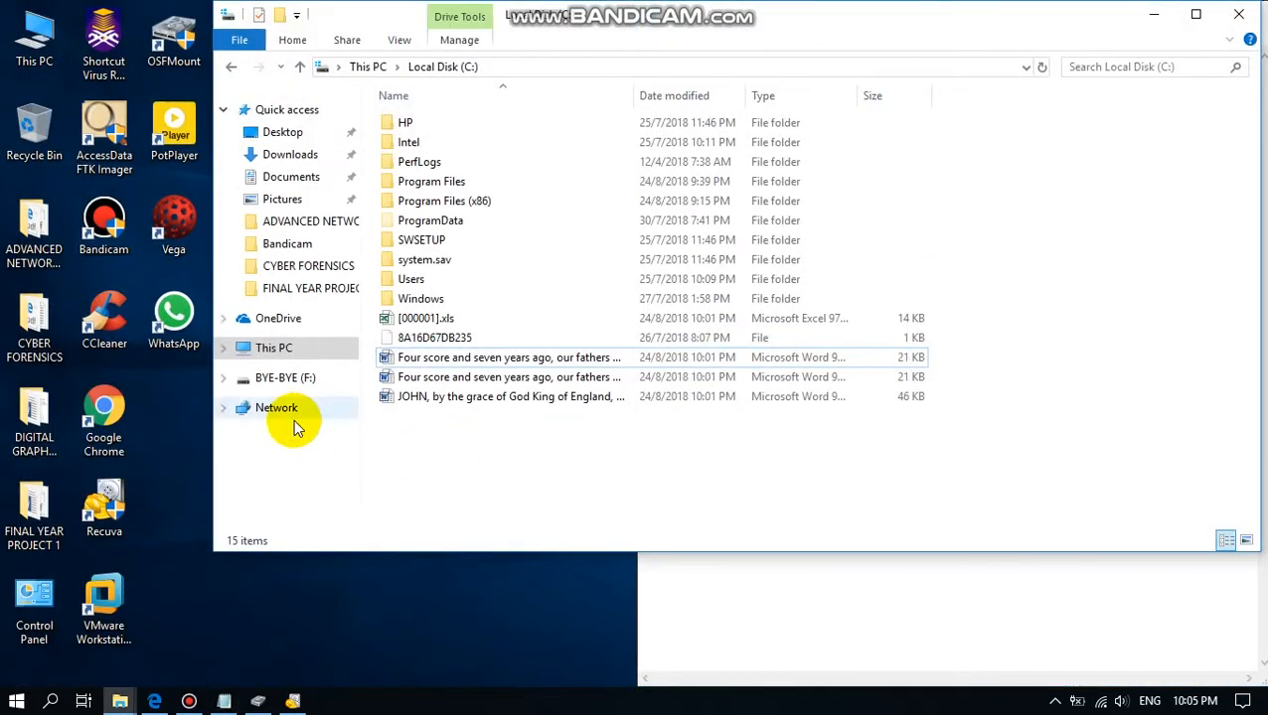
left_click(556, 358)
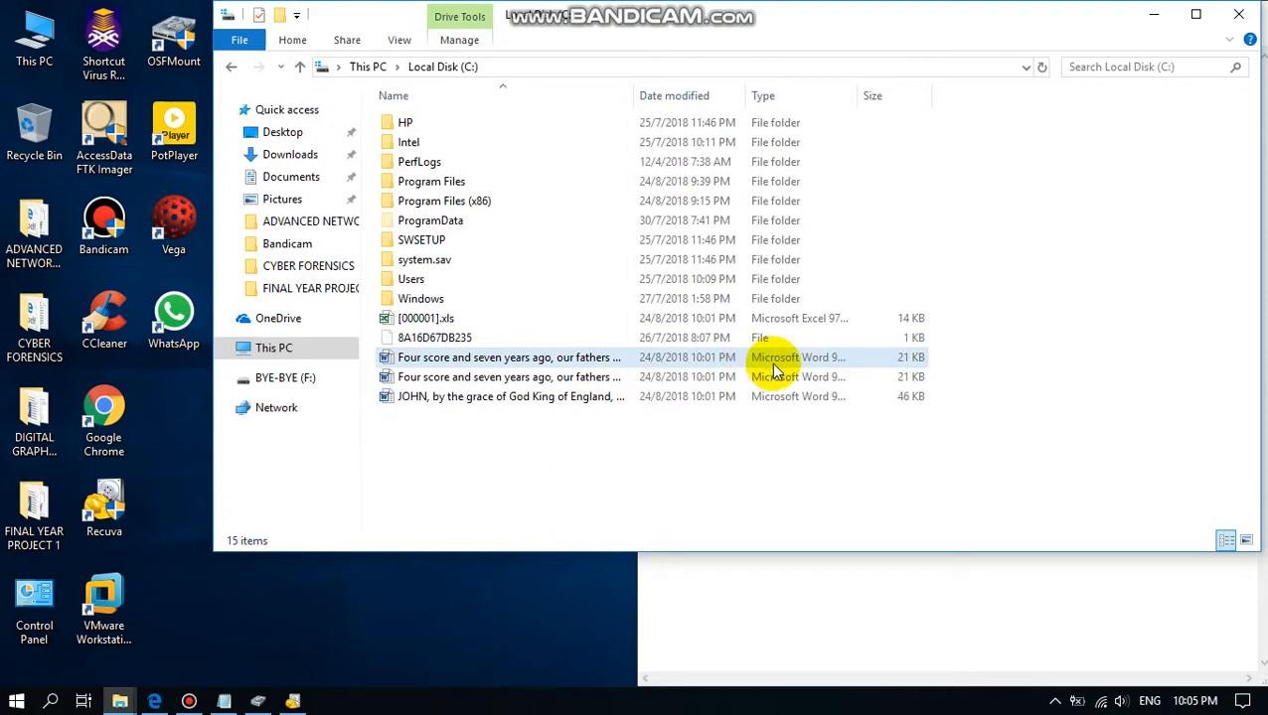
left_click(571, 416)
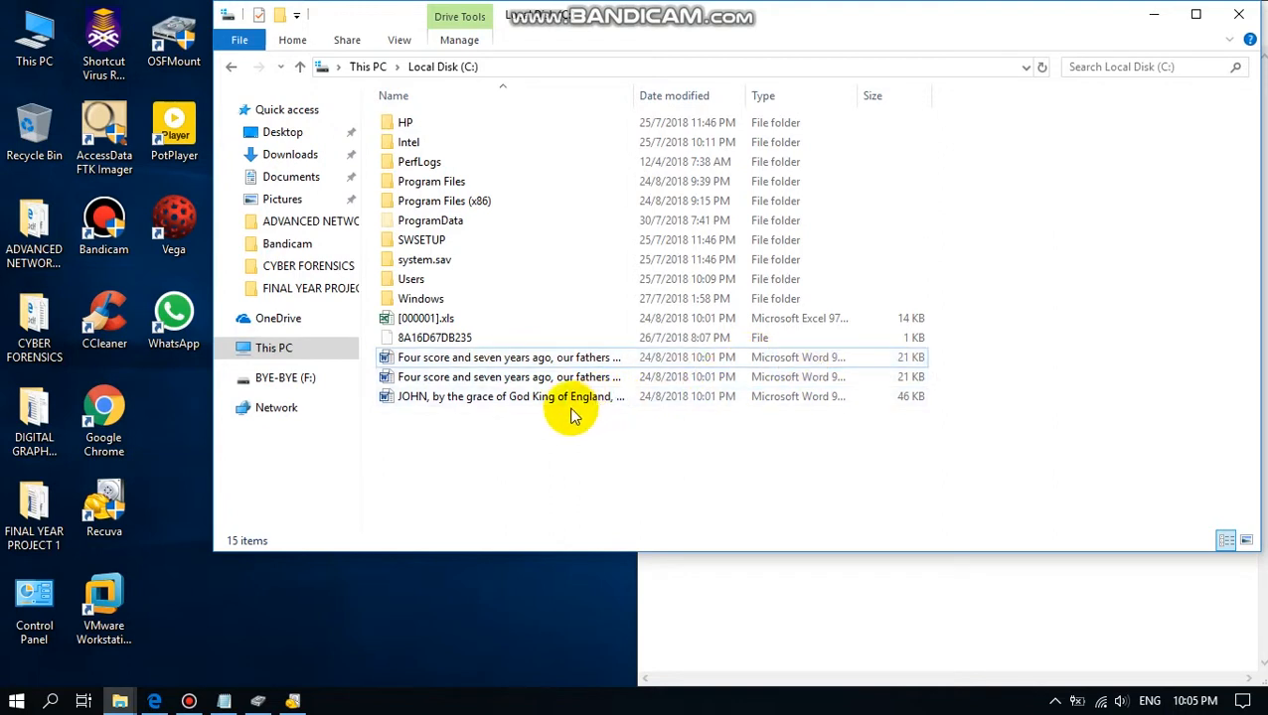
left_click(425, 320)
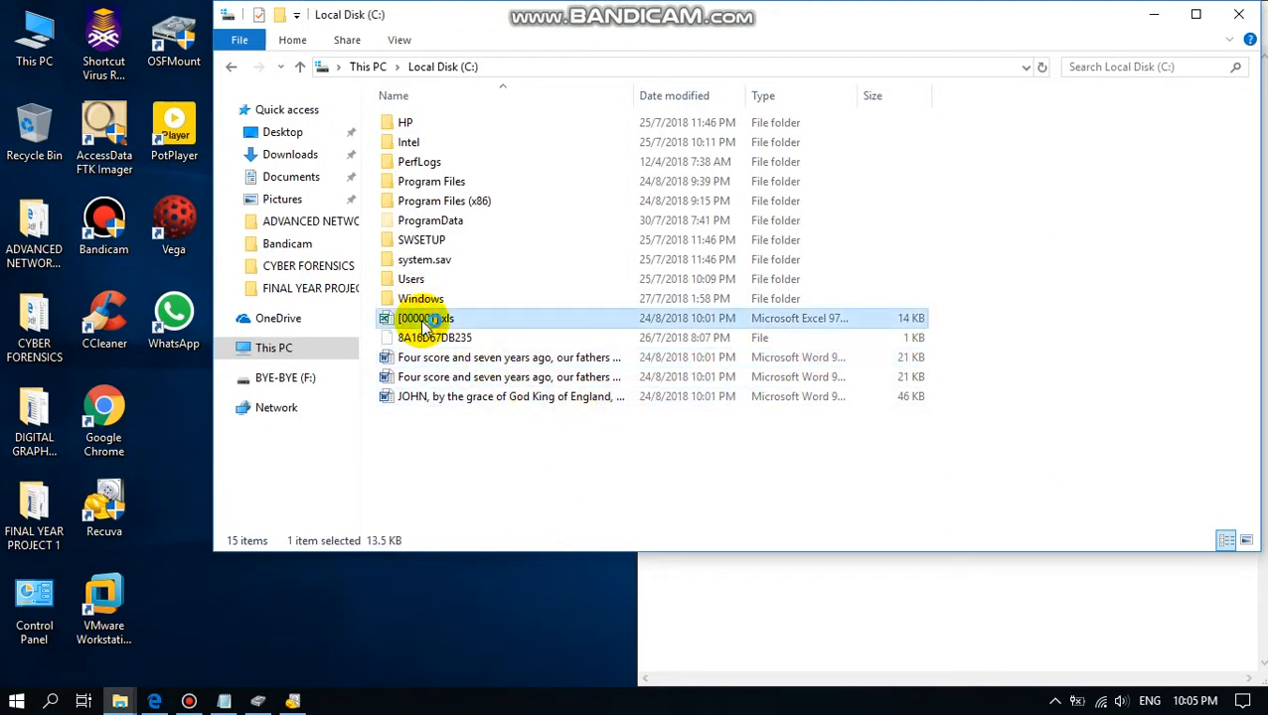
double_click(425, 320)
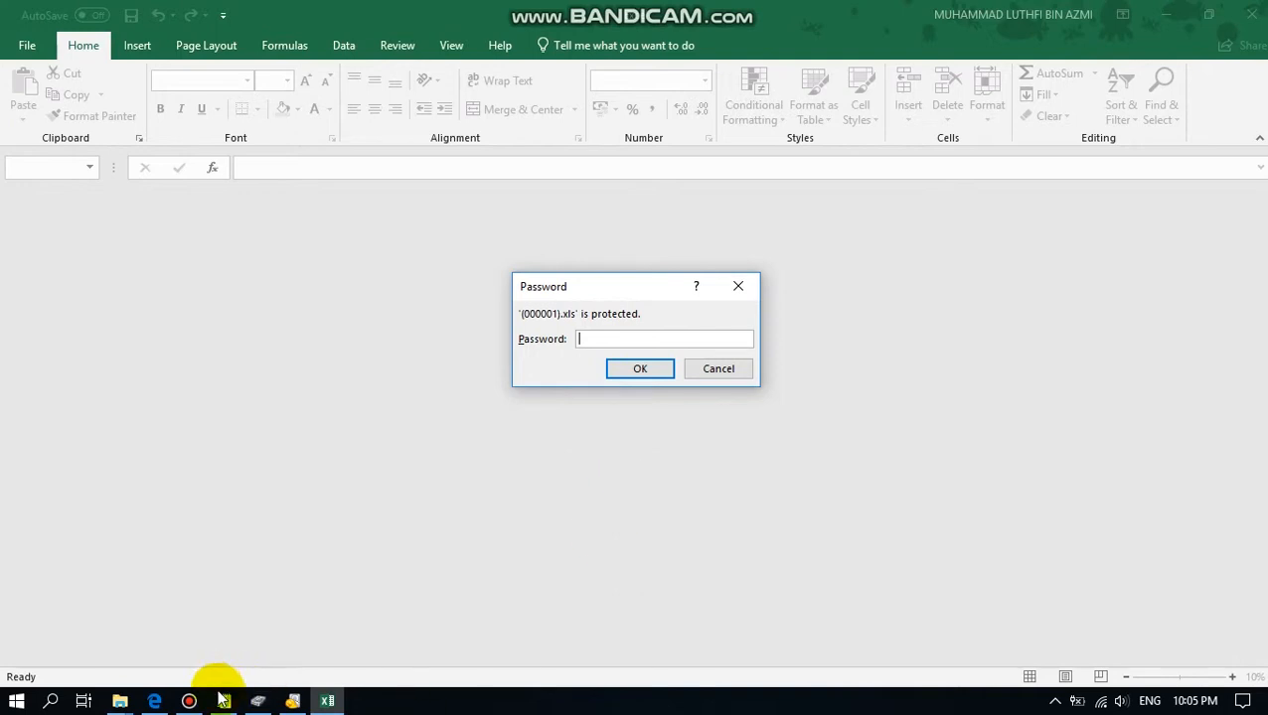
Step: Switch to the assignment PDF in Edge and reread the challenge instructions and the case scenario
left_click(154, 702)
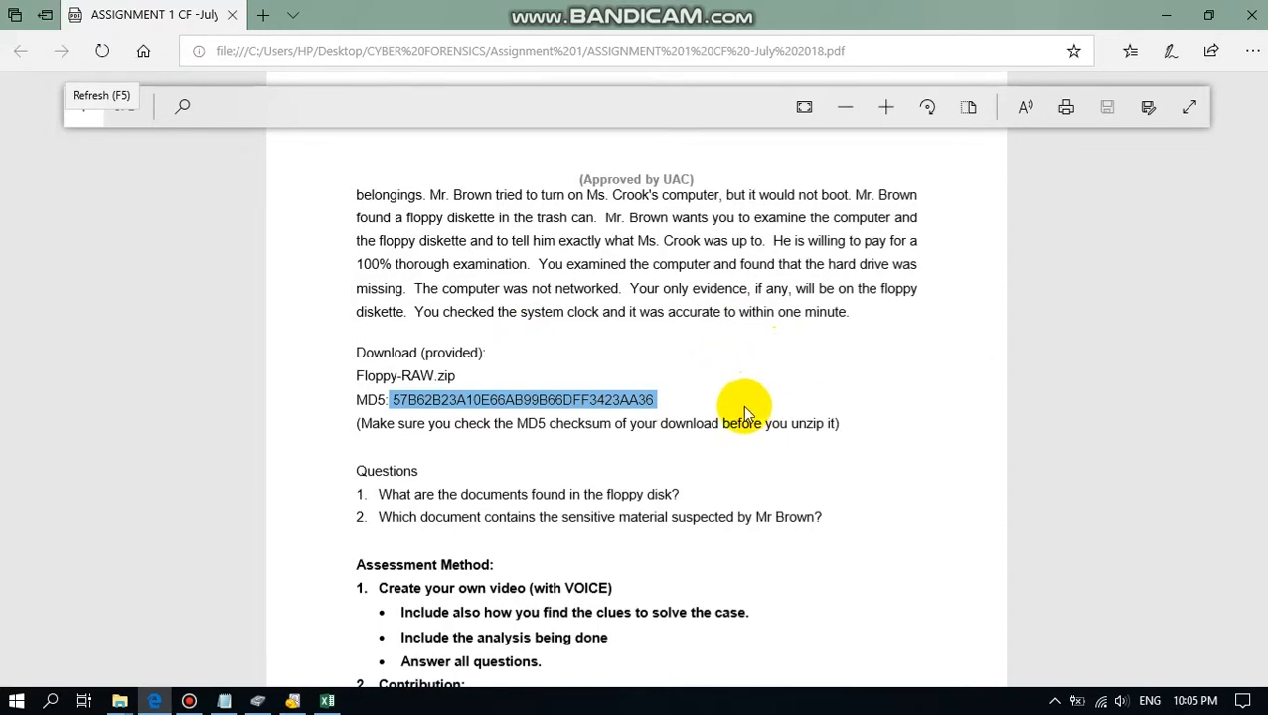
scroll(749, 408, "up", 8)
scroll(733, 441, "down", 4)
scroll(732, 440, "up", 6)
scroll(807, 427, "down", 5)
scroll(807, 427, "up", 2)
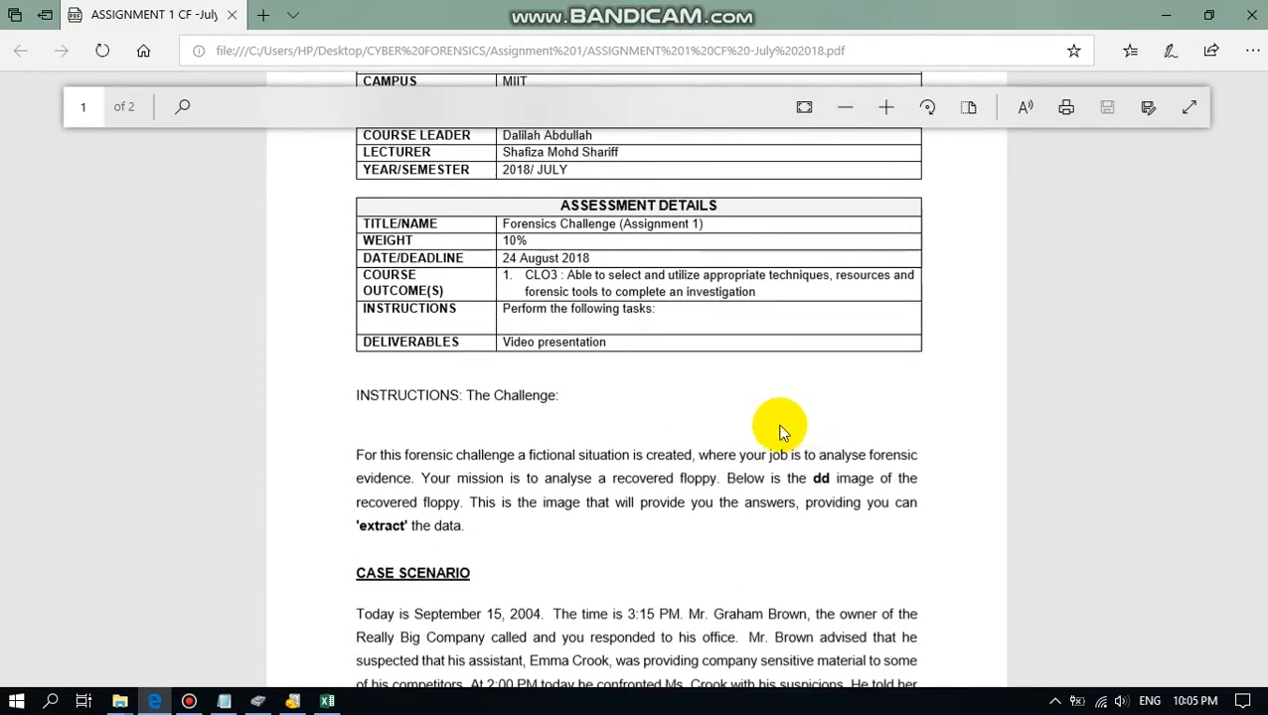
scroll(676, 408, "down", 2)
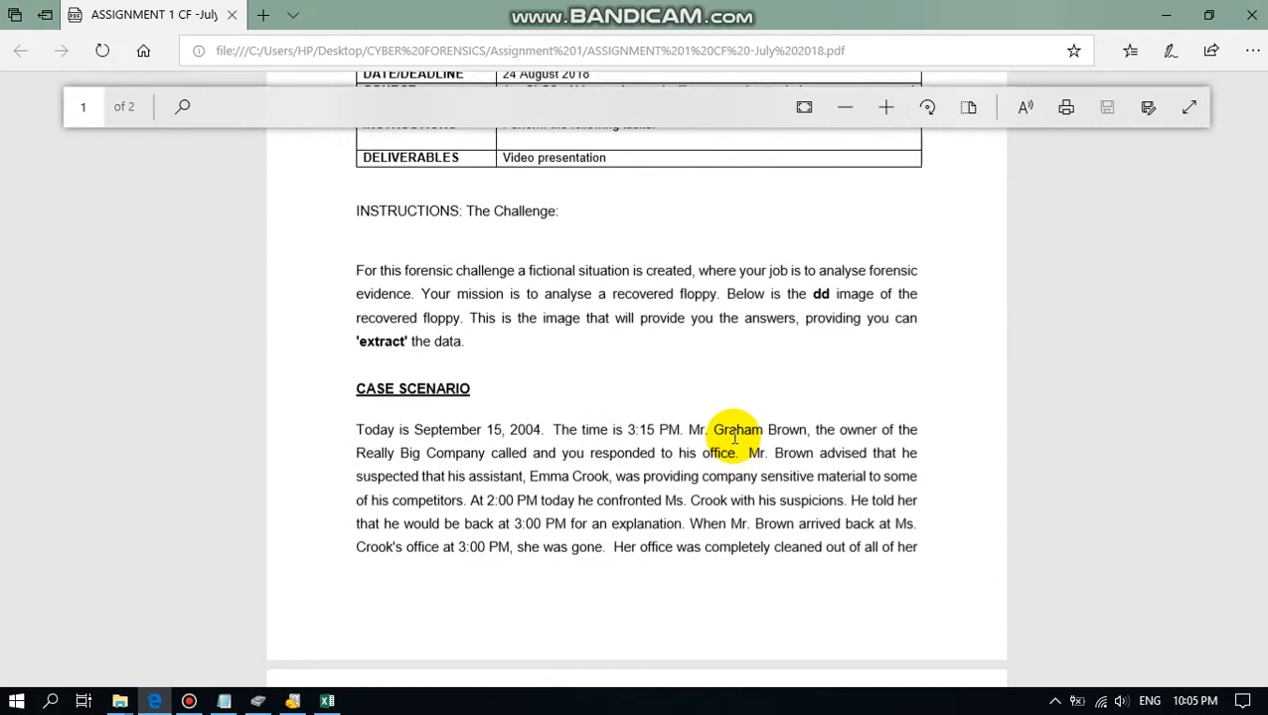
scroll(730, 438, "down", 3)
scroll(681, 434, "up", 2)
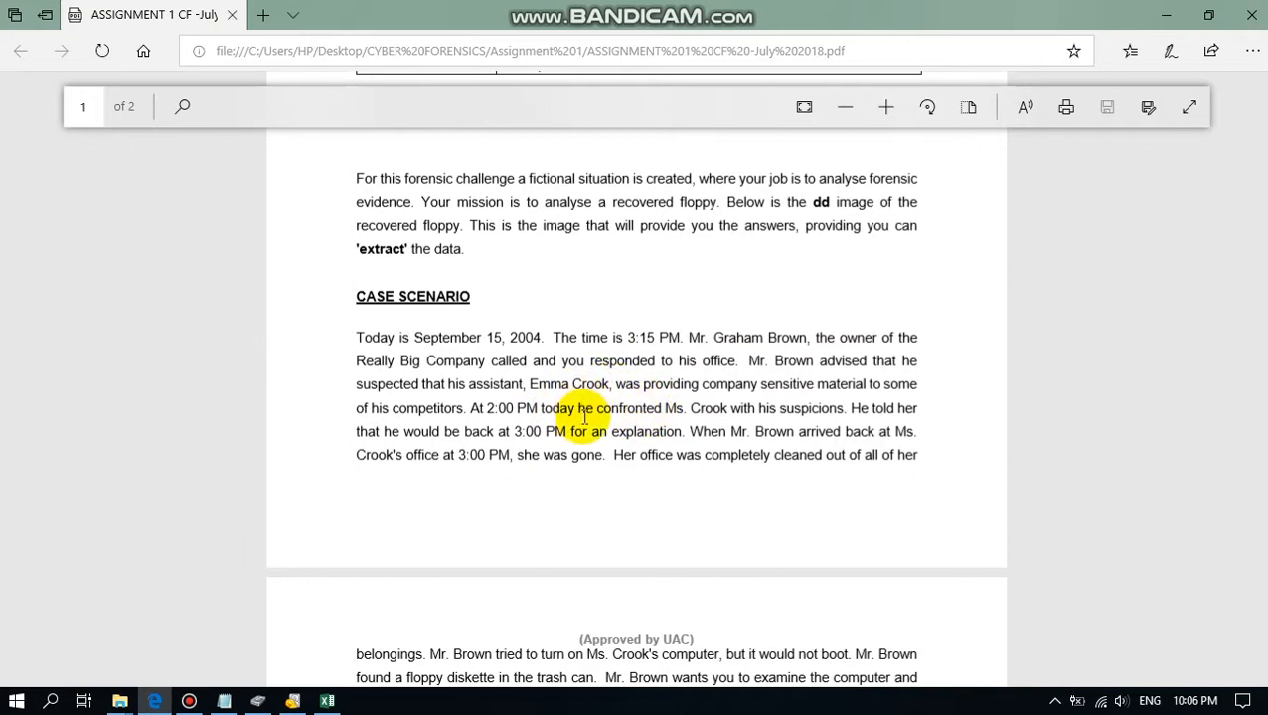
scroll(914, 418, "down", 1)
scroll(801, 425, "up", 1)
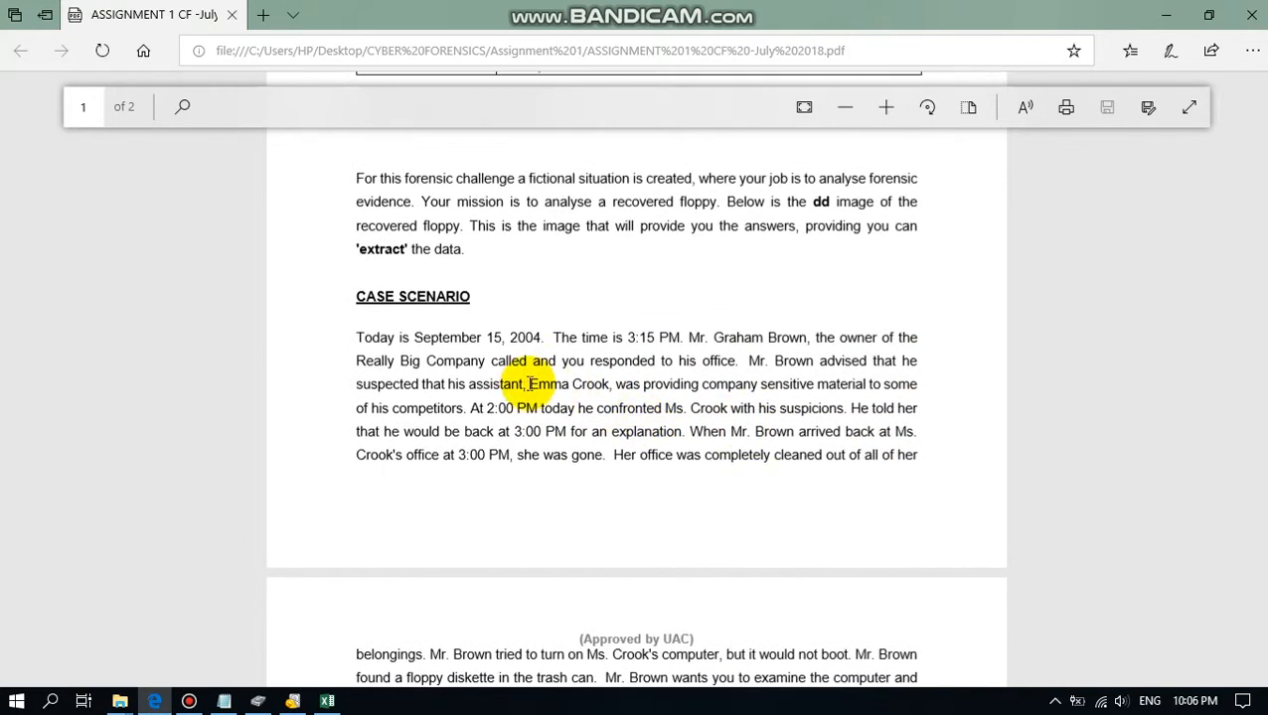
Step: Examine the case scenario's passages naming the suspected assistant and describing her computer and the floppy diskette
left_click_drag(529, 383, 610, 385)
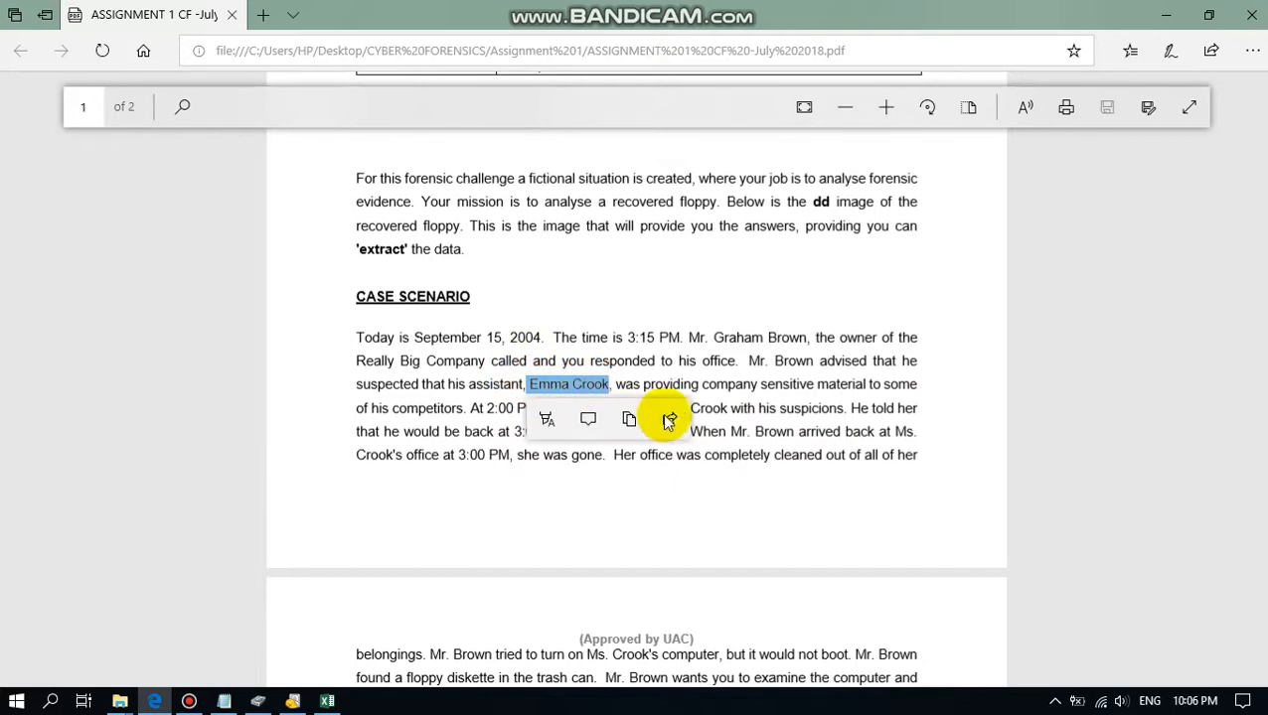
left_click(842, 429)
scroll(835, 425, "down", 3)
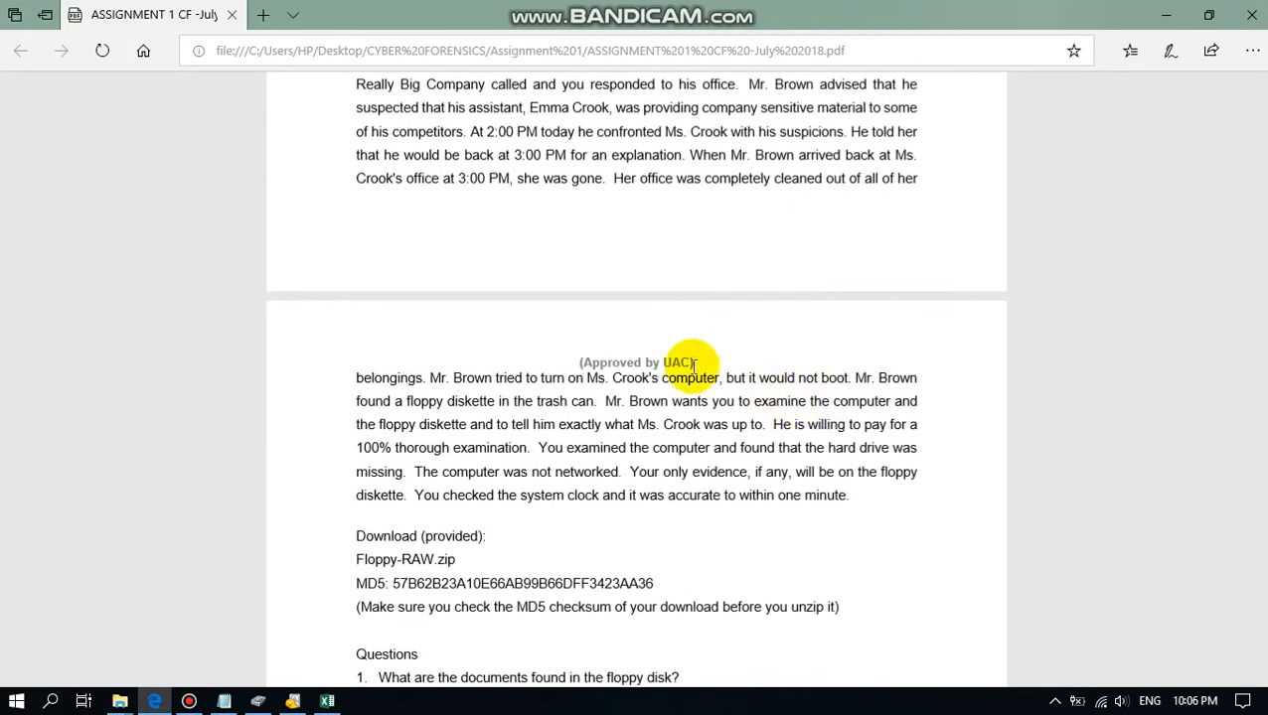
scroll(676, 362, "up", 1)
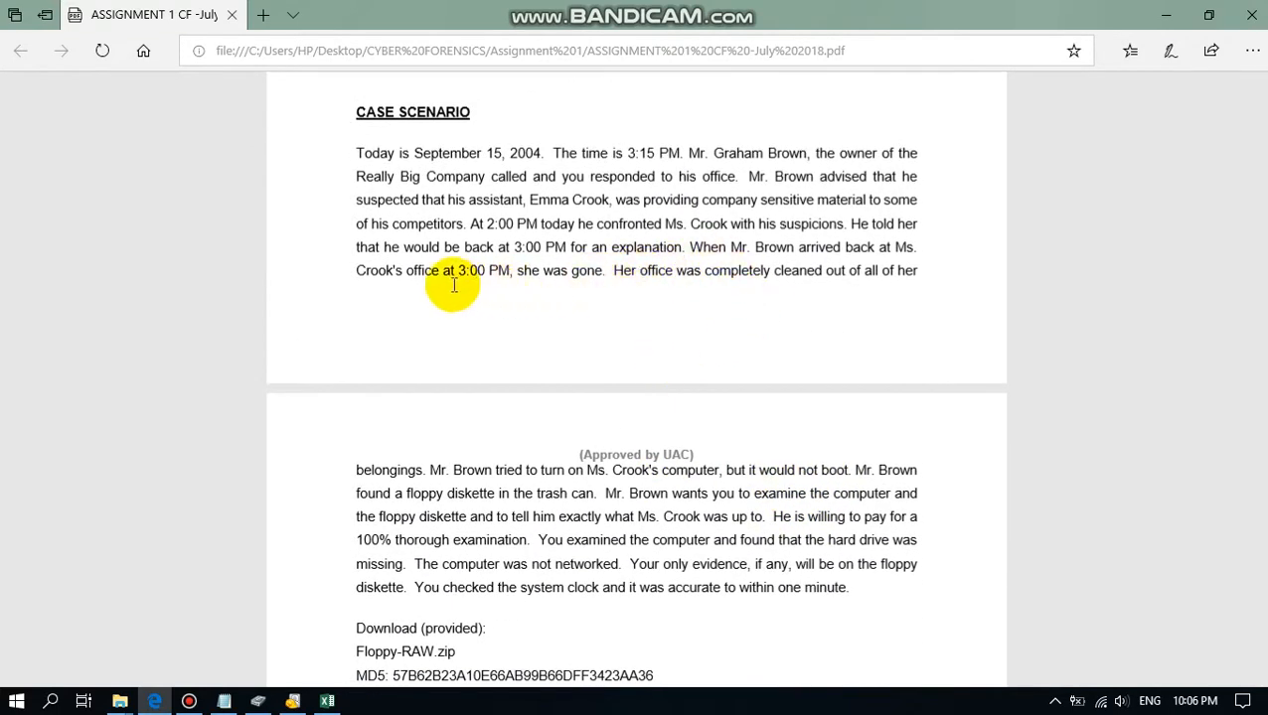
scroll(775, 427, "down", 1)
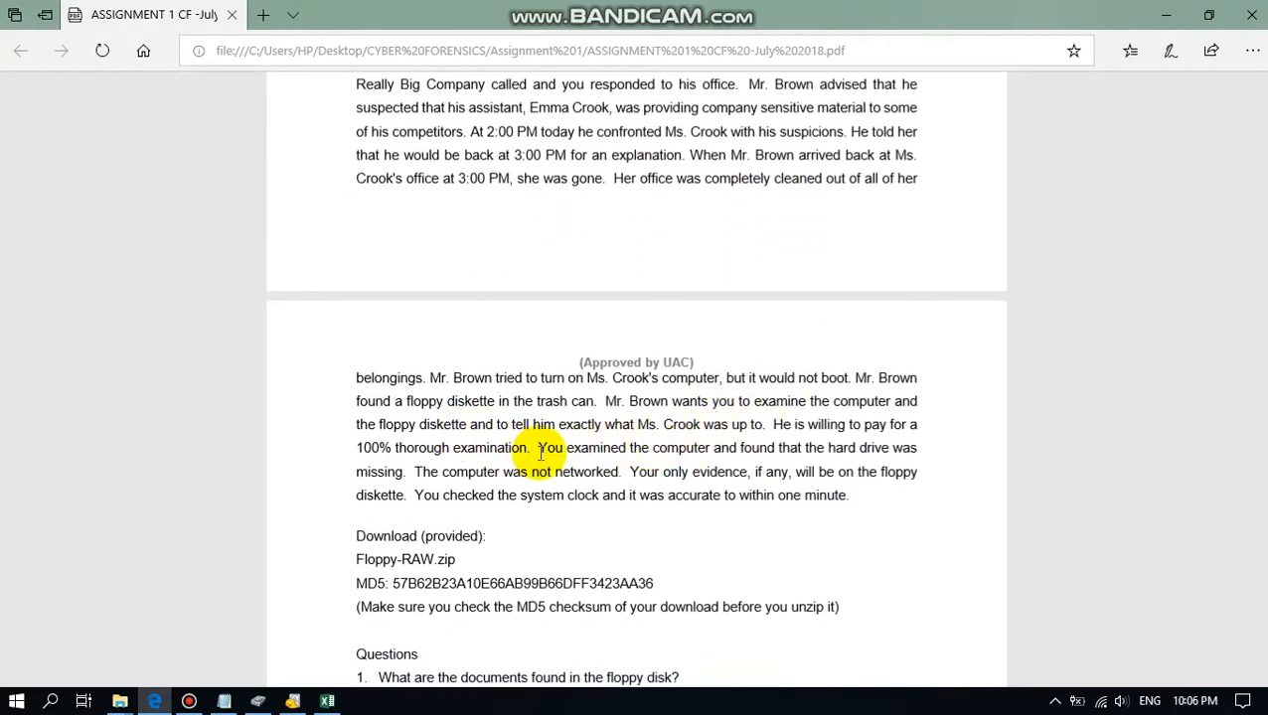
scroll(668, 445, "down", 2)
scroll(665, 442, "down", 1)
scroll(660, 433, "up", 2)
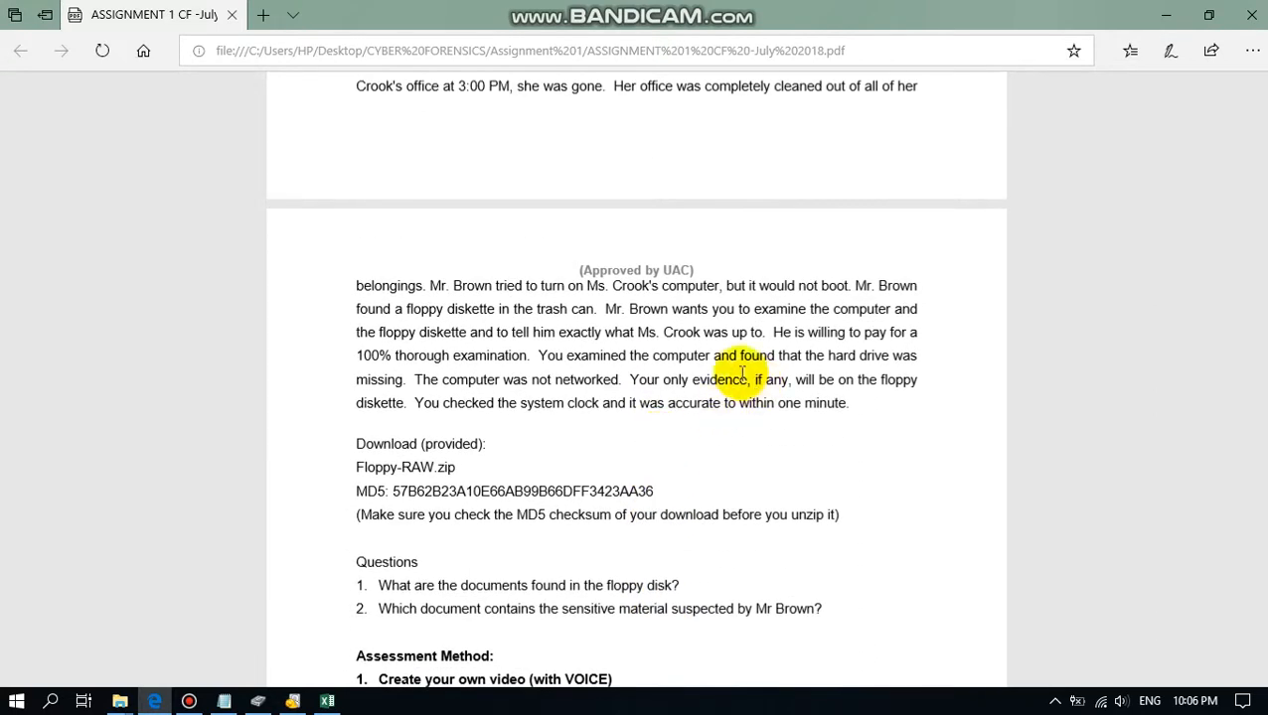
left_click_drag(586, 286, 718, 286)
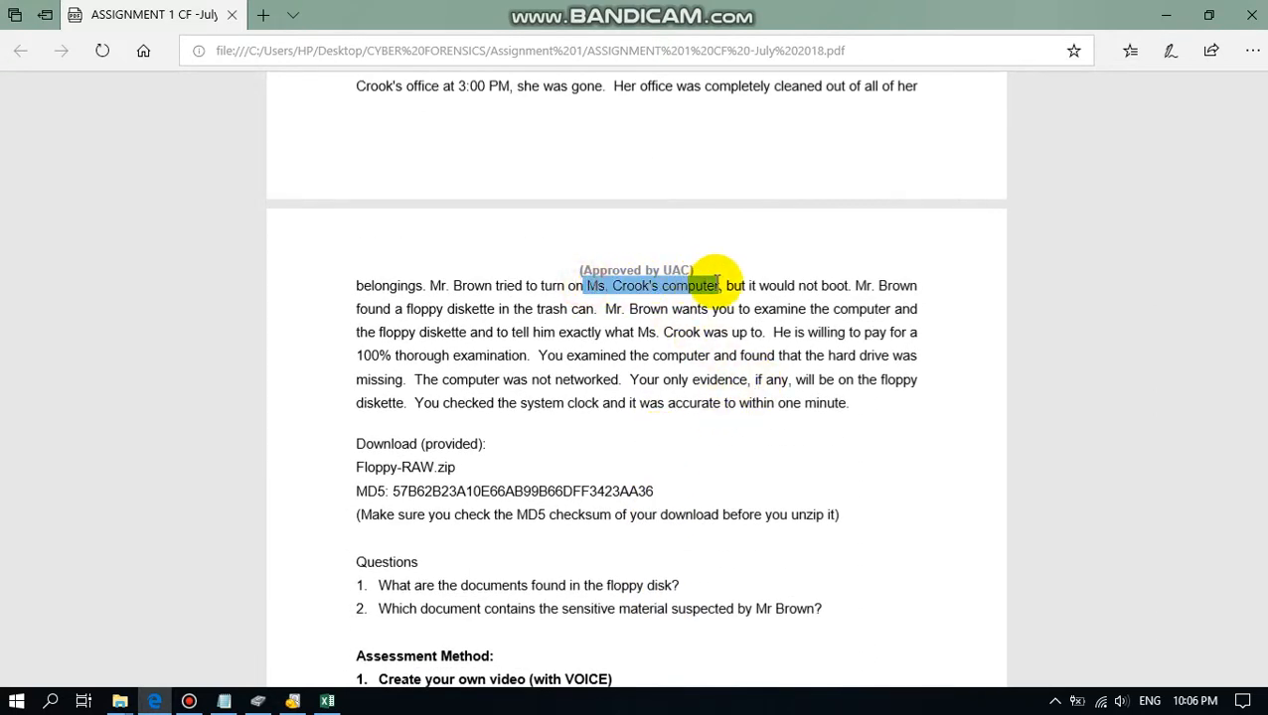
left_click(739, 416)
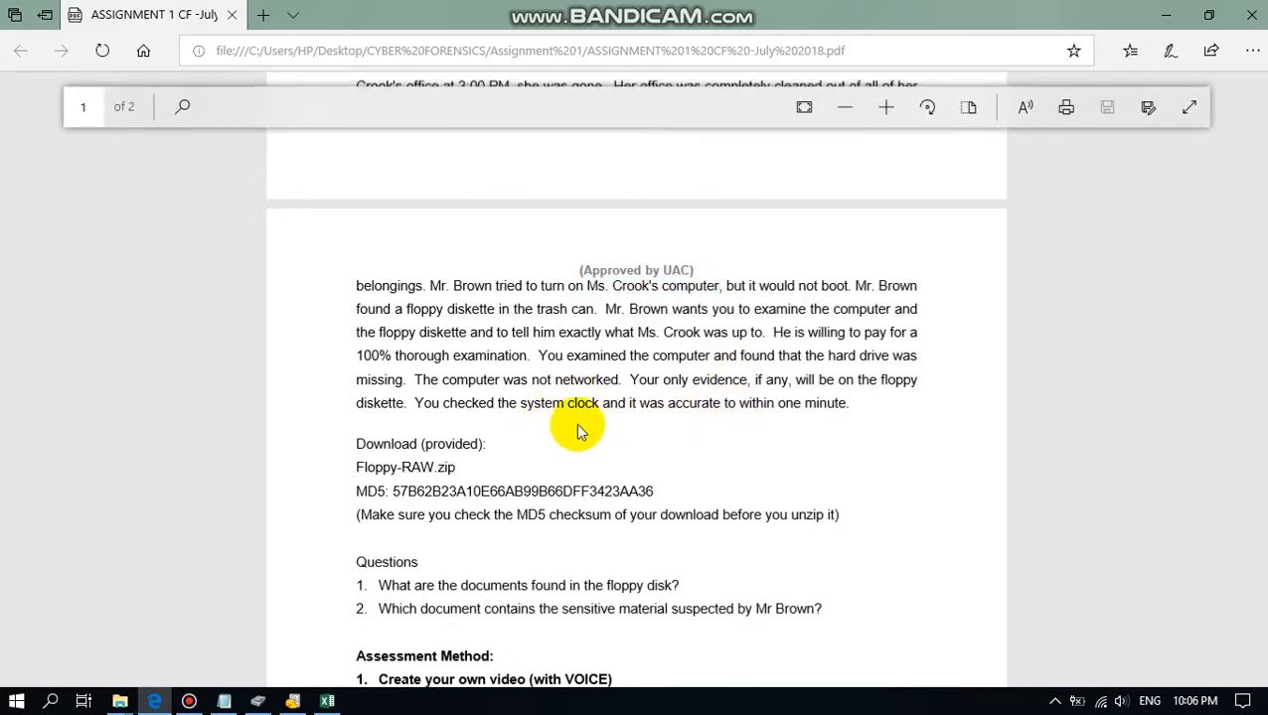
Step: Look over the rest of the assignment brief, including the questions, and return to the Excel password prompt
scroll(600, 415, "down", 2)
scroll(599, 415, "down", 2)
scroll(590, 415, "up", 10)
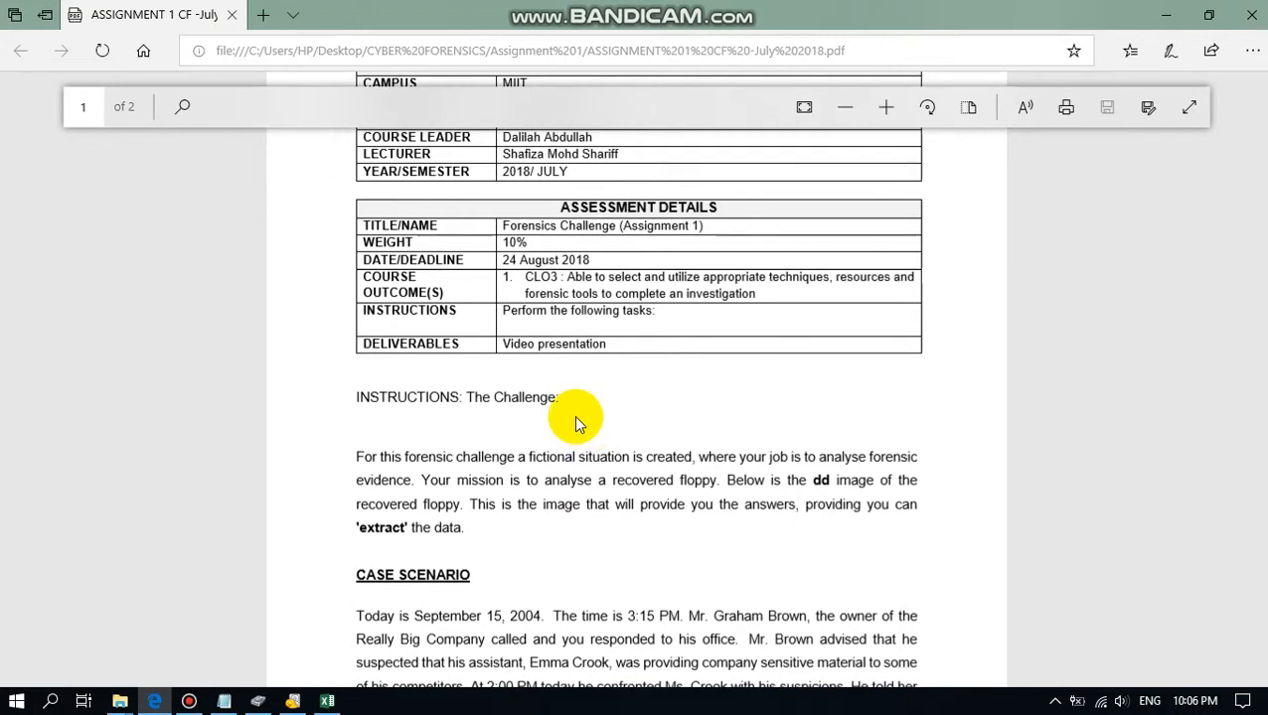
scroll(573, 416, "down", 5)
scroll(414, 460, "down", 2)
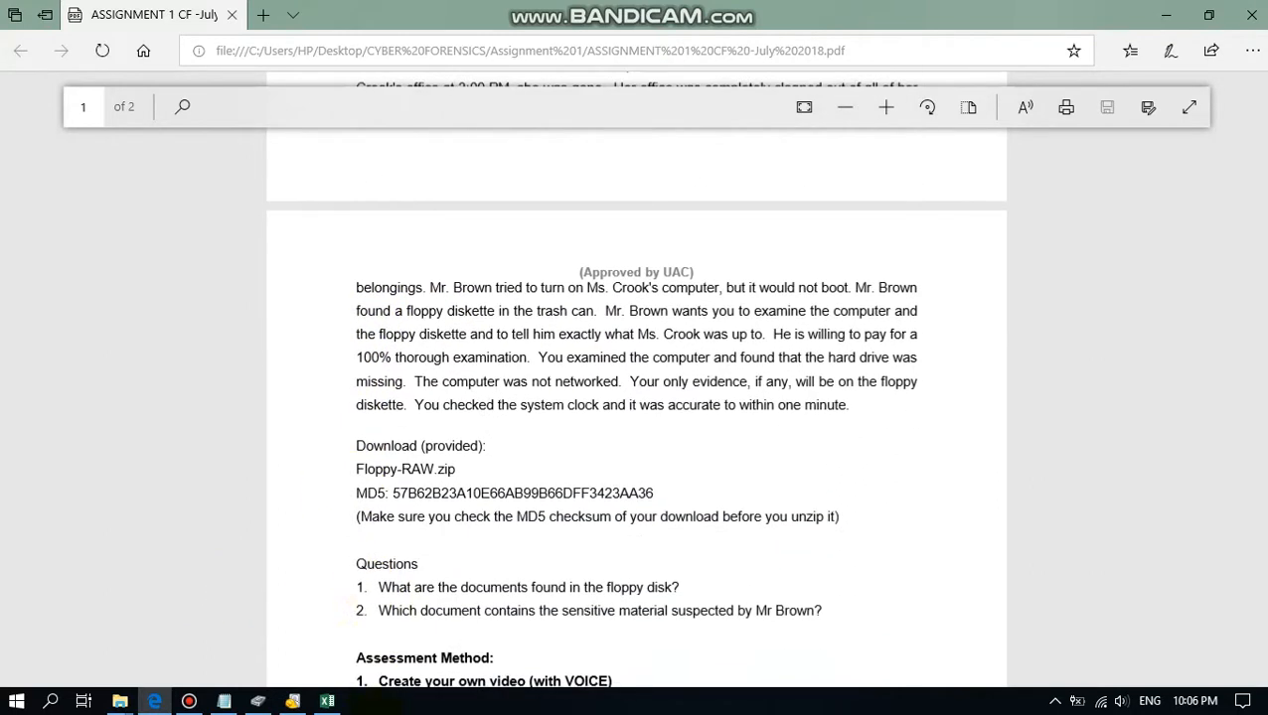
left_click(328, 703)
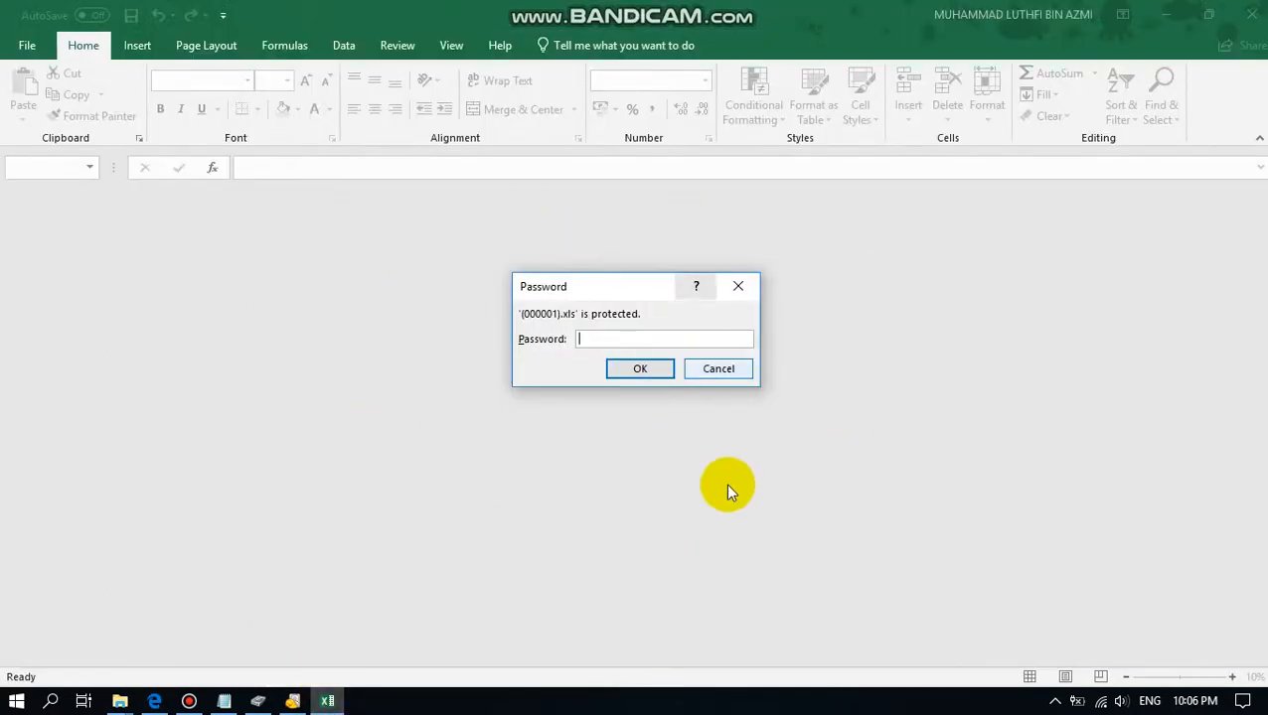
Step: Copy the assistant's name from the case scenario, try a password on the protected workbook, and close Excel
left_click(154, 701)
scroll(686, 373, "up", 5)
scroll(661, 368, "down", 2)
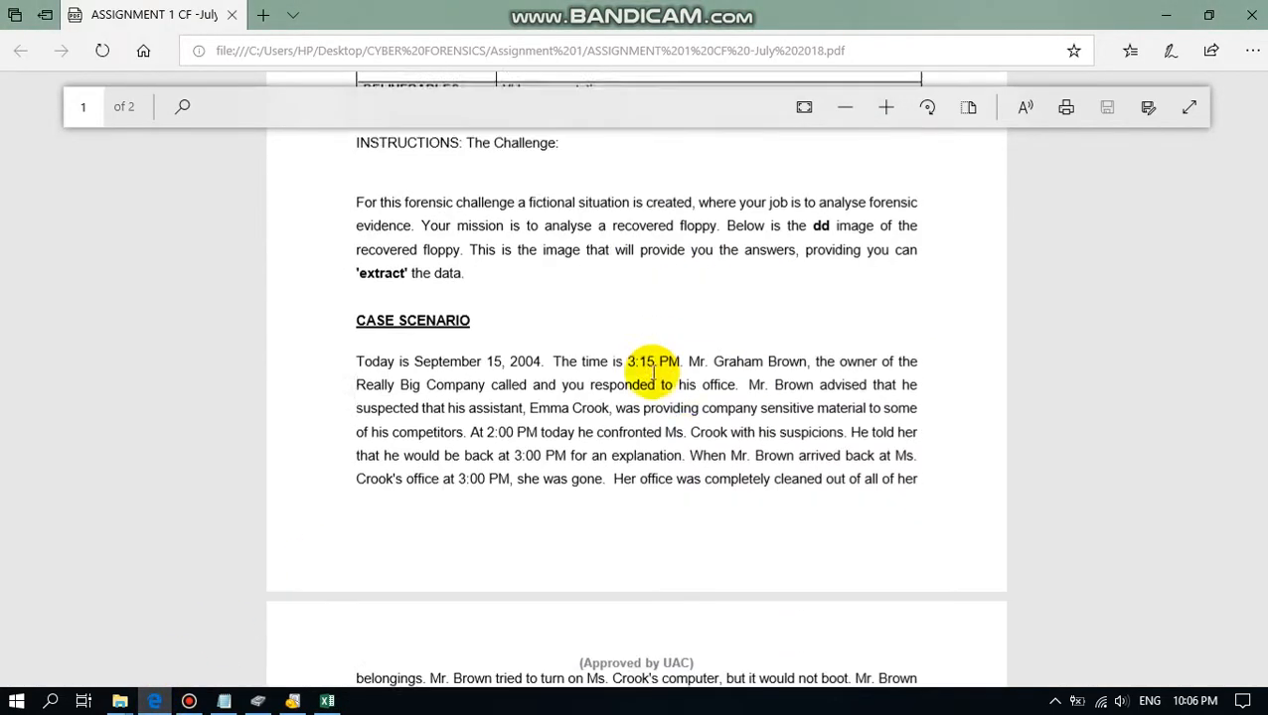
left_click_drag(527, 388, 608, 388)
key("ctrl+c")
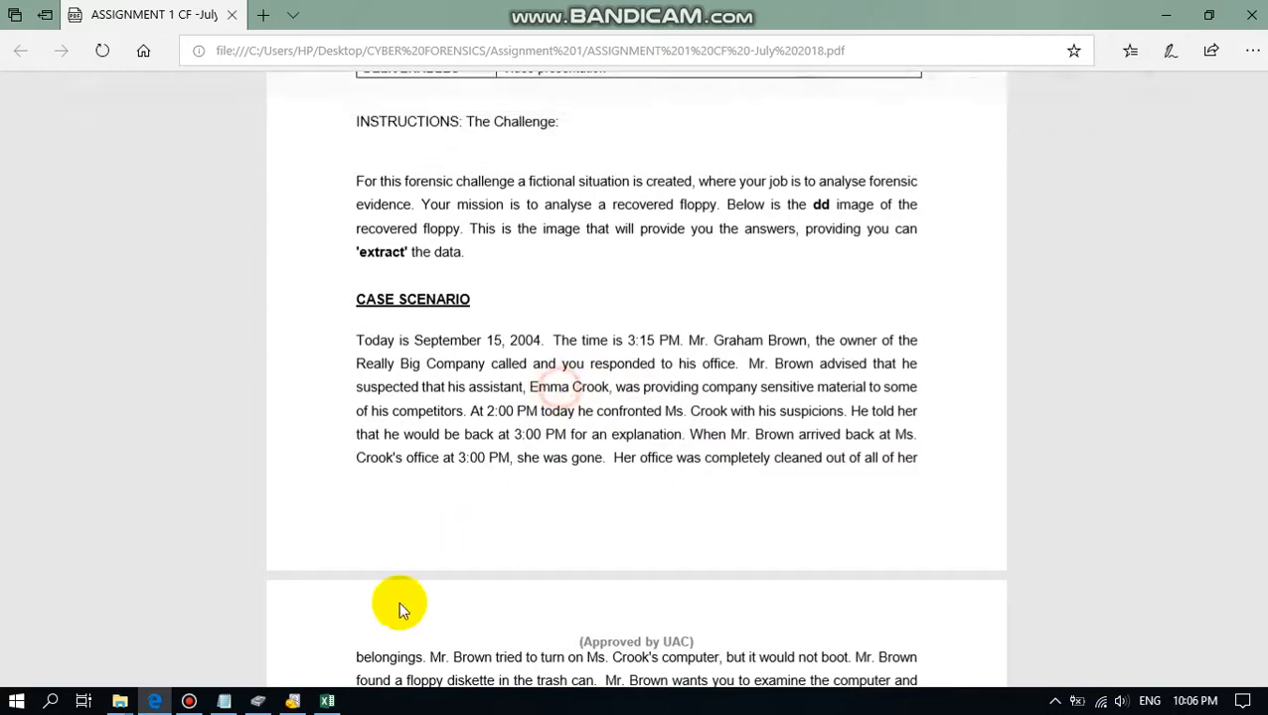
left_click(327, 701)
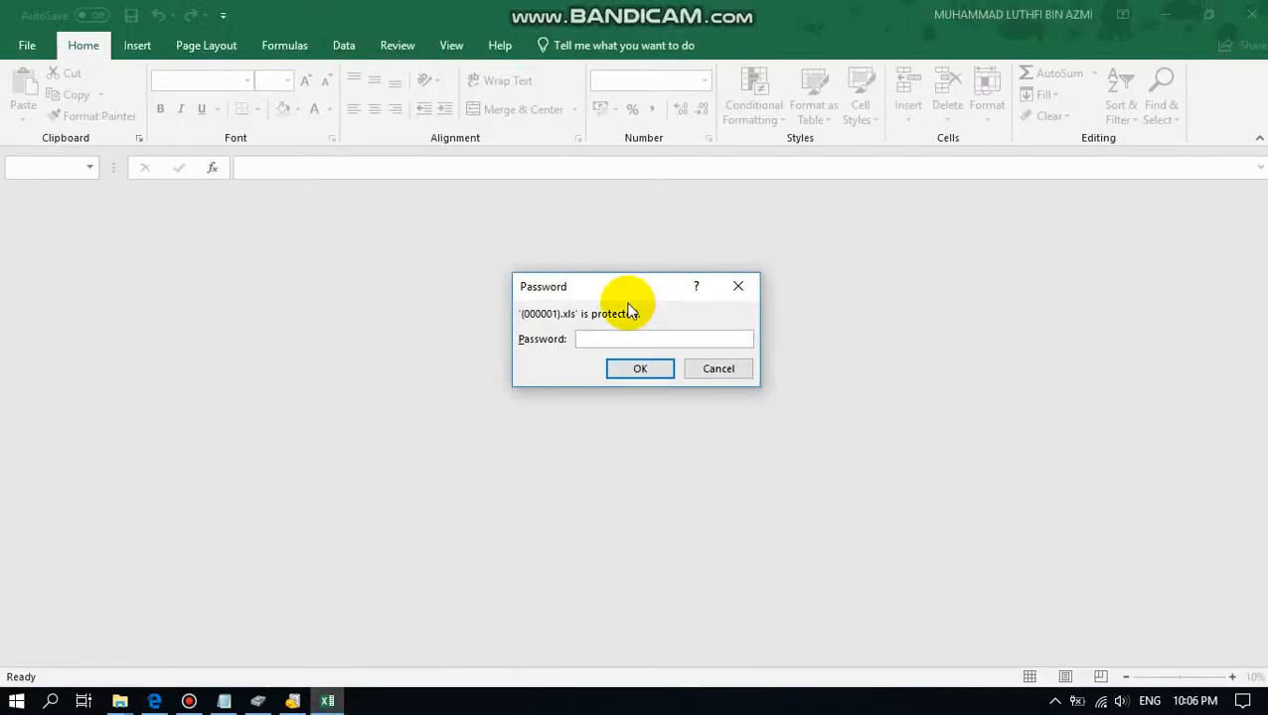
left_click(644, 368)
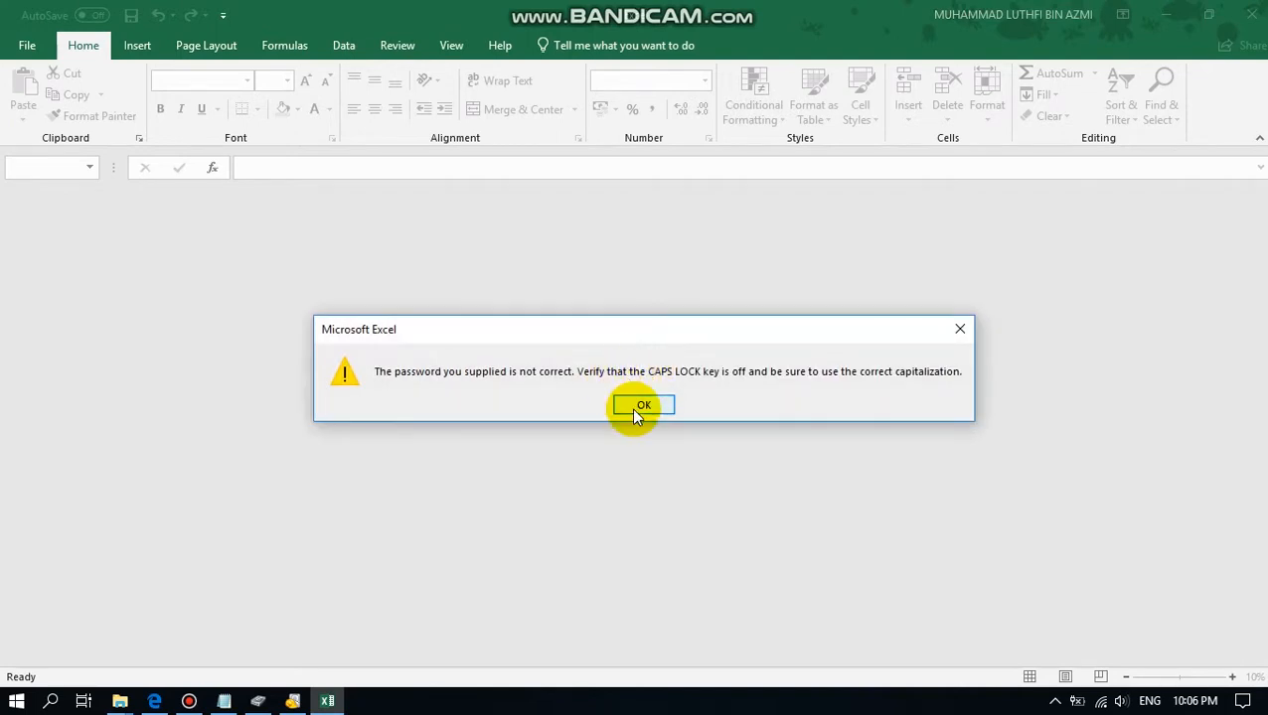
left_click(644, 410)
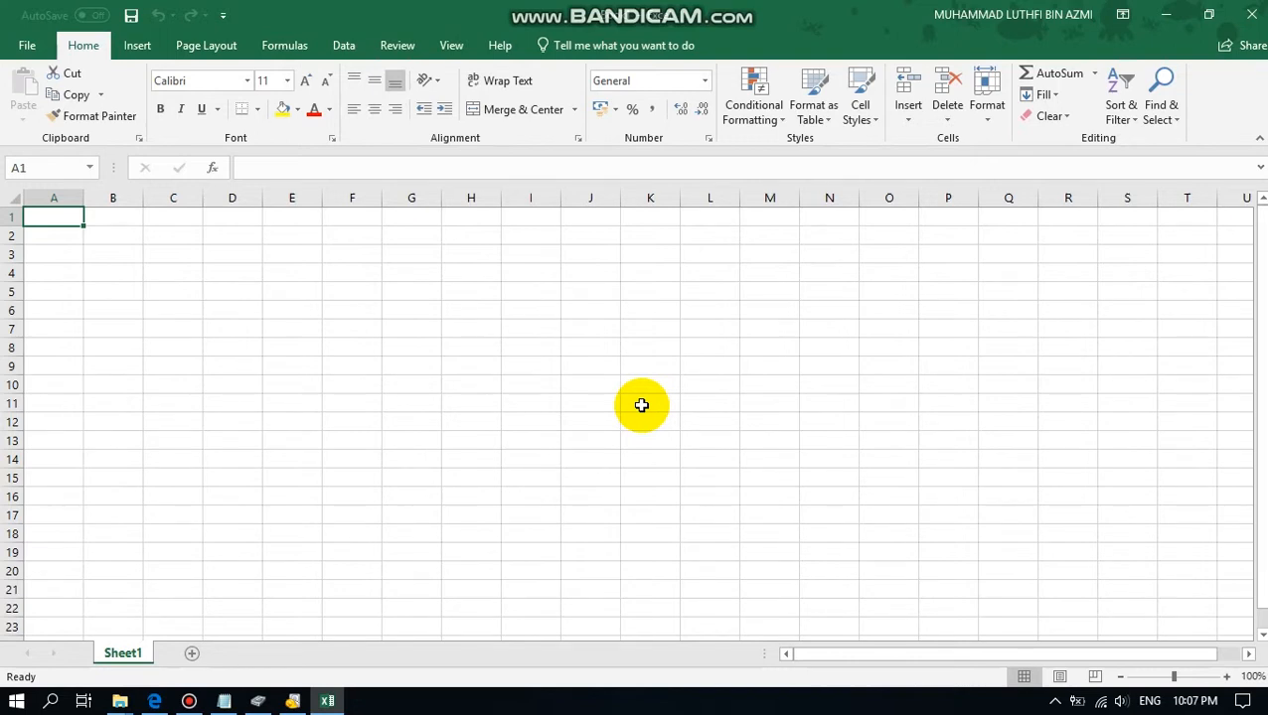
left_click(1249, 14)
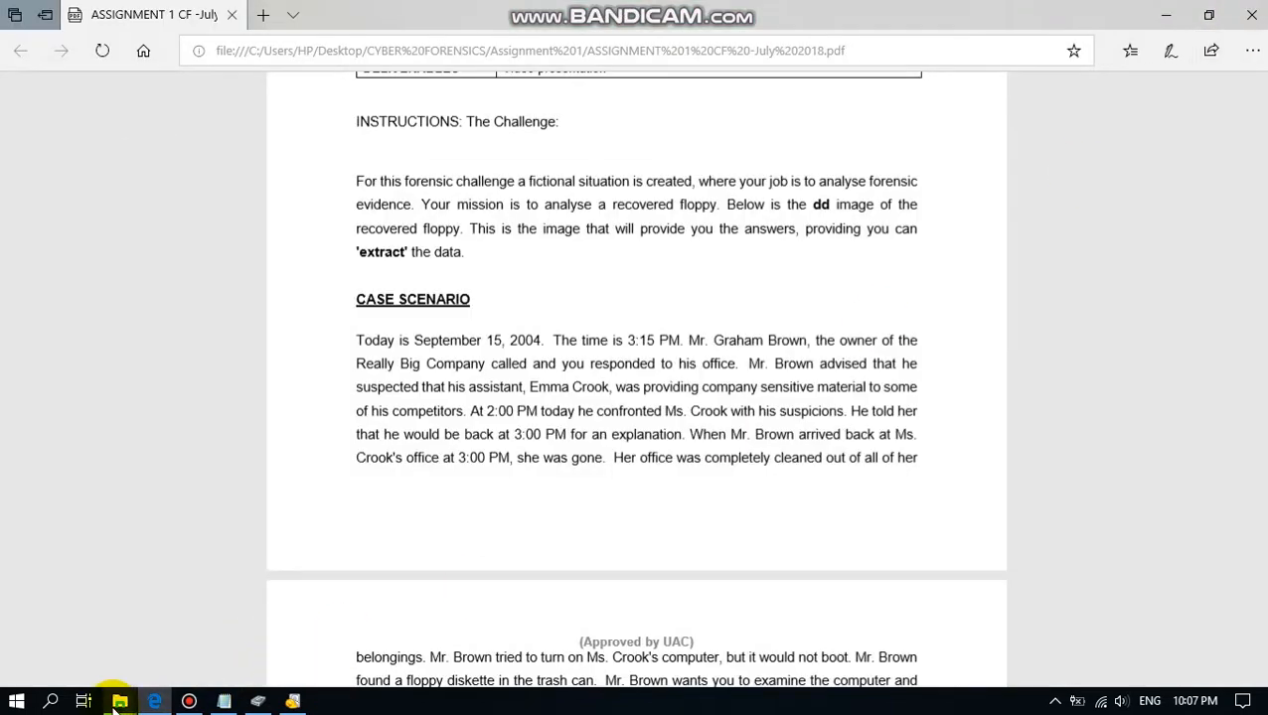
Step: Reopen [000001].xls from Local Disk (C:), try another password for it, and close Excel
mouse_move(119, 702)
left_click(437, 609)
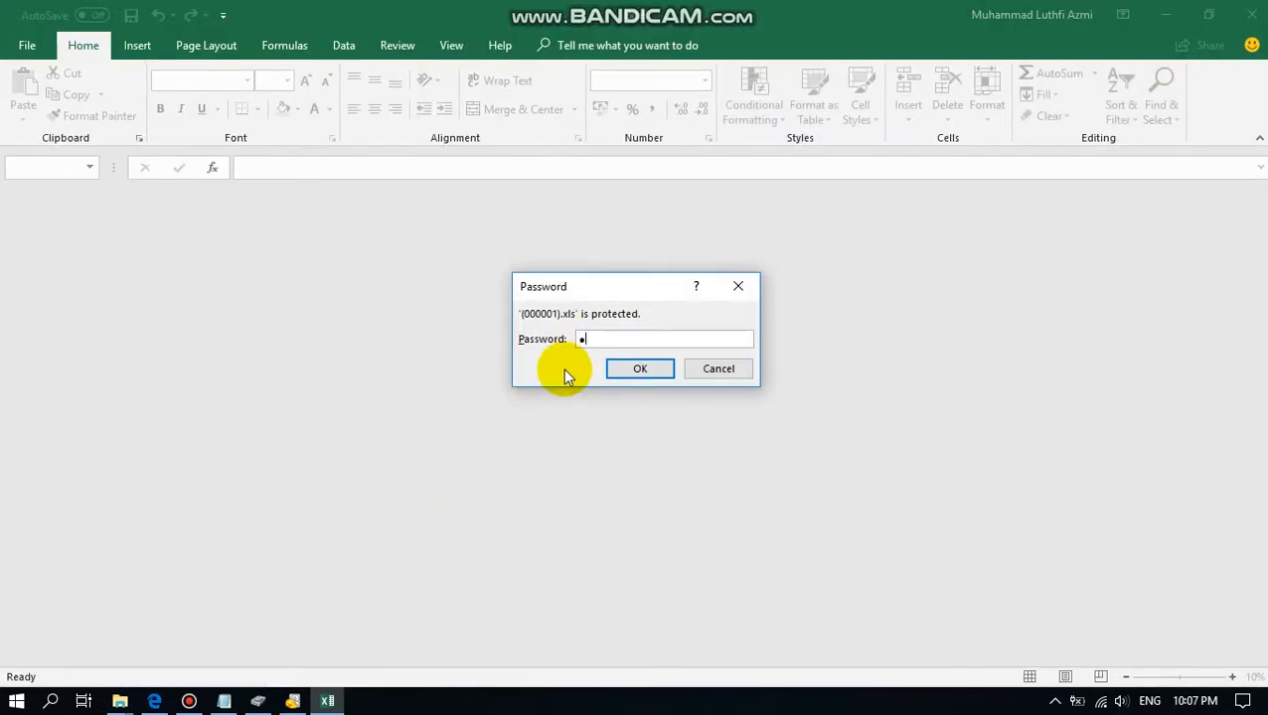
type("*****")
left_click(656, 373)
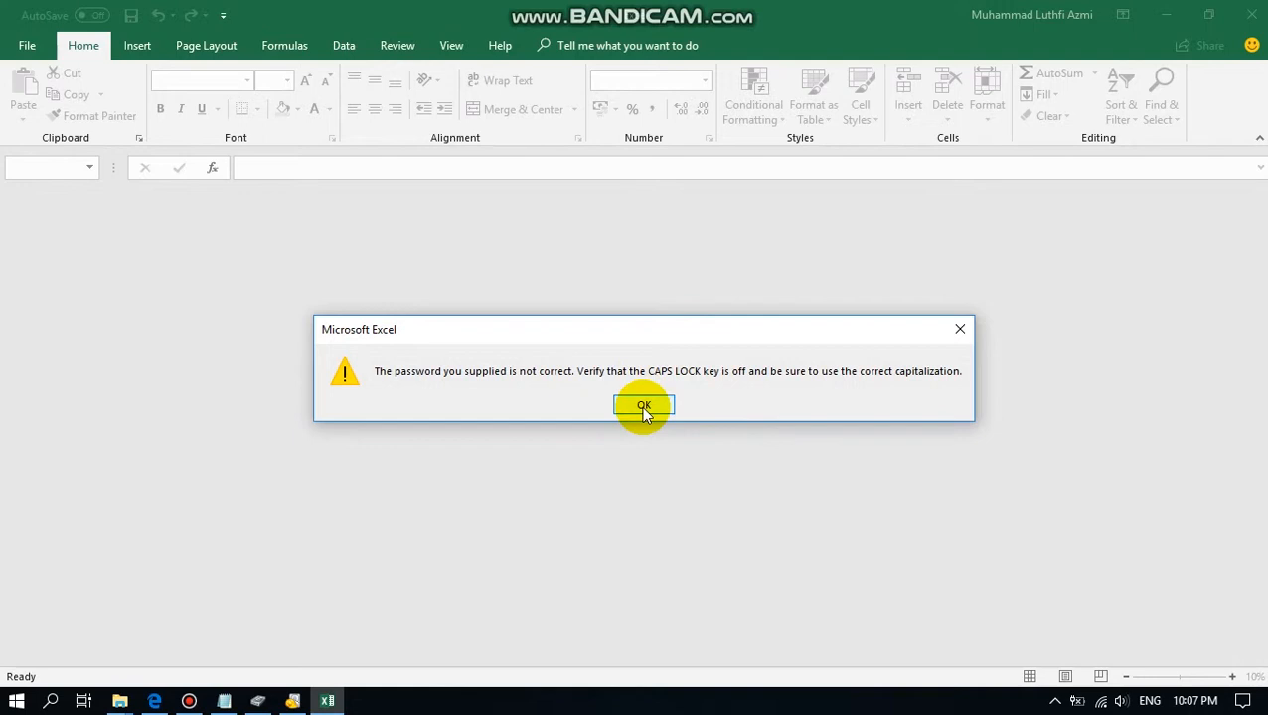
left_click(644, 408)
left_click(1250, 22)
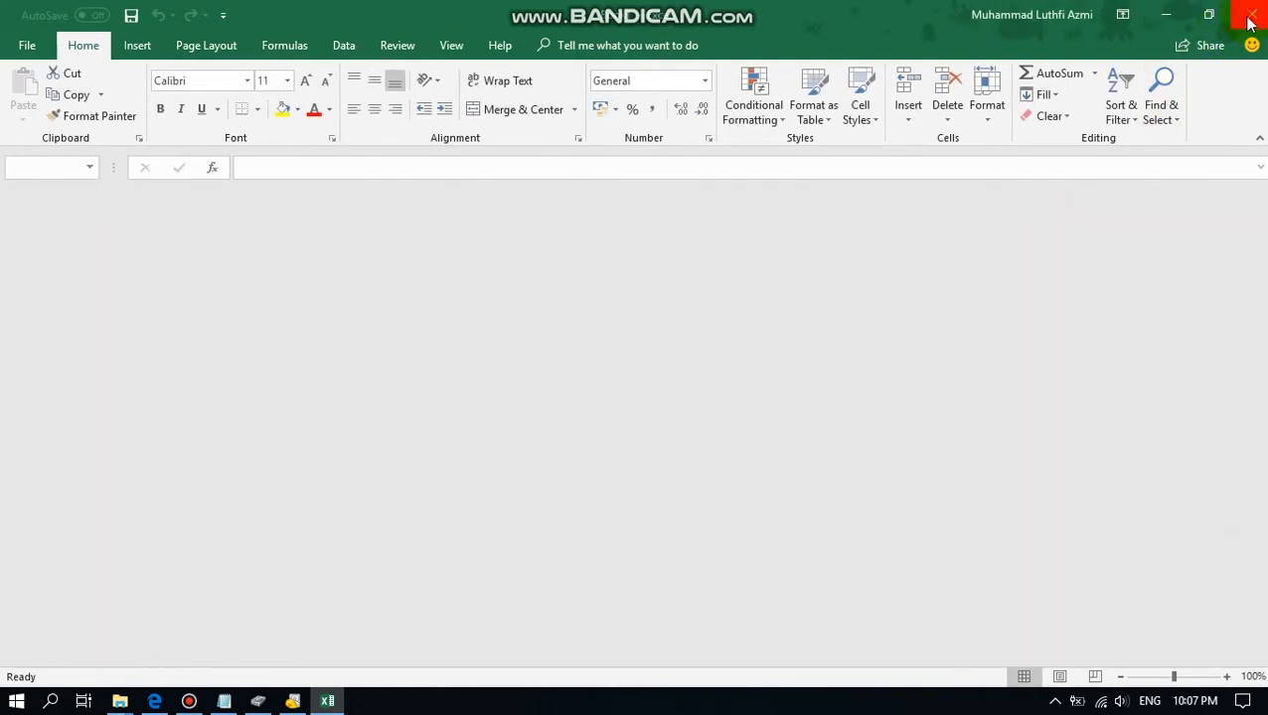
Step: Open [000001].xls by entering its workbook password, and widen column A on Sheet1 to inspect the evidence text
double_click(427, 320)
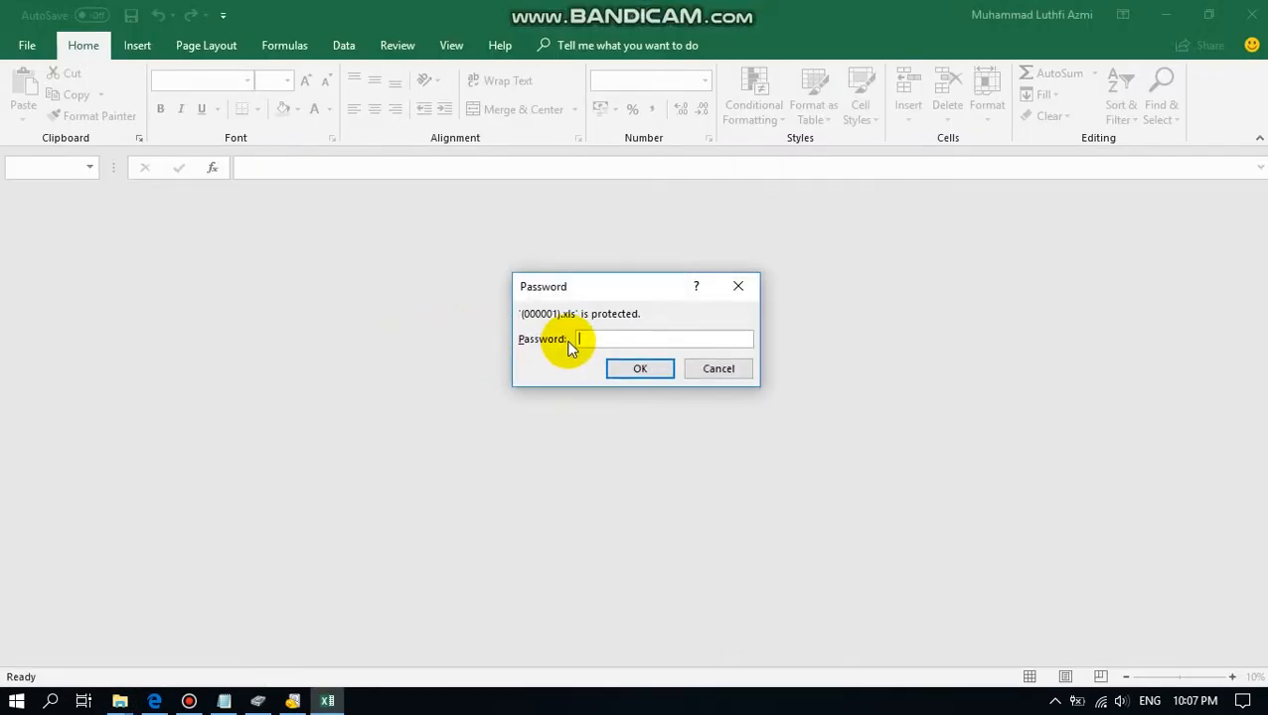
left_click(641, 369)
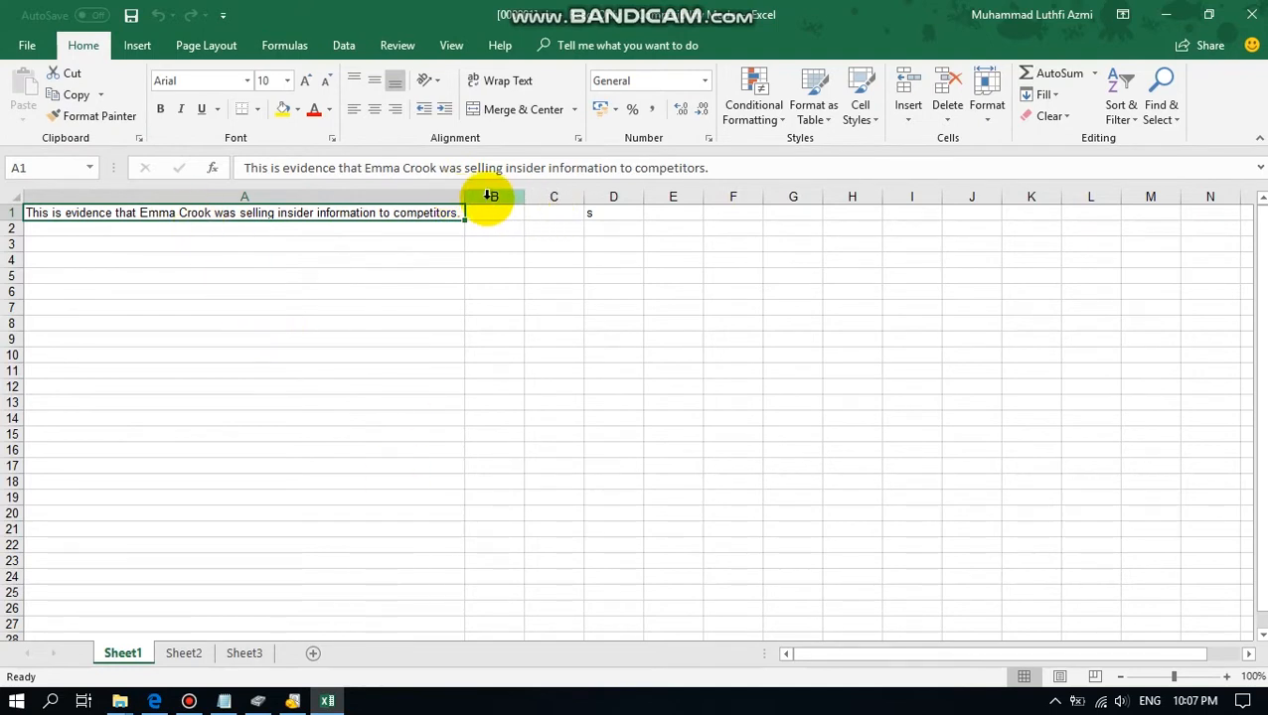
left_click(450, 197)
left_click_drag(464, 199, 699, 199)
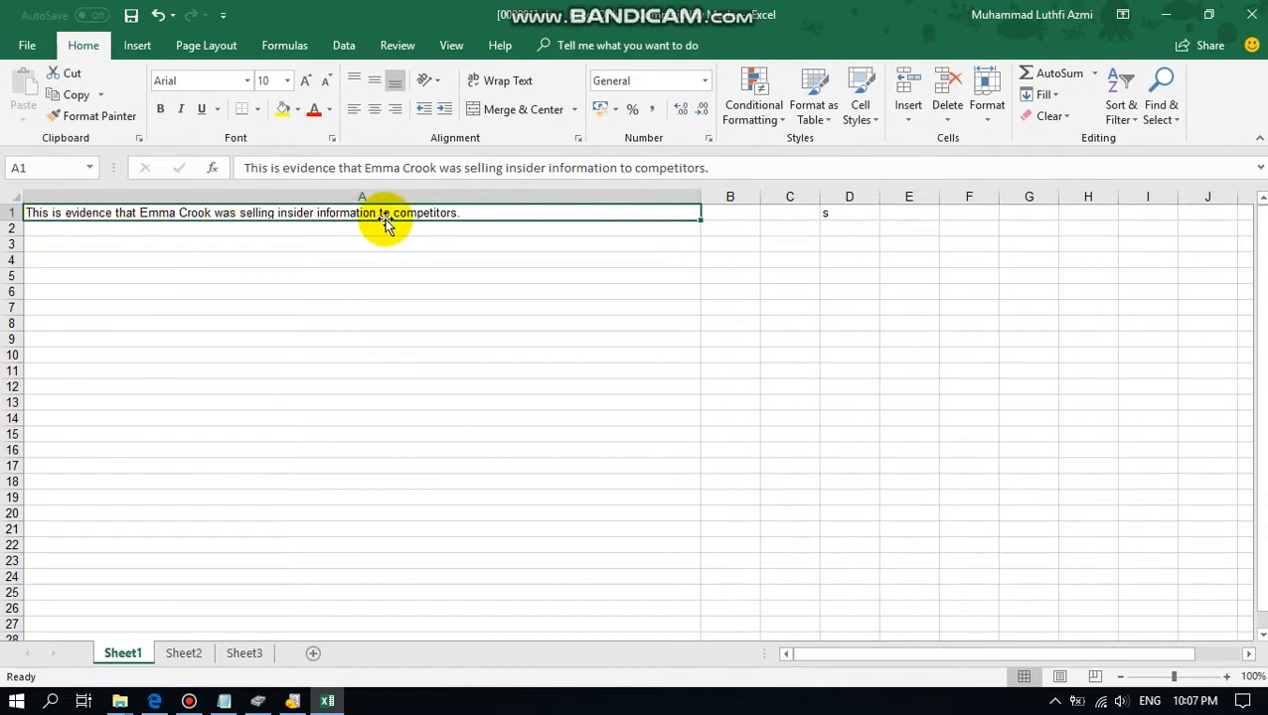
left_click_drag(1265, 283, 1263, 274)
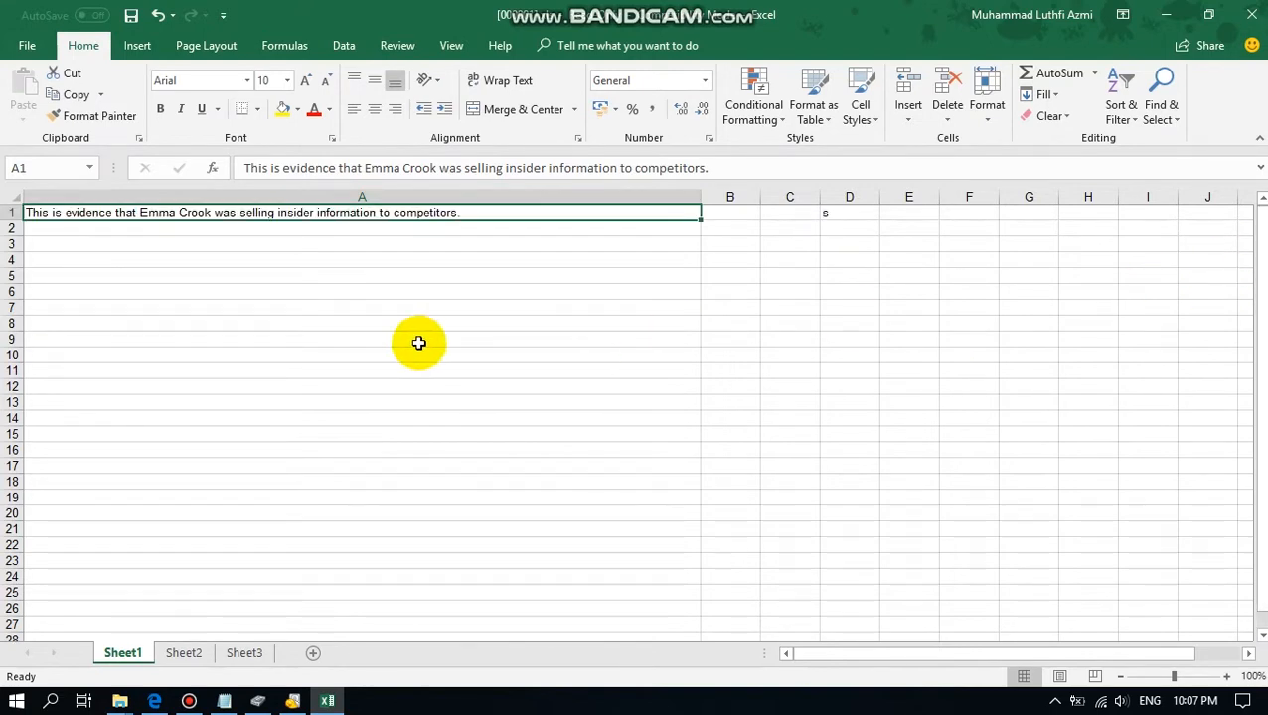
scroll(99, 225, "down", 1)
scroll(84, 227, "up", 1)
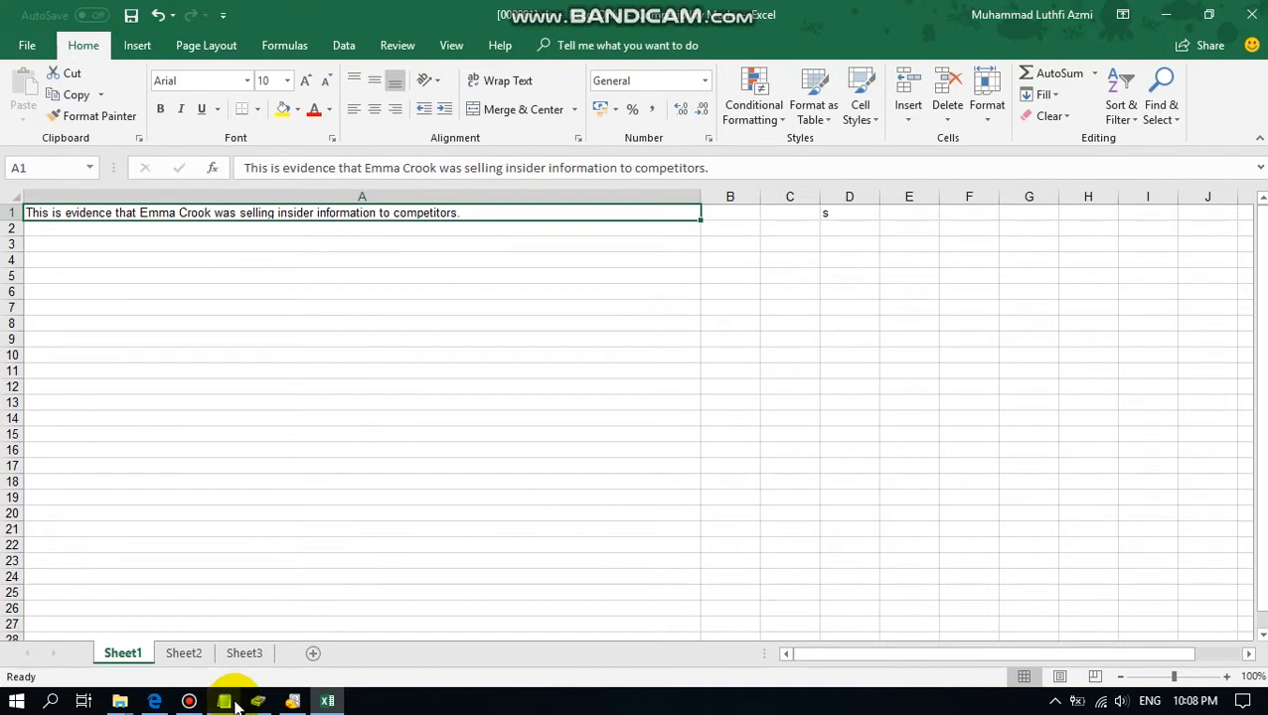
Step: Open the document starting "JOHN, by the grace of God King of England" from Local Disk (C:), read through it for evidence, and close it
mouse_move(121, 704)
left_click(455, 642)
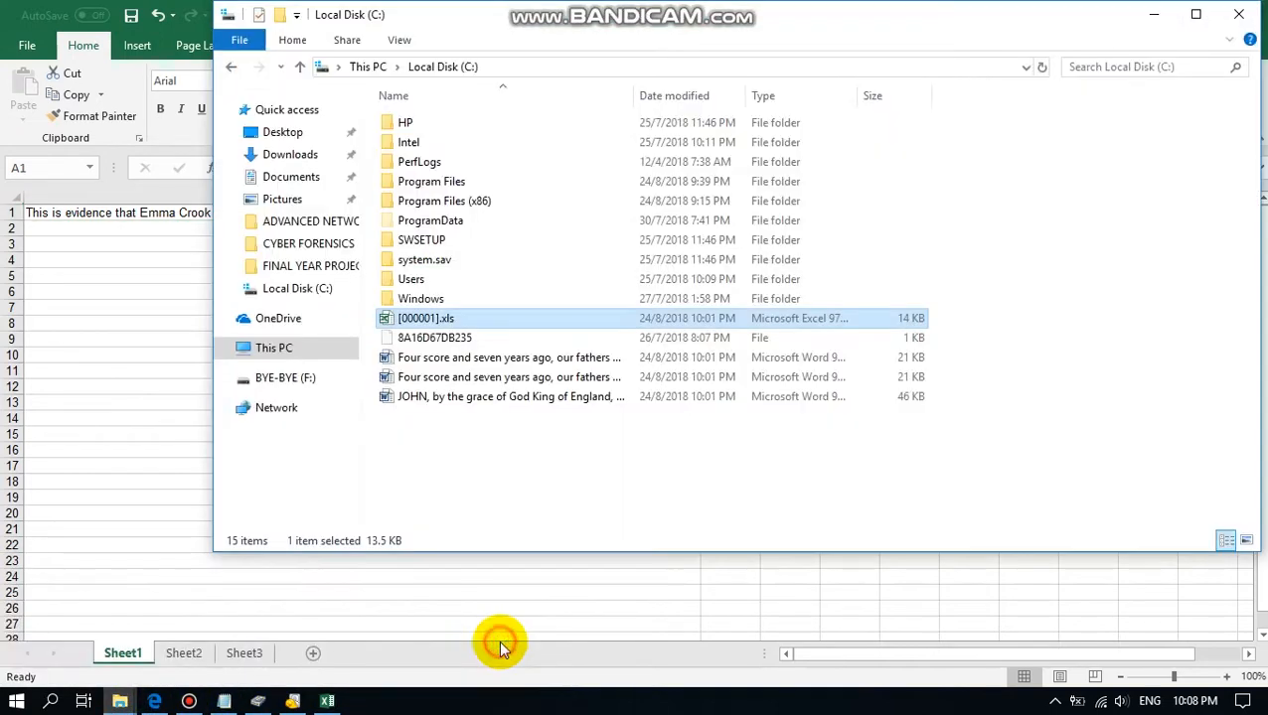
left_click(415, 399)
double_click(414, 399)
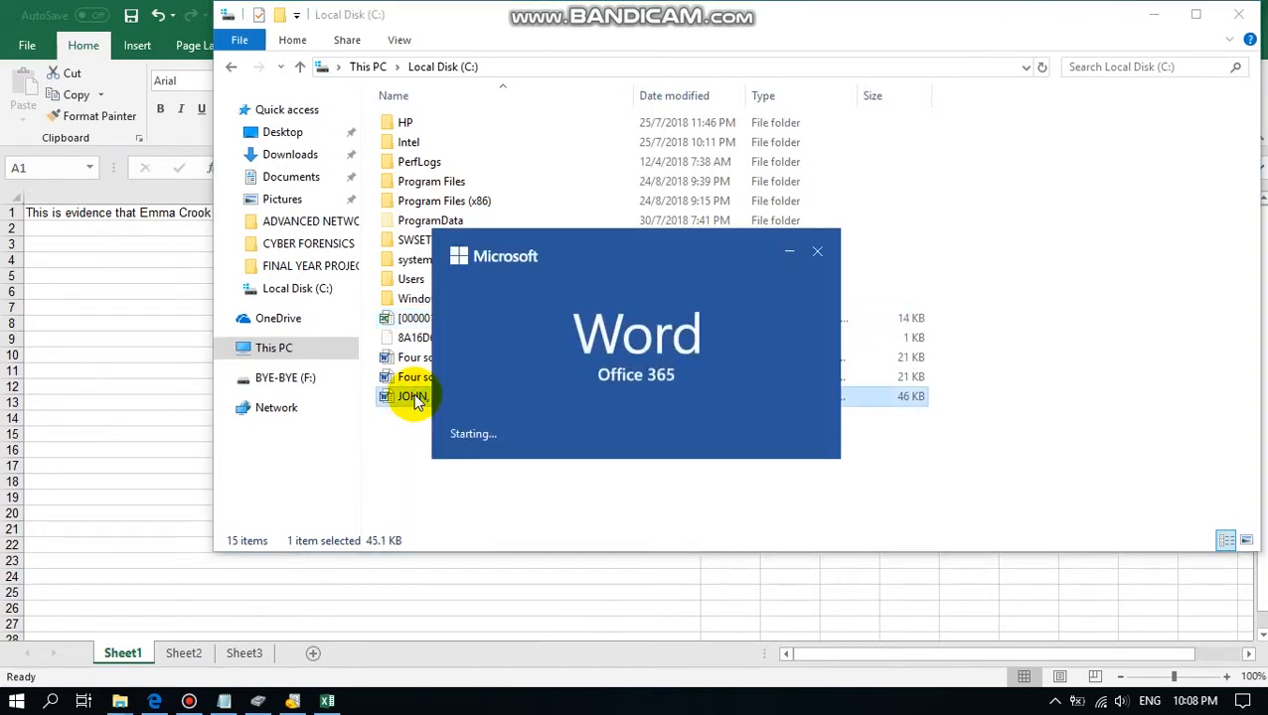
scroll(390, 336, "down", 9)
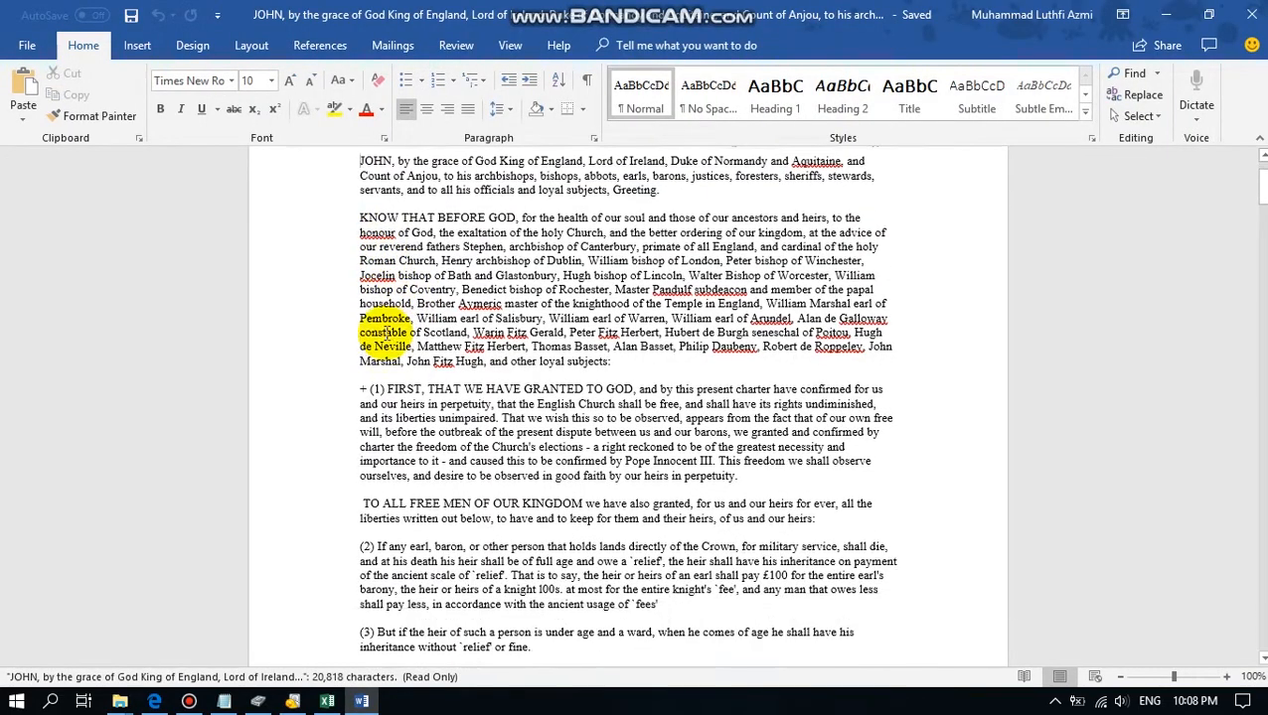
scroll(388, 333, "down", 3)
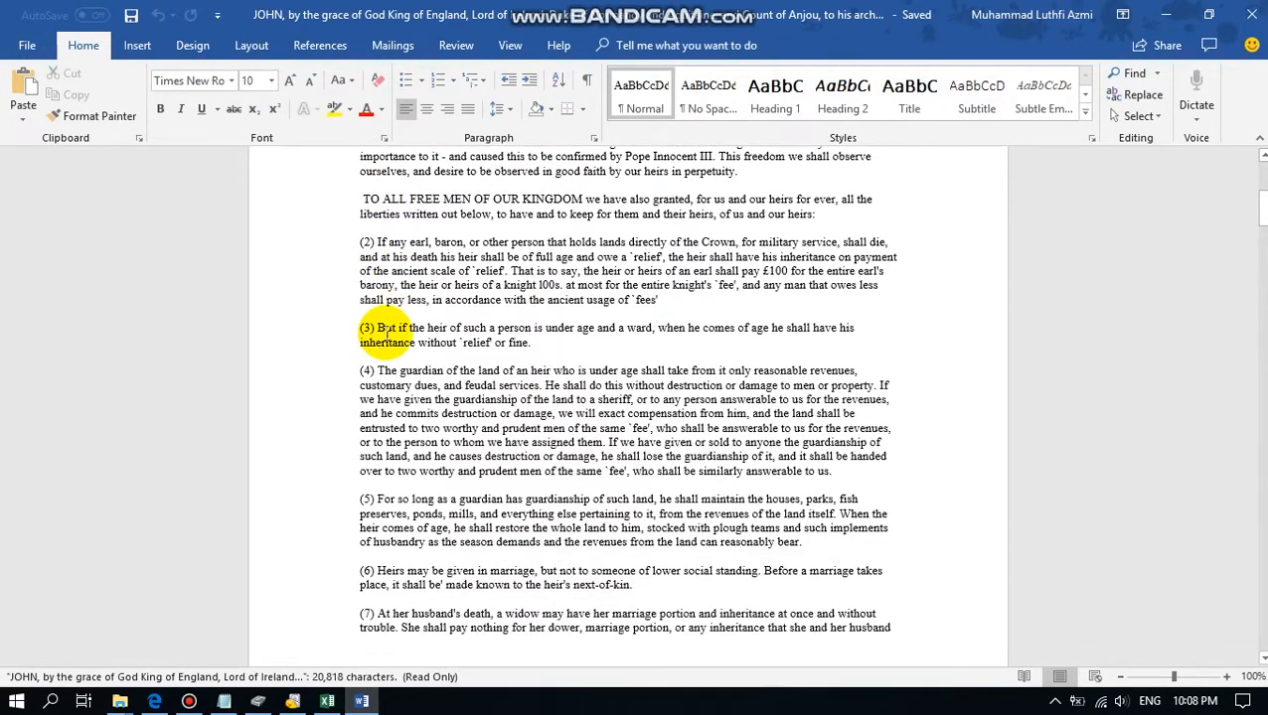
scroll(387, 333, "down", 5)
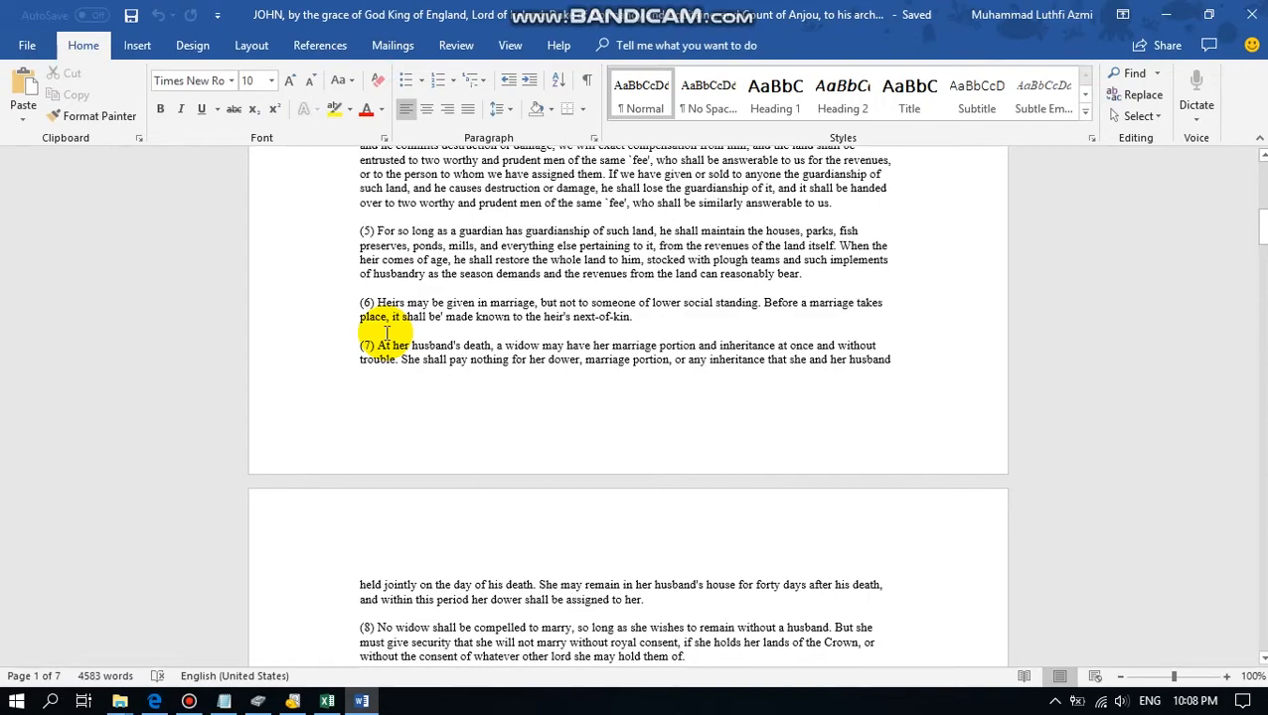
scroll(388, 333, "down", 12)
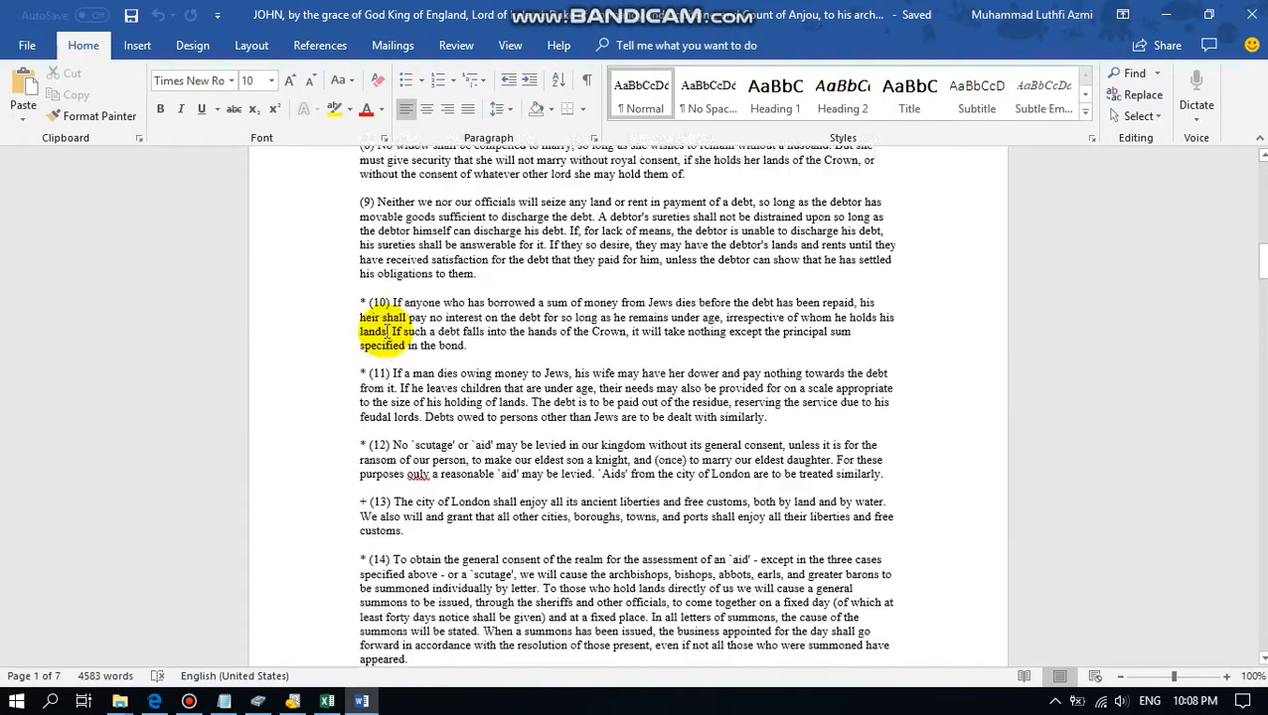
scroll(386, 333, "down", 4)
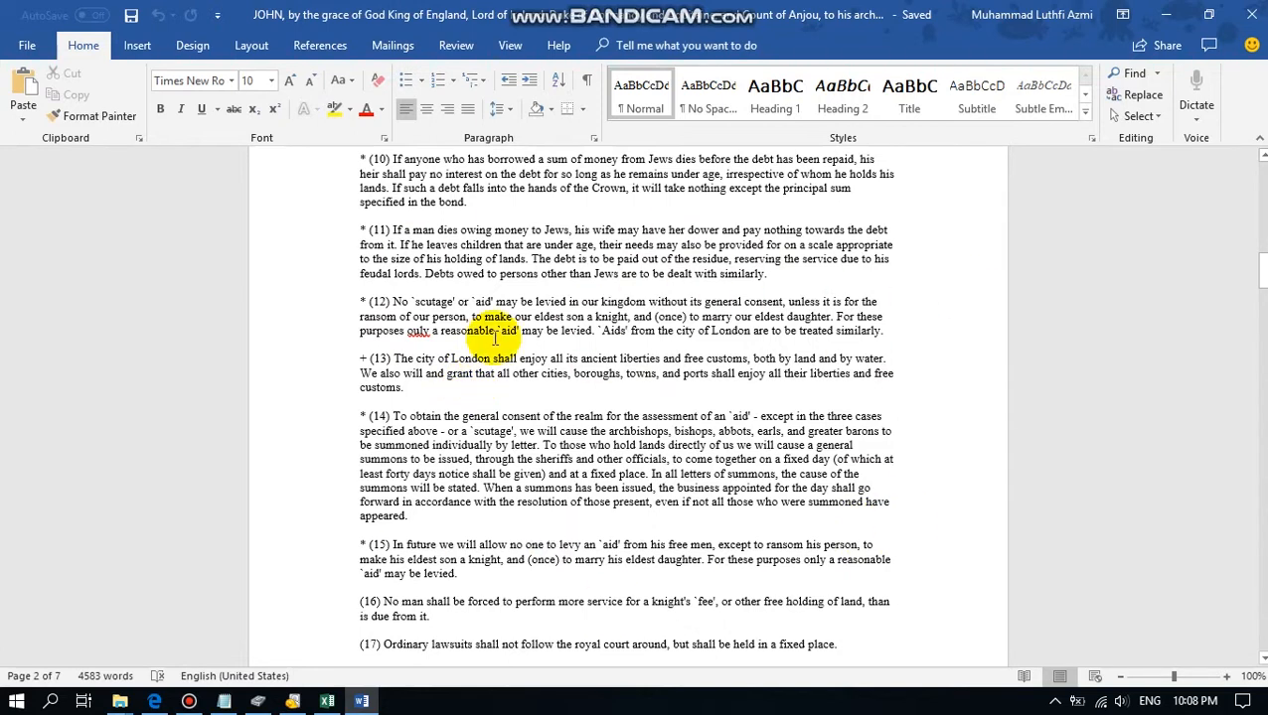
left_click(327, 702)
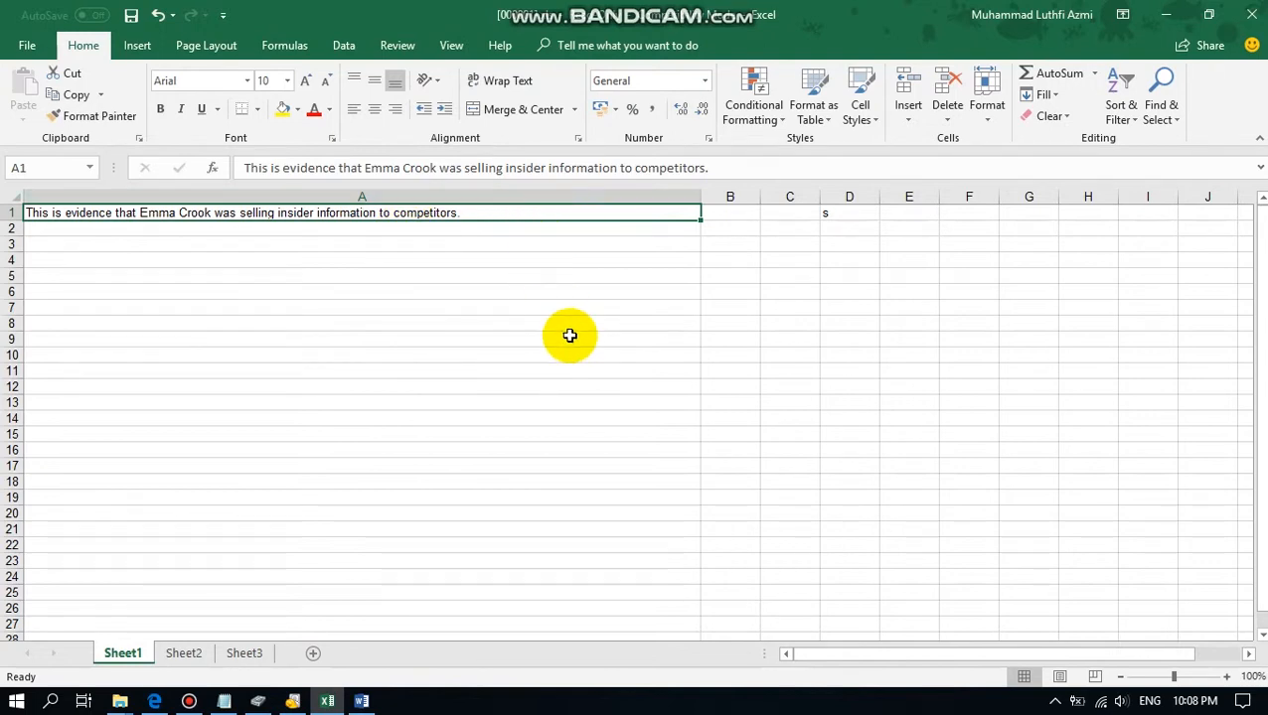
left_click(362, 702)
left_click(1251, 14)
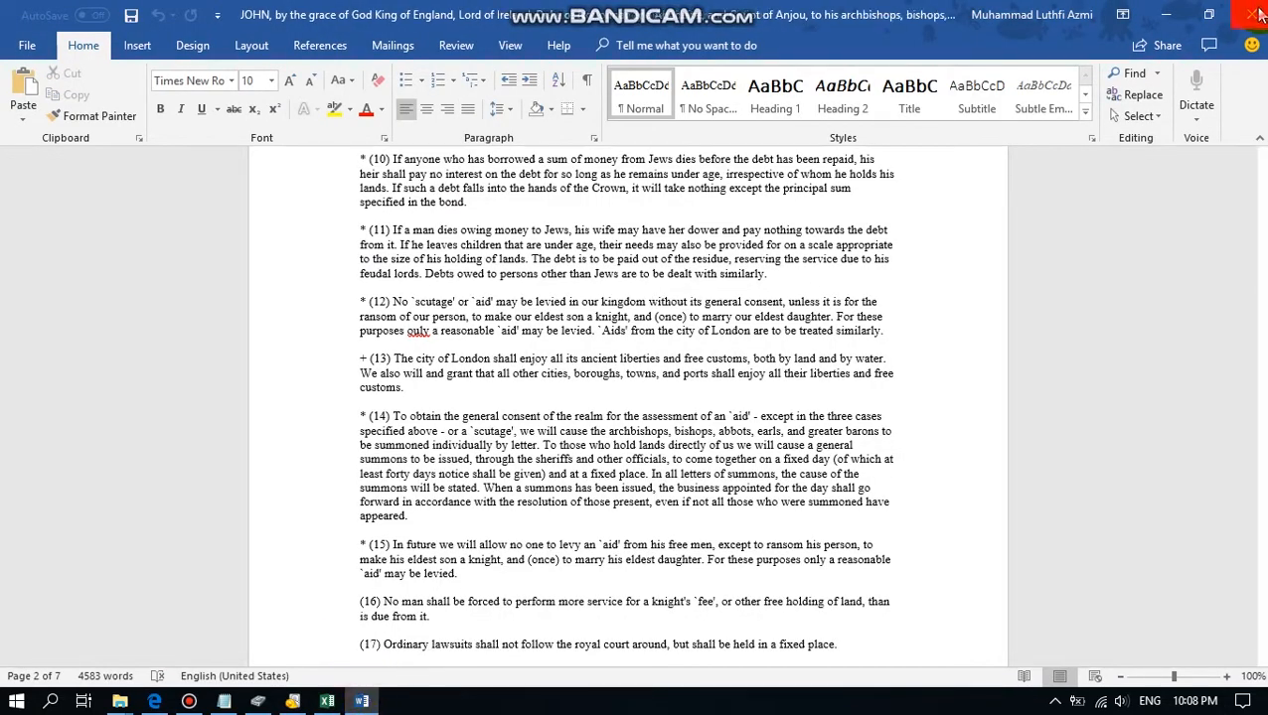
Step: Review the assignment questions in Edge, and select the three recovered Word documents and [000001].xls in Local Disk (C:)
left_click(154, 701)
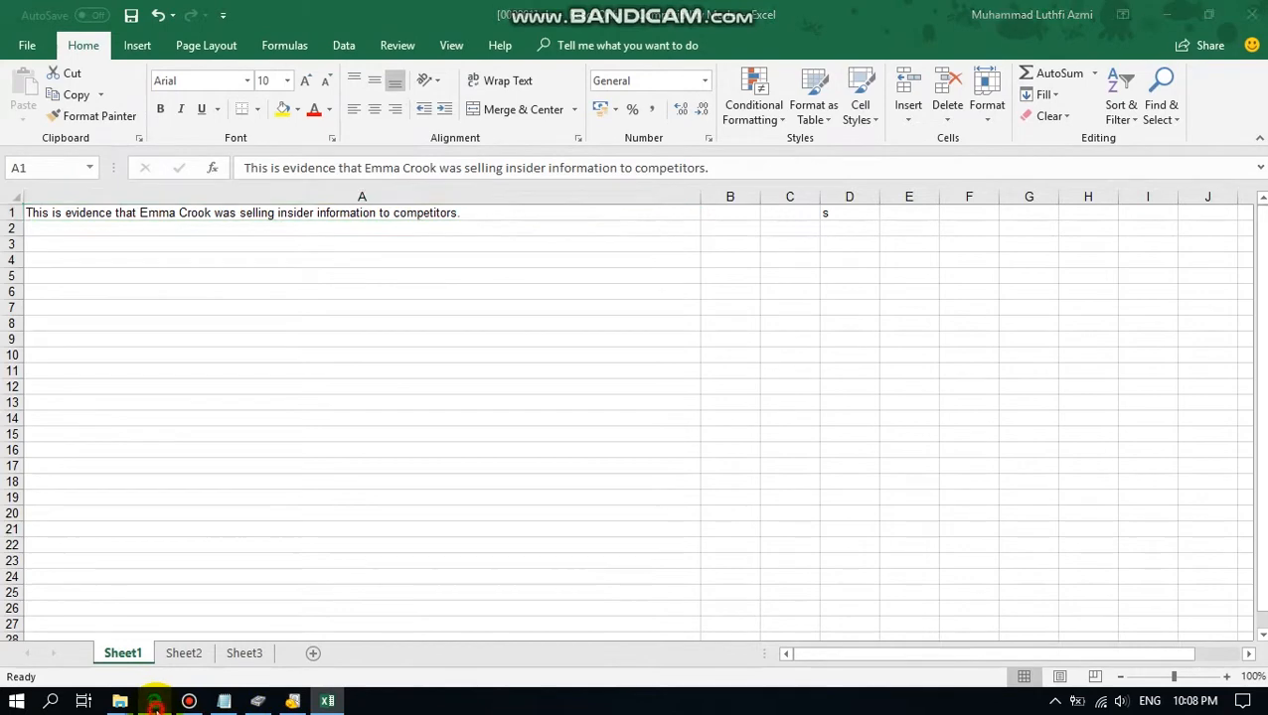
scroll(418, 299, "down", 8)
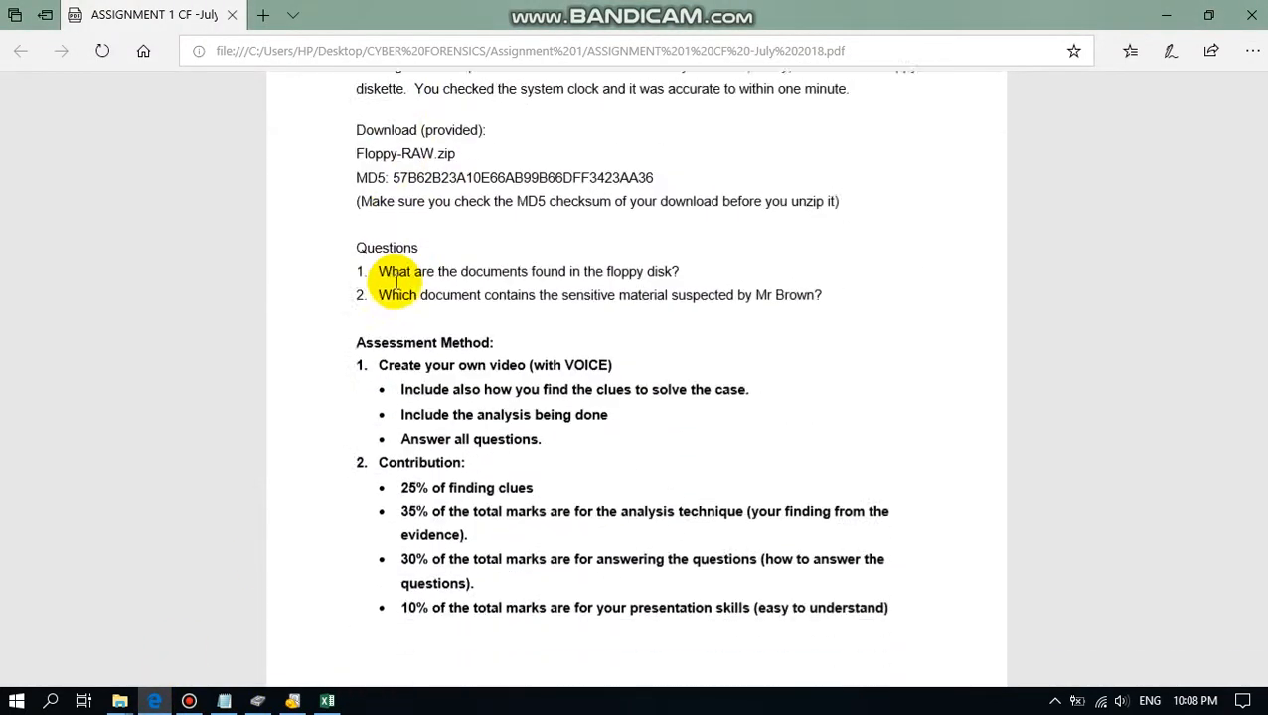
scroll(331, 316, "up", 1)
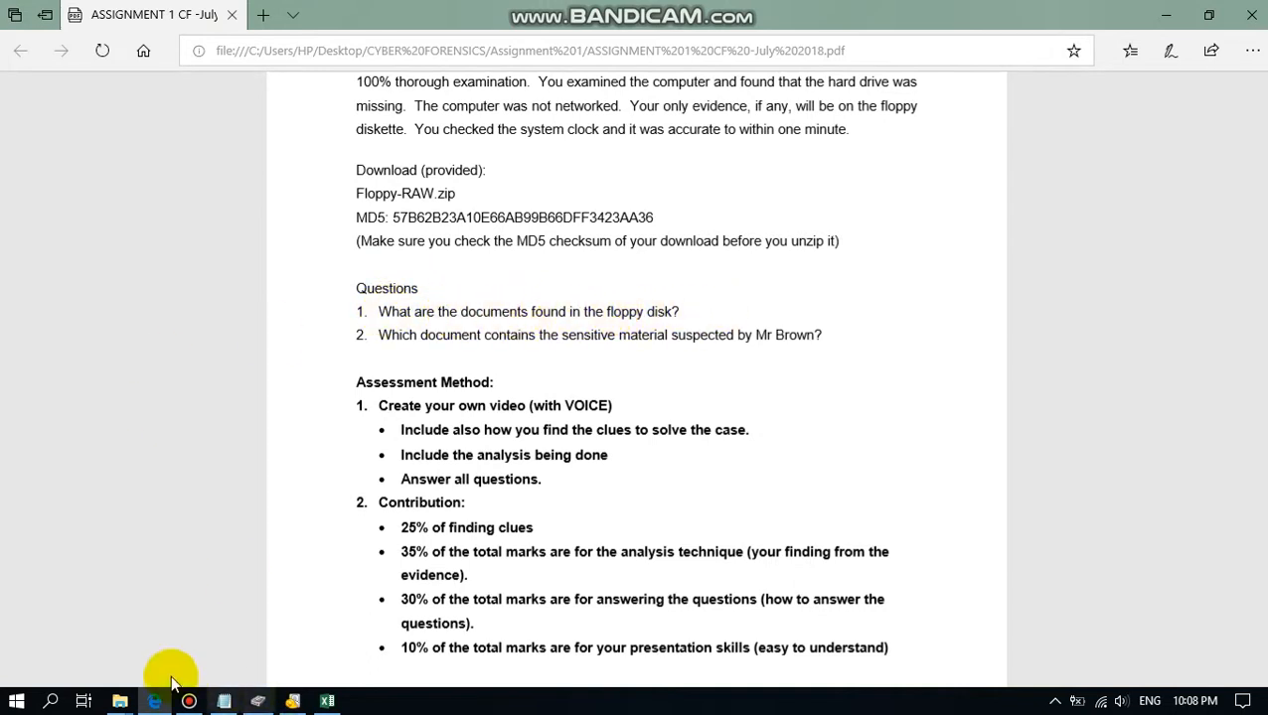
mouse_move(122, 704)
left_click(518, 623)
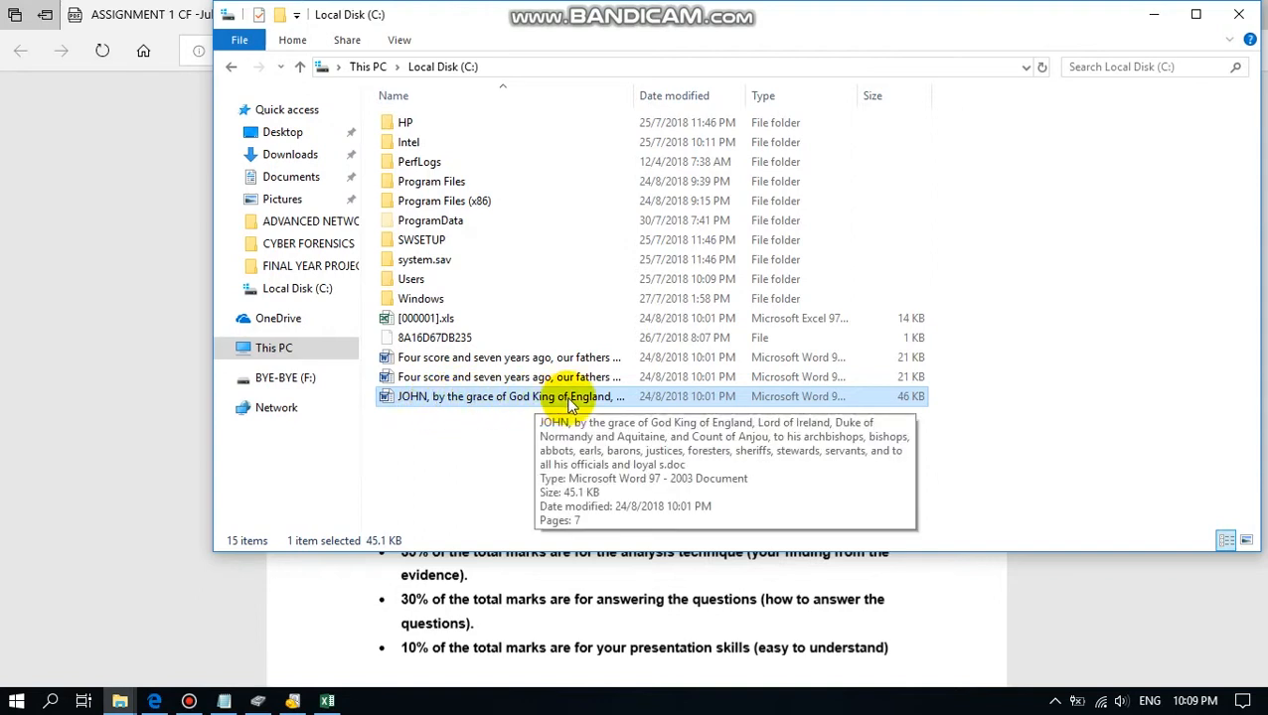
left_click(482, 383, "ctrl")
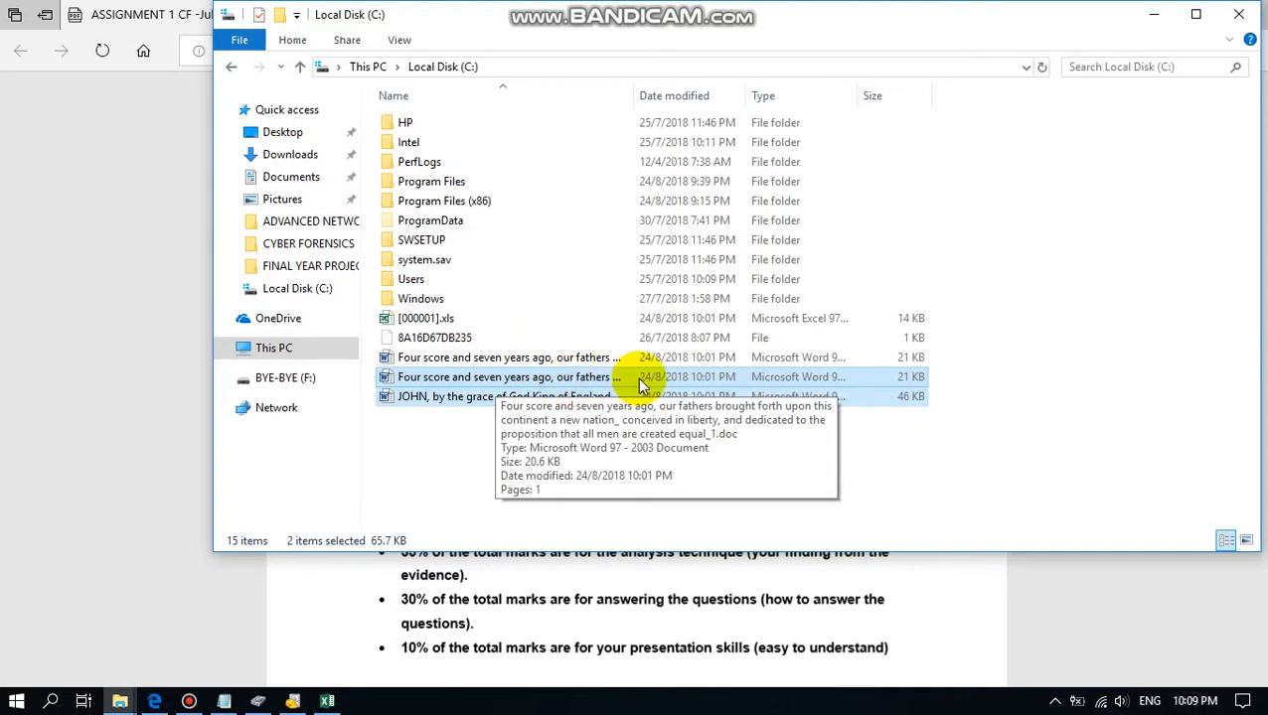
left_click(427, 362, "ctrl")
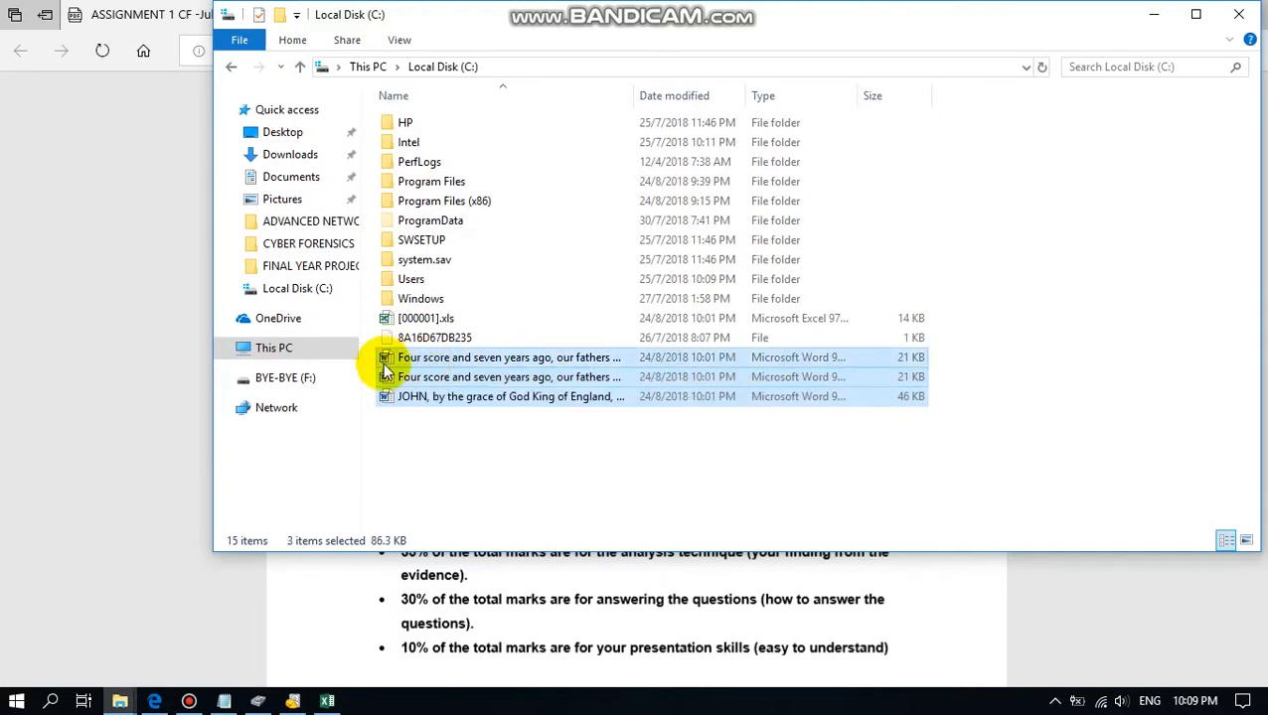
left_click(397, 322, "ctrl")
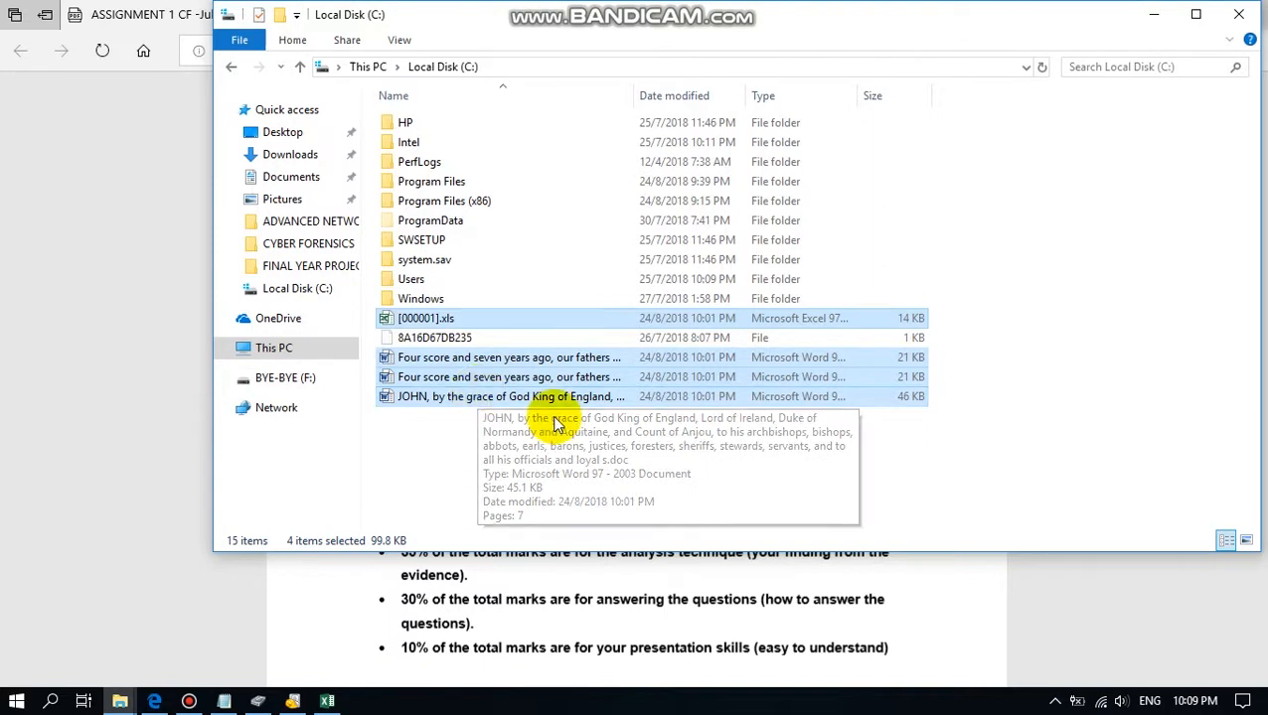
Step: Compare the assignment questions with the evidence text in the workbook and the recovered files in Local Disk (C:)
left_click(136, 389)
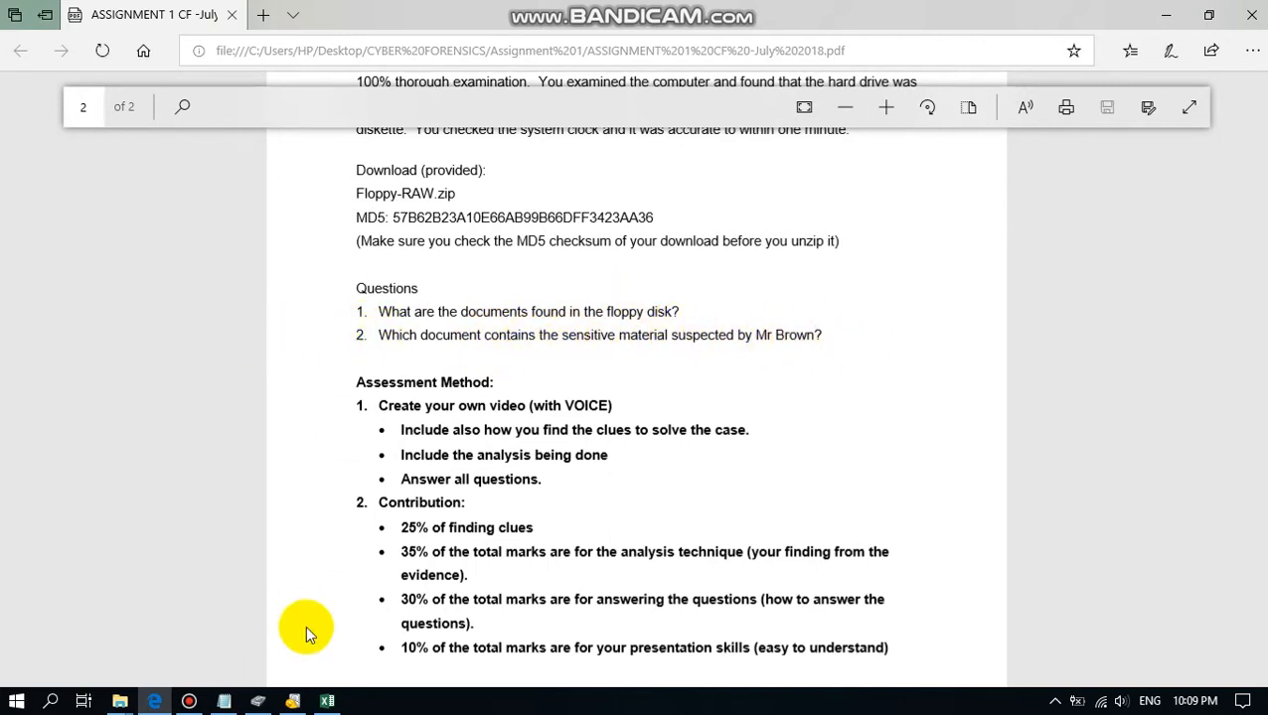
left_click(327, 702)
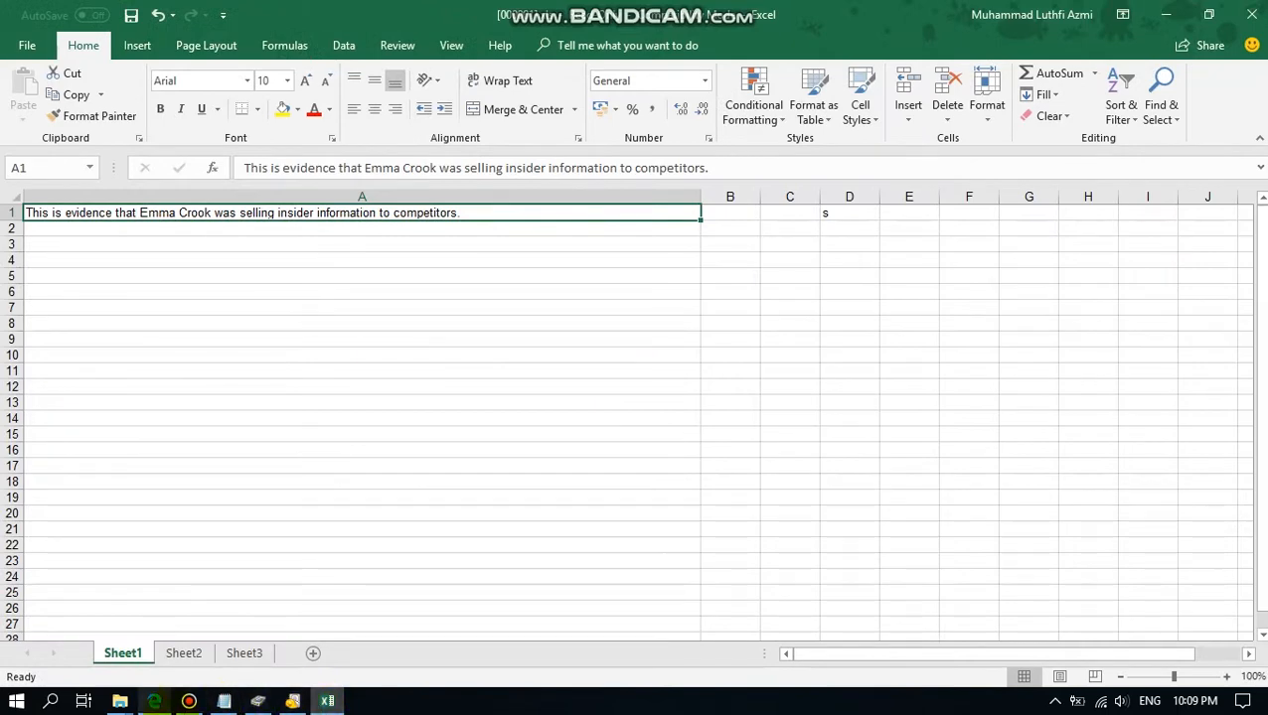
left_click(155, 701)
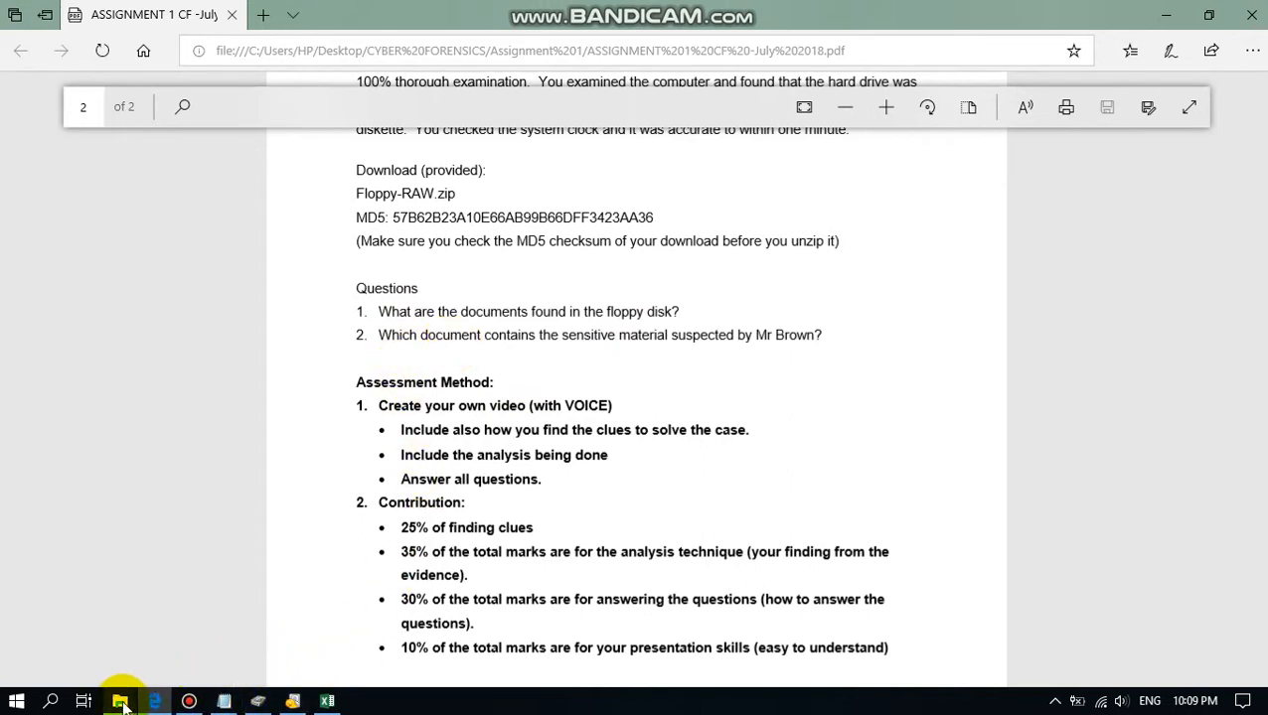
mouse_move(124, 705)
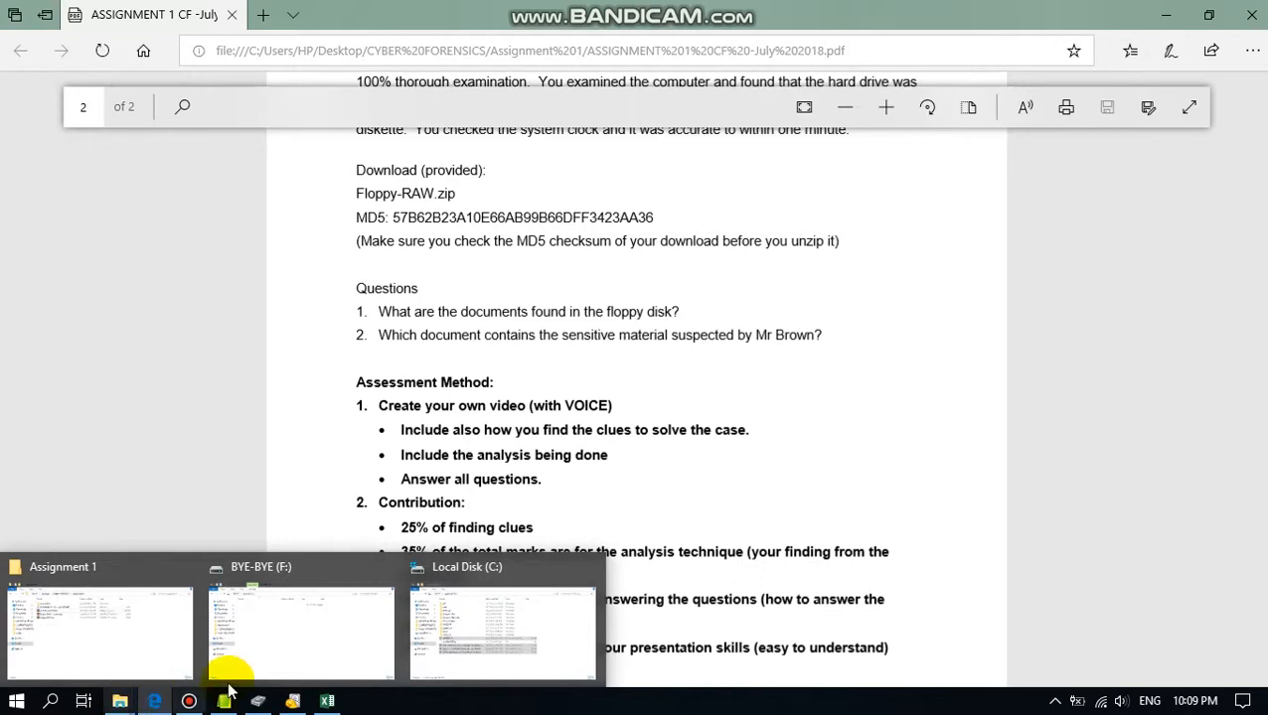
left_click(483, 636)
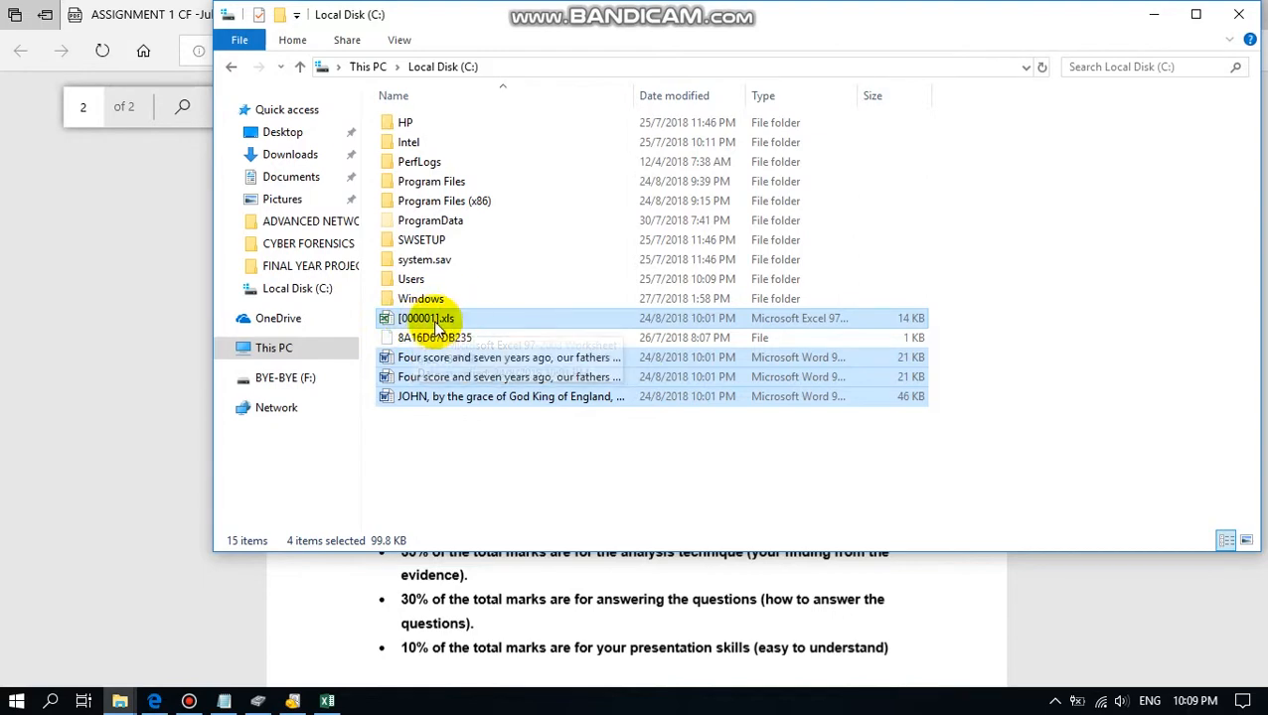
left_click(332, 703)
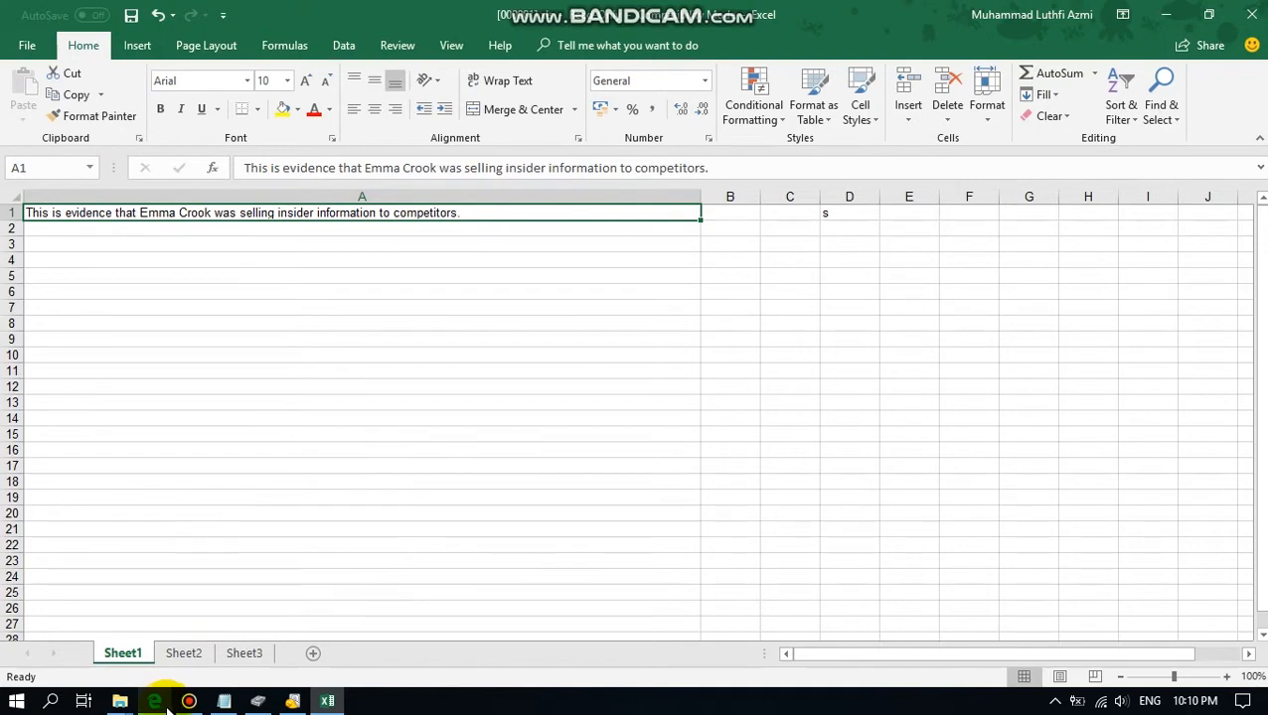
Step: Highlight the second question in the assignment brief, about which document contains the sensitive material
mouse_move(123, 709)
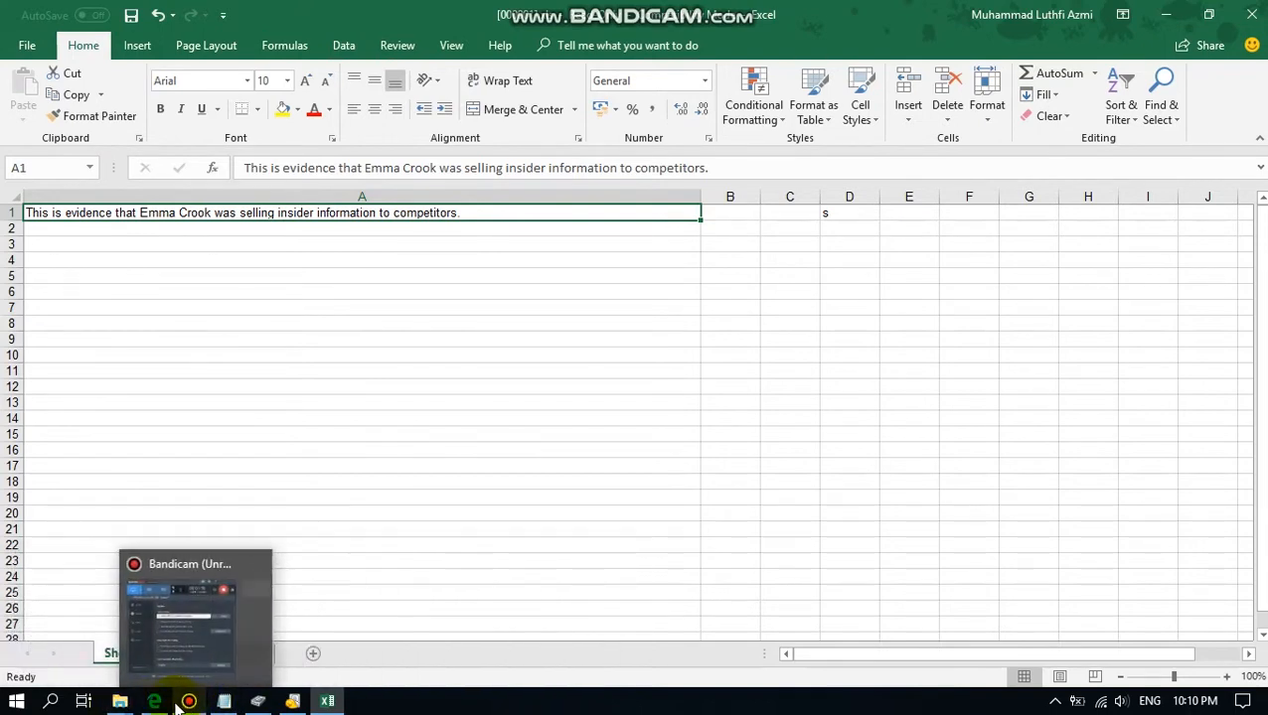
left_click(156, 704)
left_click_drag(379, 338, 825, 336)
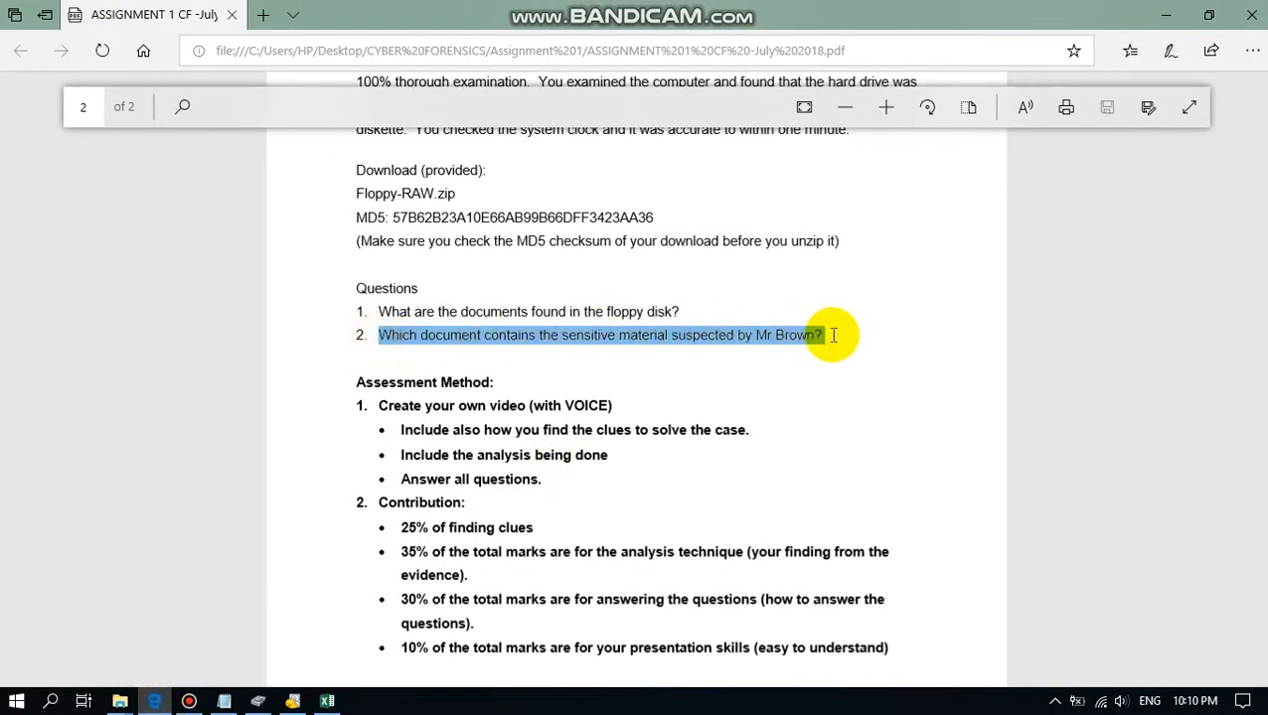
Step: Check the recovered files in Recuva and add "1- md5 downloaded is same to the md5 given" under Analysis in the Notepad case notes
left_click(224, 702)
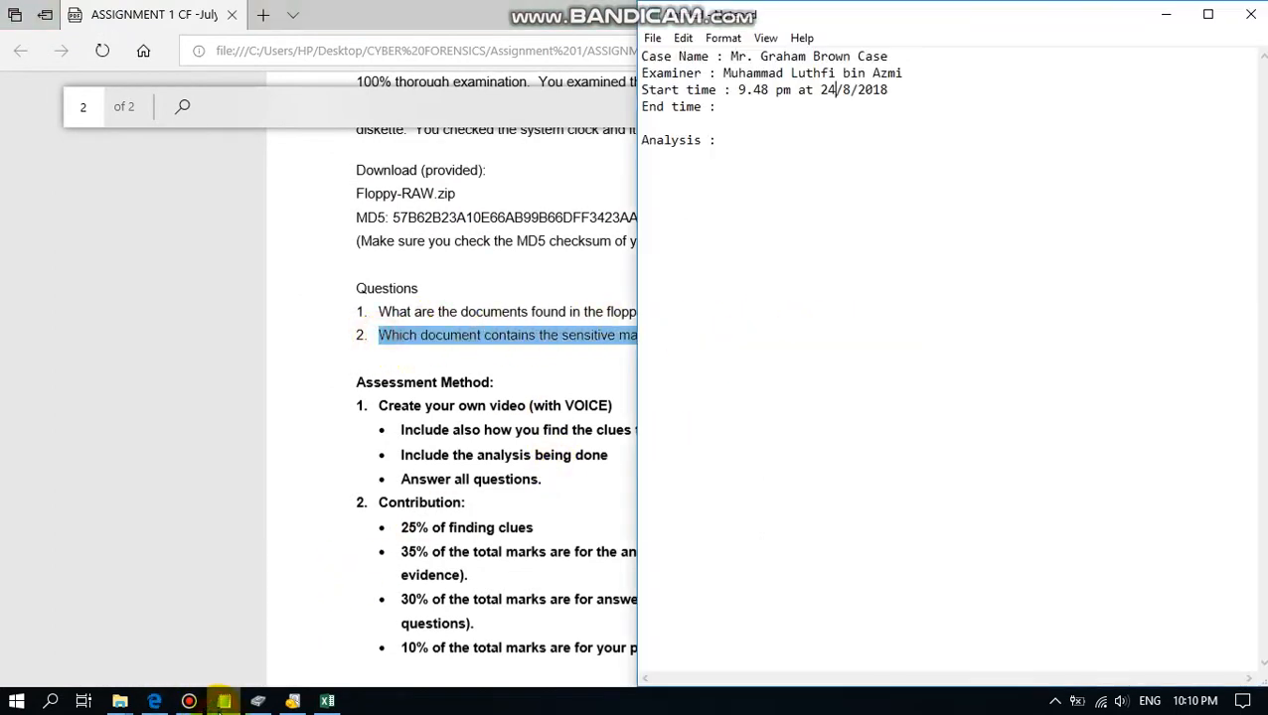
left_click(723, 137)
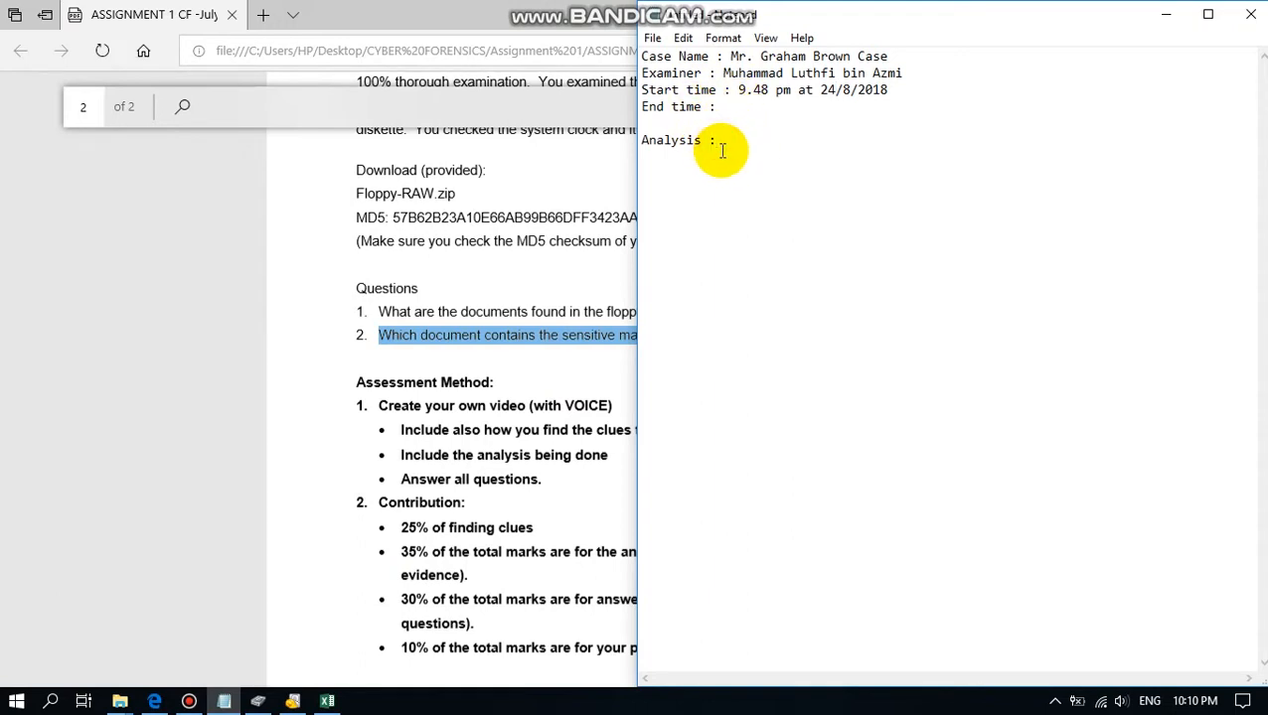
key("Return")
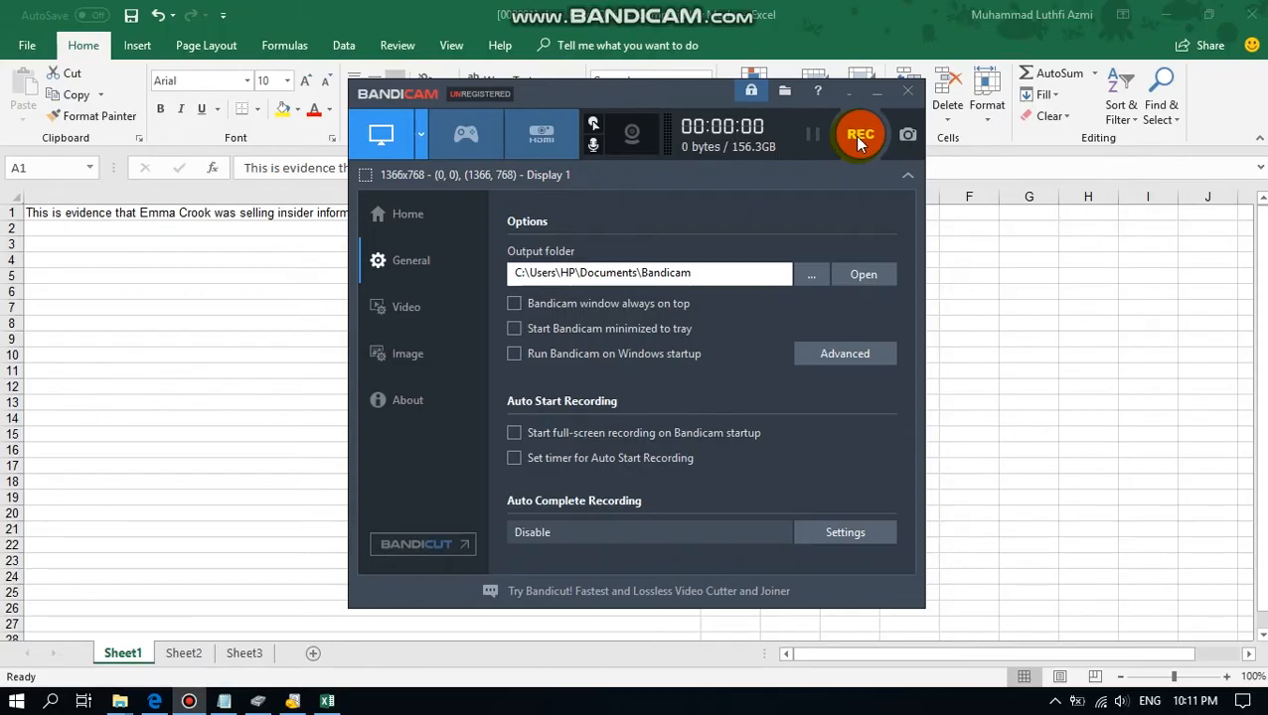
left_click(860, 134)
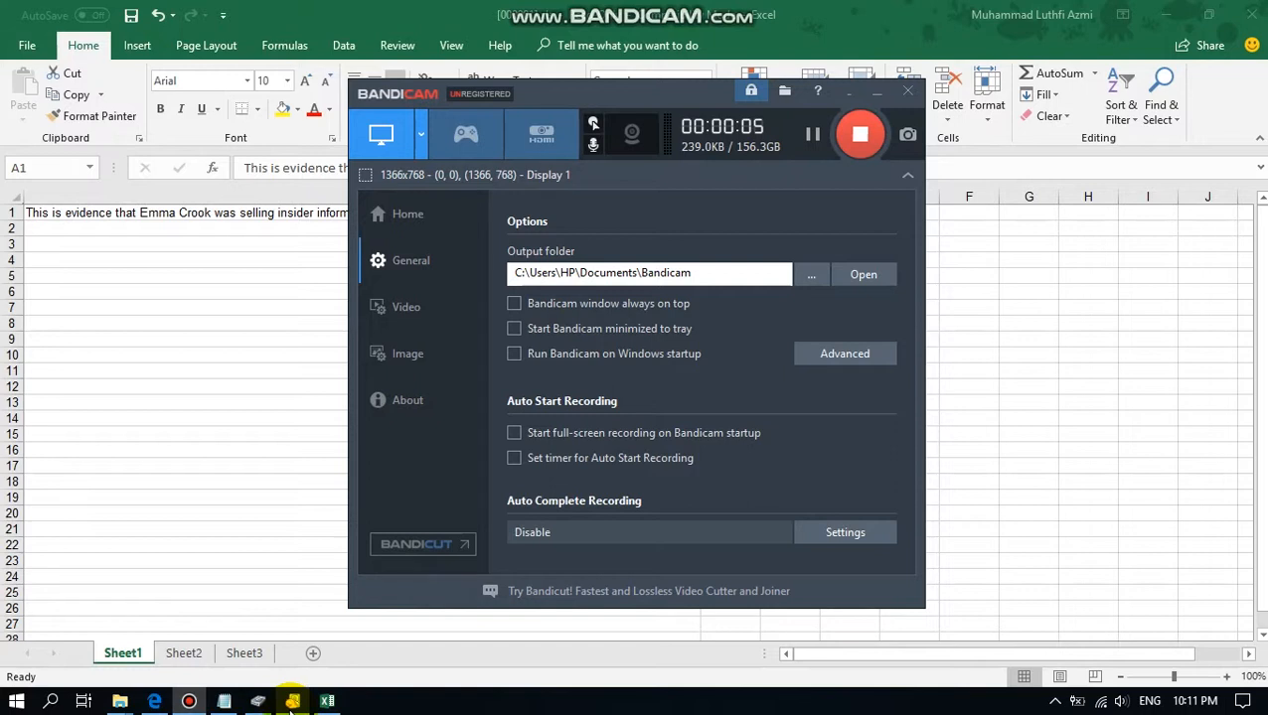
left_click(291, 702)
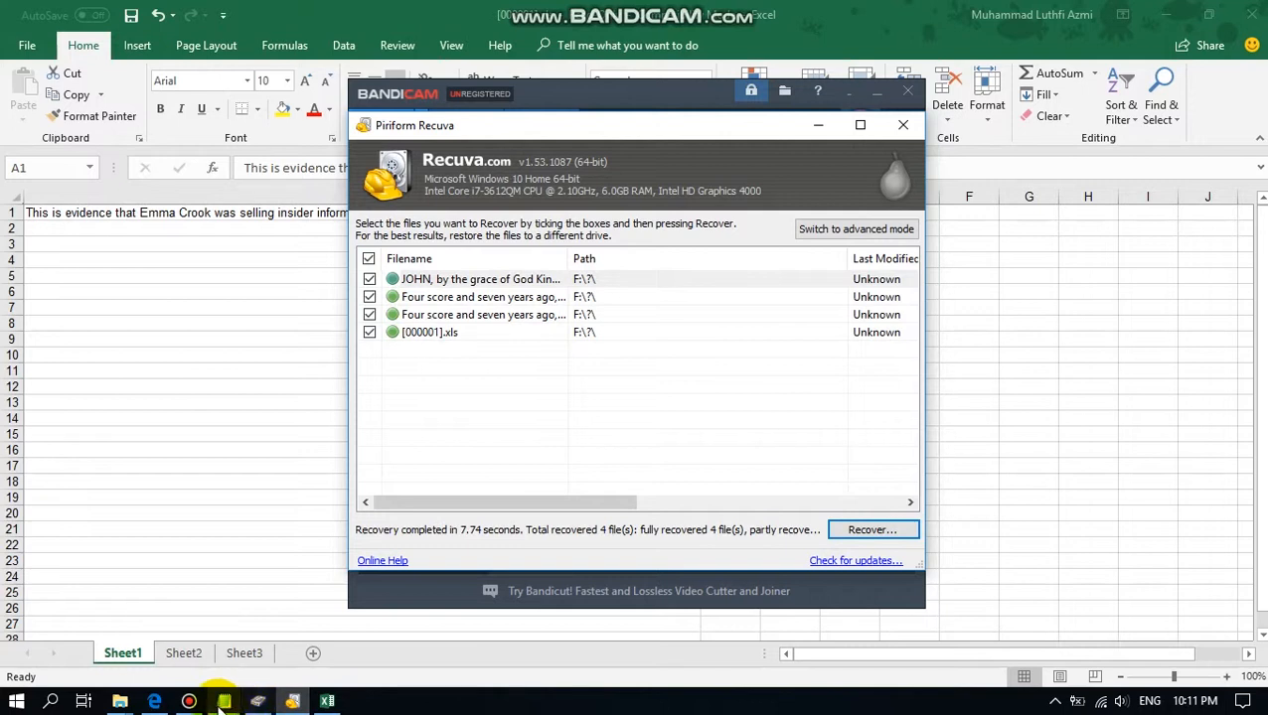
left_click(222, 702)
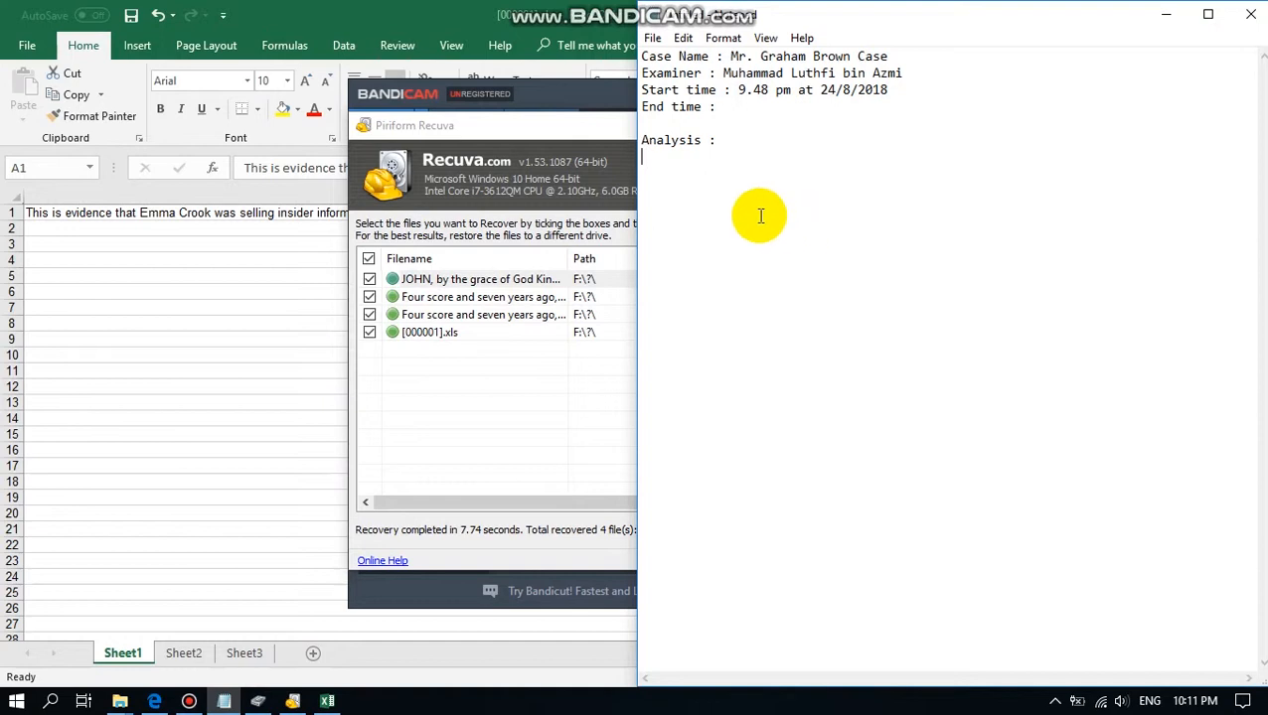
type("1-")
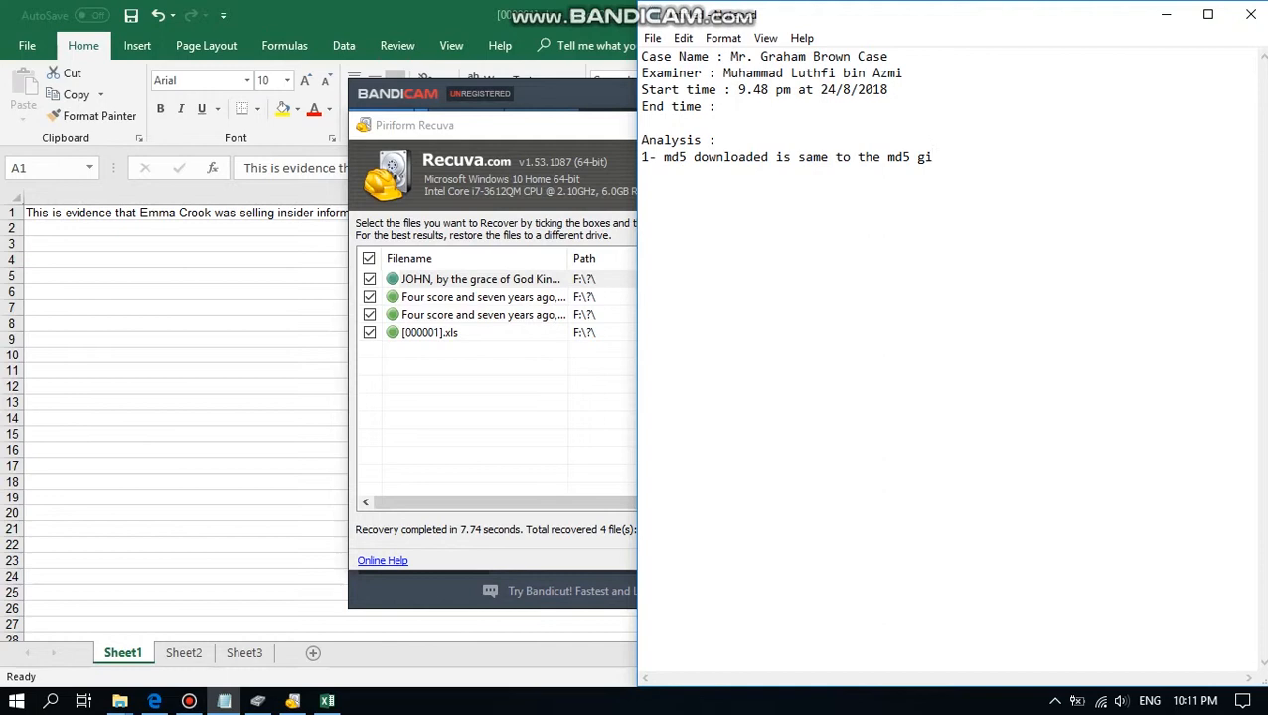
Step: Add "2. create a backup for the file" as the second analysis point in the case notes
type("2. create a backuo")
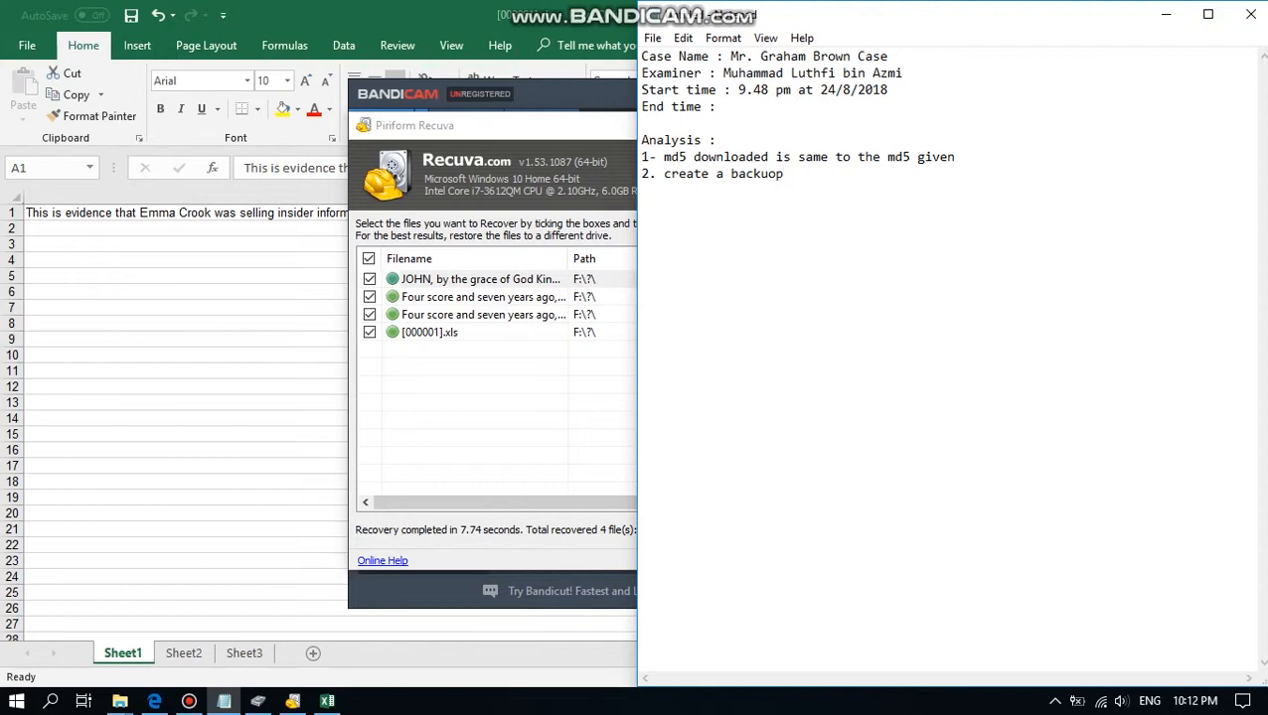
key("BackSpace")
type("p for the file")
key("Return")
Step: Add the analysis points "3. suitable tools to proceed with investigation" and "4. create report" to the case notes
type("3. sui")
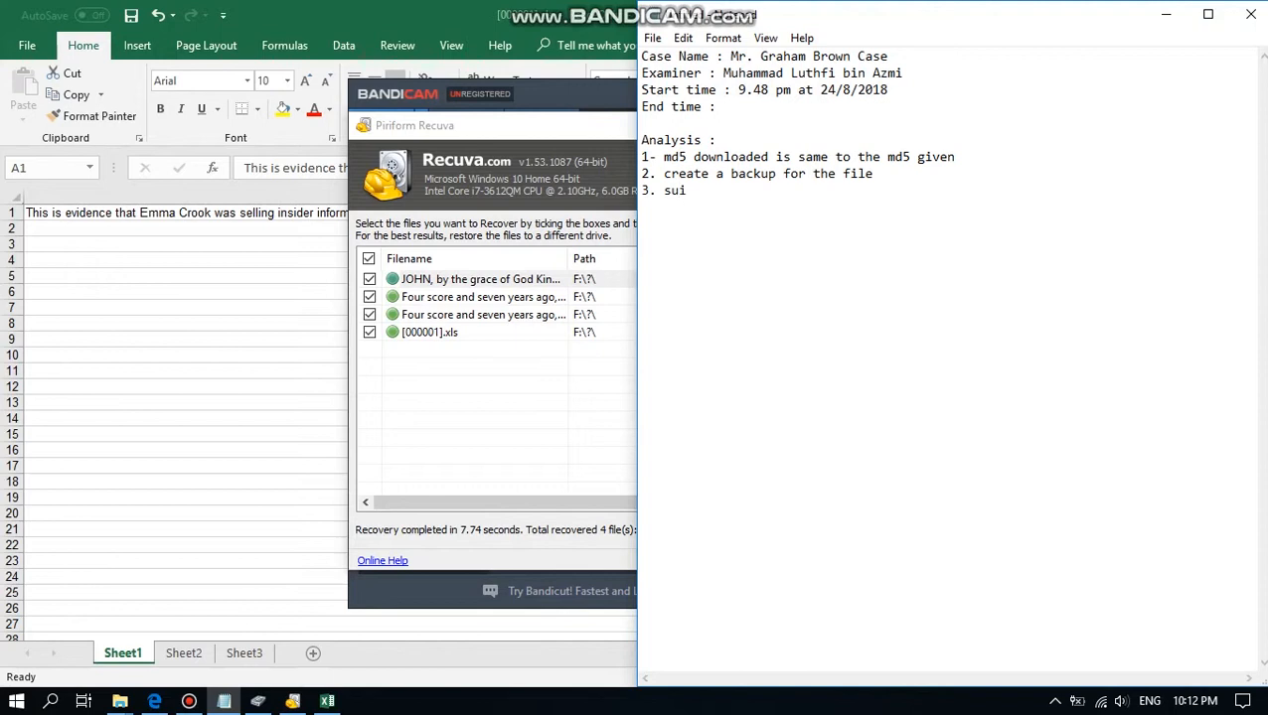
type("table t")
type("ools to ")
type("proce")
type("ed ")
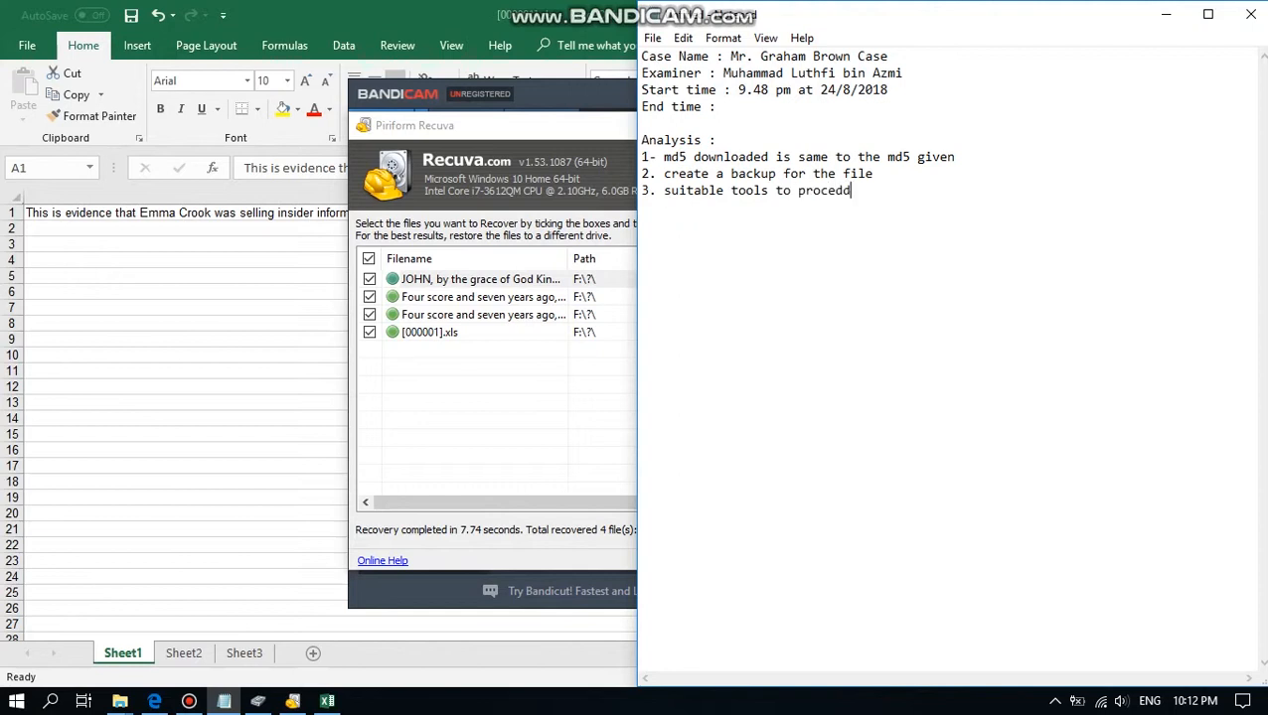
type("with investigati")
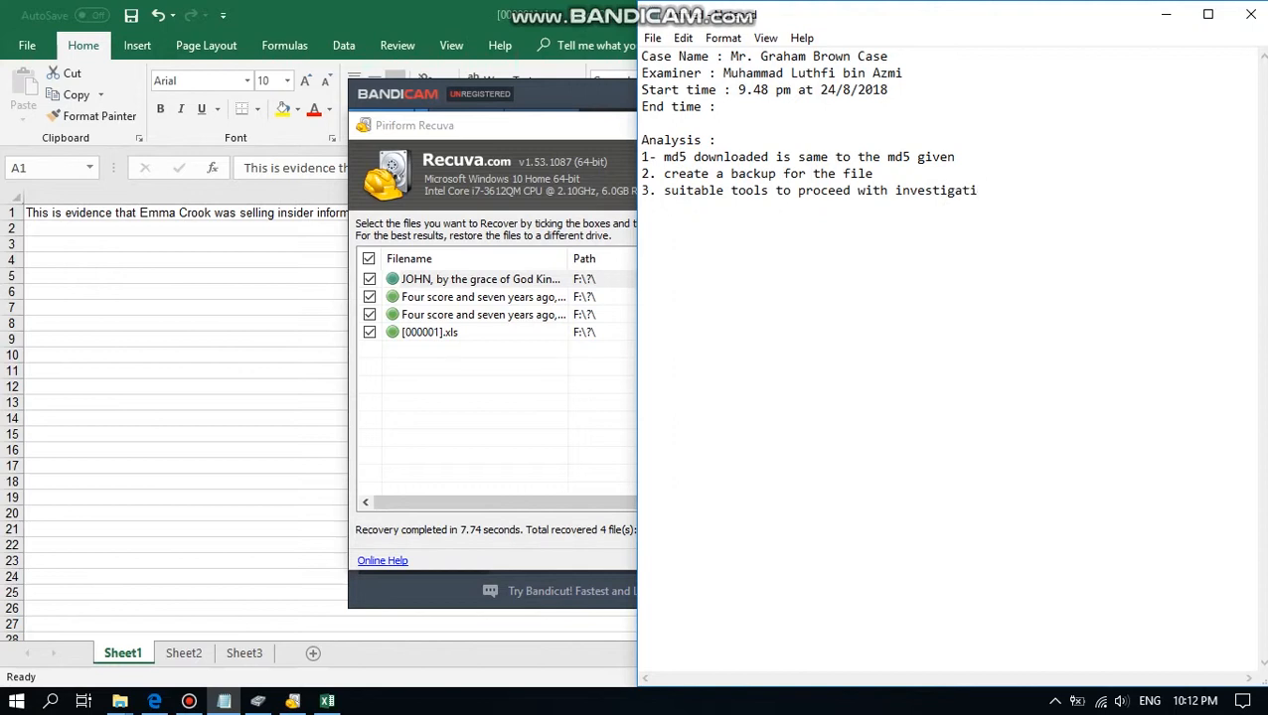
type("on 4. create report")
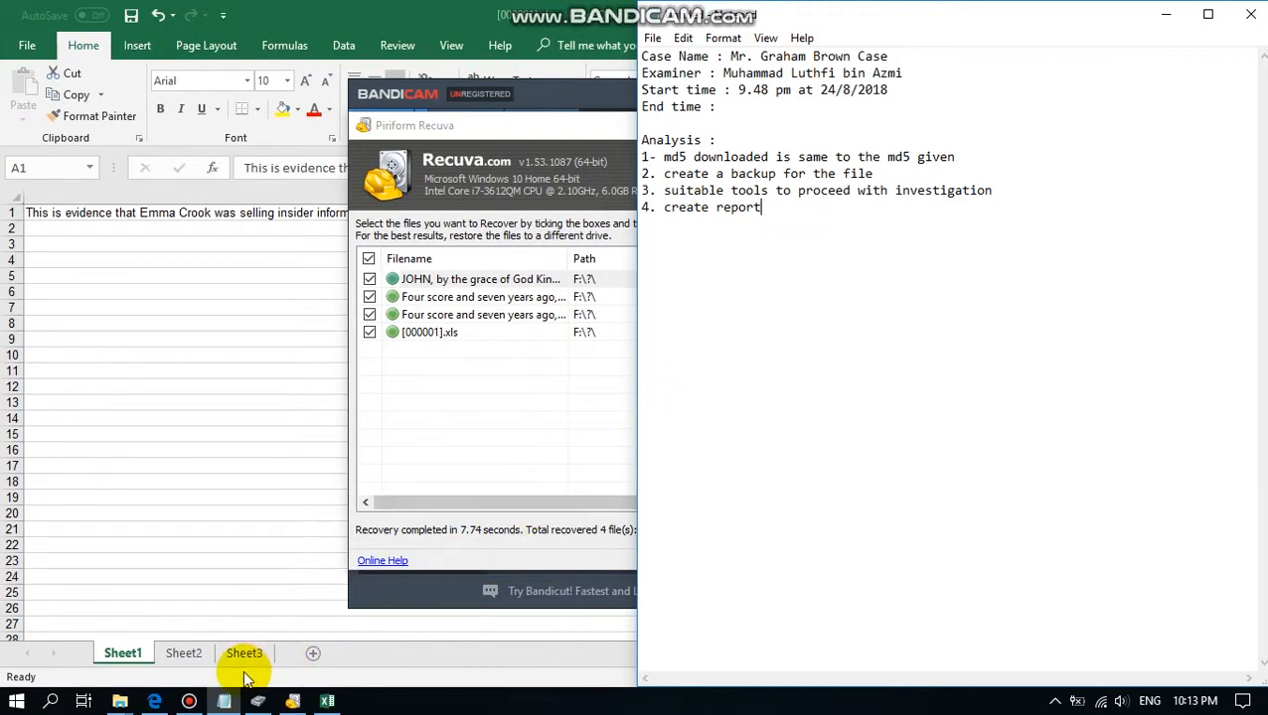
left_click(189, 701)
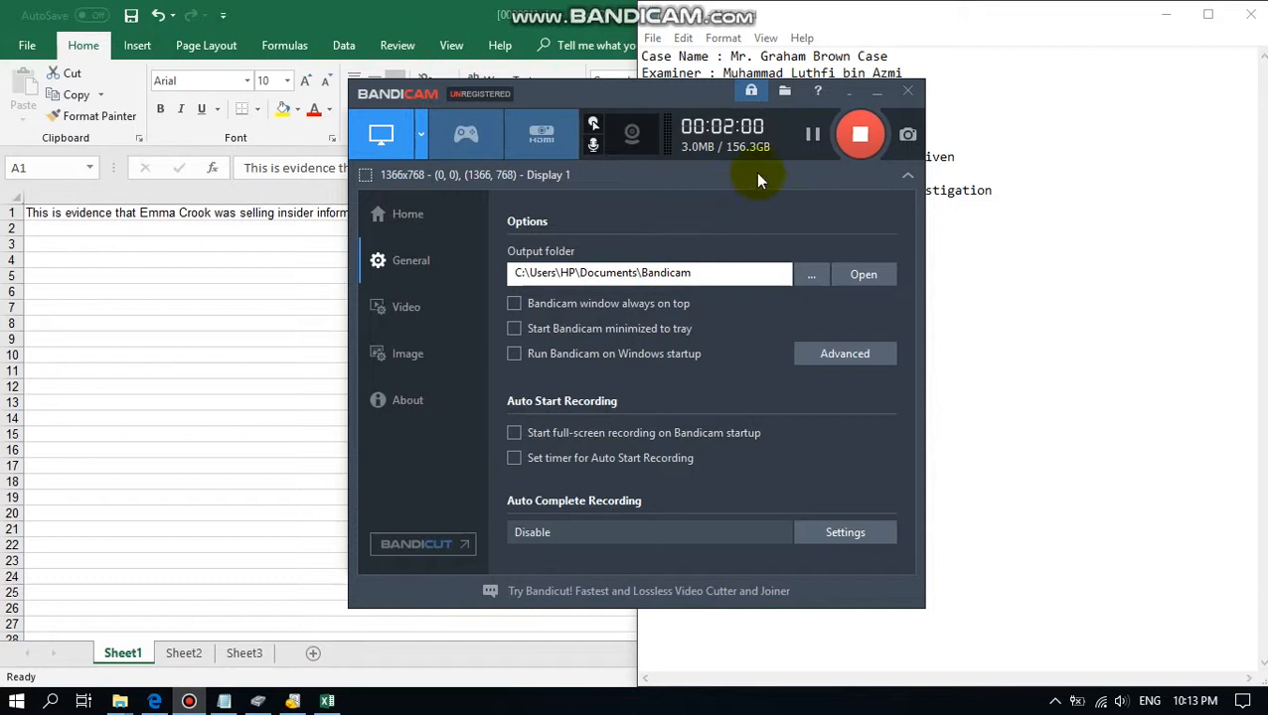
left_click(859, 137)
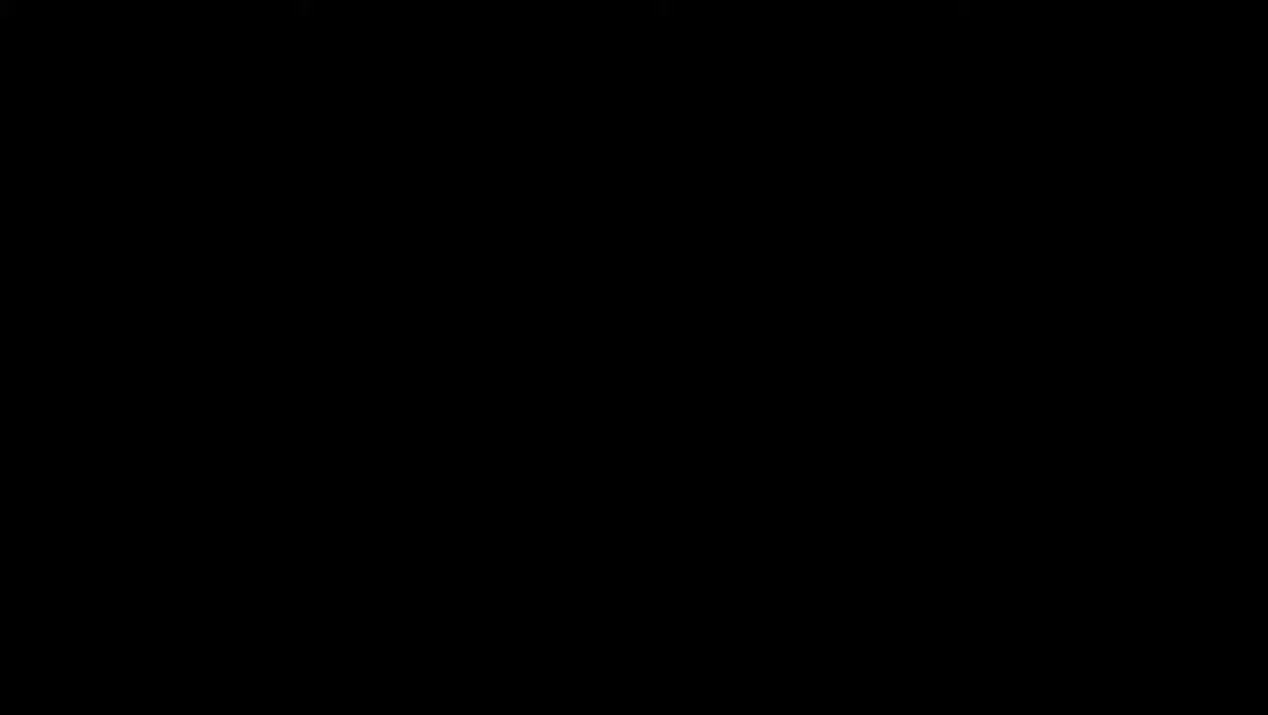